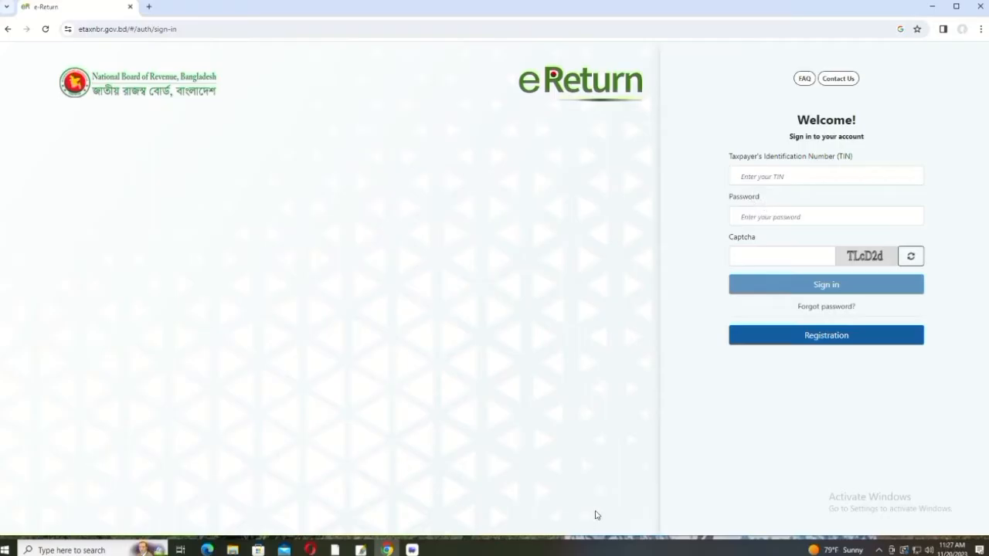
Step: Enter the taxpayer's TIN, the account password and the captcha code on the sign-in form
{"action": "left_click", "coordinate": [750, 175]}
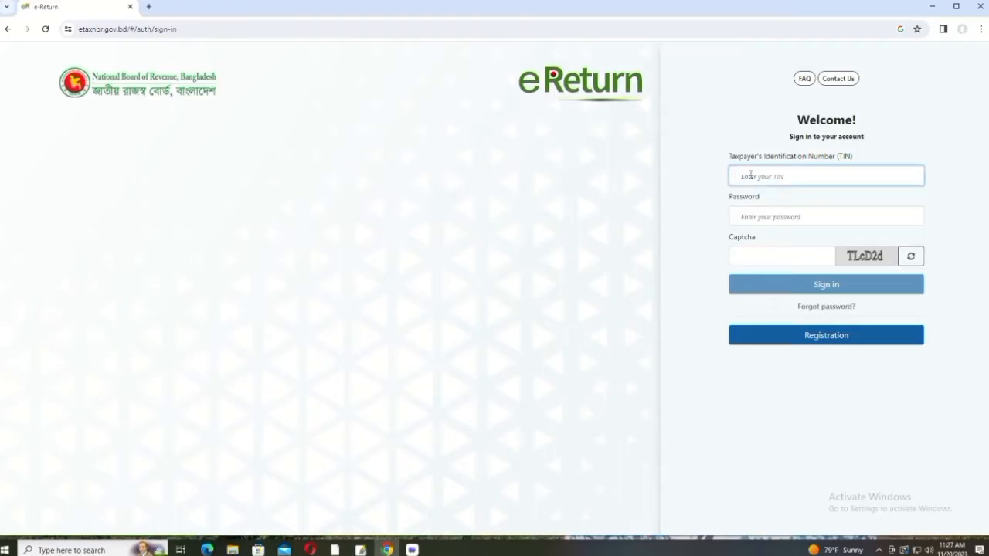
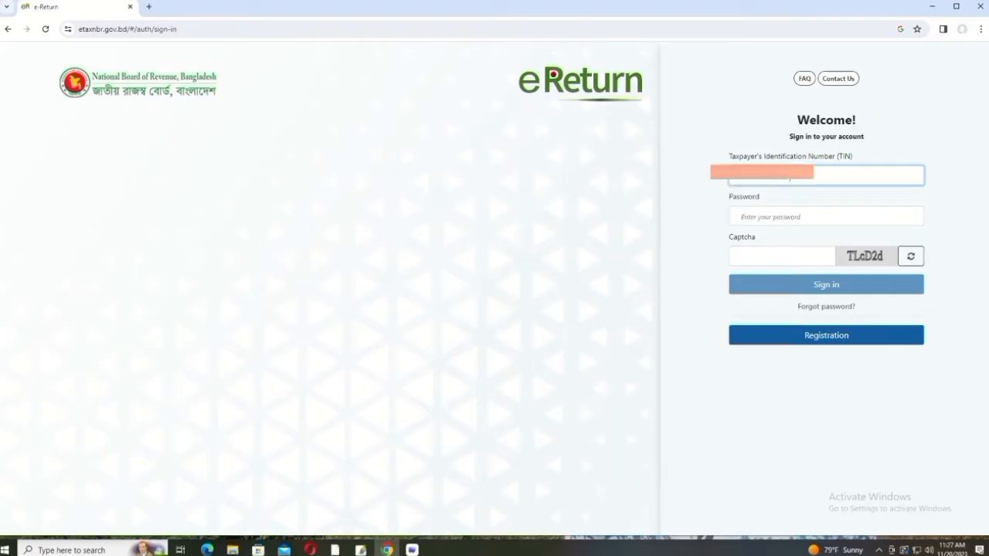
{"action": "left_click", "coordinate": [767, 217]}
{"action": "type", "text": "?????"}
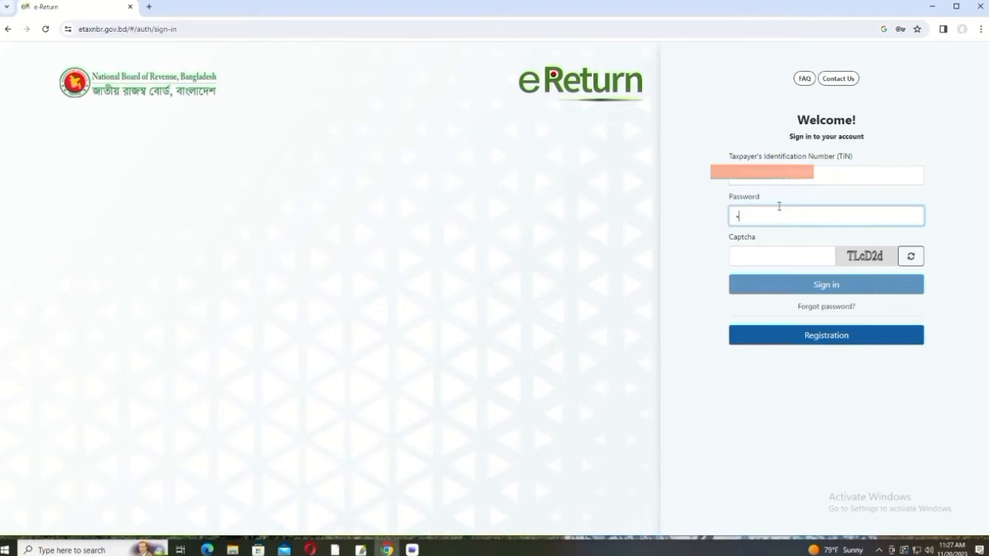
{"action": "type", "text": "??????????••••"}
{"action": "left_click", "coordinate": [767, 253]}
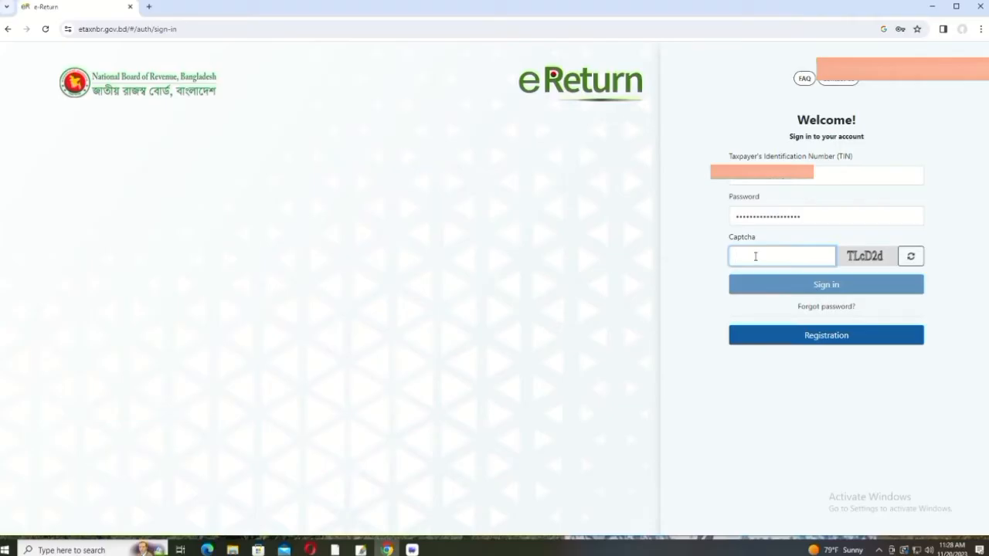
{"action": "type", "text": "TL"}
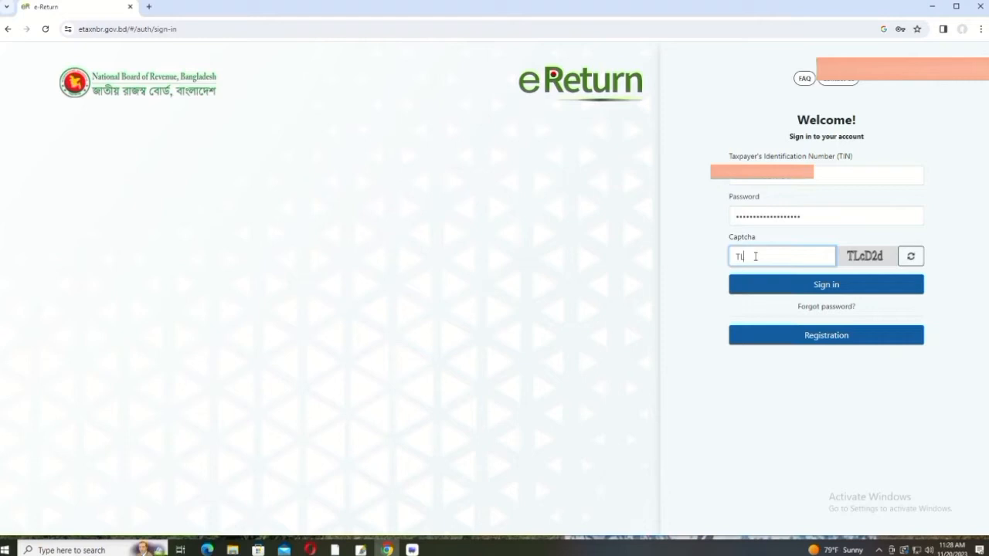
{"action": "type", "text": "cD2d"}
Step: Sign in to eReturn and open the Tax Record History archive
{"action": "left_click", "coordinate": [809, 284]}
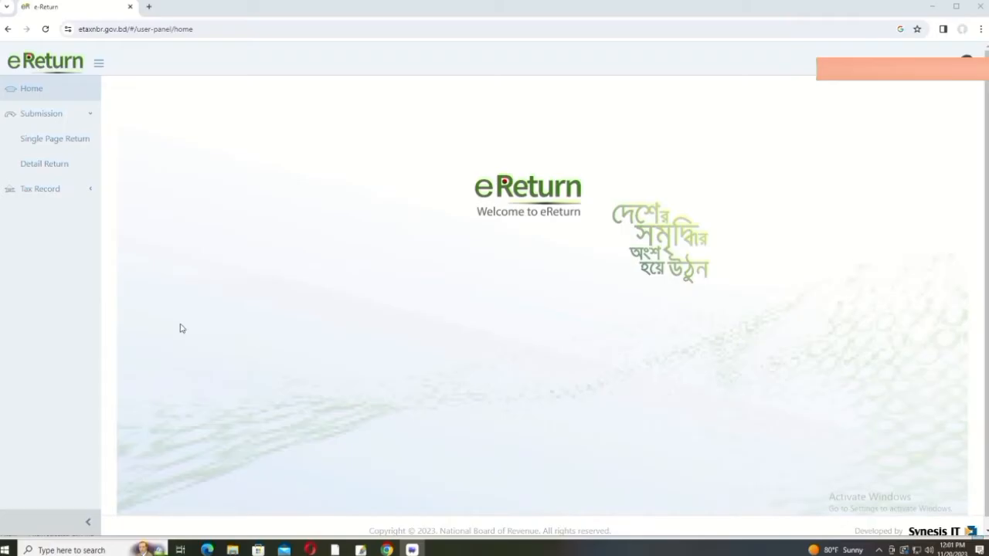
{"action": "left_click", "coordinate": [34, 190]}
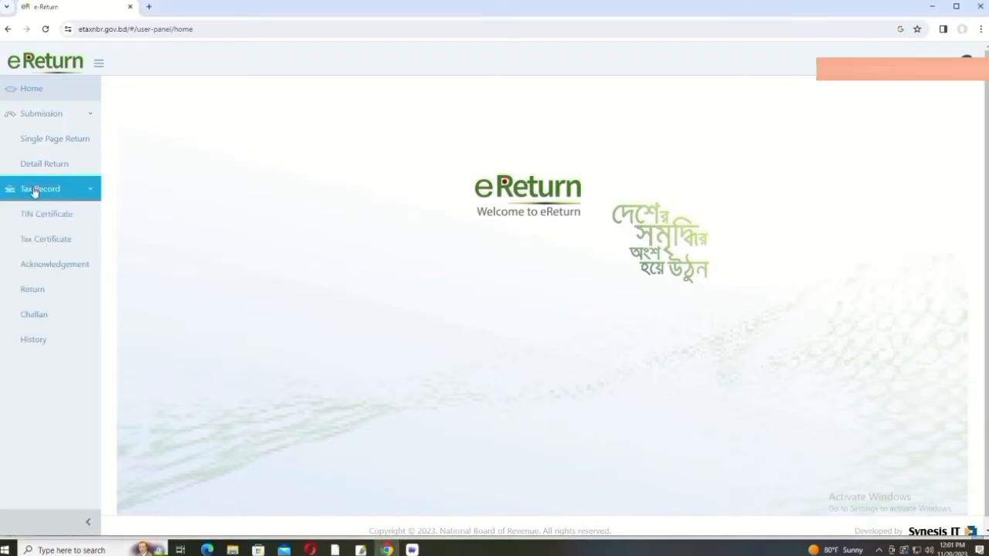
{"action": "left_click", "coordinate": [44, 340]}
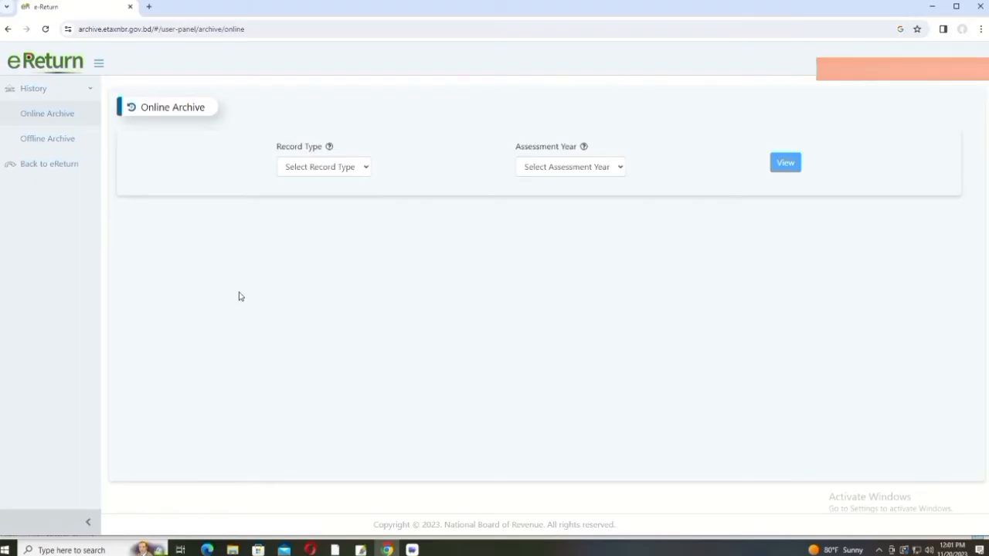
Step: Choose Acknowledgement as the archive record type, then go back to the eReturn home page
{"action": "left_click", "coordinate": [366, 169]}
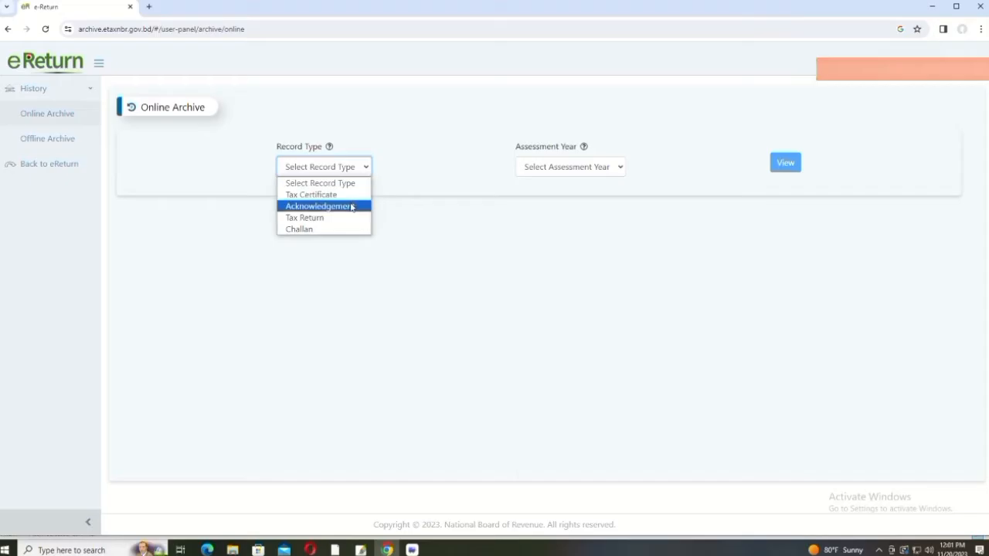
{"action": "left_click", "coordinate": [352, 206]}
{"action": "left_click", "coordinate": [616, 166]}
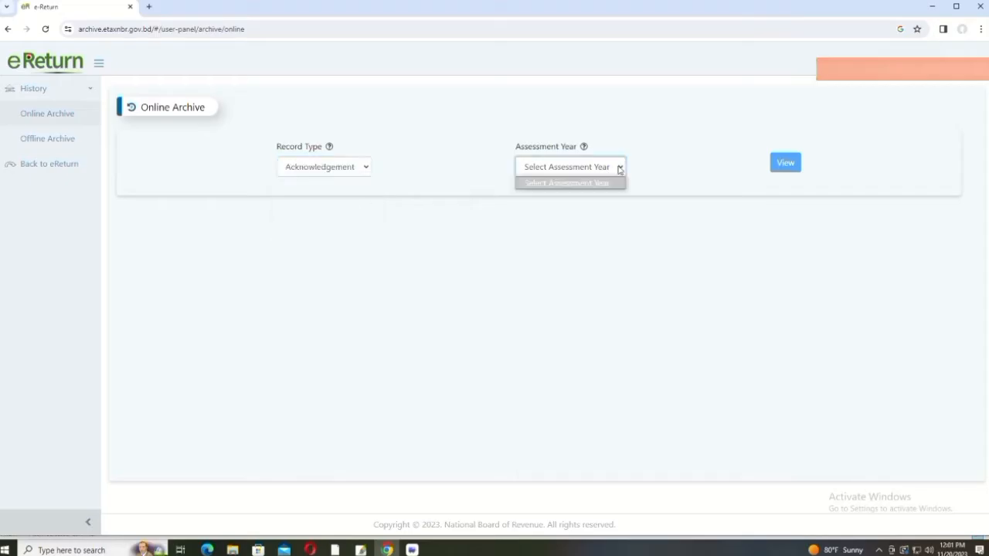
{"action": "left_click", "coordinate": [598, 231]}
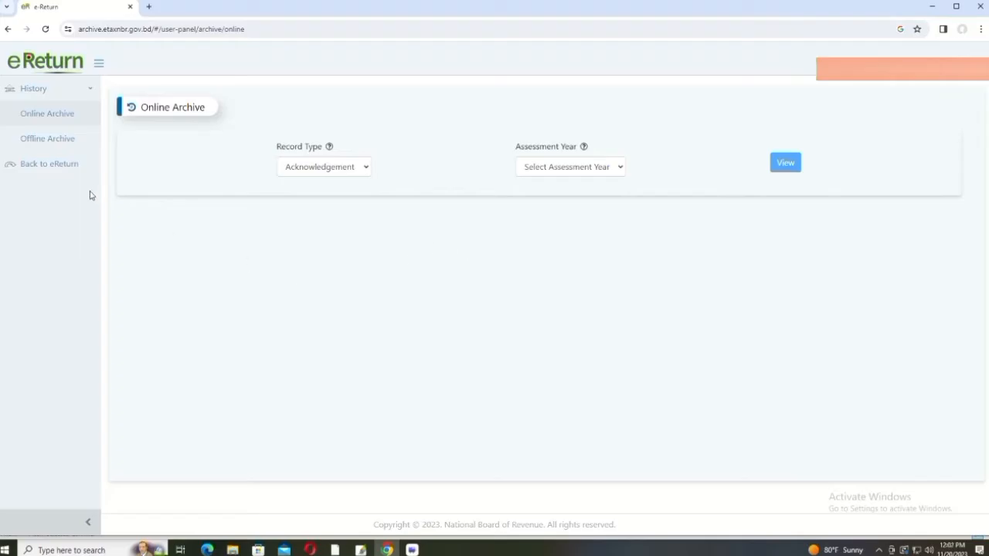
{"action": "left_click", "coordinate": [51, 163]}
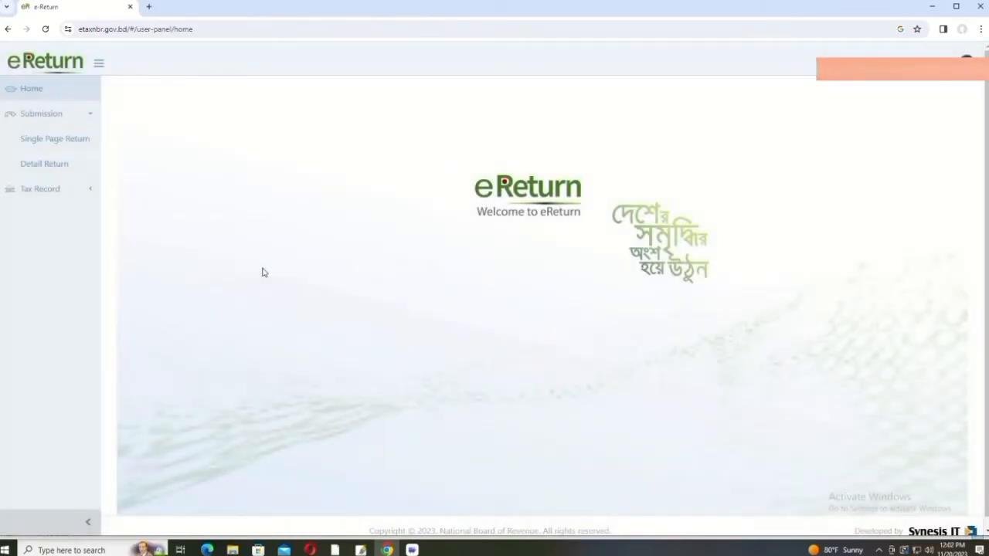
Step: Start a Single Page Return with the Detail Return 2023-2024 form and keep Self as the return scheme
{"action": "left_click", "coordinate": [54, 139]}
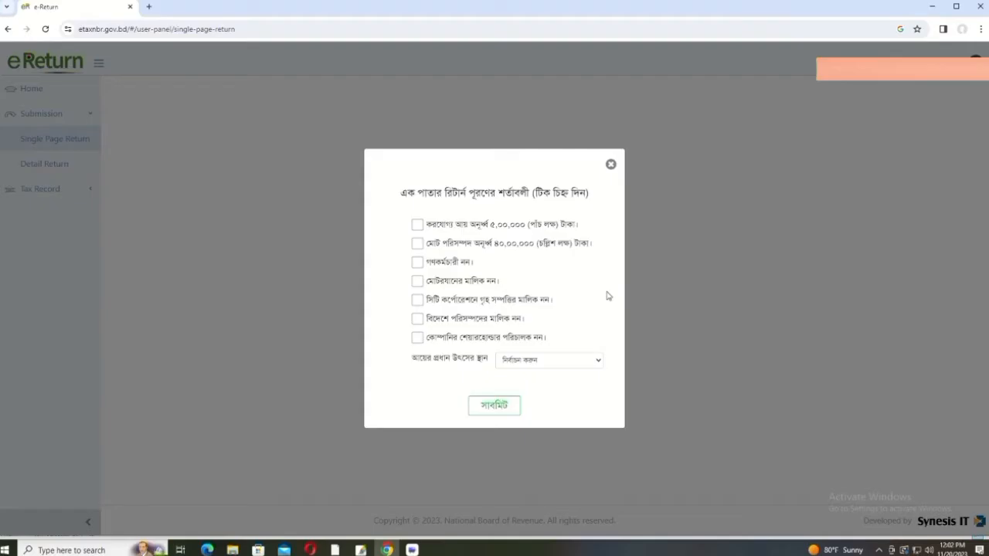
{"action": "left_click", "coordinate": [612, 166]}
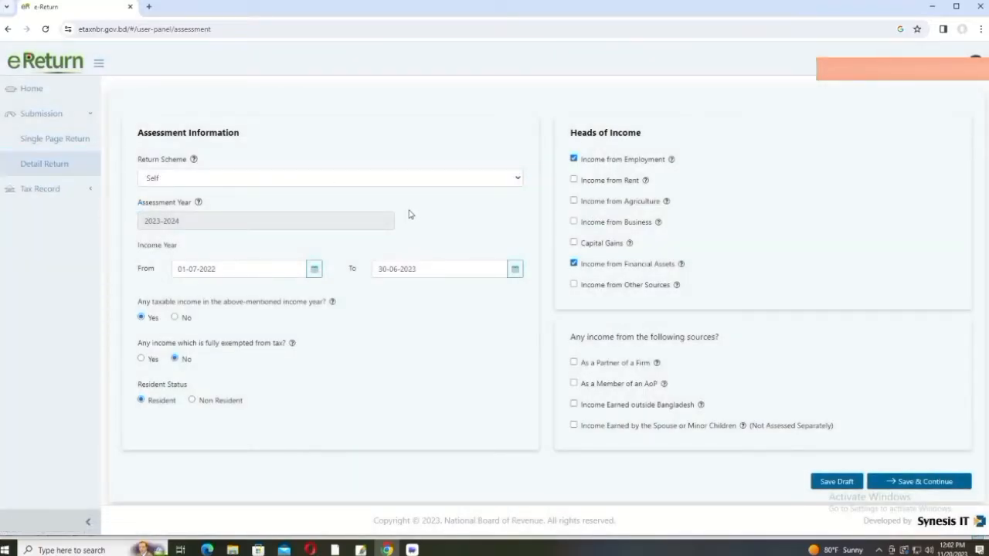
{"action": "left_click", "coordinate": [520, 181]}
{"action": "left_click", "coordinate": [480, 192]}
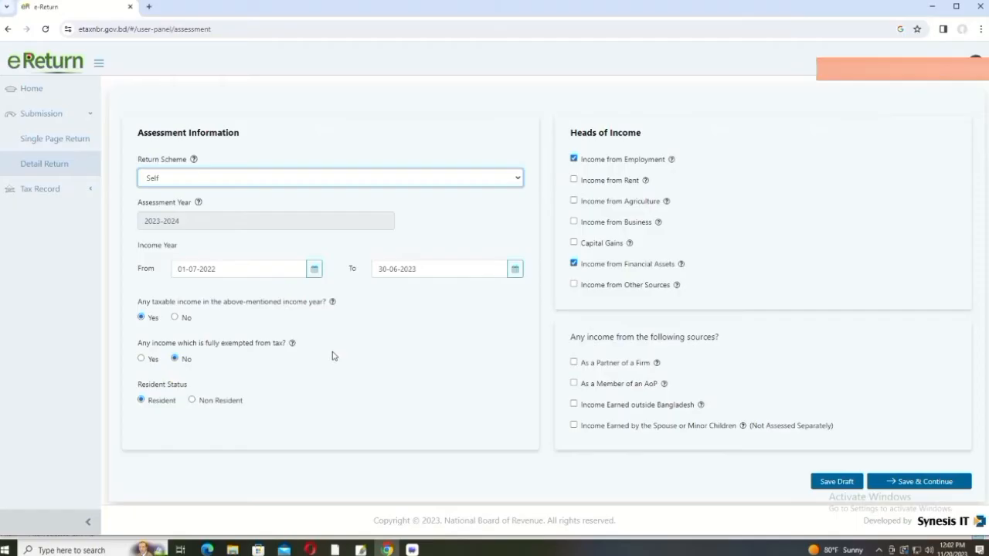
Step: Declare spouse/minor children income, then go back, untick it and confirm its removal
{"action": "mouse_move", "coordinate": [293, 345]}
{"action": "mouse_move", "coordinate": [630, 243]}
{"action": "left_click", "coordinate": [573, 425]}
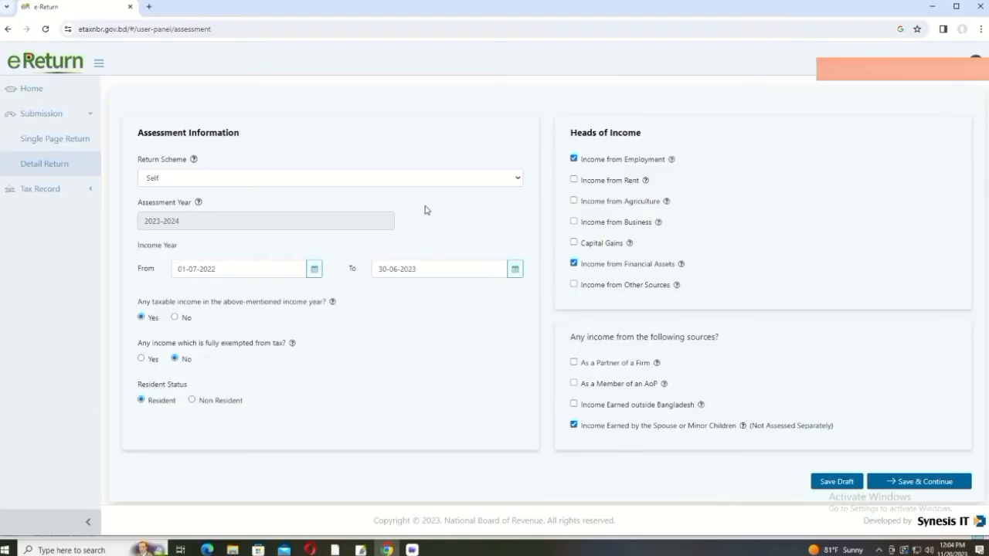
{"action": "left_click", "coordinate": [921, 484]}
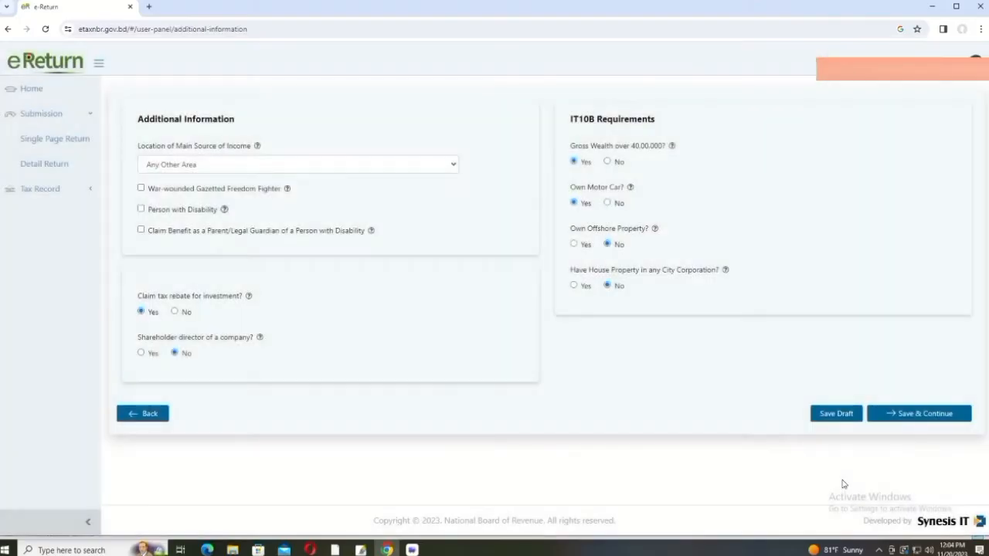
{"action": "left_click", "coordinate": [139, 414]}
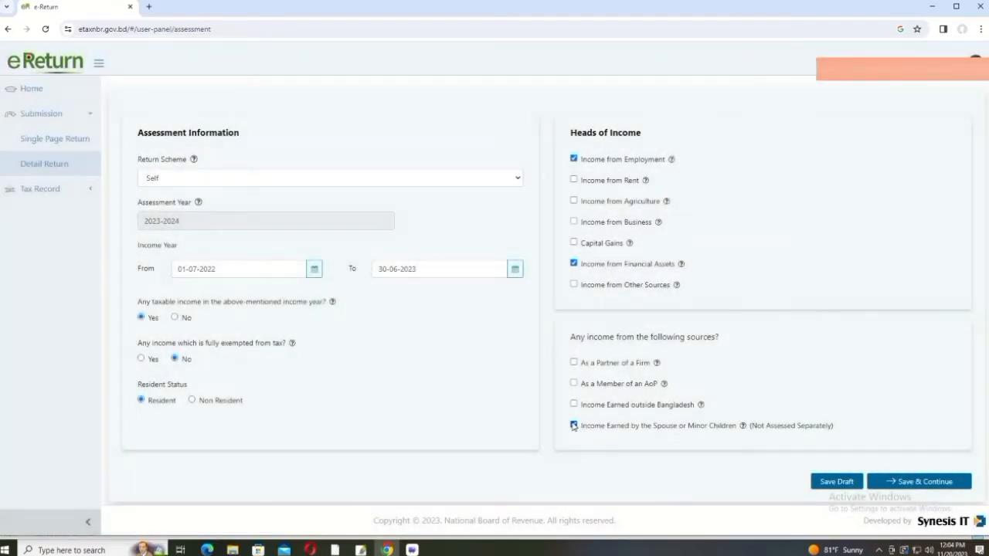
{"action": "left_click", "coordinate": [573, 426]}
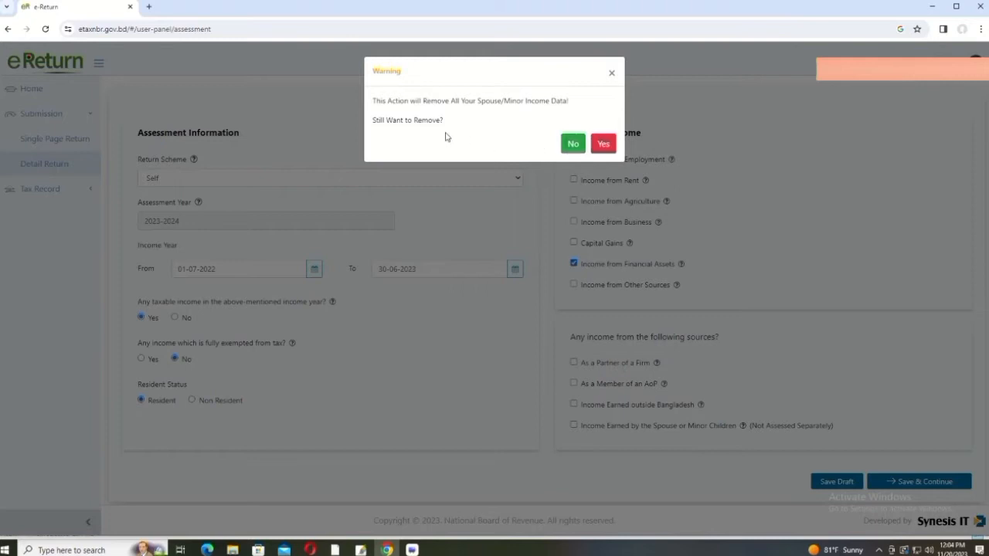
{"action": "left_click", "coordinate": [603, 144]}
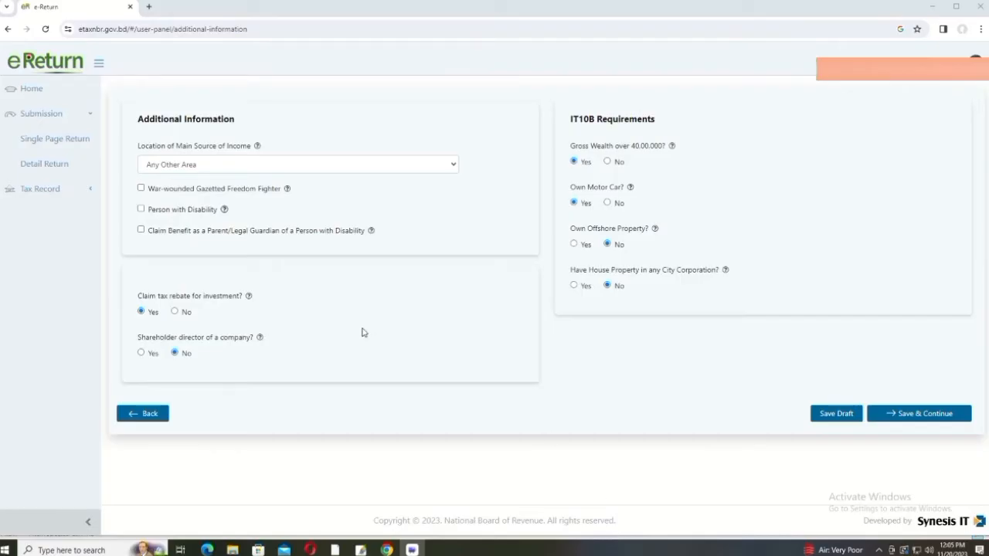
Step: Keep Any Other Area as the location of the main source of income
{"action": "left_click", "coordinate": [453, 166]}
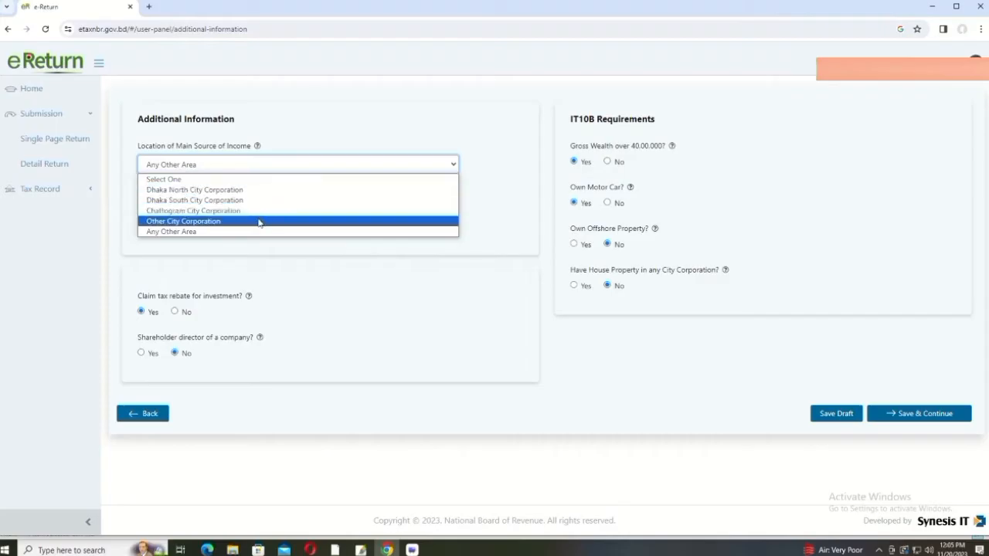
{"action": "left_click", "coordinate": [481, 208]}
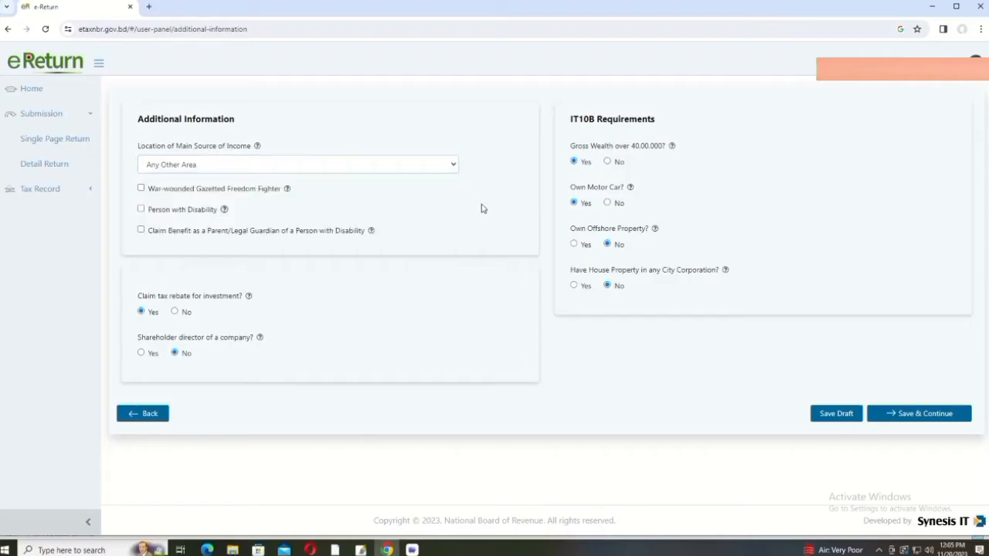
{"action": "left_click", "coordinate": [455, 167]}
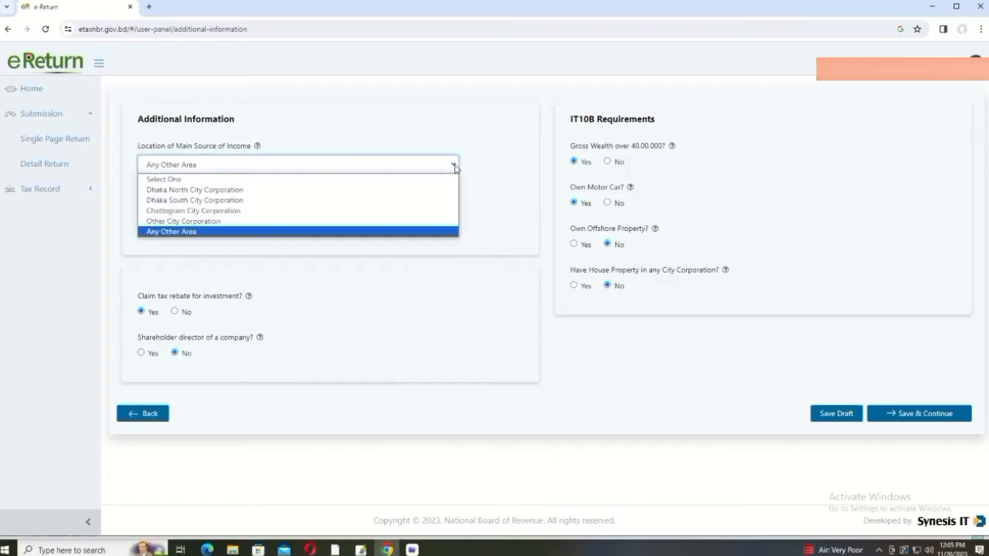
{"action": "left_click", "coordinate": [454, 167]}
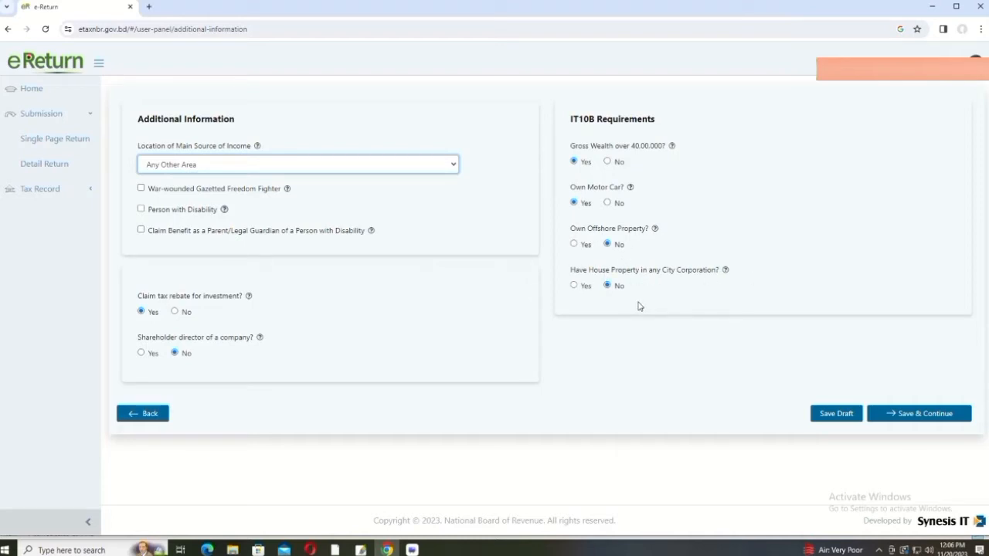
Step: Answer No to City Corporation house property and save the additional information
{"action": "left_click", "coordinate": [574, 286]}
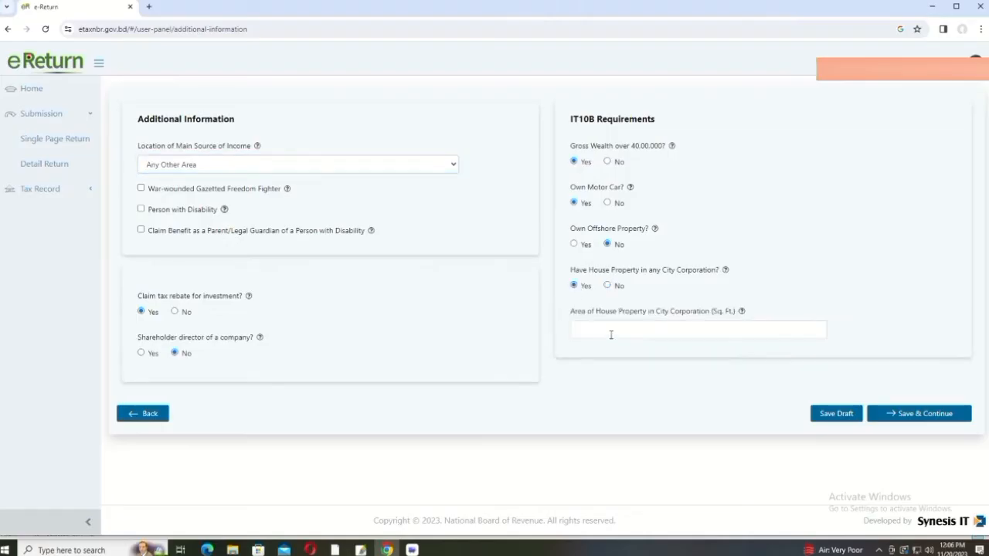
{"action": "left_click", "coordinate": [609, 286]}
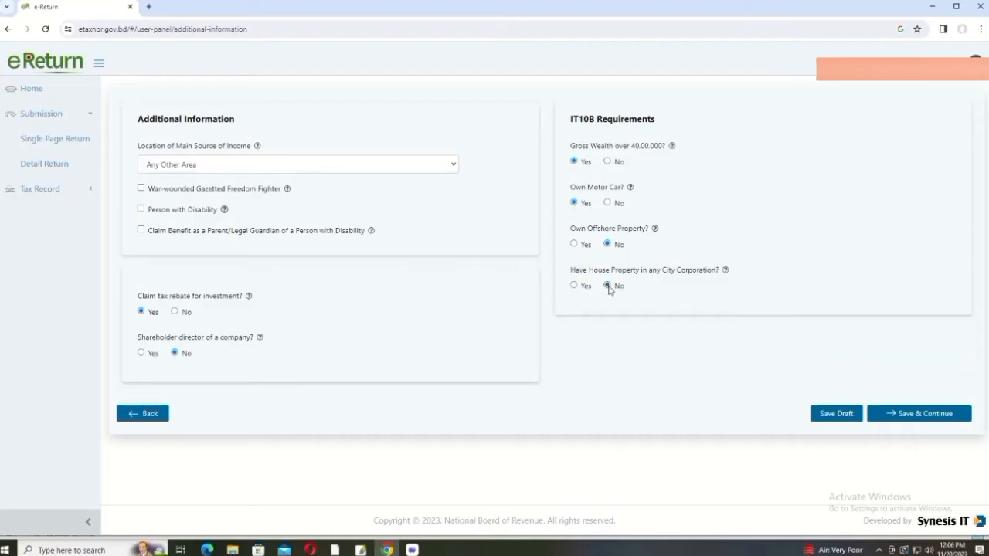
{"action": "left_click", "coordinate": [927, 418]}
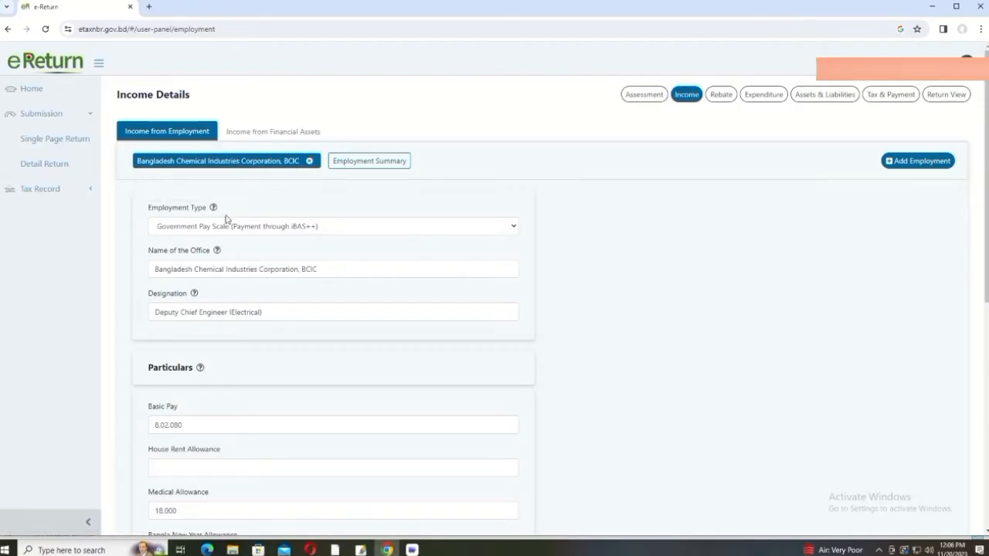
{"action": "left_click", "coordinate": [514, 226]}
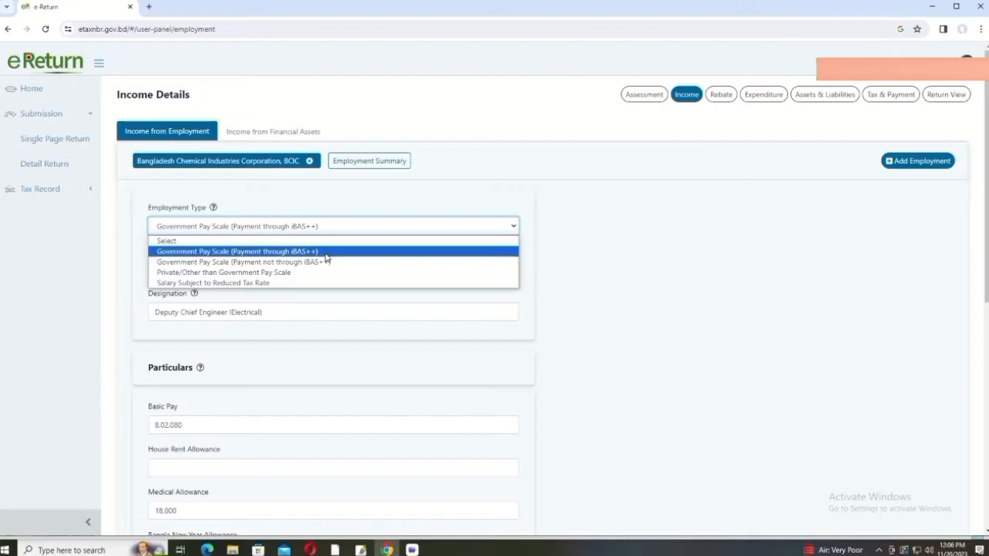
{"action": "left_click", "coordinate": [326, 253]}
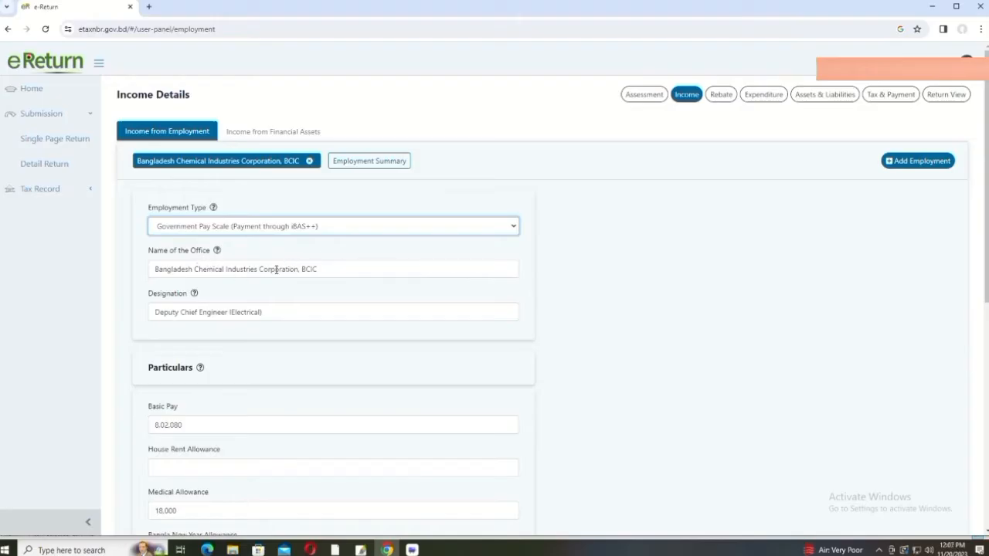
{"action": "left_click", "coordinate": [329, 266]}
{"action": "scroll", "coordinate": [329, 268], "scroll_direction": "down", "scroll_amount": 1}
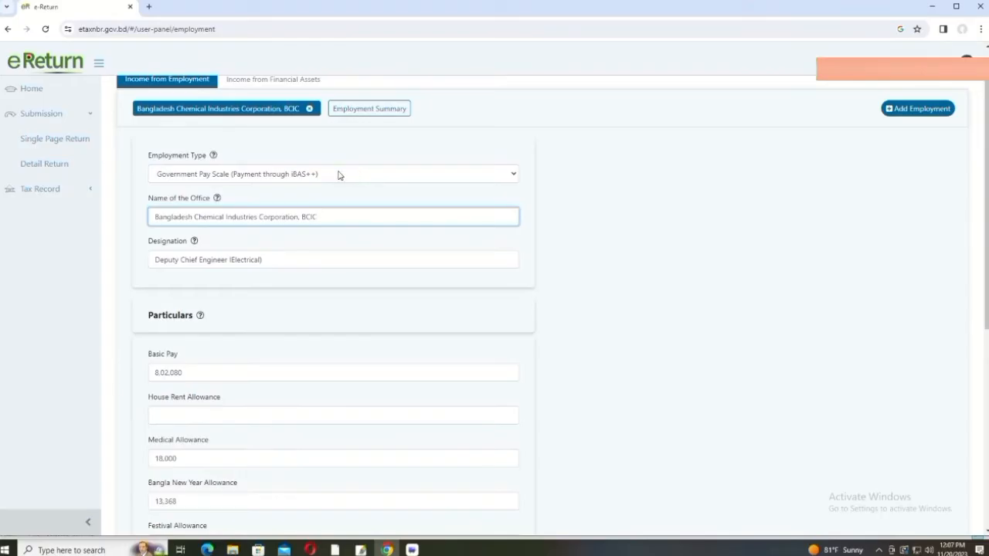
{"action": "left_click", "coordinate": [327, 178]}
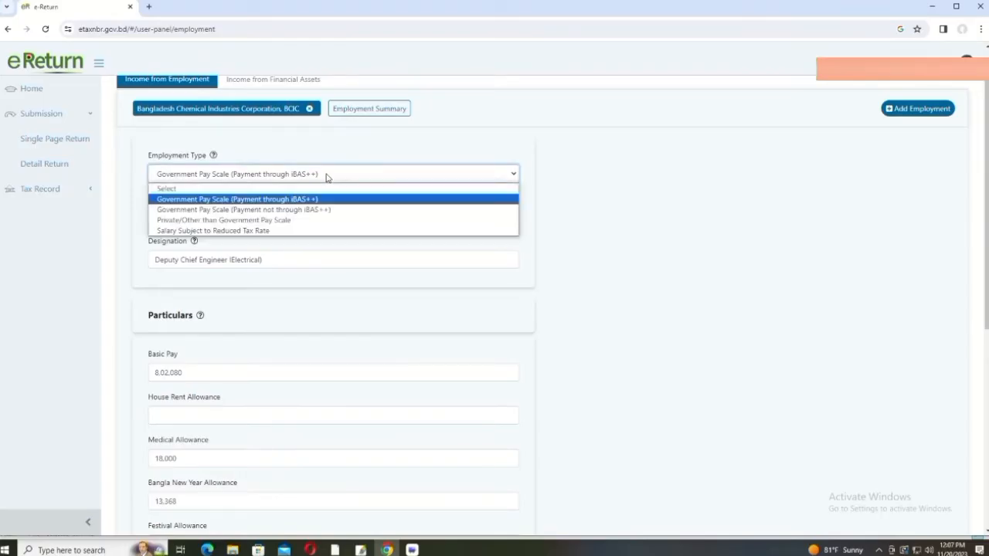
{"action": "left_click", "coordinate": [329, 199]}
{"action": "left_click", "coordinate": [325, 218]}
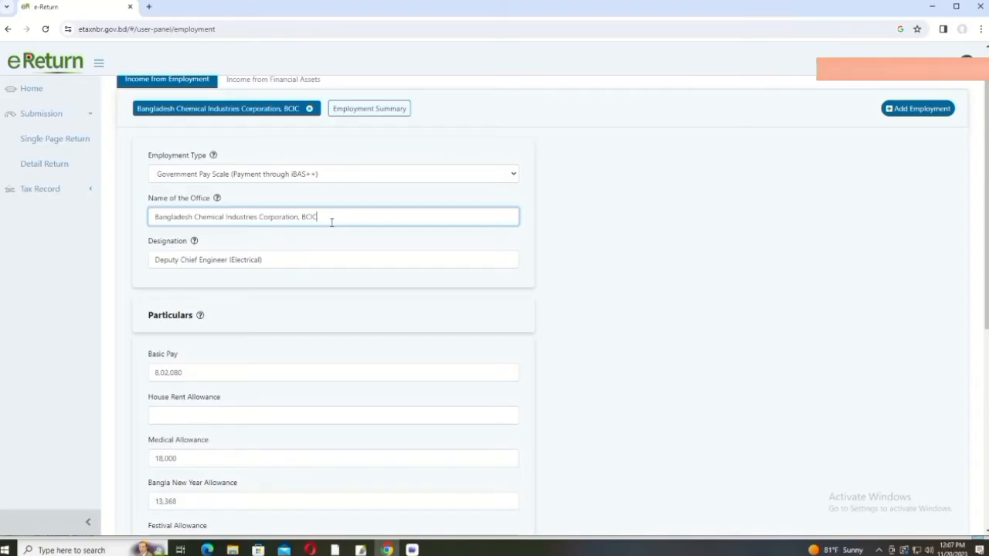
{"action": "left_click", "coordinate": [285, 265]}
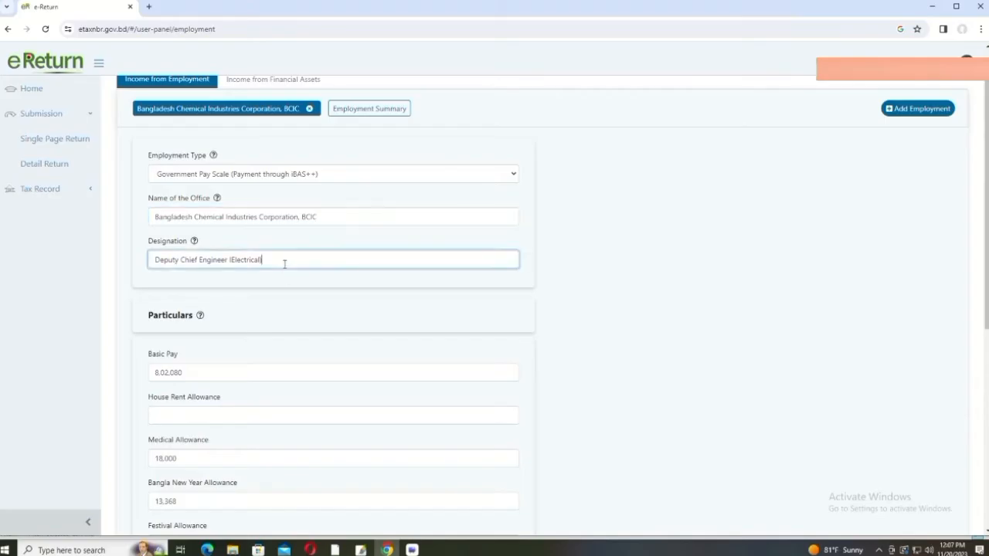
Step: Enter 0 as House Rent Allowance and check the Medical, Bangla New Year and Festival (2,00,520) allowances
{"action": "scroll", "coordinate": [284, 264], "scroll_direction": "down", "scroll_amount": 3}
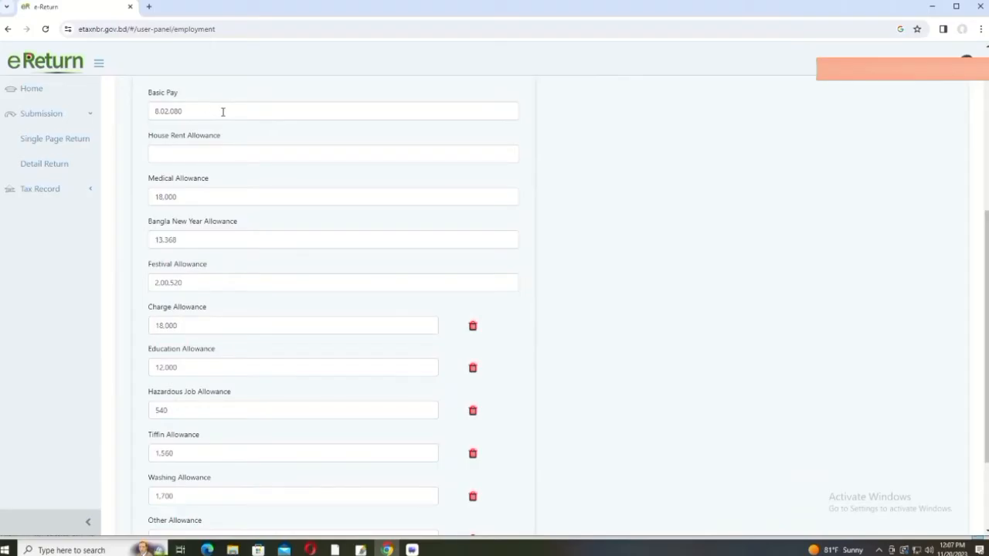
{"action": "left_click", "coordinate": [203, 153]}
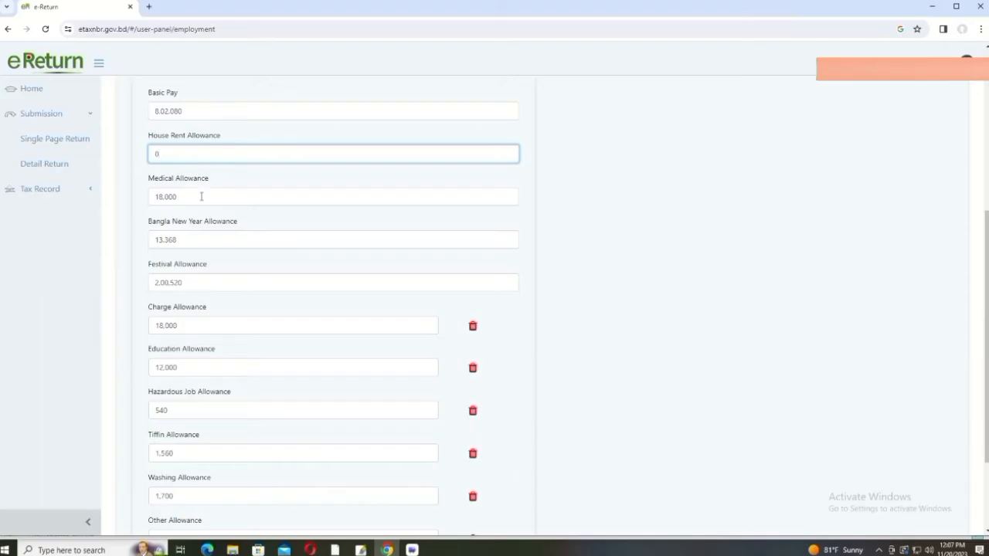
{"action": "left_click", "coordinate": [202, 196]}
{"action": "left_click", "coordinate": [199, 233]}
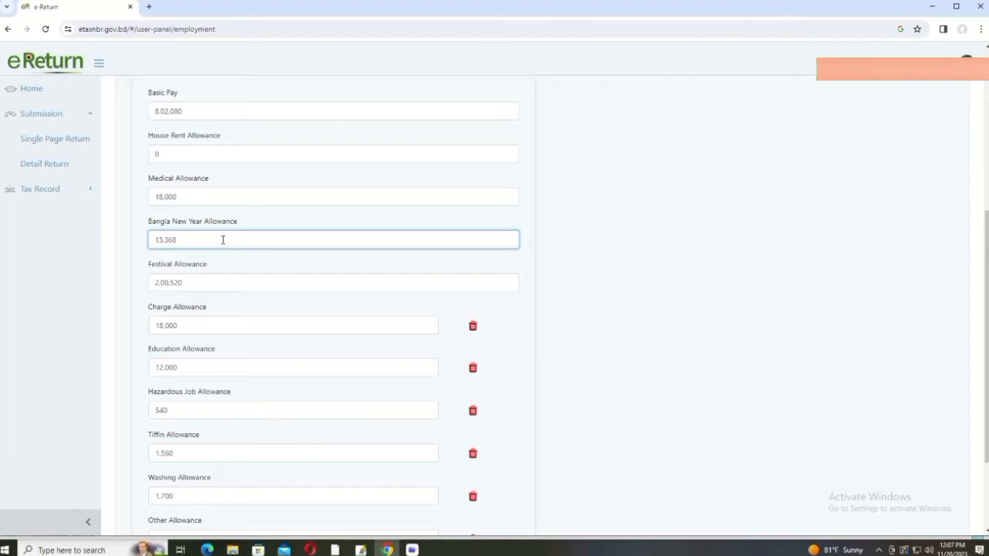
{"action": "left_click", "coordinate": [192, 282]}
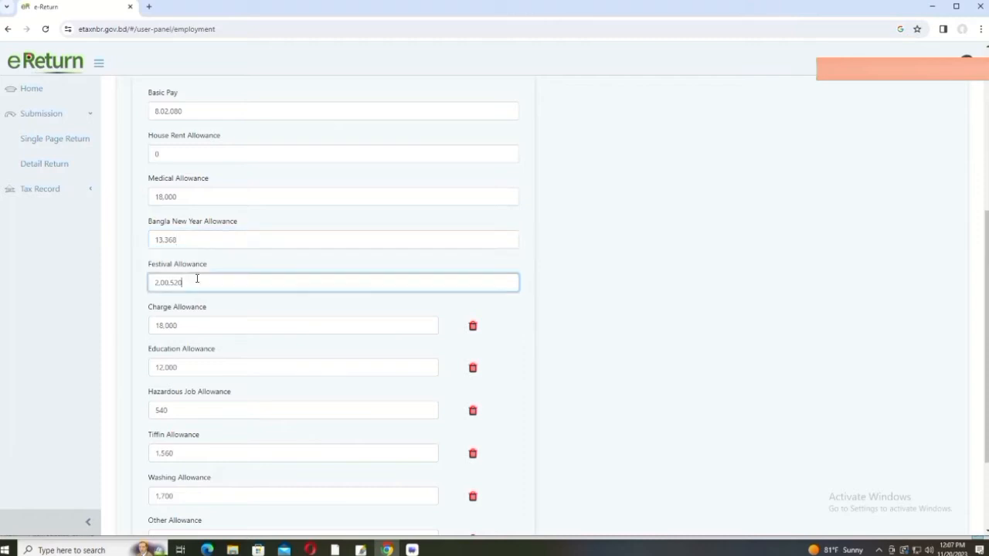
Step: Check Charge 18,000, Education 12,000, Hazardous, Tiffin 1,560, Washing 1,700 and Other 1,59,900 allowances
{"action": "scroll", "coordinate": [199, 272], "scroll_direction": "down", "scroll_amount": 1}
{"action": "scroll", "coordinate": [205, 229], "scroll_direction": "down", "scroll_amount": 1}
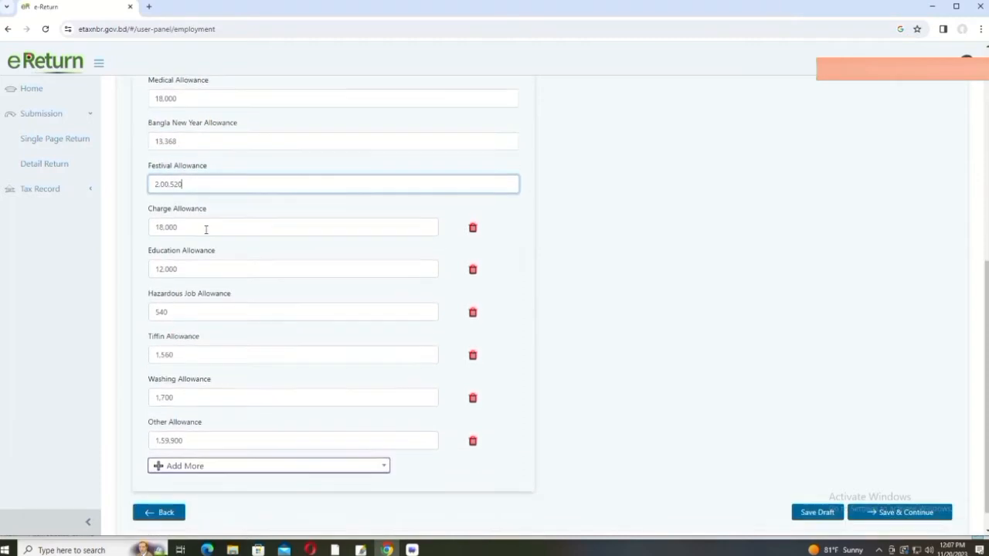
{"action": "left_click", "coordinate": [195, 222]}
{"action": "scroll", "coordinate": [207, 228], "scroll_direction": "down", "scroll_amount": 1}
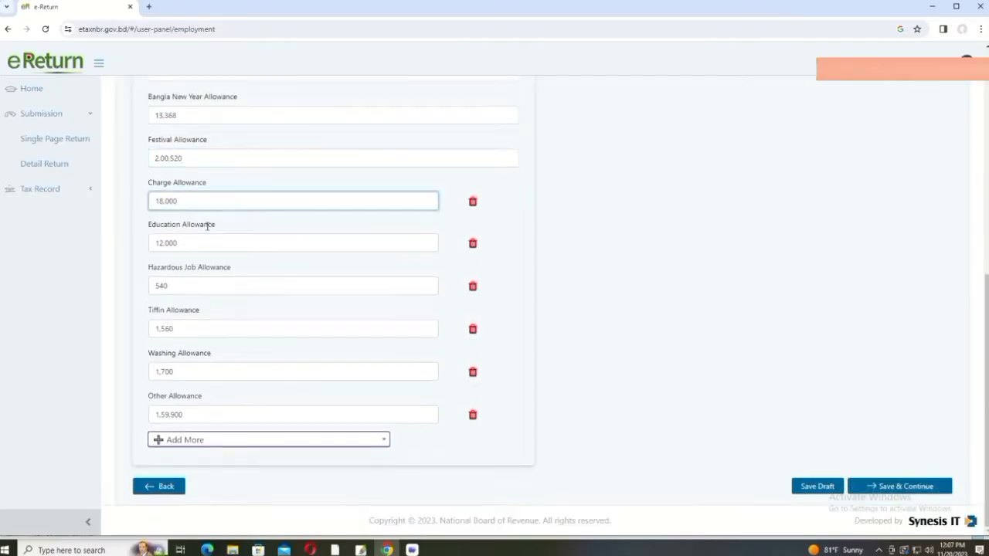
{"action": "left_click", "coordinate": [199, 242]}
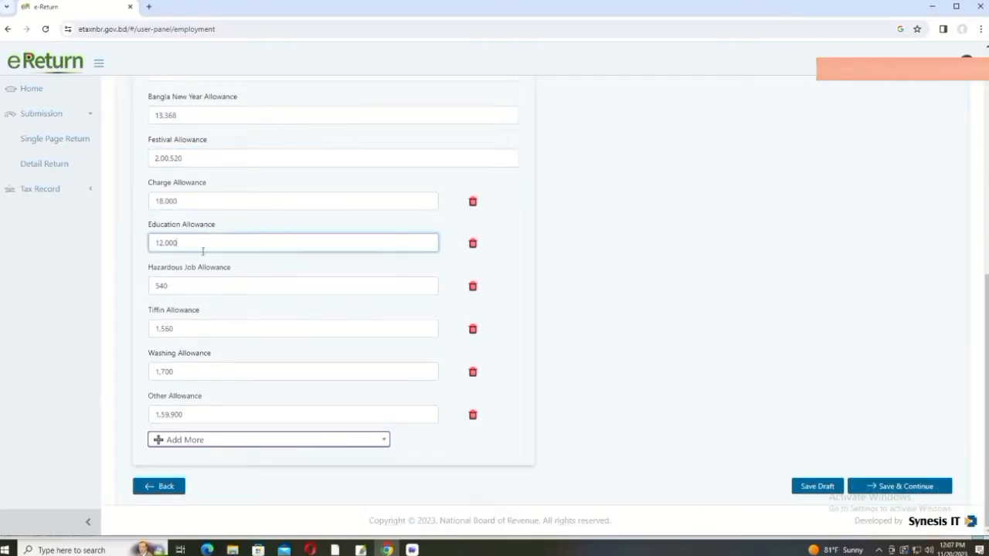
{"action": "left_click", "coordinate": [195, 286]}
{"action": "left_click", "coordinate": [194, 329]}
{"action": "left_click", "coordinate": [194, 372]}
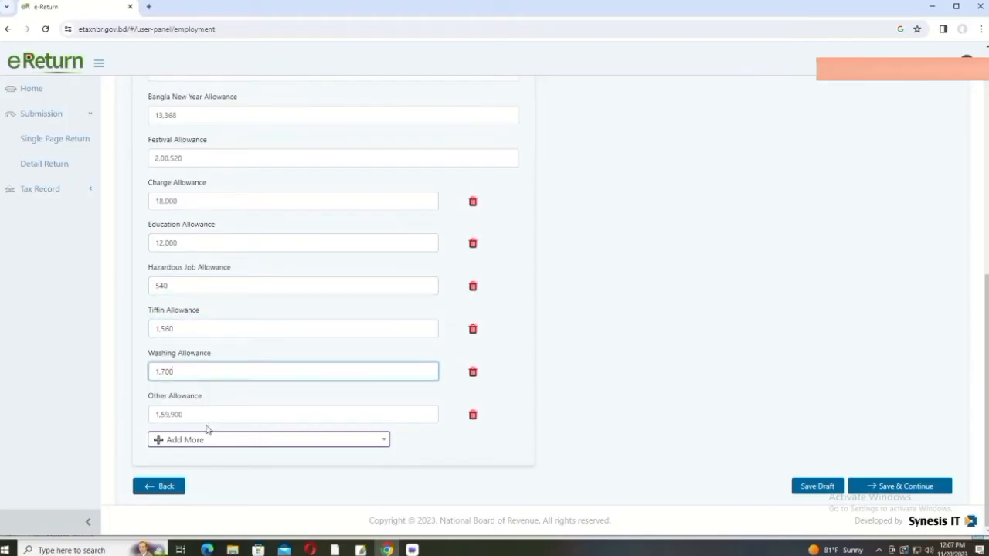
{"action": "left_click", "coordinate": [206, 415]}
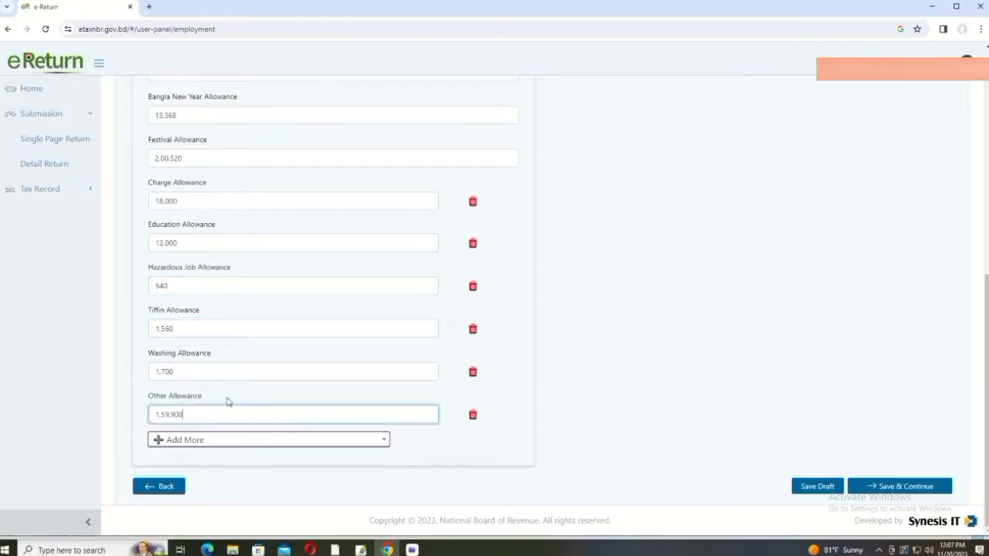
{"action": "scroll", "coordinate": [225, 398], "scroll_direction": "up", "scroll_amount": 5}
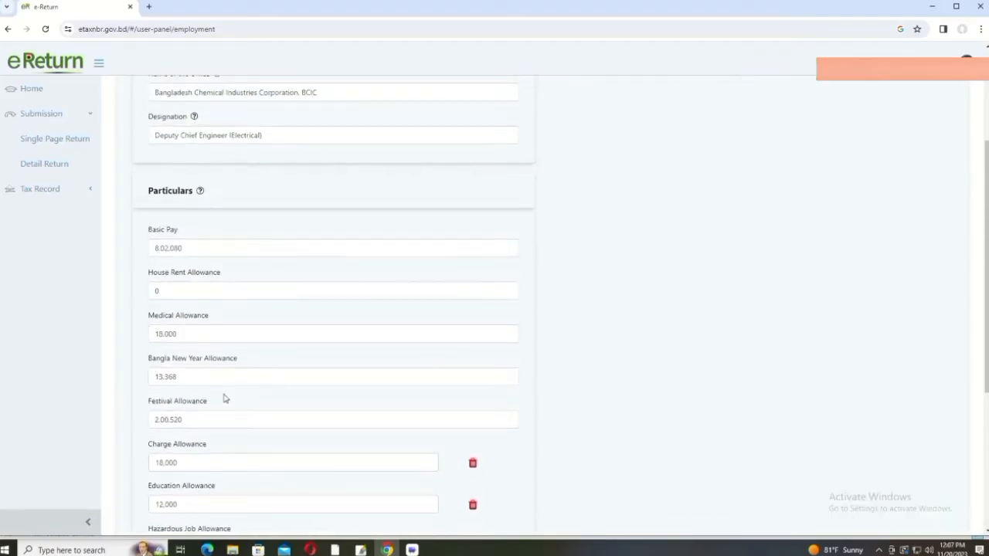
{"action": "scroll", "coordinate": [225, 398], "scroll_direction": "down", "scroll_amount": 5}
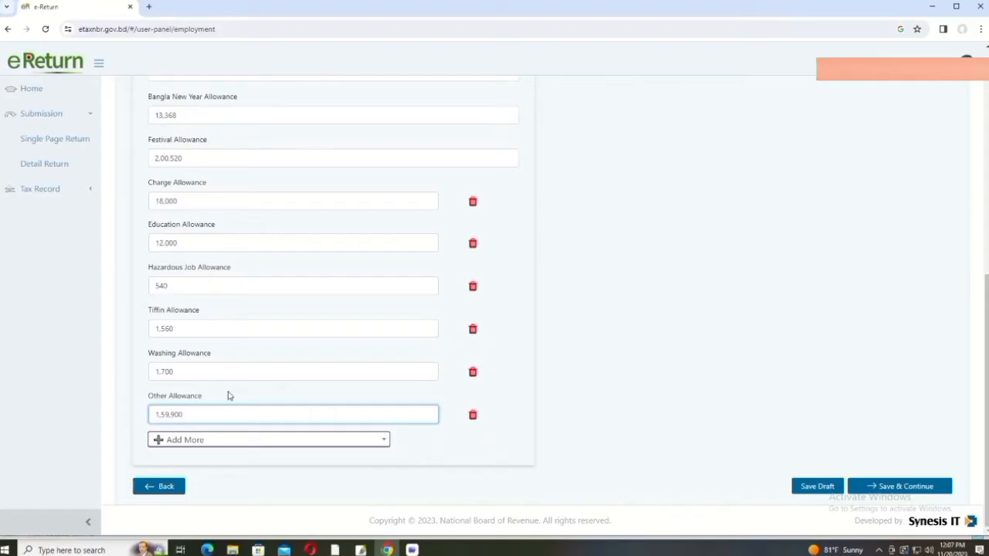
{"action": "scroll", "coordinate": [348, 276], "scroll_direction": "up", "scroll_amount": 6}
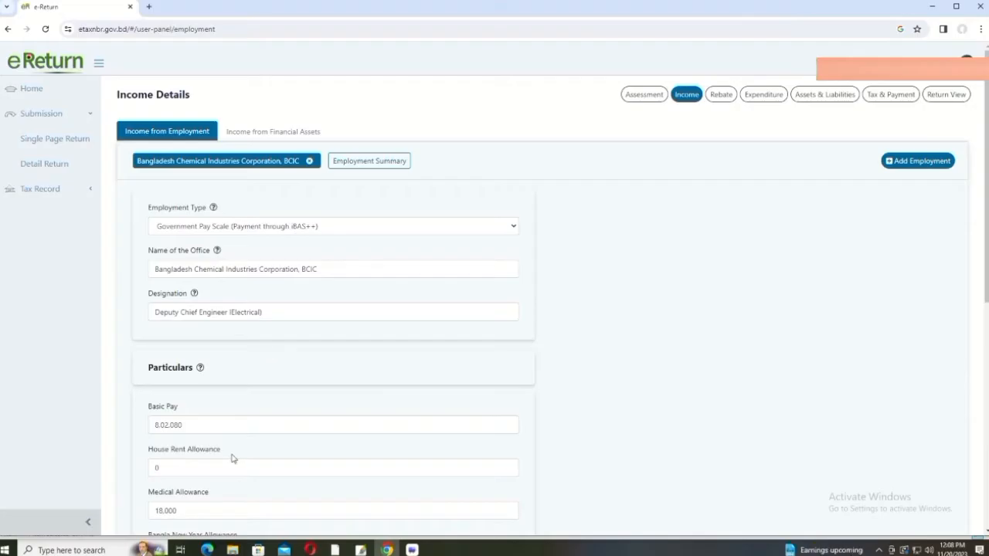
Step: Review the Employment Summary totals: 12,27,668 total, 2,25,068 tax-exempted, 10,02,600 taxable
{"action": "left_click", "coordinate": [360, 162]}
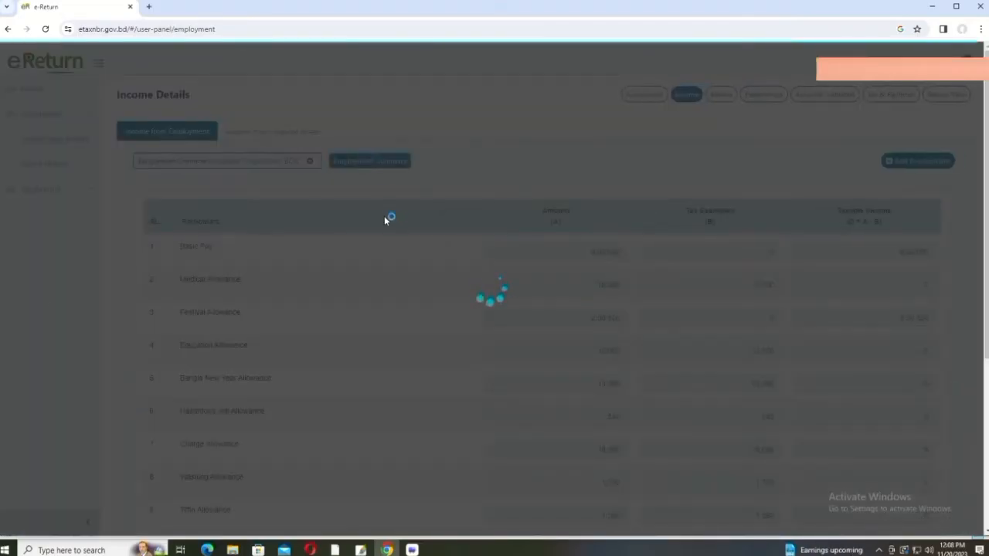
{"action": "scroll", "coordinate": [402, 263], "scroll_direction": "down", "scroll_amount": 5}
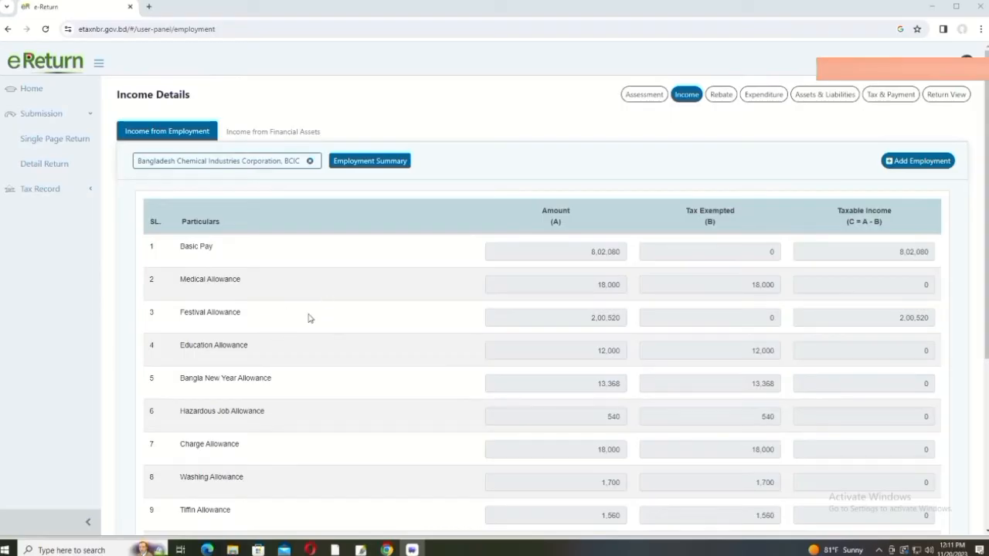
{"action": "scroll", "coordinate": [308, 318], "scroll_direction": "down", "scroll_amount": 3}
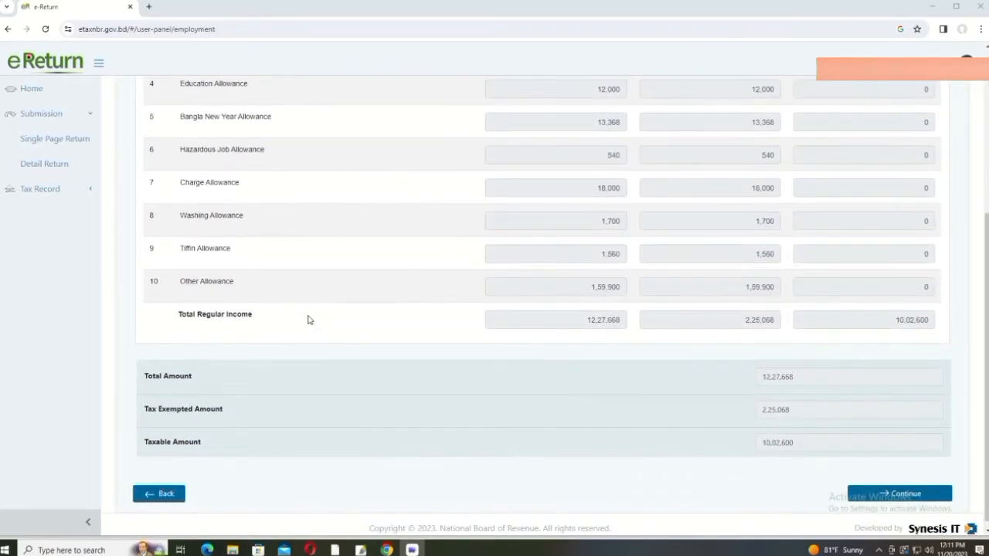
{"action": "scroll", "coordinate": [406, 285], "scroll_direction": "up", "scroll_amount": 1}
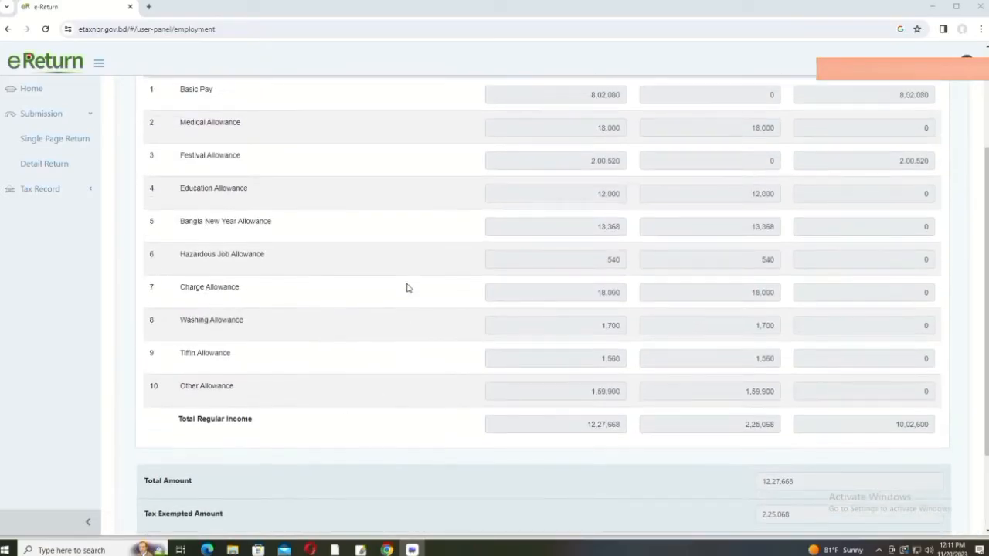
{"action": "scroll", "coordinate": [407, 287], "scroll_direction": "down", "scroll_amount": 1}
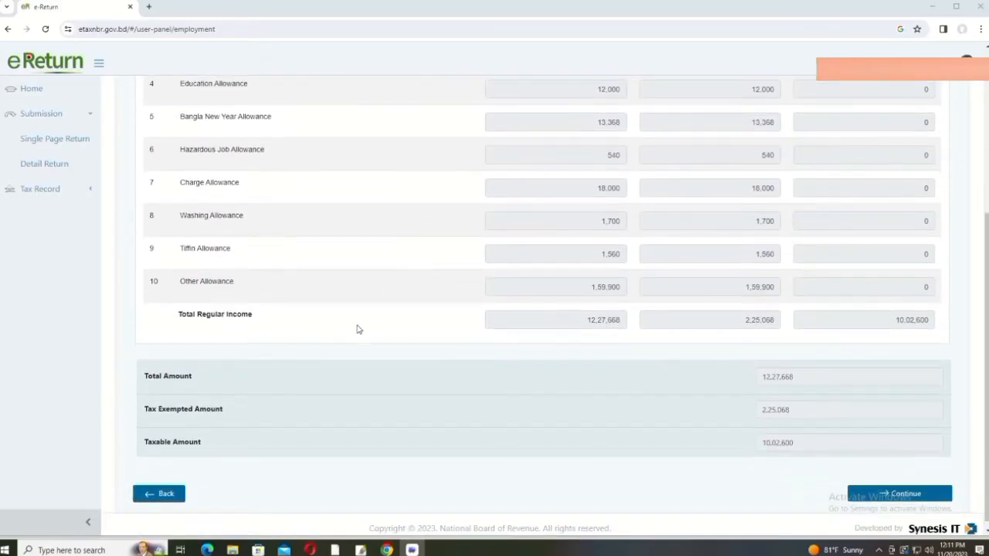
{"action": "scroll", "coordinate": [621, 322], "scroll_direction": "up", "scroll_amount": 3}
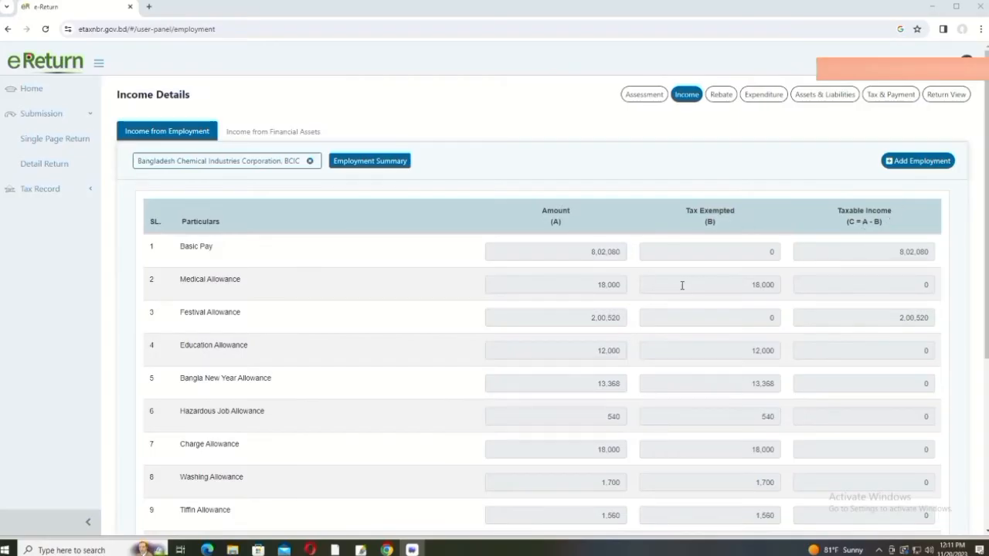
{"action": "scroll", "coordinate": [682, 285], "scroll_direction": "down", "scroll_amount": 4}
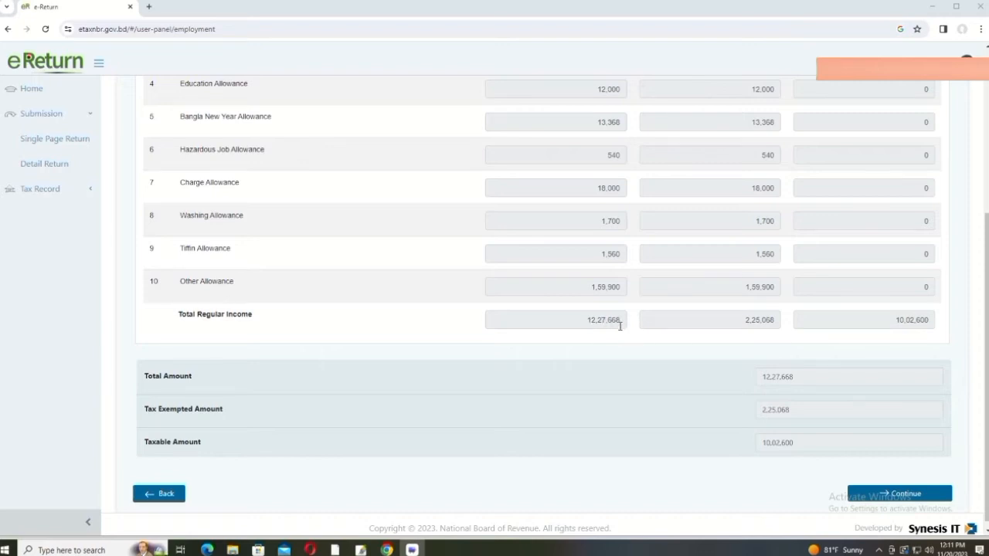
{"action": "scroll", "coordinate": [699, 389], "scroll_direction": "down", "scroll_amount": 1}
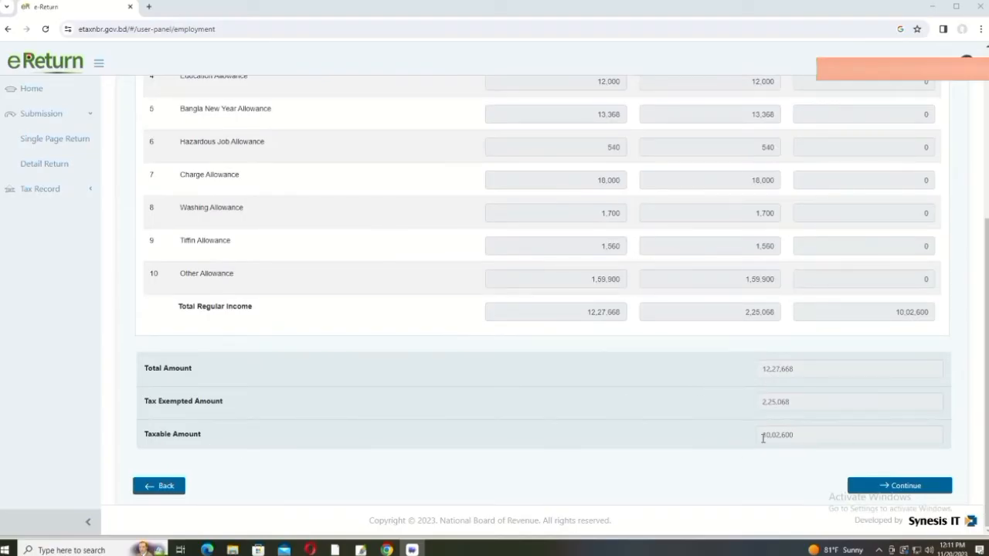
{"action": "scroll", "coordinate": [796, 441], "scroll_direction": "up", "scroll_amount": 5}
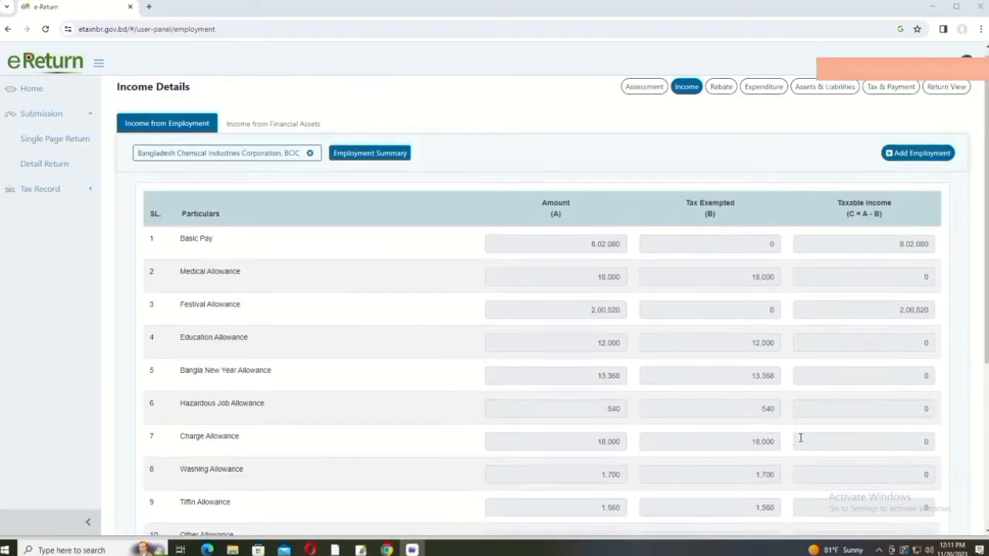
{"action": "scroll", "coordinate": [579, 388], "scroll_direction": "down", "scroll_amount": 5}
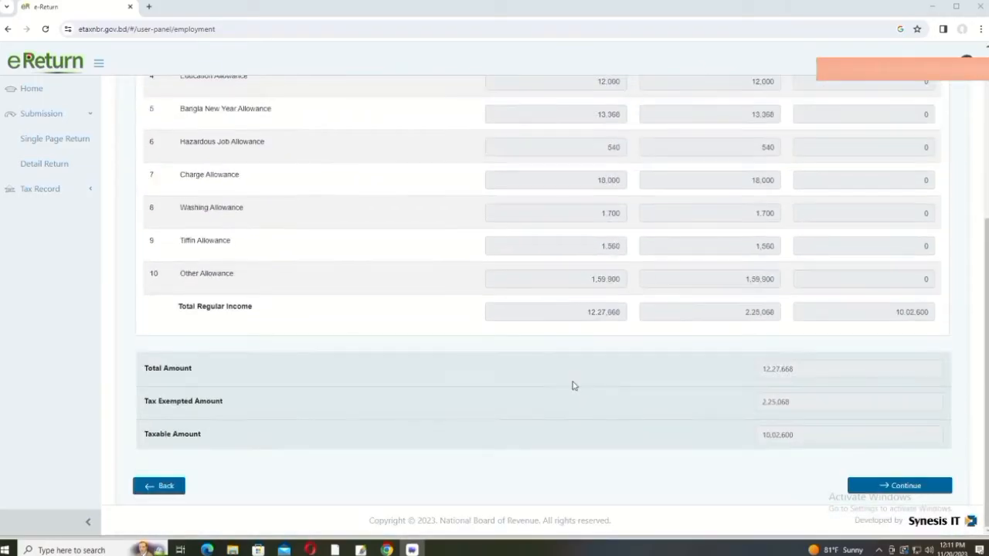
{"action": "scroll", "coordinate": [572, 385], "scroll_direction": "up", "scroll_amount": 5}
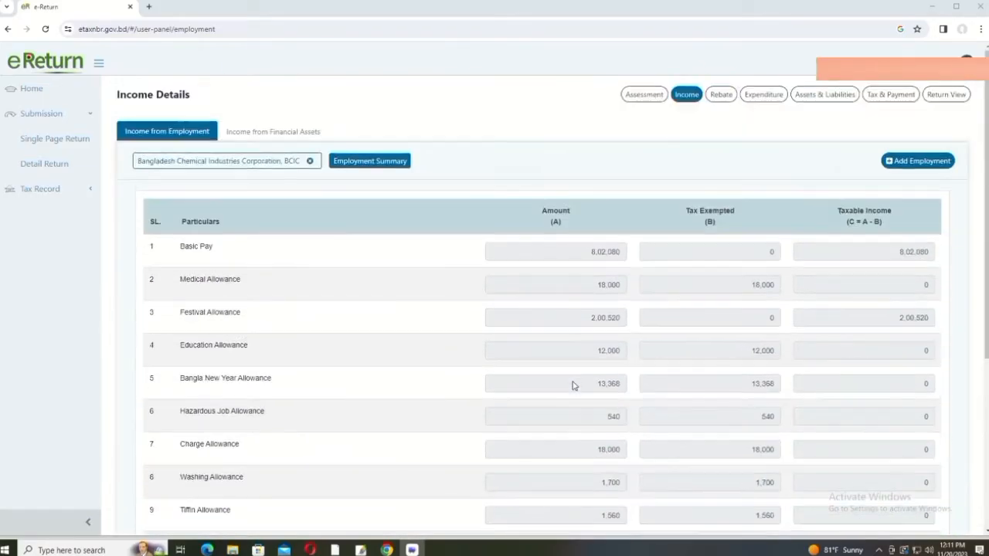
Step: Show Income from Financial Assets as Interest From Sanchayapatra (Other than Pensioners) and view its five records
{"action": "left_click", "coordinate": [269, 132]}
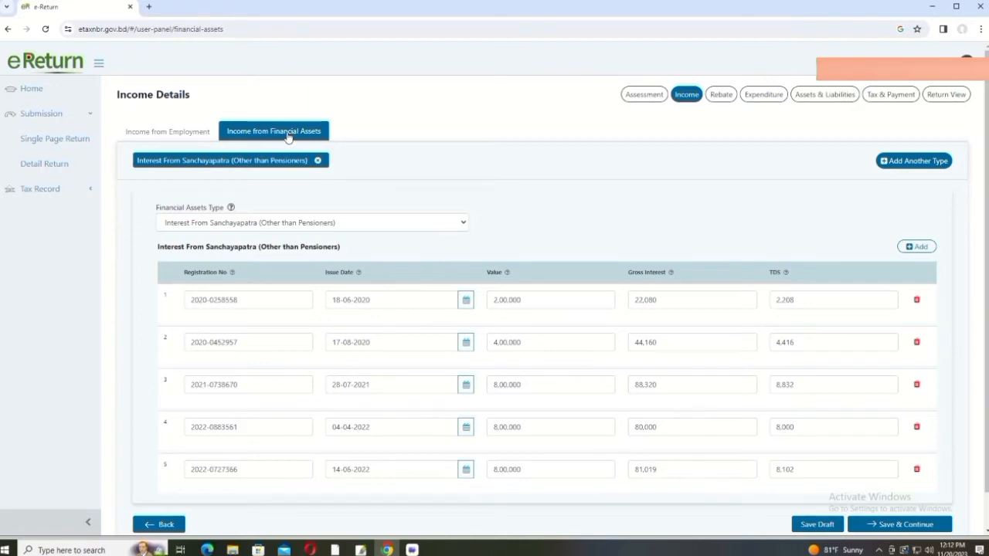
{"action": "left_click", "coordinate": [465, 224]}
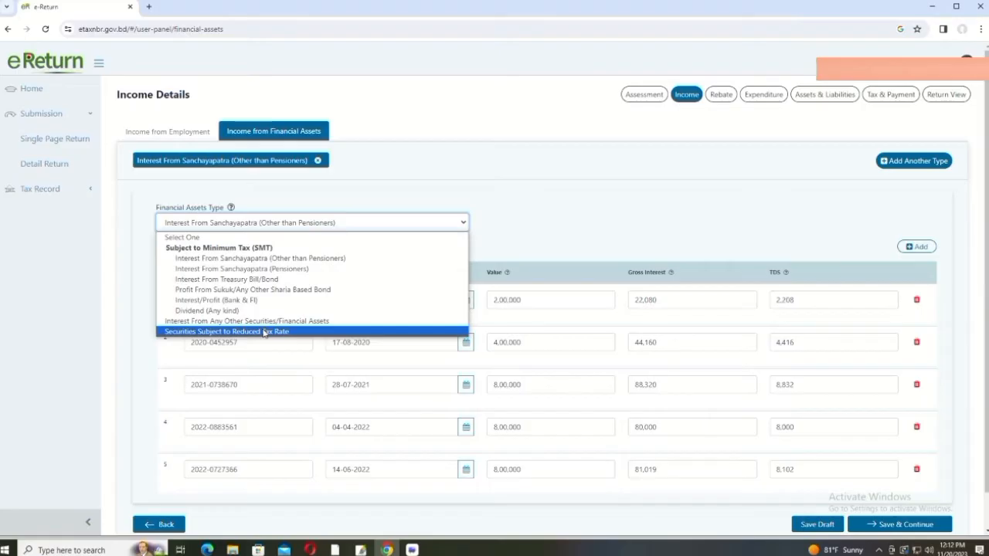
{"action": "left_click", "coordinate": [302, 259]}
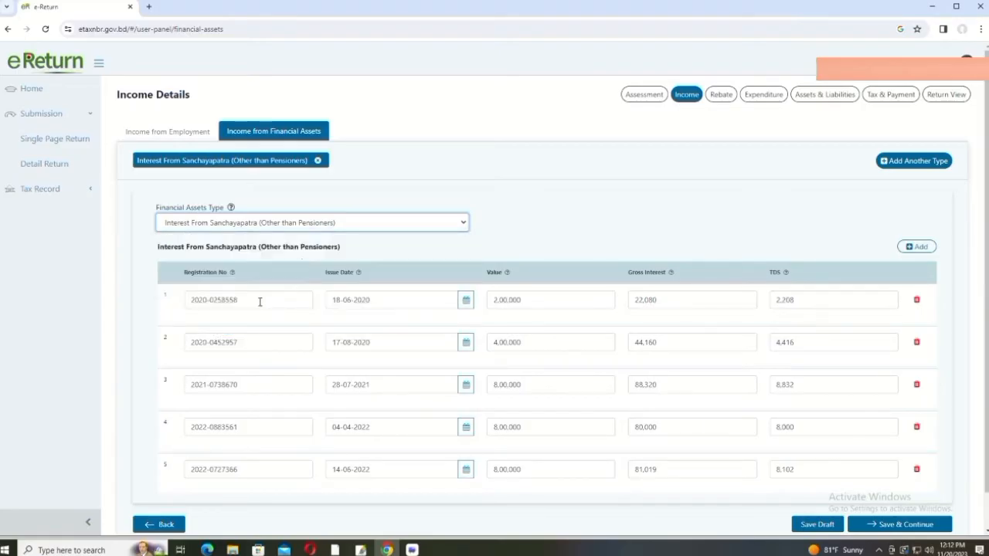
{"action": "scroll", "coordinate": [325, 321], "scroll_direction": "down", "scroll_amount": 1}
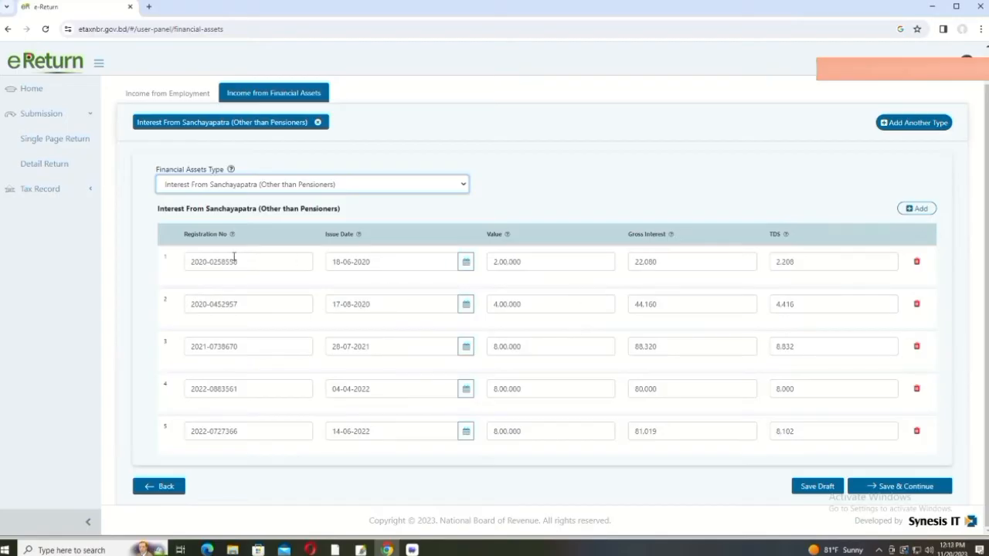
{"action": "left_click", "coordinate": [245, 262]}
{"action": "left_click_drag", "start_coordinate": [245, 262], "coordinate": [159, 261]}
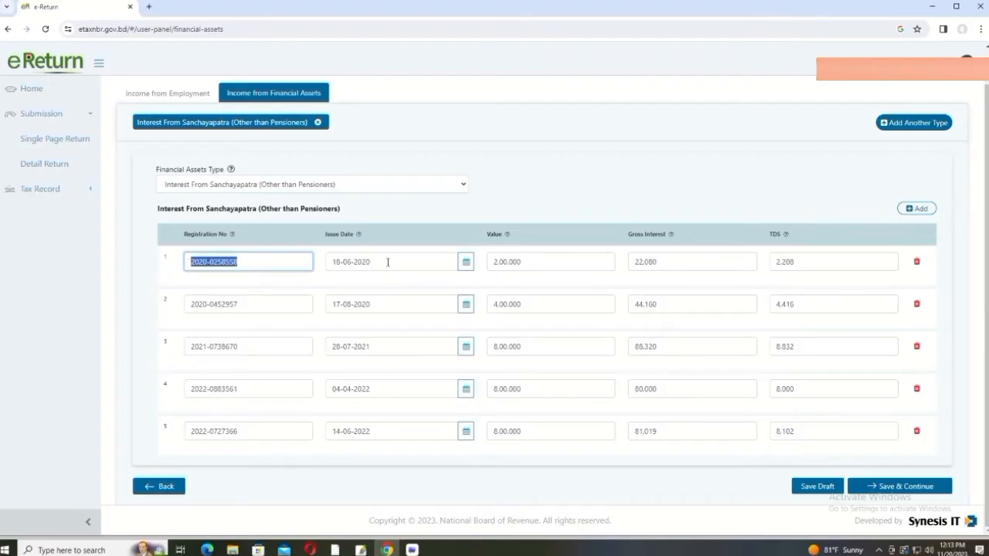
{"action": "left_click", "coordinate": [387, 261]}
{"action": "left_click", "coordinate": [471, 262]}
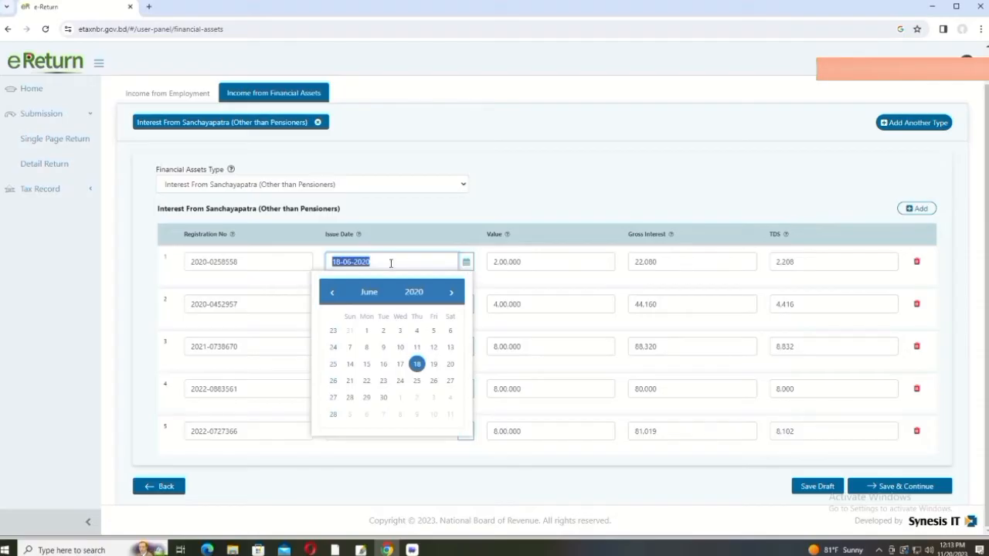
{"action": "left_click", "coordinate": [341, 262]}
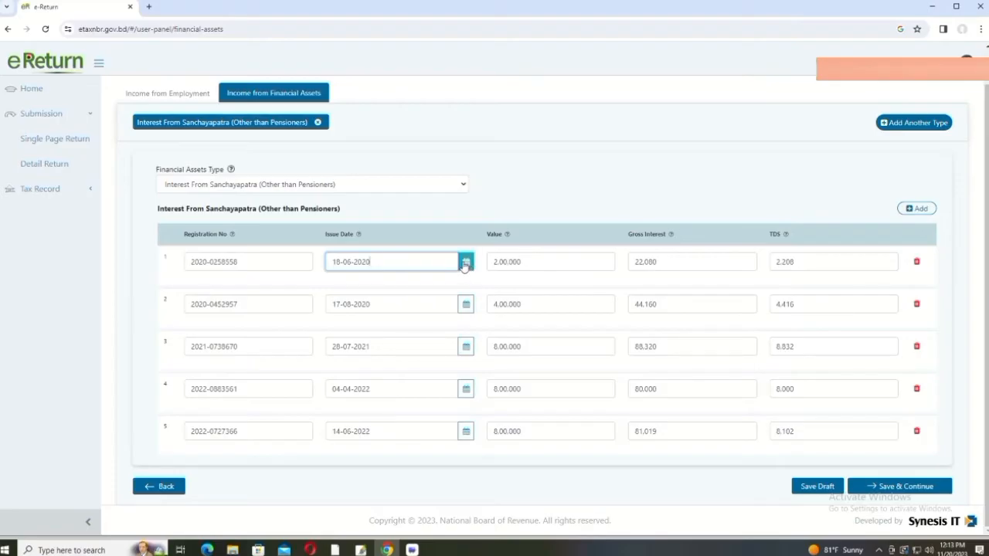
{"action": "left_click", "coordinate": [465, 264]}
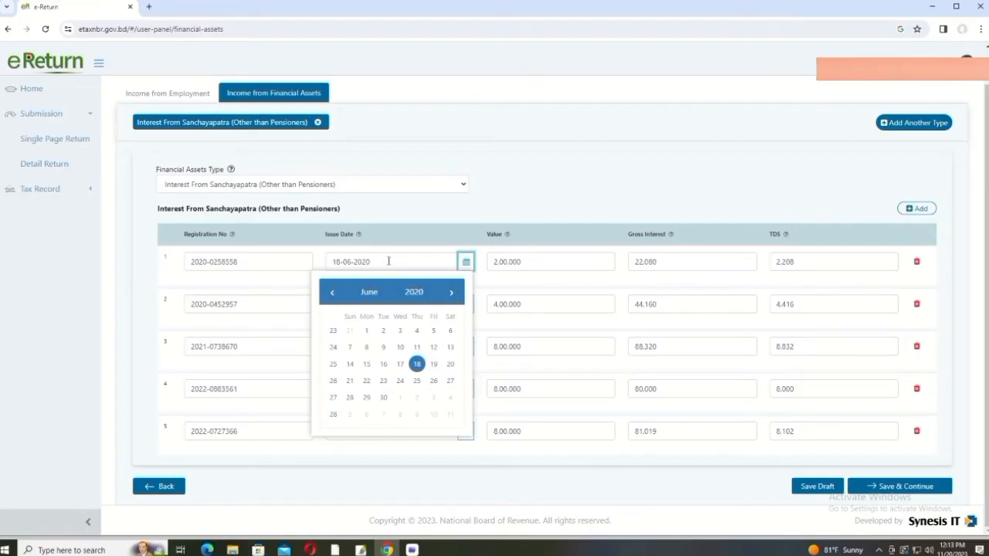
{"action": "left_click", "coordinate": [394, 261]}
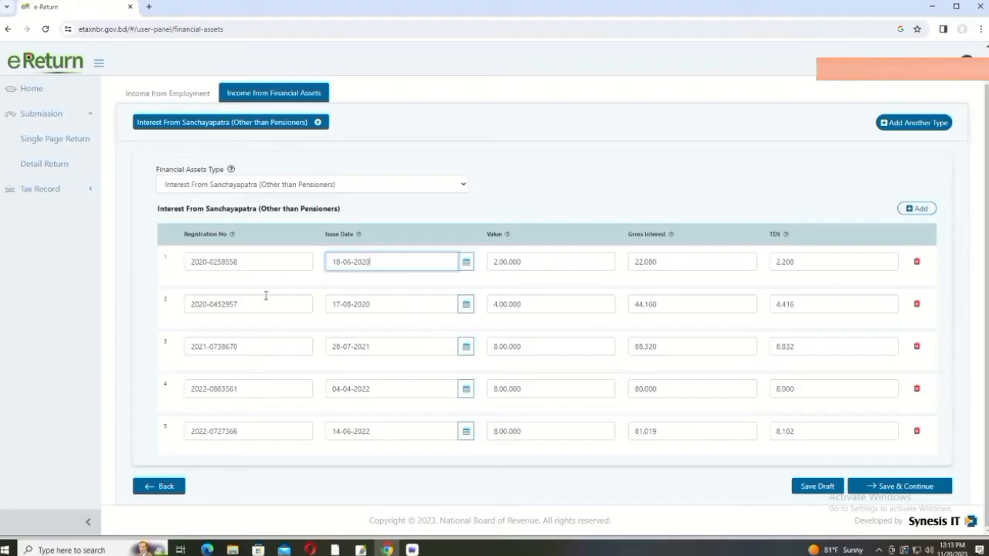
{"action": "left_click", "coordinate": [547, 263]}
{"action": "left_click", "coordinate": [671, 261]}
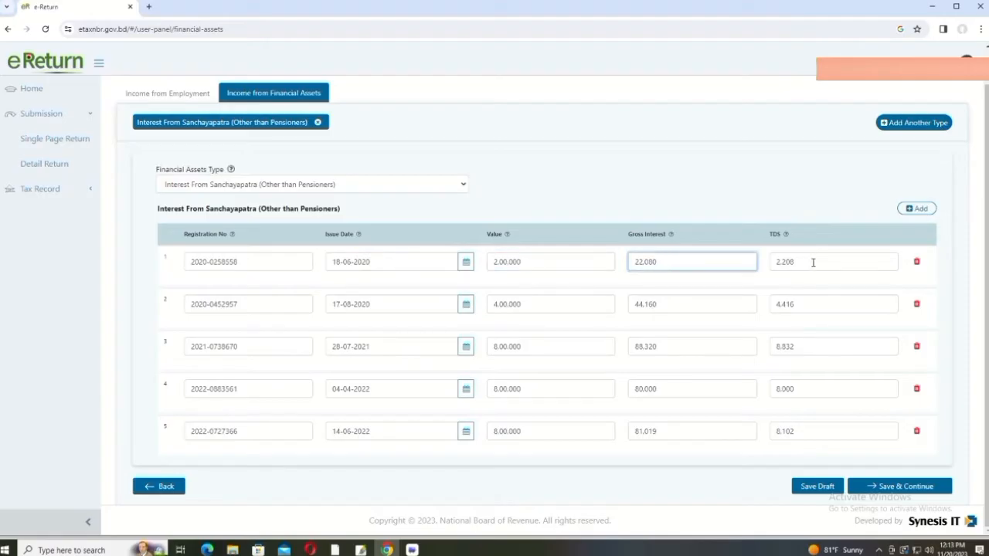
{"action": "left_click", "coordinate": [813, 263]}
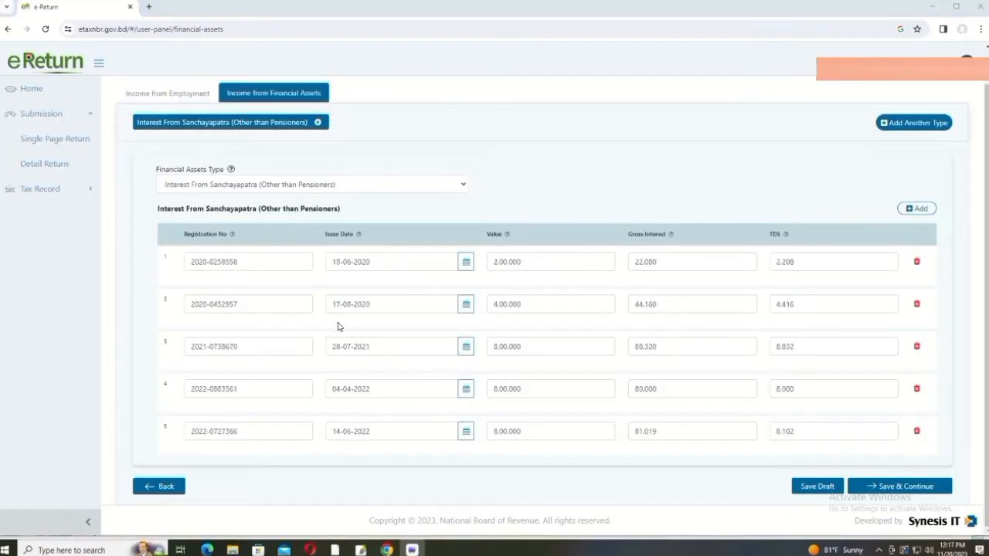
{"action": "scroll", "coordinate": [338, 326], "scroll_direction": "up", "scroll_amount": 1}
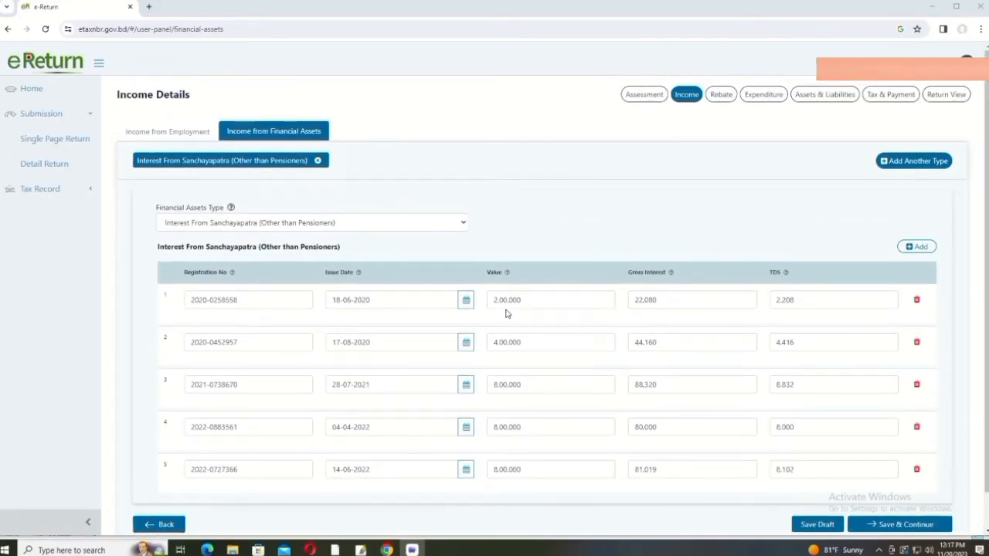
{"action": "left_click", "coordinate": [918, 247]}
{"action": "scroll", "coordinate": [359, 454], "scroll_direction": "down", "scroll_amount": 2}
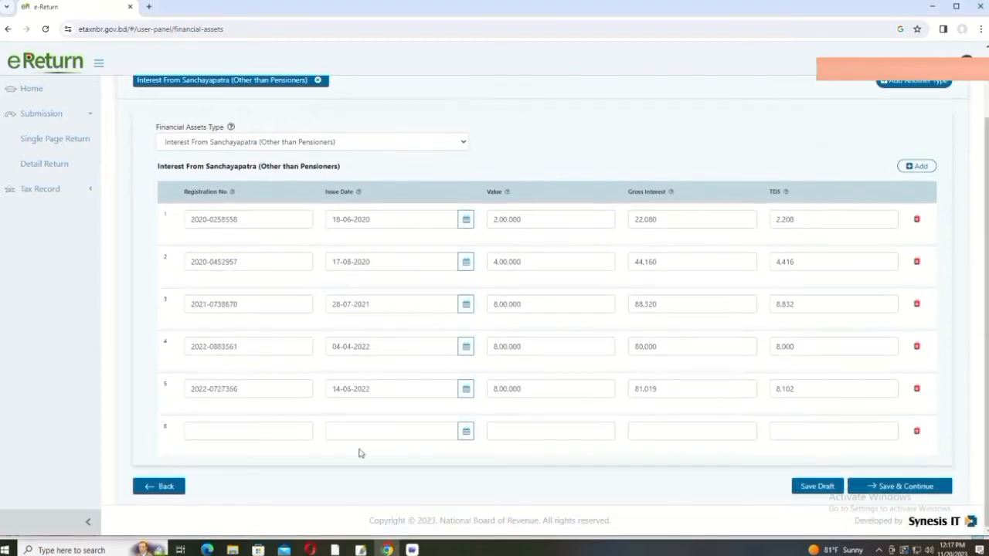
{"action": "left_click", "coordinate": [225, 432]}
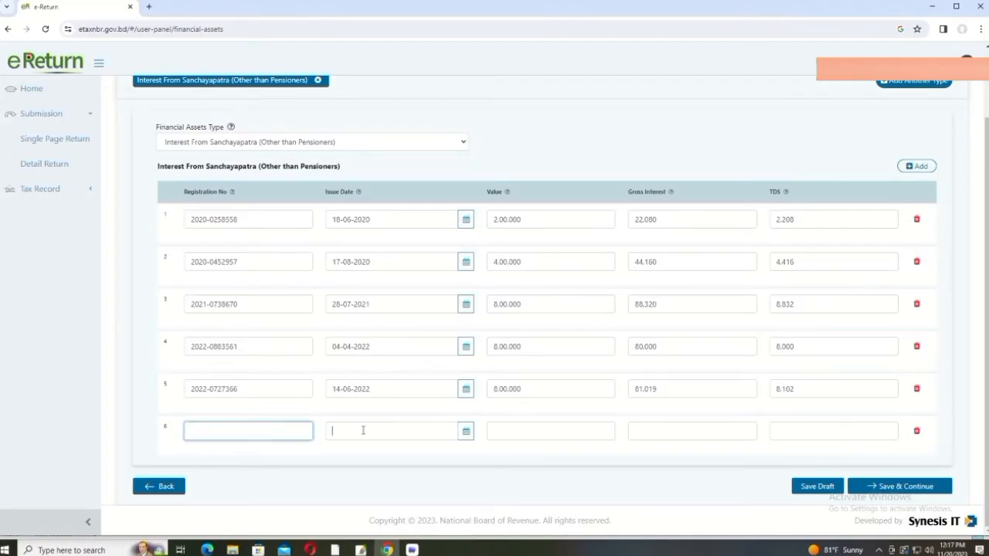
{"action": "left_click", "coordinate": [362, 430]}
{"action": "left_click", "coordinate": [542, 433]}
{"action": "left_click", "coordinate": [704, 430]}
{"action": "left_click", "coordinate": [843, 430]}
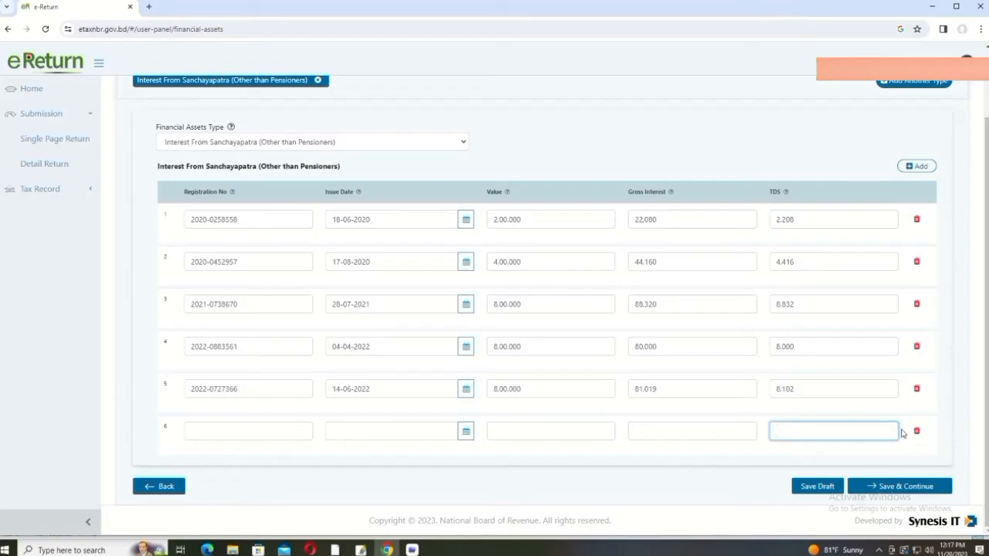
{"action": "left_click", "coordinate": [918, 433]}
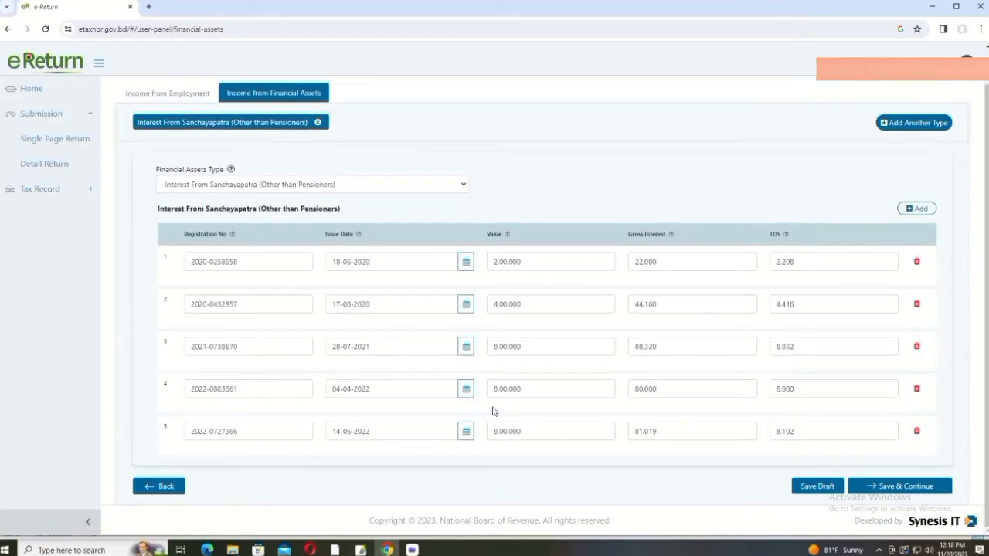
{"action": "scroll", "coordinate": [474, 415], "scroll_direction": "up", "scroll_amount": 1}
{"action": "scroll", "coordinate": [474, 415], "scroll_direction": "down", "scroll_amount": 1}
Step: Save the financial asset records, check the MetLife and Sanchayapatra rebate entries, then return to Income Details
{"action": "left_click", "coordinate": [887, 489]}
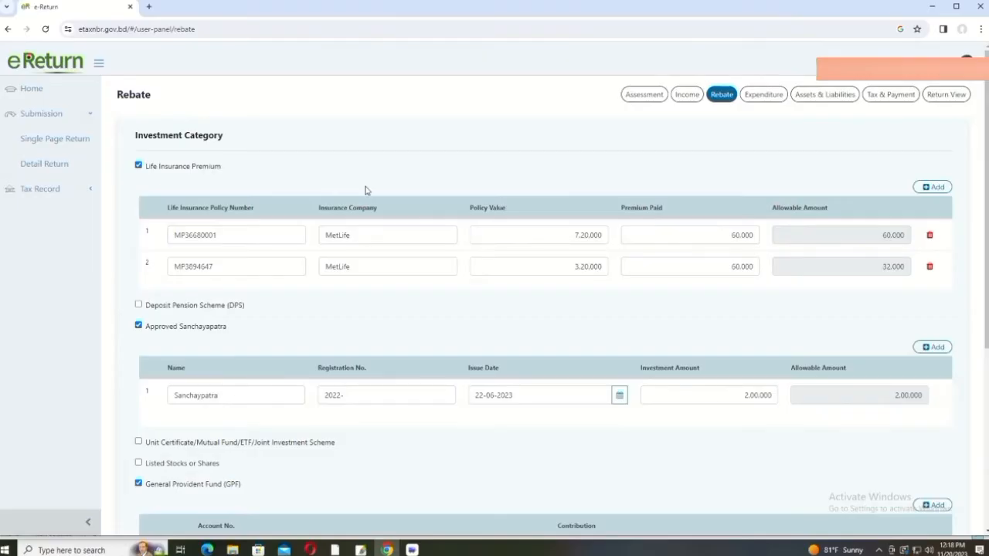
{"action": "scroll", "coordinate": [366, 191], "scroll_direction": "down", "scroll_amount": 1}
{"action": "scroll", "coordinate": [367, 190], "scroll_direction": "up", "scroll_amount": 1}
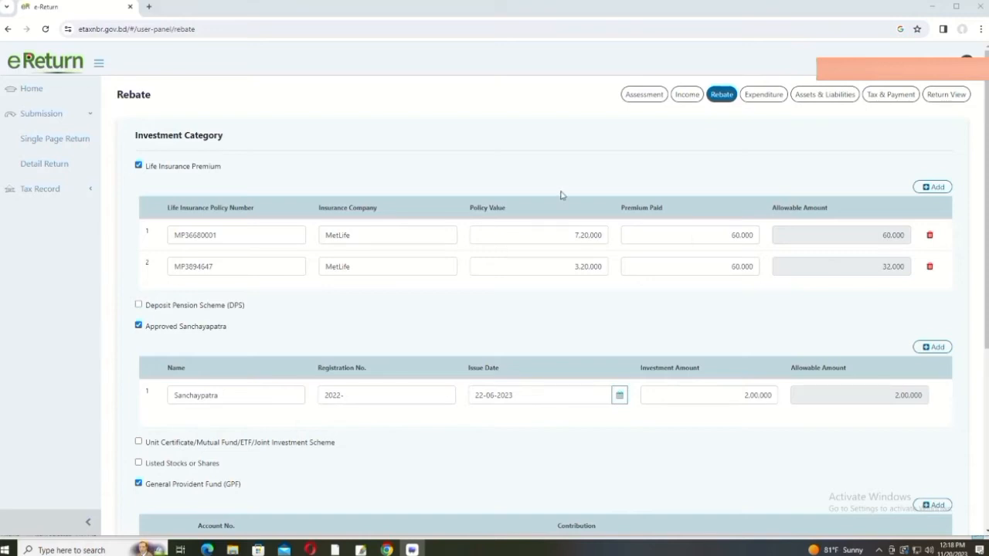
{"action": "left_click", "coordinate": [687, 95]}
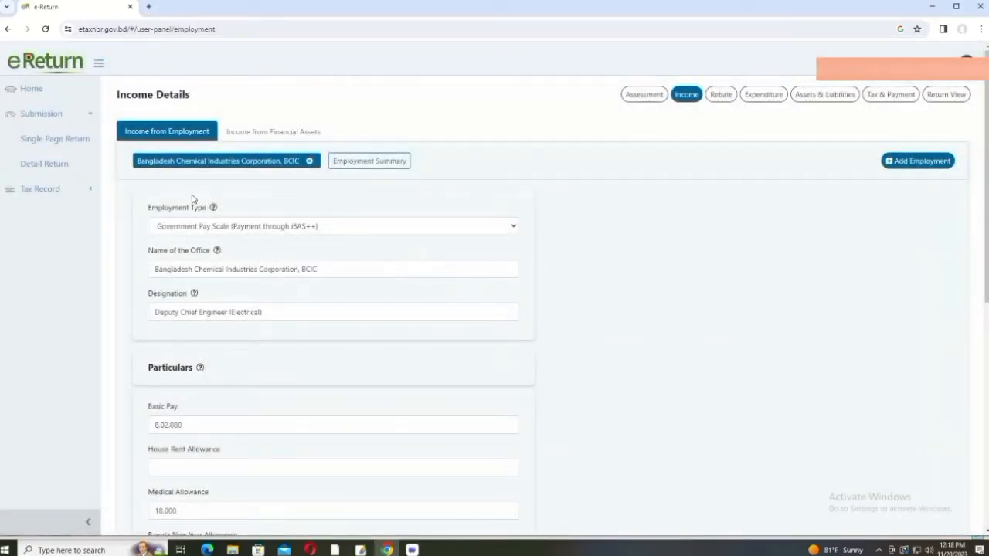
Step: Save the five Sanchayapatra interest records under Income from Financial Assets as a draft
{"action": "scroll", "coordinate": [386, 450], "scroll_direction": "down", "scroll_amount": 4}
{"action": "scroll", "coordinate": [386, 450], "scroll_direction": "down", "scroll_amount": 2}
{"action": "scroll", "coordinate": [376, 459], "scroll_direction": "up", "scroll_amount": 6}
{"action": "left_click", "coordinate": [277, 132]}
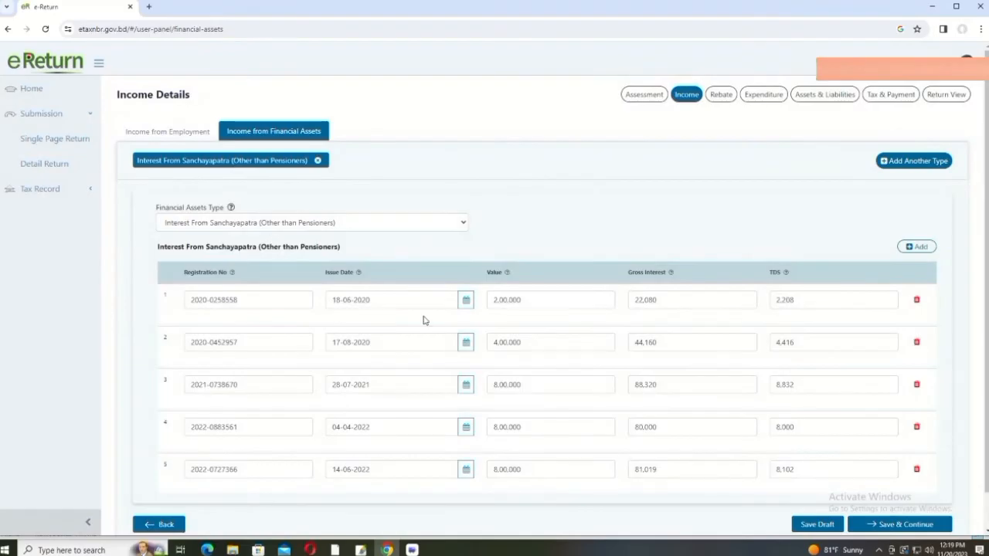
{"action": "scroll", "coordinate": [425, 320], "scroll_direction": "down", "scroll_amount": 1}
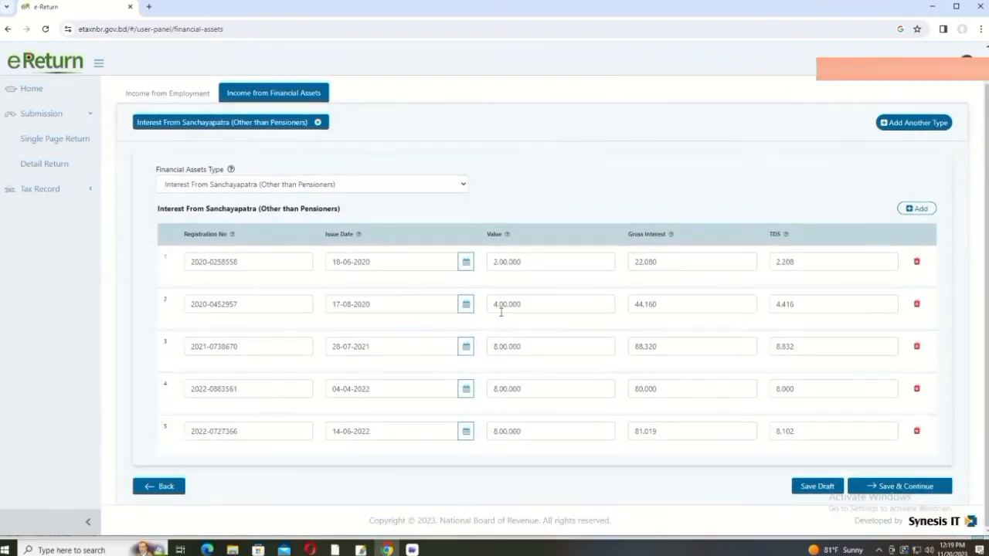
{"action": "scroll", "coordinate": [444, 321], "scroll_direction": "up", "scroll_amount": 1}
{"action": "scroll", "coordinate": [587, 344], "scroll_direction": "down", "scroll_amount": 1}
{"action": "left_click", "coordinate": [818, 487]}
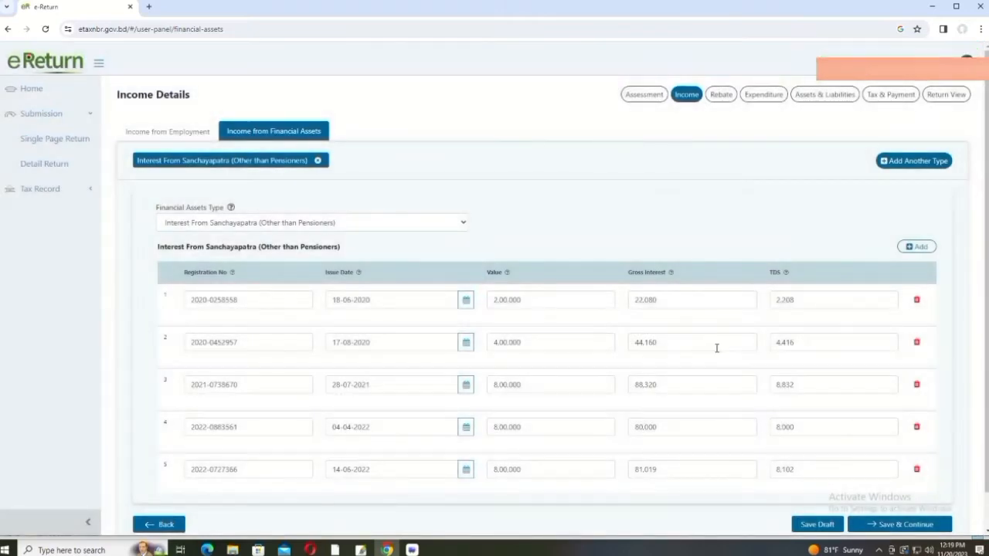
Step: Save the financial assets income again and continue to the Rebate page
{"action": "scroll", "coordinate": [875, 462], "scroll_direction": "down", "scroll_amount": 1}
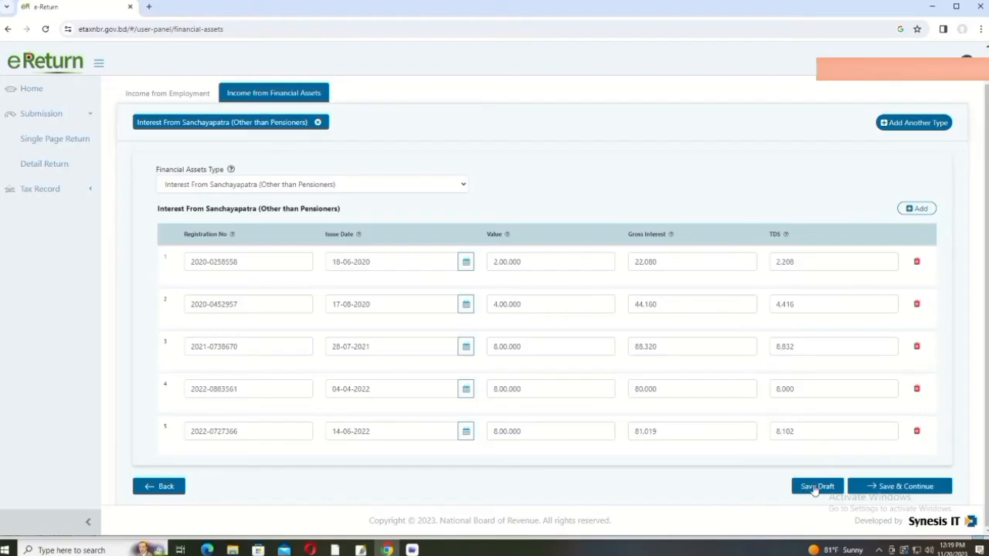
{"action": "scroll", "coordinate": [561, 247], "scroll_direction": "up", "scroll_amount": 1}
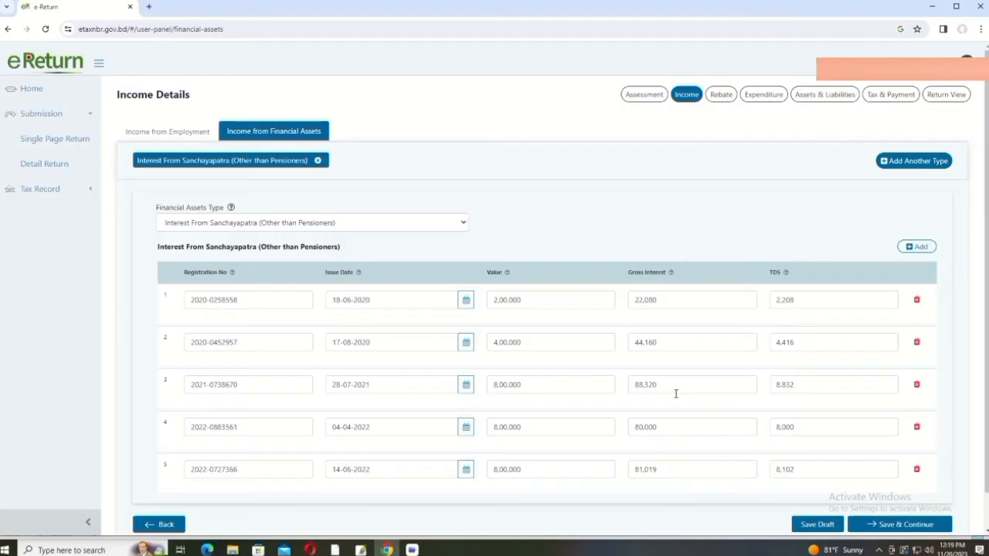
{"action": "scroll", "coordinate": [669, 392], "scroll_direction": "down", "scroll_amount": 1}
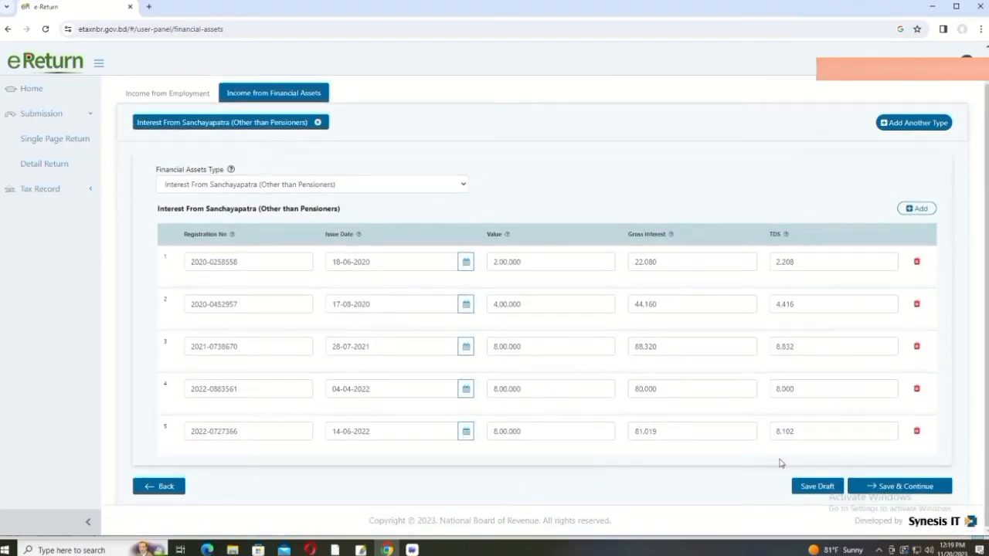
{"action": "left_click", "coordinate": [891, 487]}
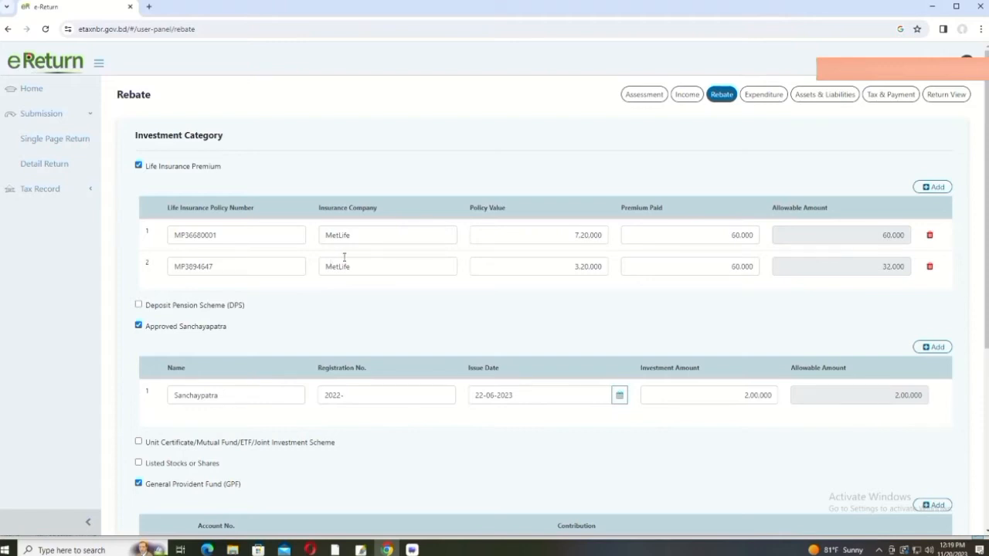
Step: Untick Life Insurance Premium on the Rebate page, leaving total allowable investment at 3,00,260
{"action": "left_click", "coordinate": [217, 235]}
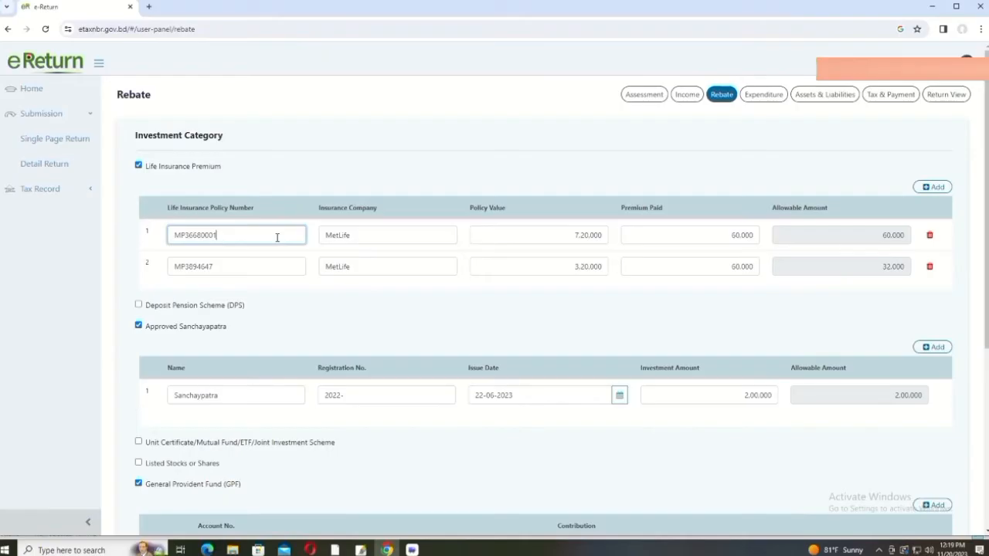
{"action": "left_click", "coordinate": [138, 167]}
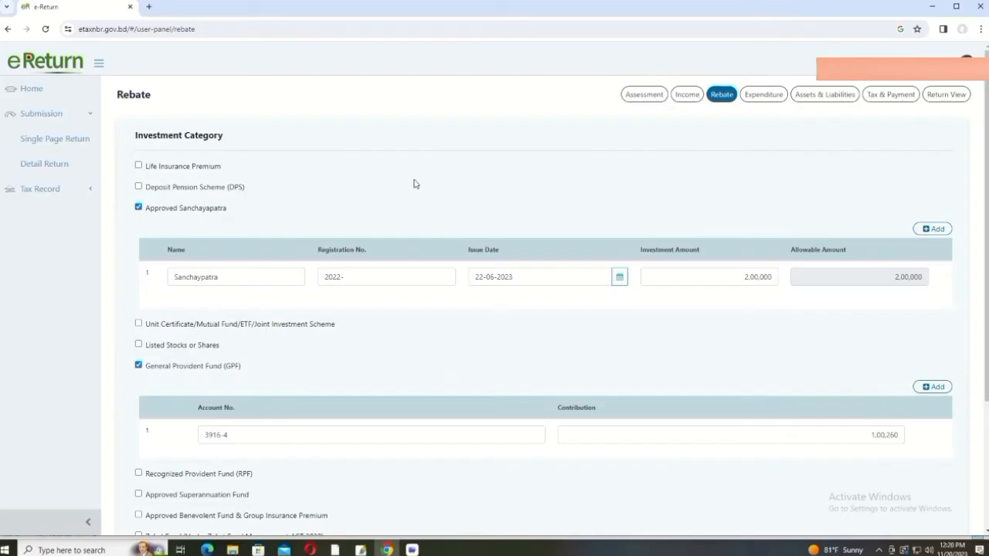
{"action": "scroll", "coordinate": [479, 203], "scroll_direction": "down", "scroll_amount": 3}
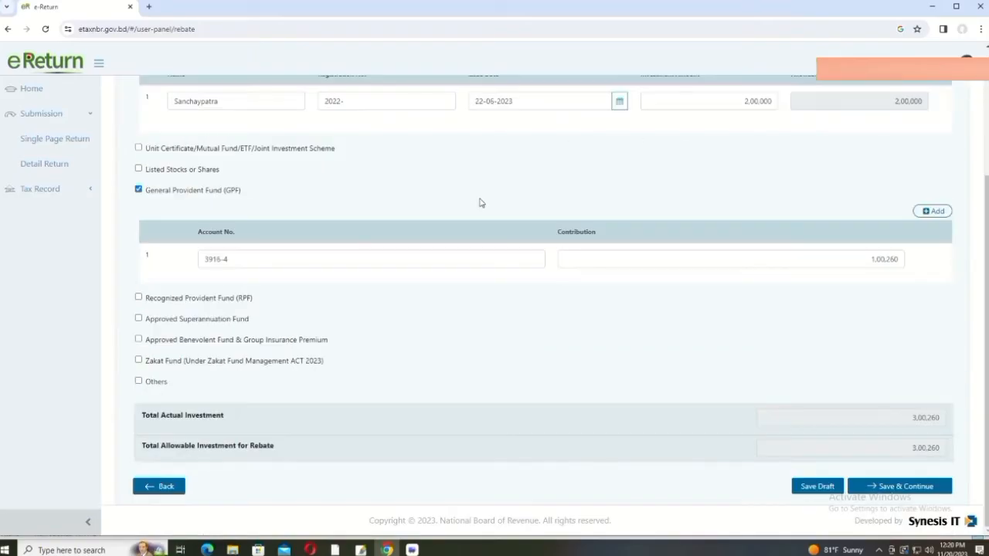
{"action": "scroll", "coordinate": [478, 202], "scroll_direction": "up", "scroll_amount": 3}
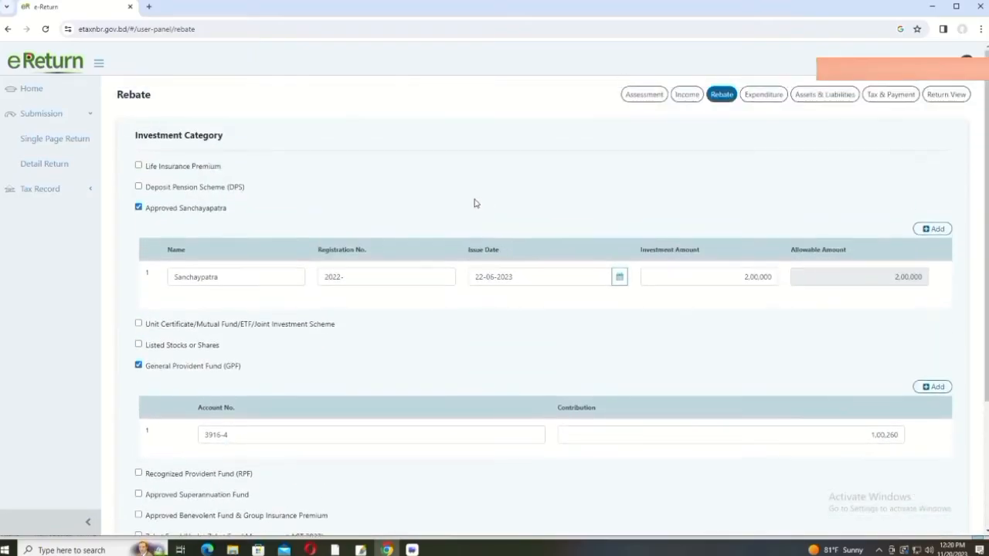
Step: Return to the Rebate page and review investments totalling 4,20,260 with 3,92,260 allowable
{"action": "left_click", "coordinate": [688, 95]}
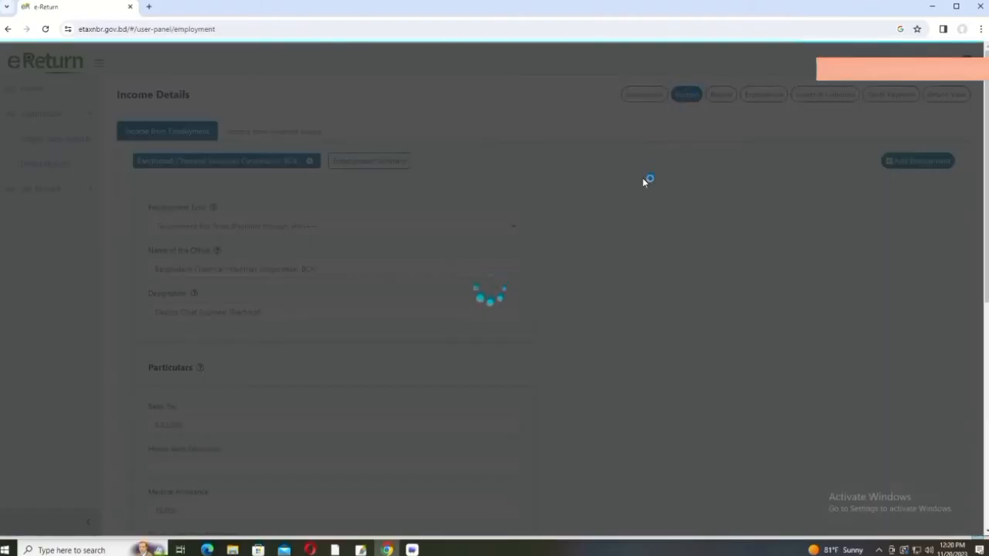
{"action": "left_click", "coordinate": [715, 96]}
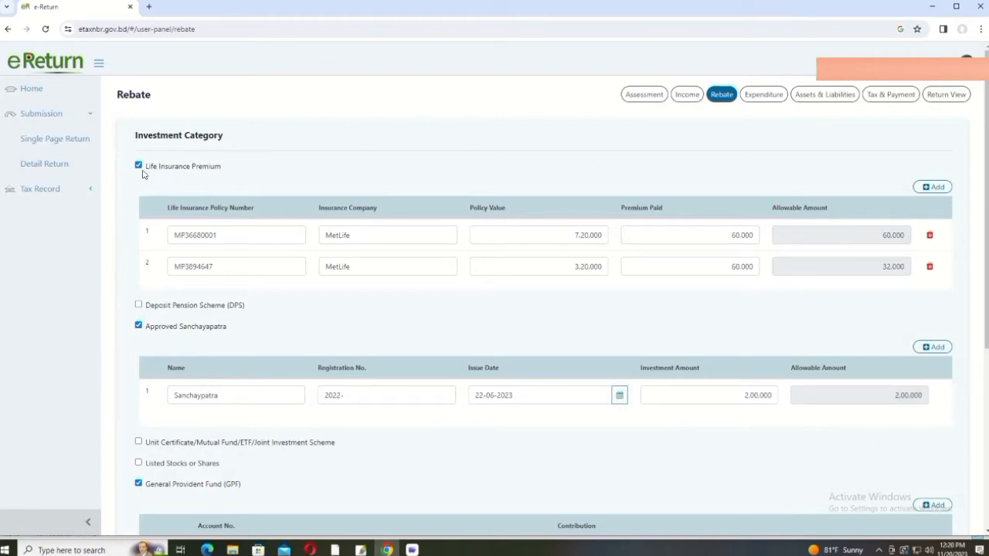
{"action": "scroll", "coordinate": [672, 314], "scroll_direction": "down", "scroll_amount": 4}
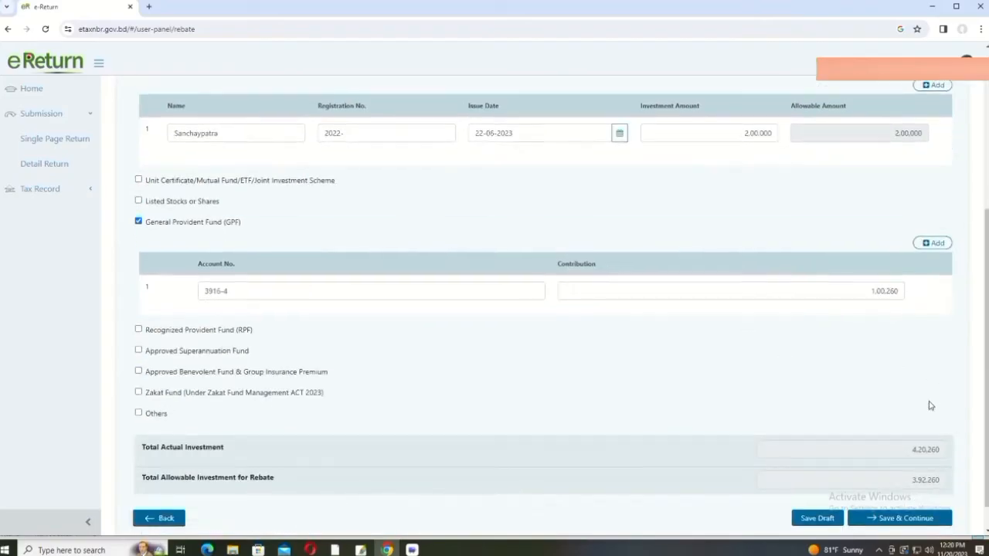
{"action": "scroll", "coordinate": [896, 487], "scroll_direction": "down", "scroll_amount": 1}
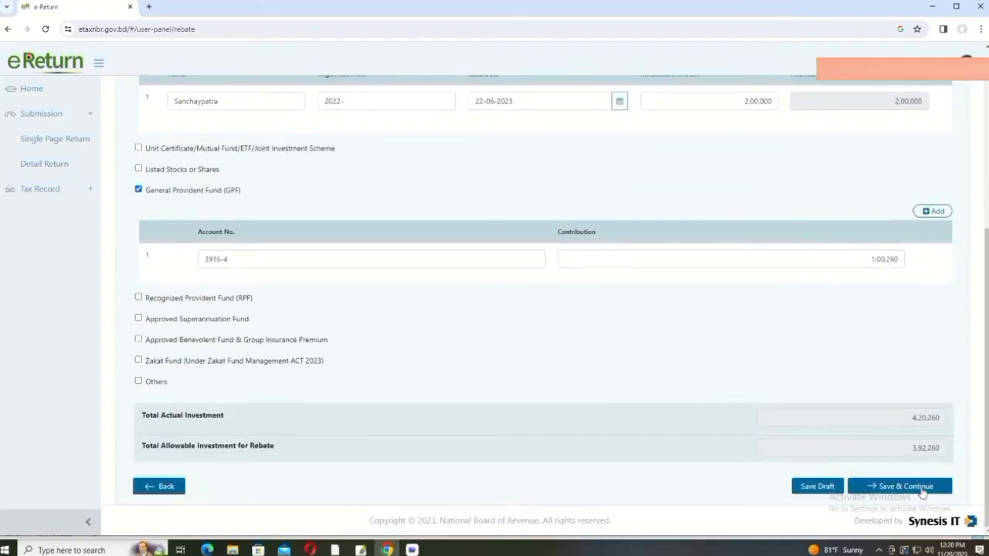
{"action": "scroll", "coordinate": [421, 315], "scroll_direction": "up", "scroll_amount": 5}
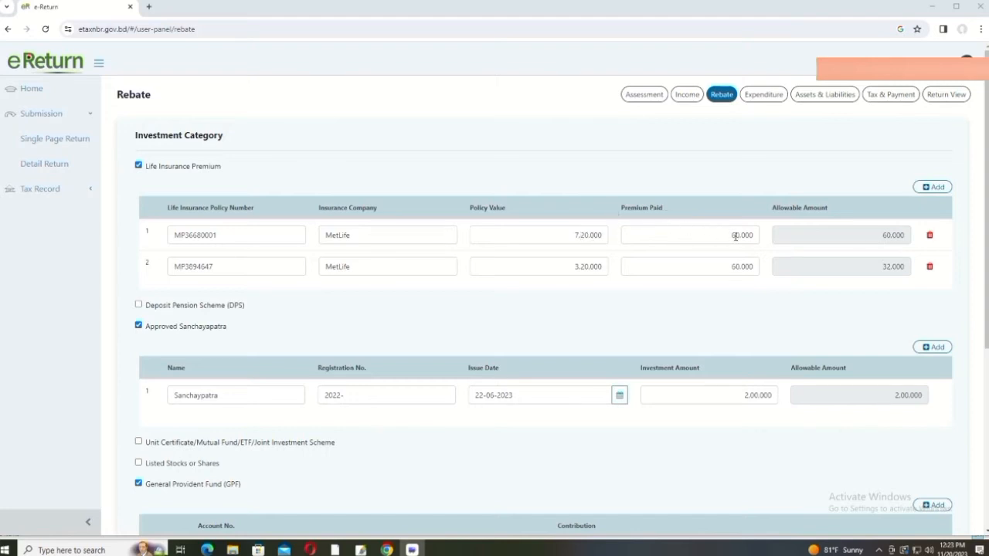
{"action": "left_click", "coordinate": [876, 235]}
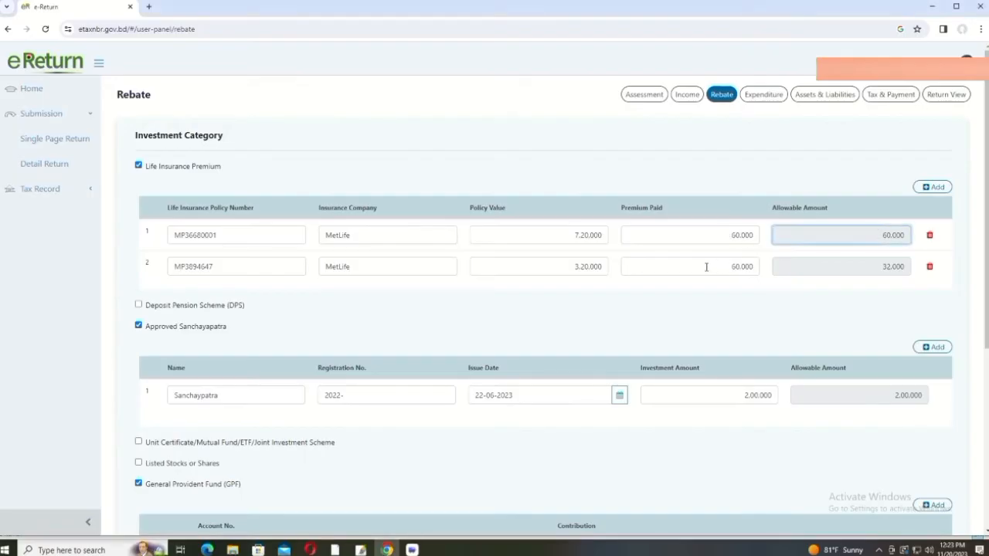
{"action": "scroll", "coordinate": [565, 265], "scroll_direction": "down", "scroll_amount": 1}
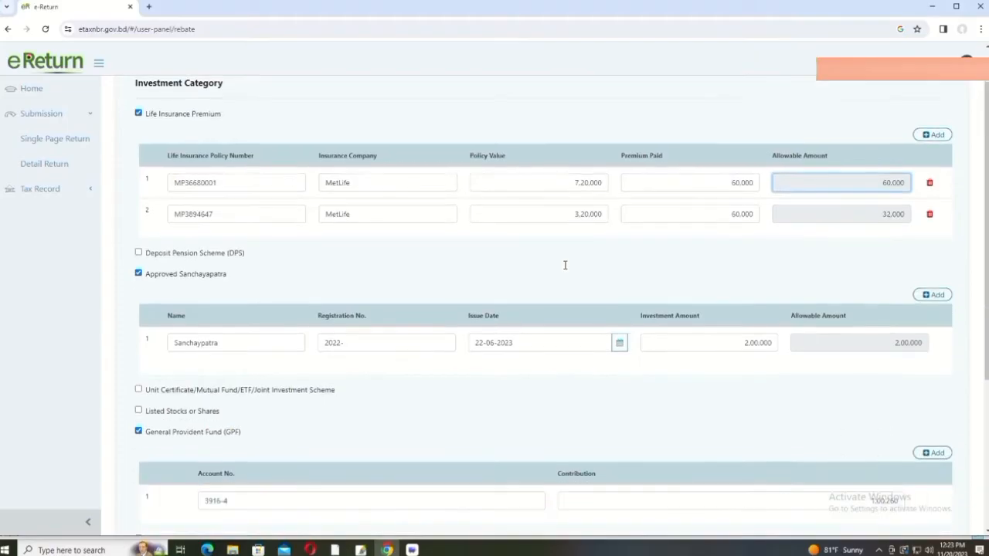
{"action": "left_click", "coordinate": [575, 217]}
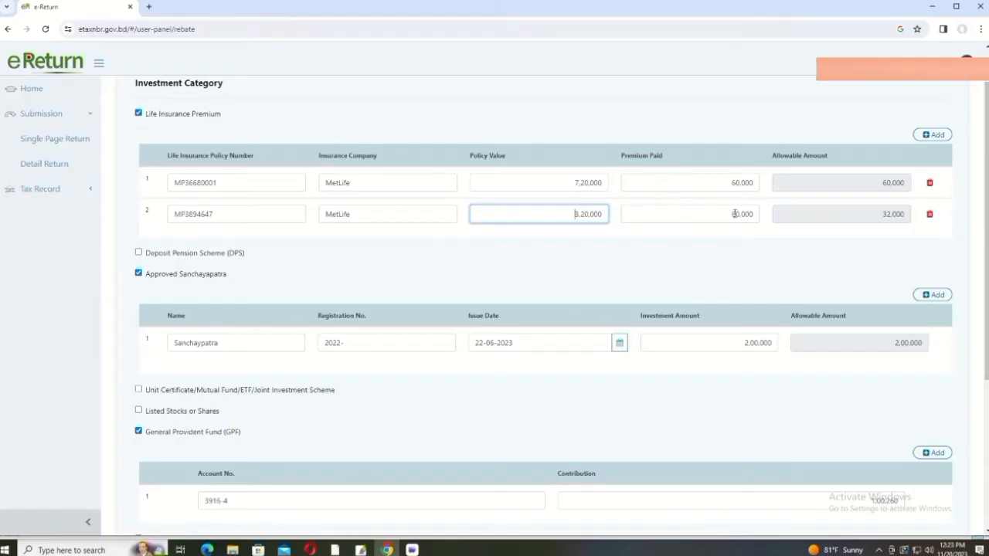
{"action": "scroll", "coordinate": [654, 225], "scroll_direction": "up", "scroll_amount": 1}
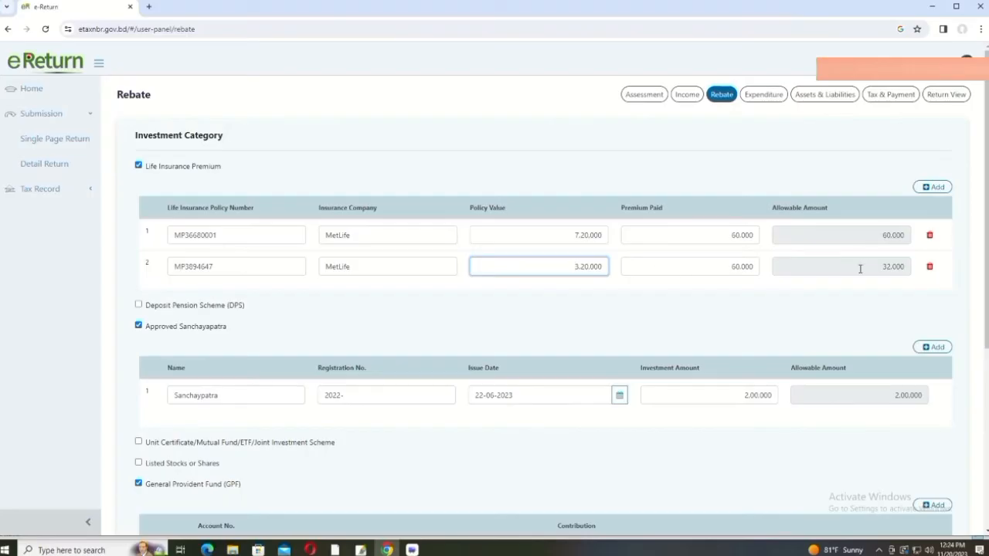
{"action": "scroll", "coordinate": [634, 338], "scroll_direction": "down", "scroll_amount": 1}
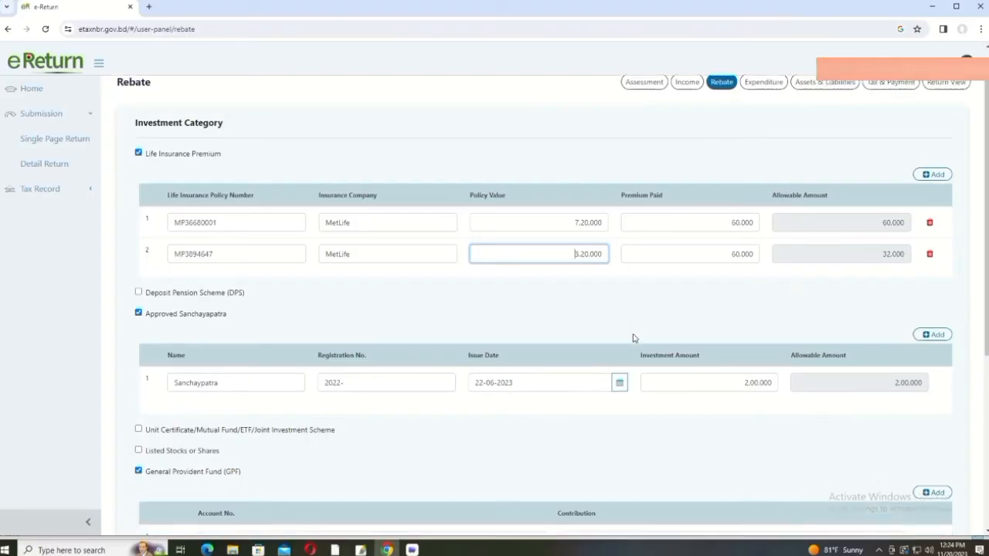
{"action": "scroll", "coordinate": [634, 337], "scroll_direction": "down", "scroll_amount": 1}
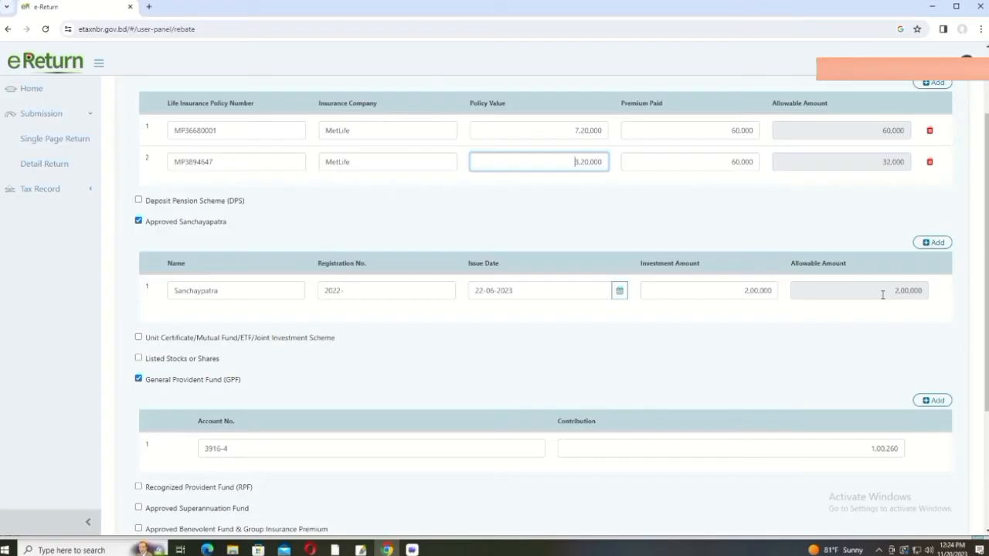
{"action": "scroll", "coordinate": [882, 294], "scroll_direction": "up", "scroll_amount": 2}
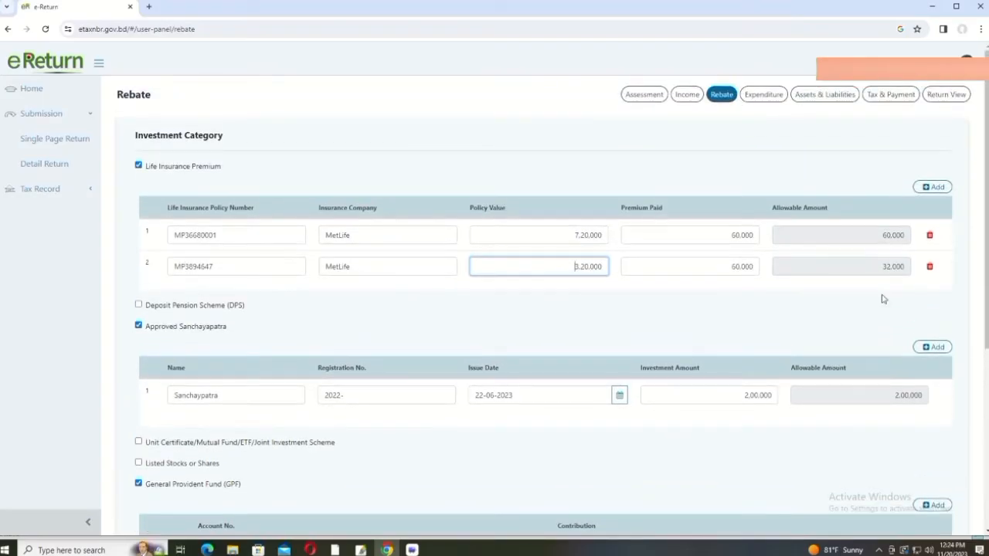
{"action": "scroll", "coordinate": [883, 295], "scroll_direction": "down", "scroll_amount": 3}
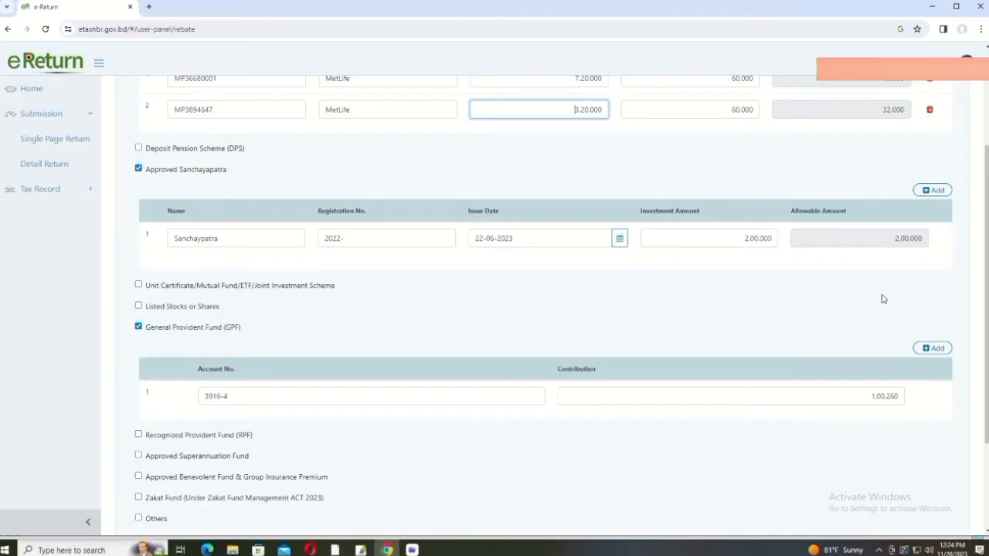
{"action": "scroll", "coordinate": [887, 298], "scroll_direction": "up", "scroll_amount": 2}
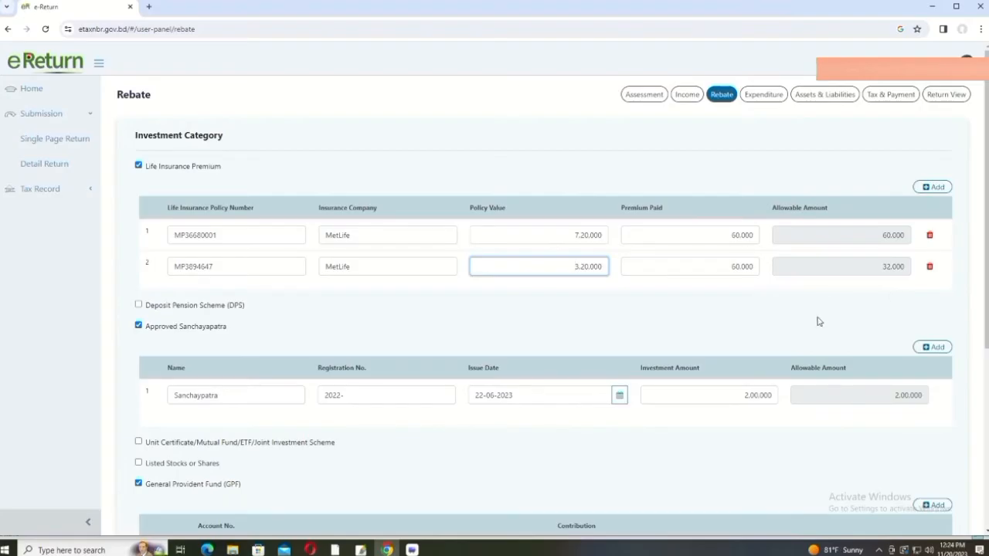
{"action": "scroll", "coordinate": [819, 321], "scroll_direction": "down", "scroll_amount": 1}
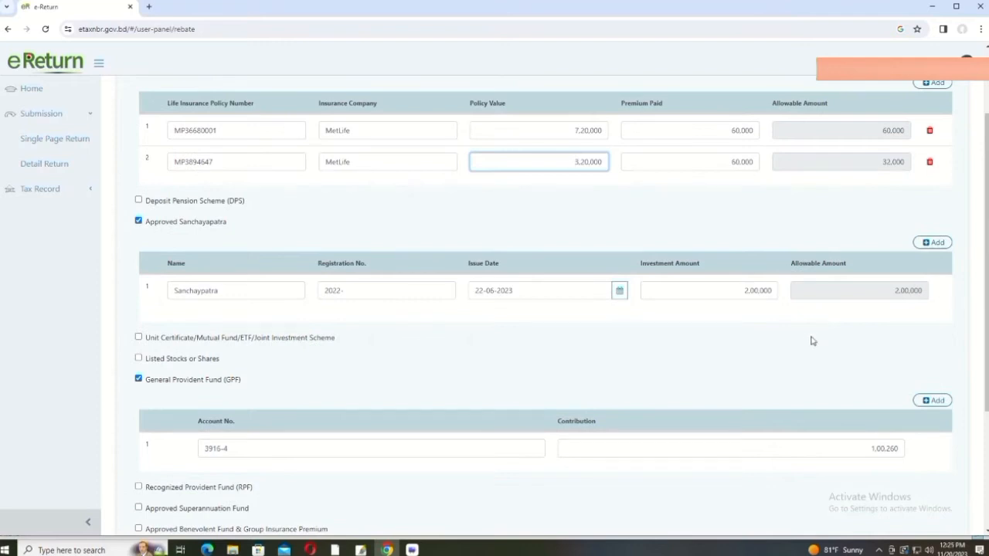
{"action": "scroll", "coordinate": [775, 349], "scroll_direction": "down", "scroll_amount": 1}
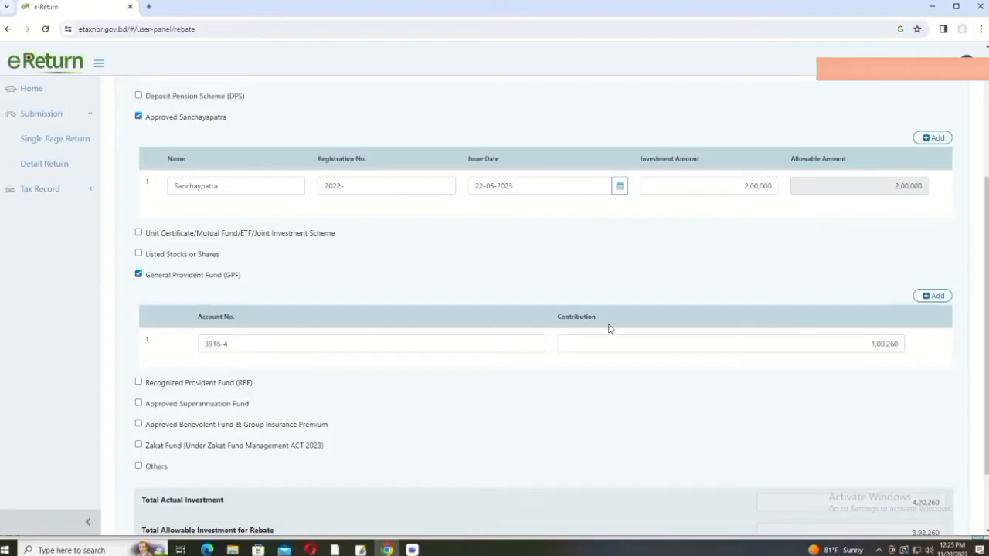
{"action": "scroll", "coordinate": [710, 320], "scroll_direction": "down", "scroll_amount": 2}
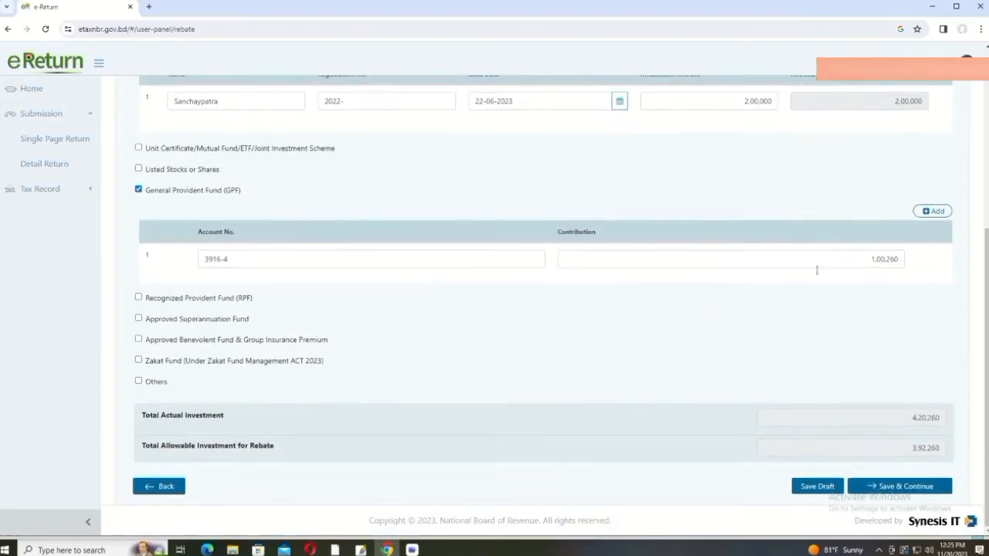
{"action": "left_click", "coordinate": [865, 259]}
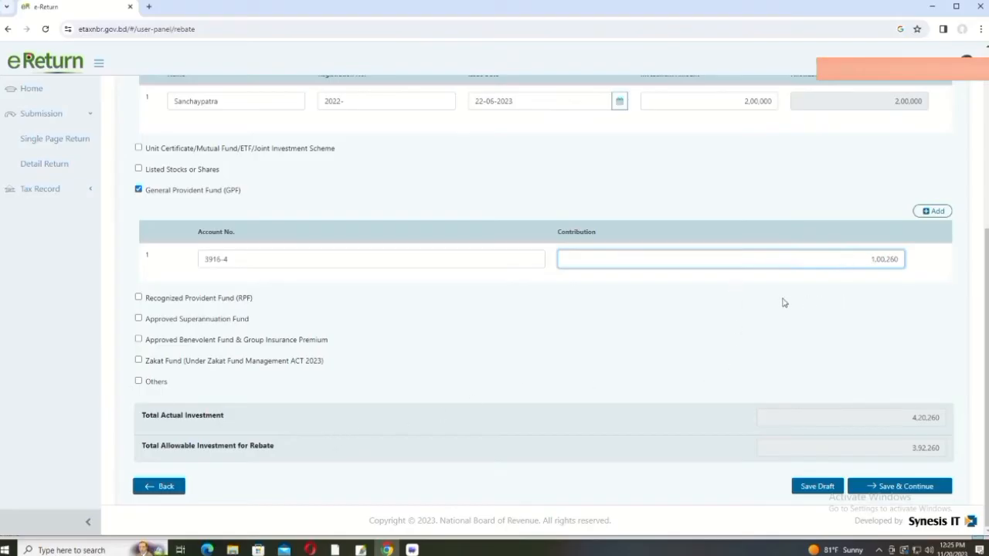
{"action": "scroll", "coordinate": [782, 299], "scroll_direction": "up", "scroll_amount": 2}
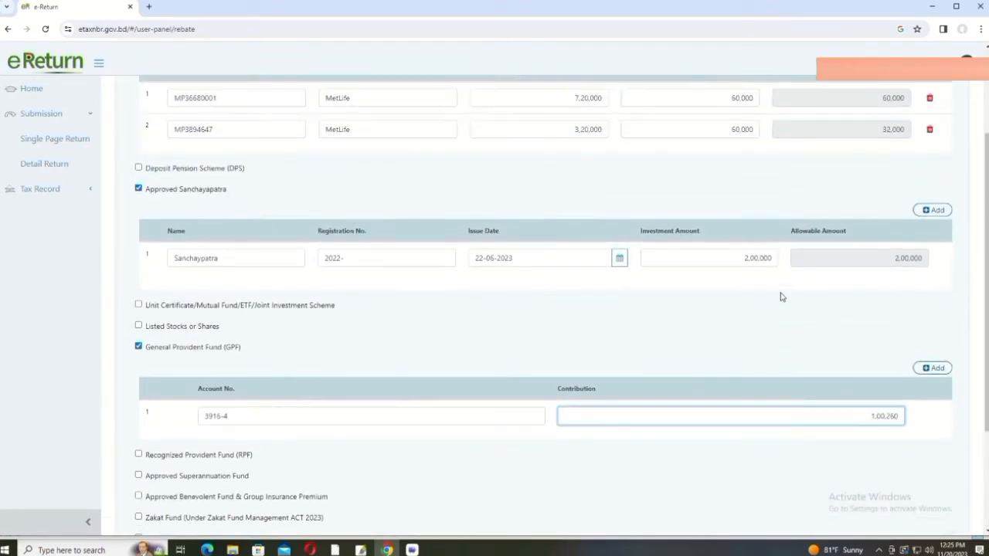
{"action": "scroll", "coordinate": [780, 297], "scroll_direction": "up", "scroll_amount": 2}
{"action": "scroll", "coordinate": [780, 297], "scroll_direction": "down", "scroll_amount": 1}
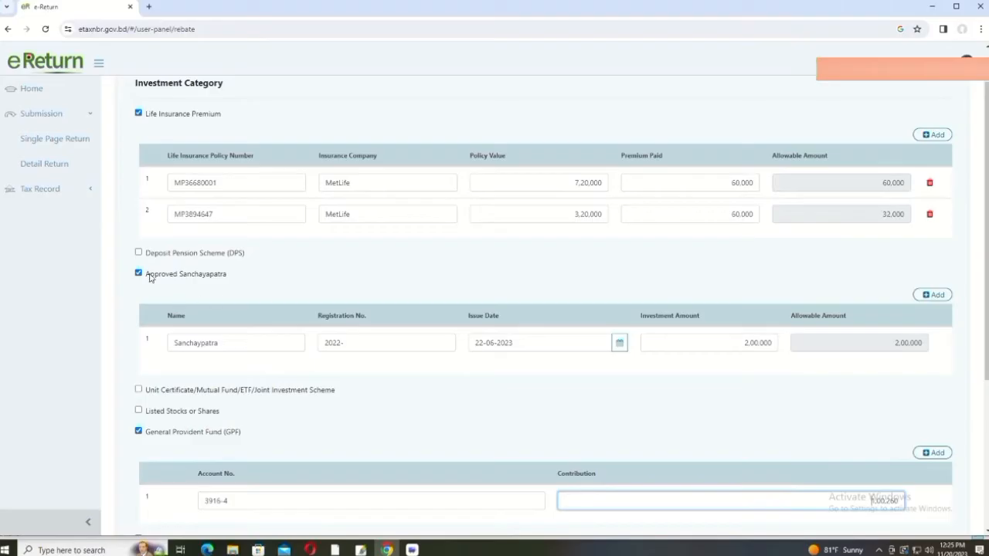
{"action": "left_click", "coordinate": [138, 252]}
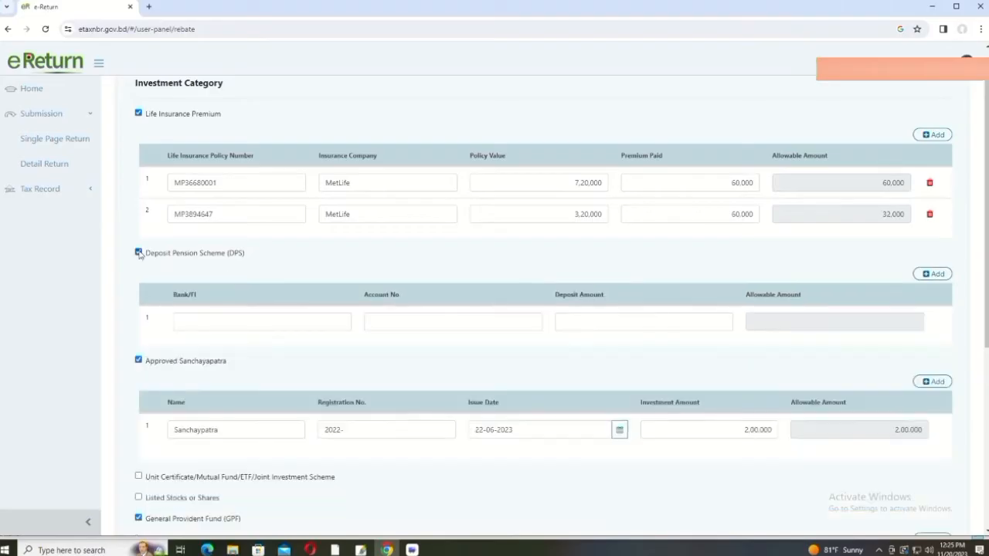
{"action": "left_click", "coordinate": [421, 324]}
{"action": "left_click", "coordinate": [627, 318]}
{"action": "left_click", "coordinate": [807, 320]}
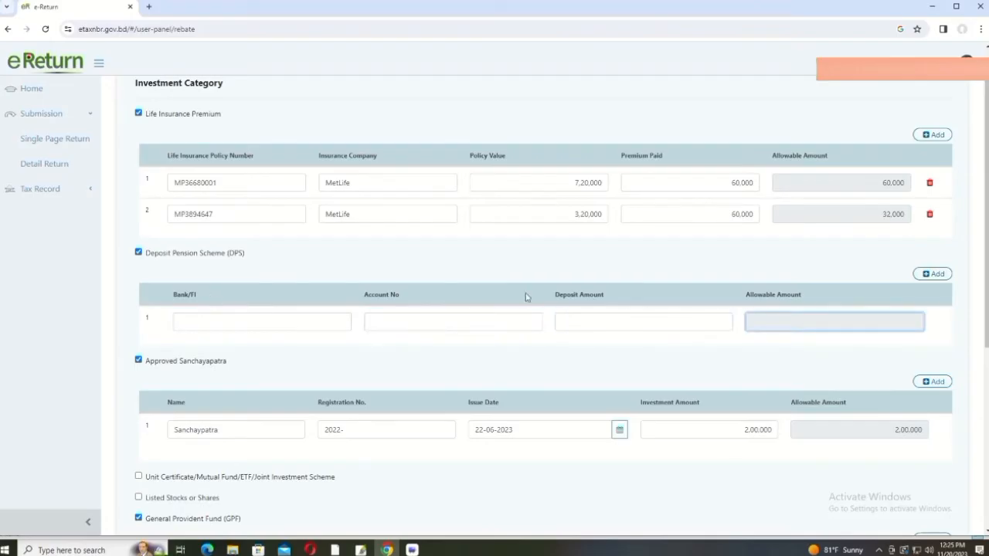
{"action": "left_click", "coordinate": [237, 323]}
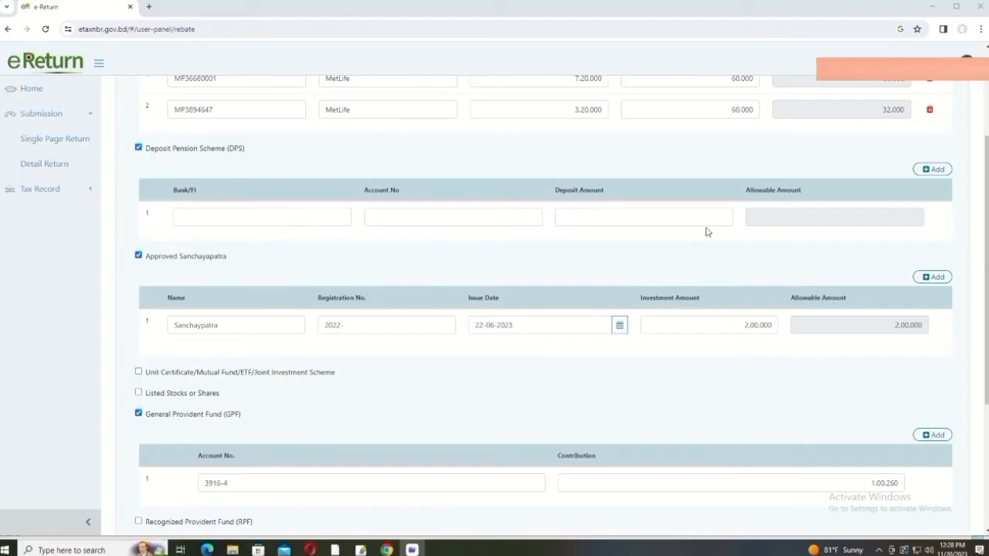
{"action": "left_click", "coordinate": [800, 217]}
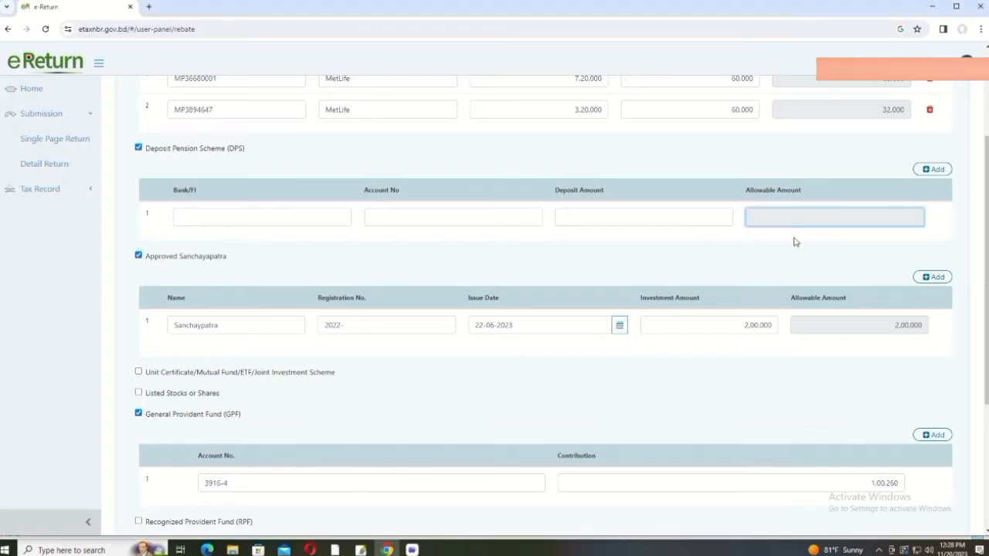
{"action": "scroll", "coordinate": [714, 259], "scroll_direction": "down", "scroll_amount": 2}
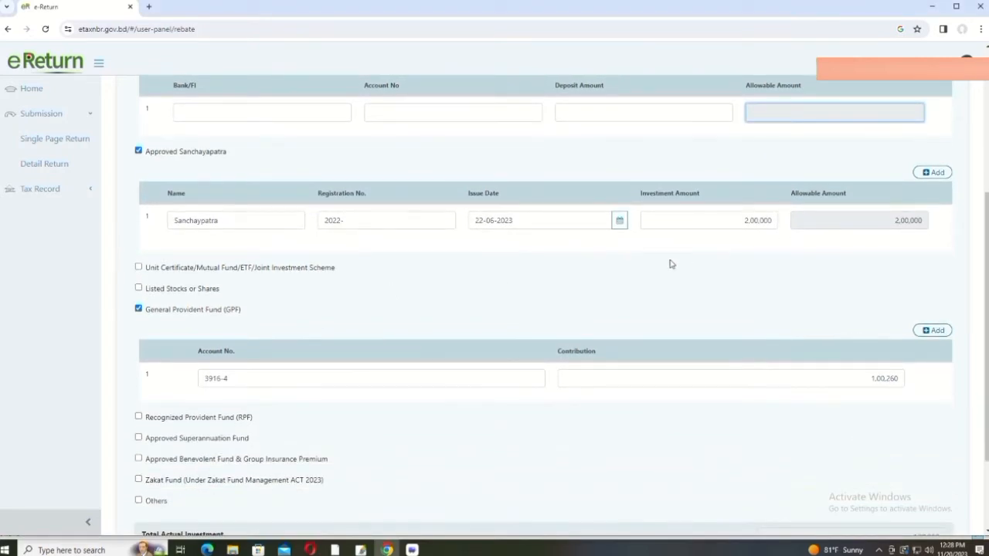
{"action": "scroll", "coordinate": [825, 303], "scroll_direction": "down", "scroll_amount": 2}
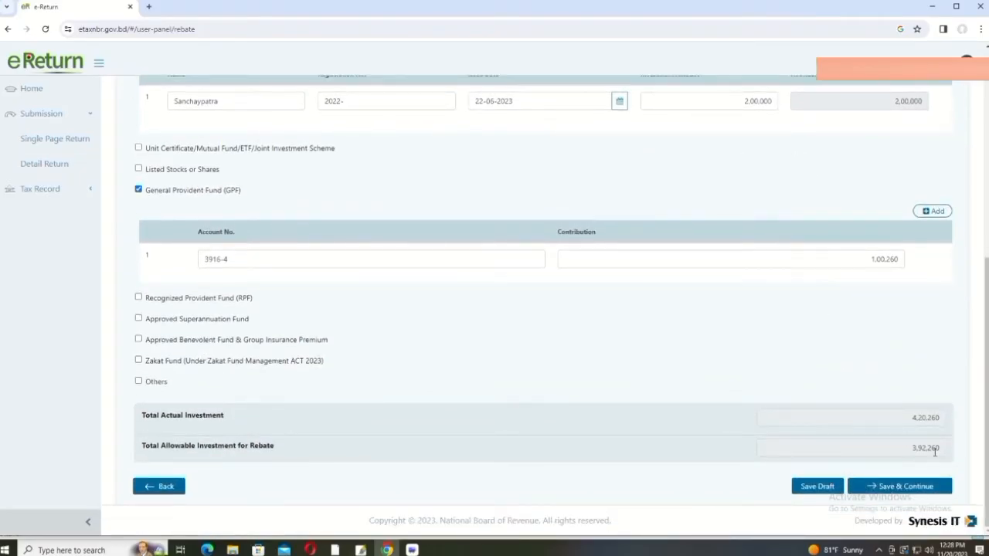
{"action": "scroll", "coordinate": [718, 329], "scroll_direction": "up", "scroll_amount": 3}
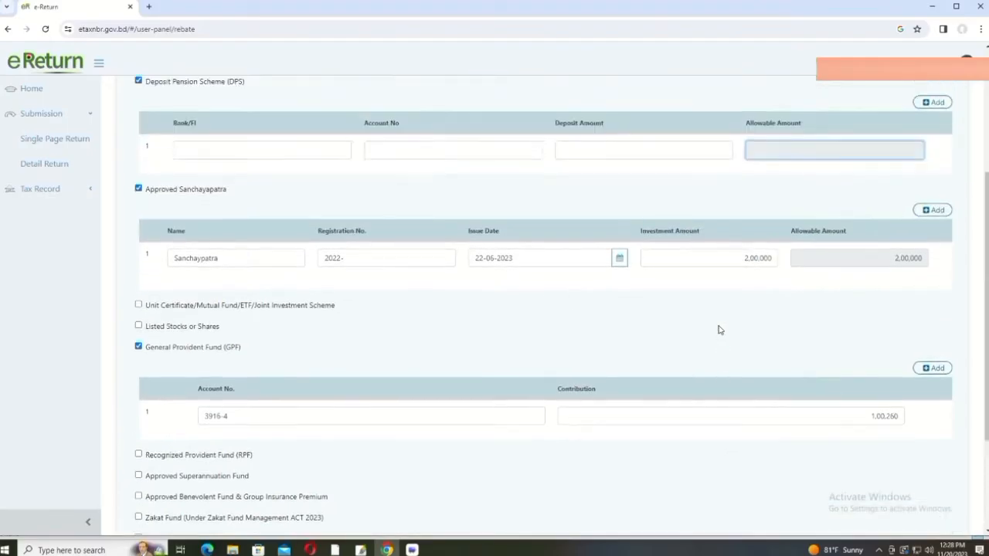
{"action": "scroll", "coordinate": [292, 241], "scroll_direction": "up", "scroll_amount": 1}
{"action": "scroll", "coordinate": [293, 241], "scroll_direction": "up", "scroll_amount": 1}
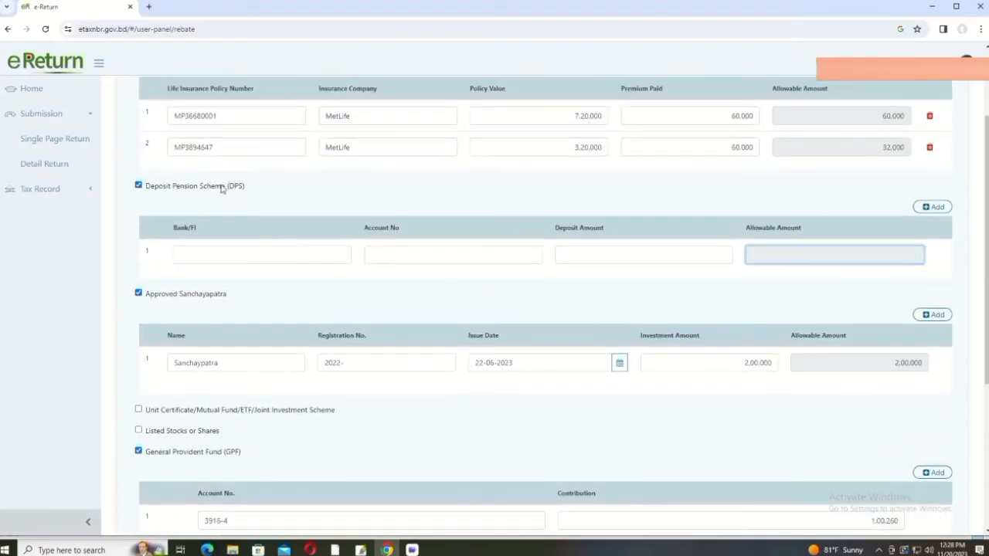
{"action": "left_click", "coordinate": [138, 187]}
{"action": "scroll", "coordinate": [617, 333], "scroll_direction": "down", "scroll_amount": 2}
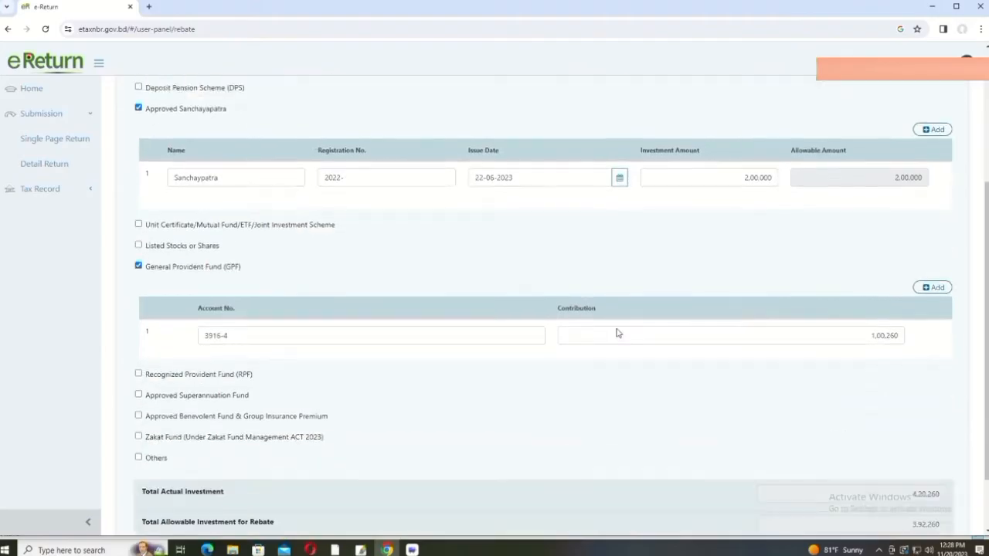
{"action": "scroll", "coordinate": [587, 332], "scroll_direction": "down", "scroll_amount": 1}
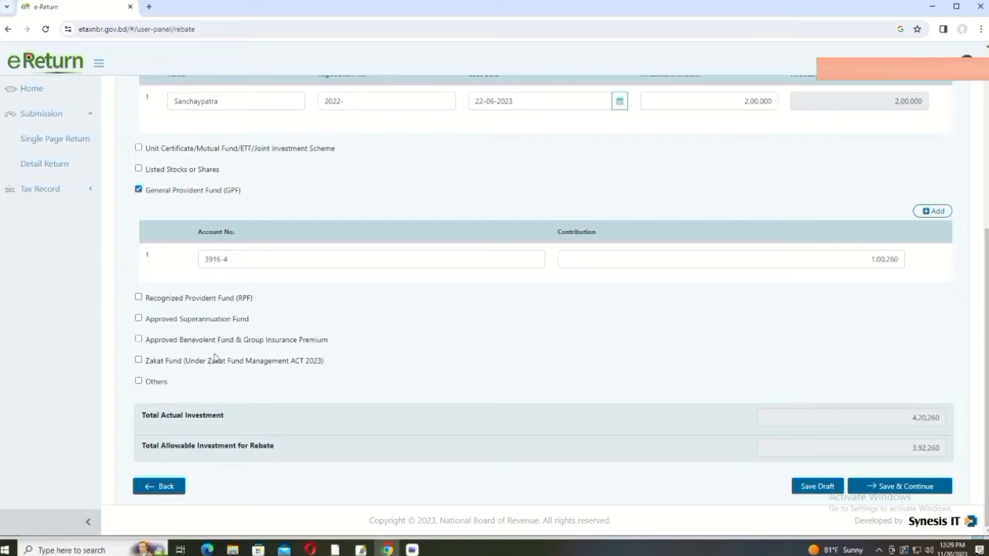
Step: Leave Recognized Provident Fund unclaimed and save the rebate investments, moving on to Expenditure
{"action": "scroll", "coordinate": [336, 342], "scroll_direction": "up", "scroll_amount": 4}
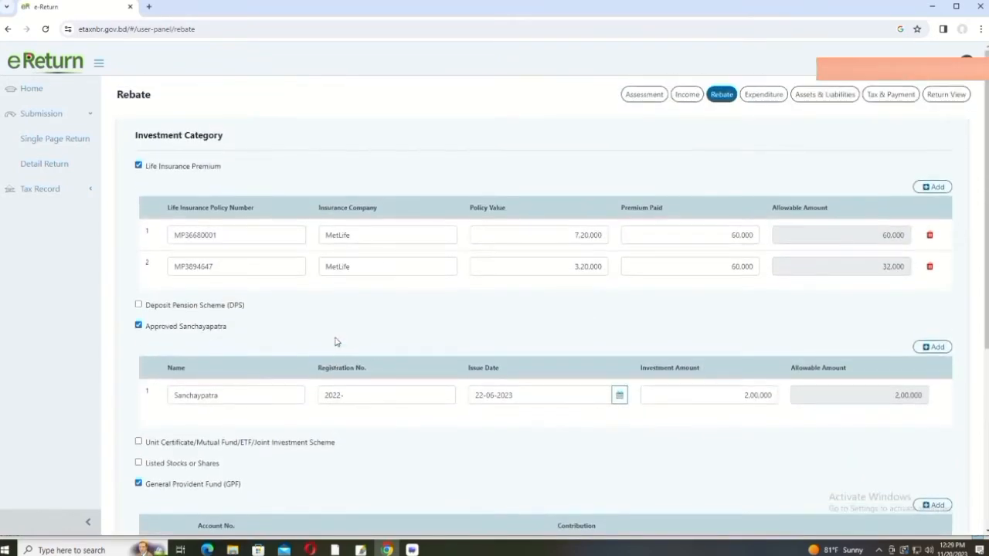
{"action": "scroll", "coordinate": [336, 342], "scroll_direction": "down", "scroll_amount": 4}
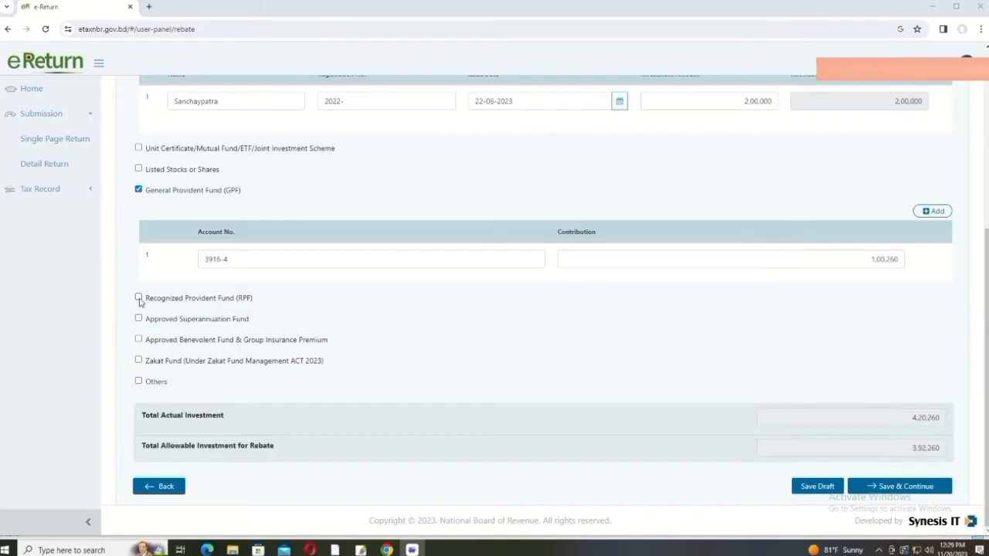
{"action": "left_click", "coordinate": [139, 297]}
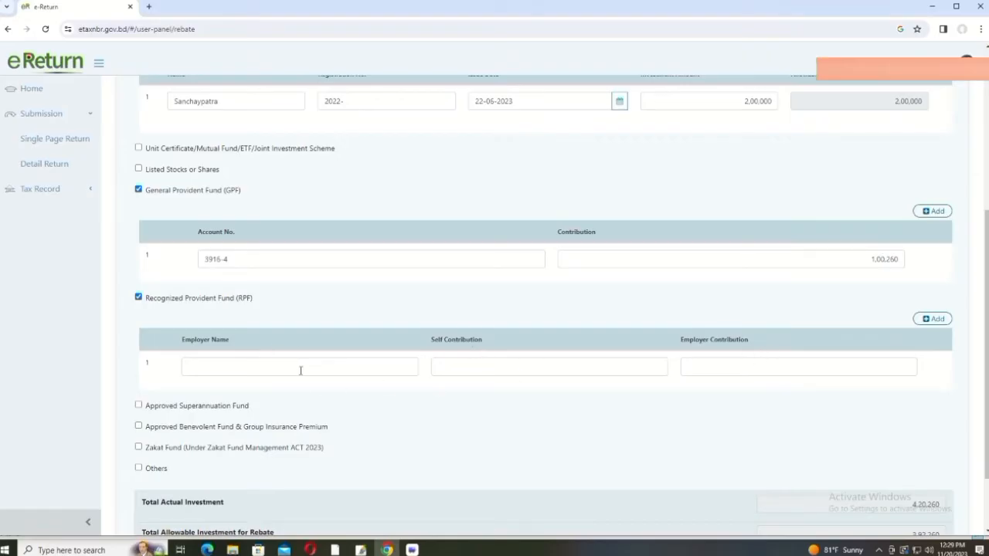
{"action": "left_click", "coordinate": [139, 298]}
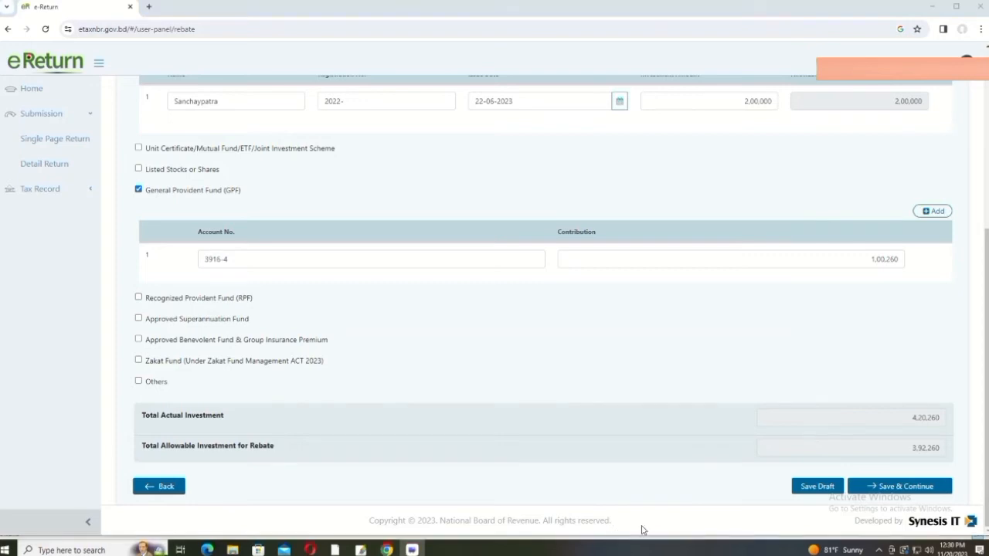
{"action": "left_click", "coordinate": [923, 490]}
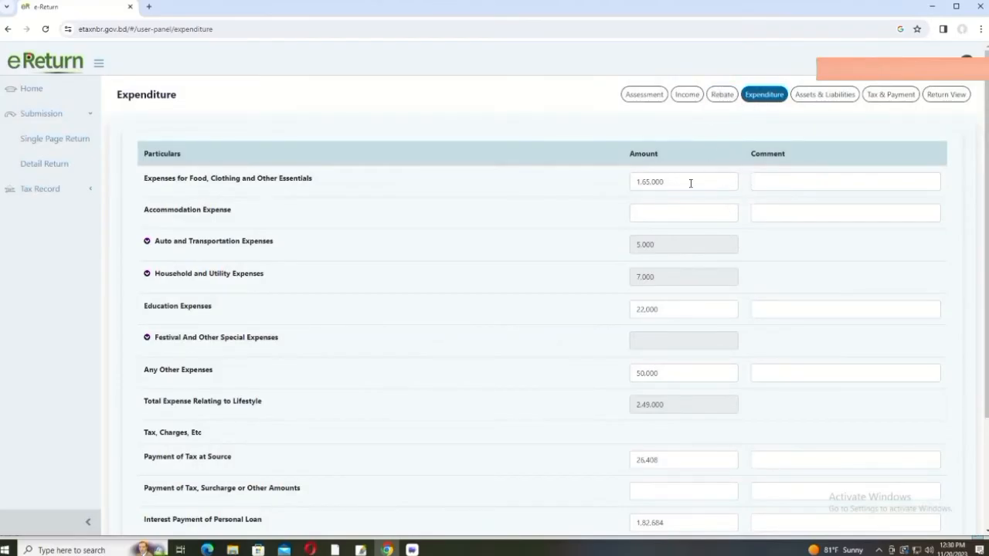
Step: Review the Auto and Transportation and Household and Utility expense breakdowns
{"action": "scroll", "coordinate": [585, 209], "scroll_direction": "down", "scroll_amount": 3}
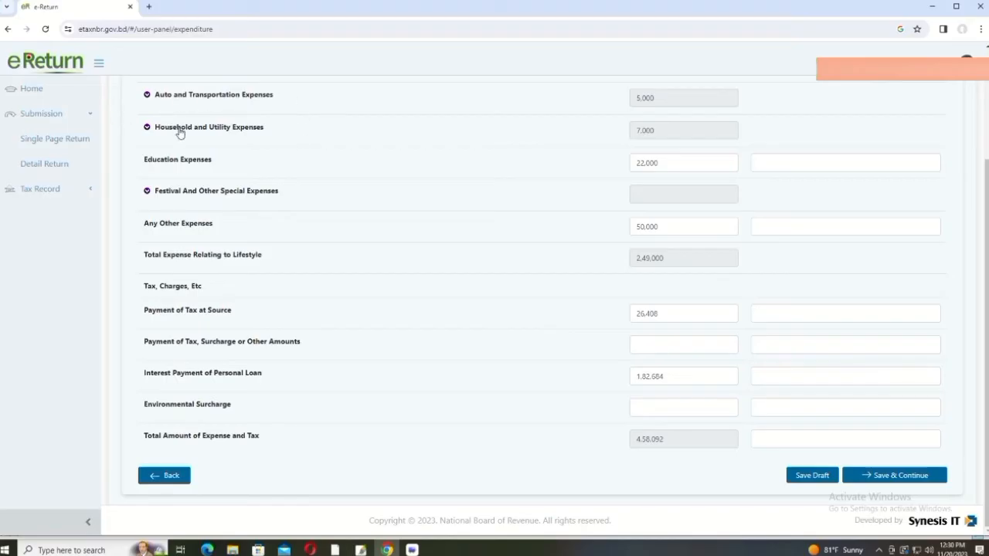
{"action": "scroll", "coordinate": [170, 154], "scroll_direction": "up", "scroll_amount": 2}
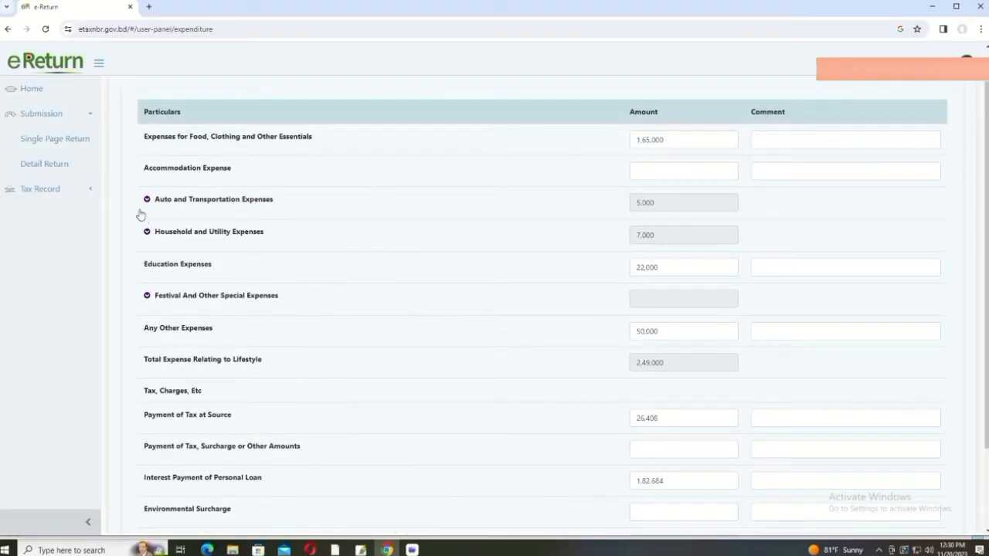
{"action": "left_click", "coordinate": [147, 202]}
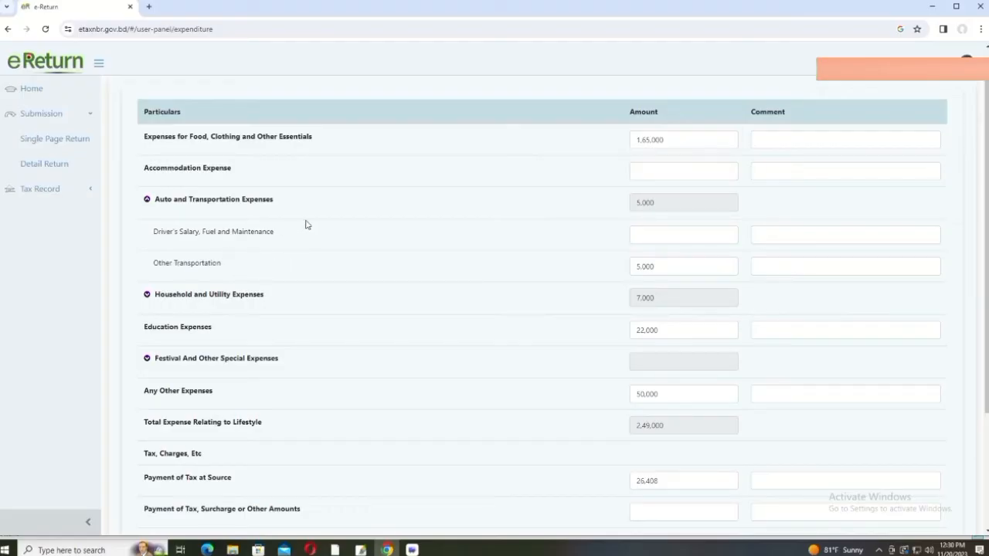
{"action": "left_click", "coordinate": [147, 199]}
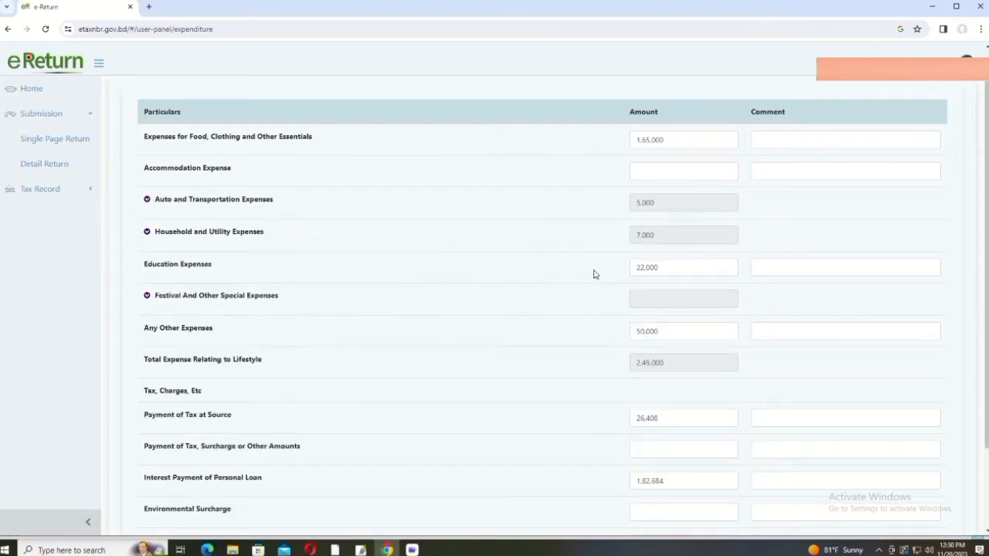
{"action": "left_click", "coordinate": [147, 200]}
{"action": "left_click", "coordinate": [668, 267]}
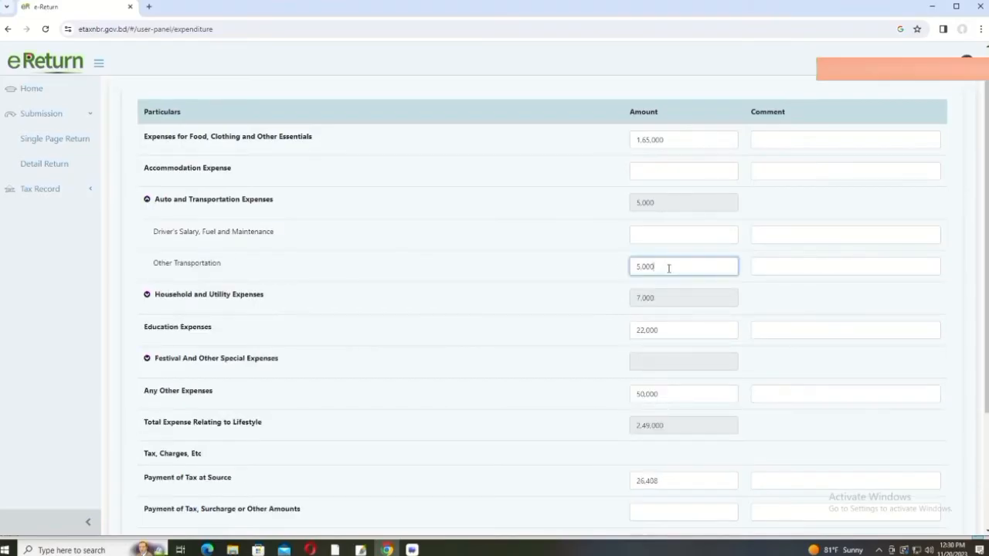
{"action": "left_click", "coordinate": [647, 232]}
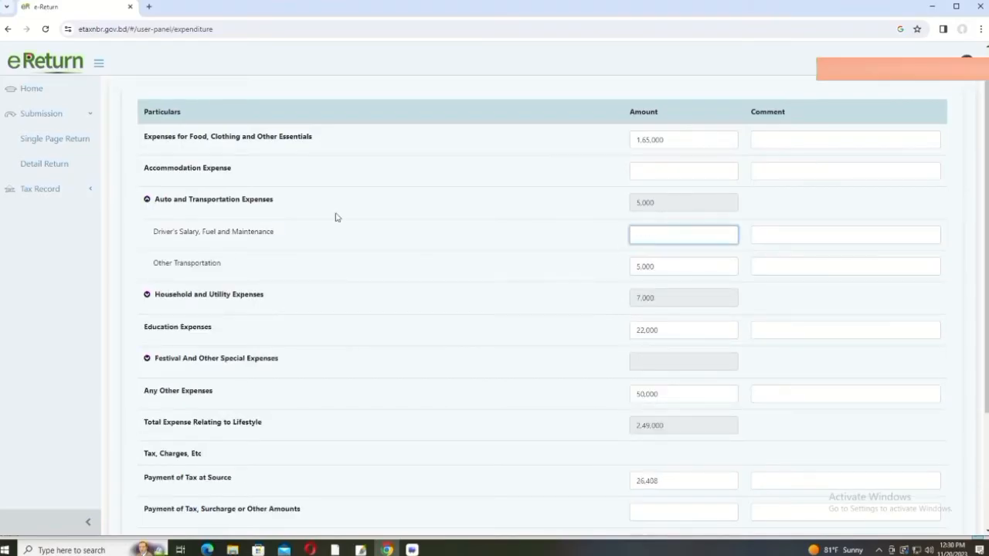
{"action": "left_click", "coordinate": [147, 200]}
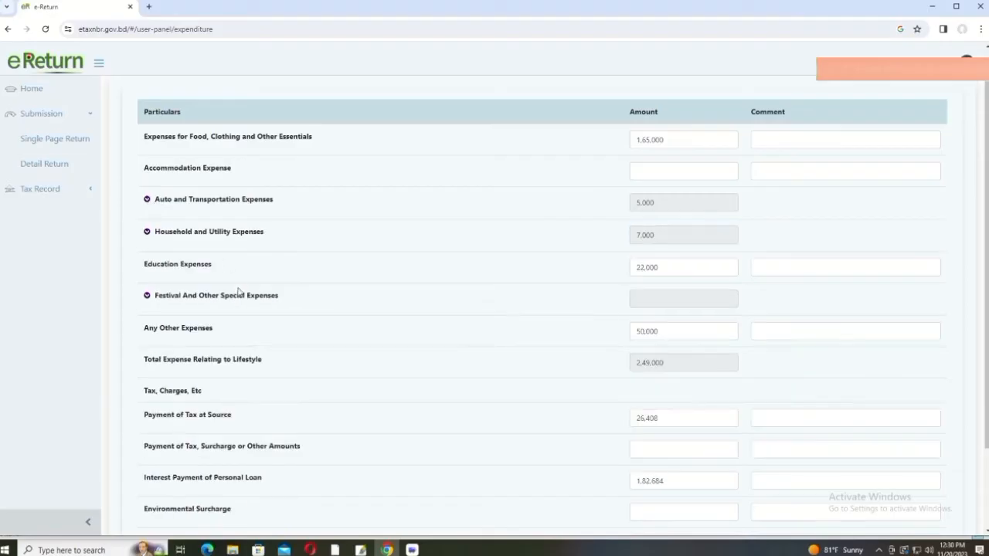
{"action": "left_click", "coordinate": [147, 232]}
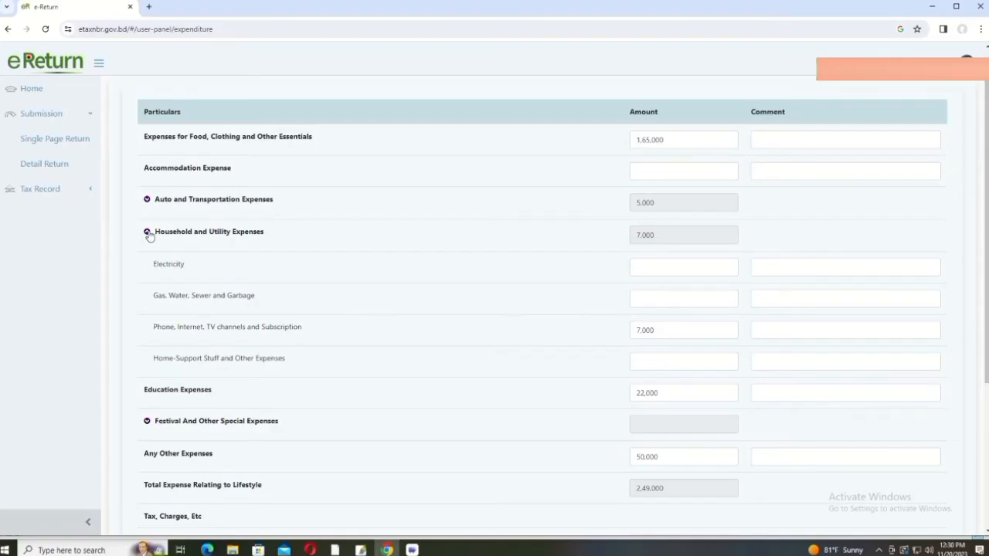
{"action": "left_click", "coordinate": [147, 231]}
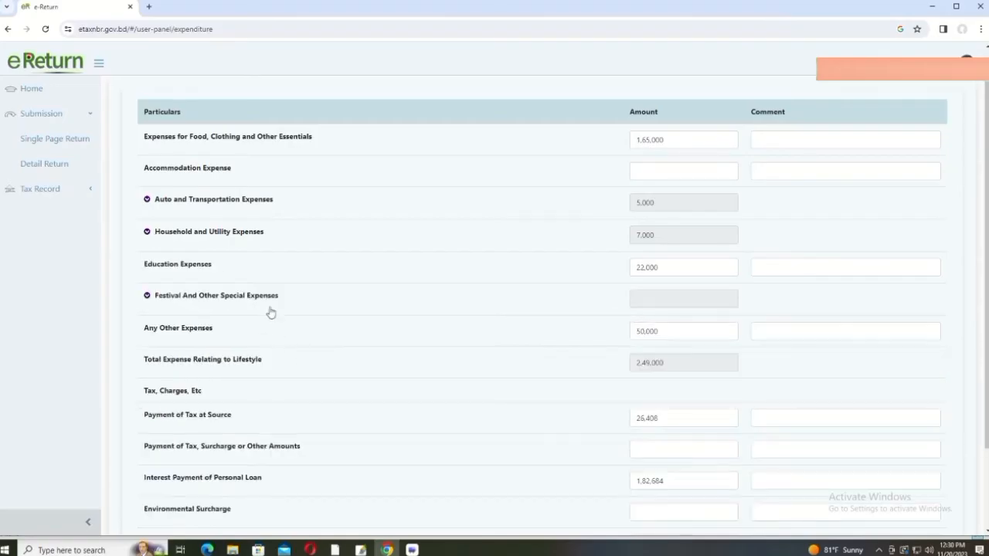
Step: Set Payment of Tax at Source to 31,558, making Total Expense and Tax 4,63,242
{"action": "scroll", "coordinate": [270, 313], "scroll_direction": "up", "scroll_amount": 1}
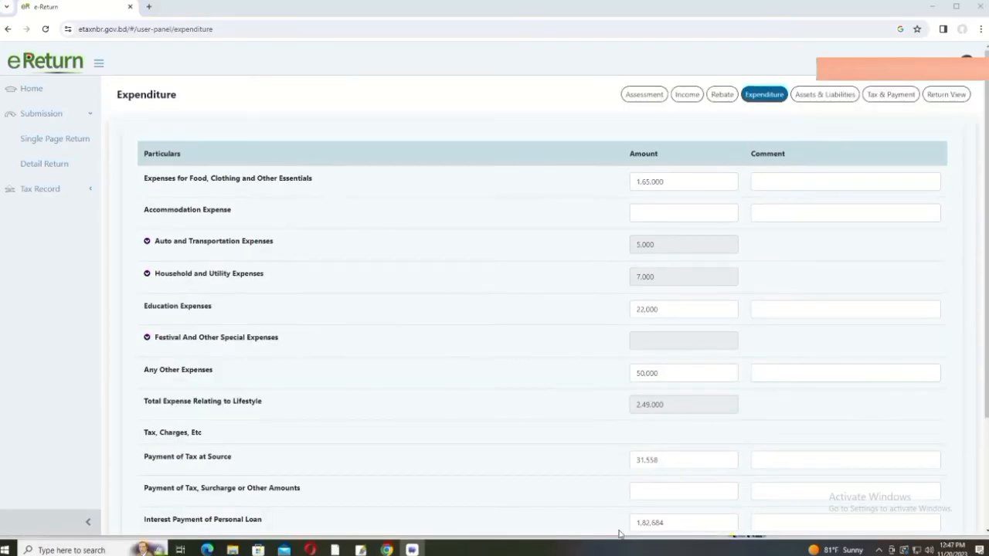
{"action": "scroll", "coordinate": [617, 530], "scroll_direction": "down", "scroll_amount": 1}
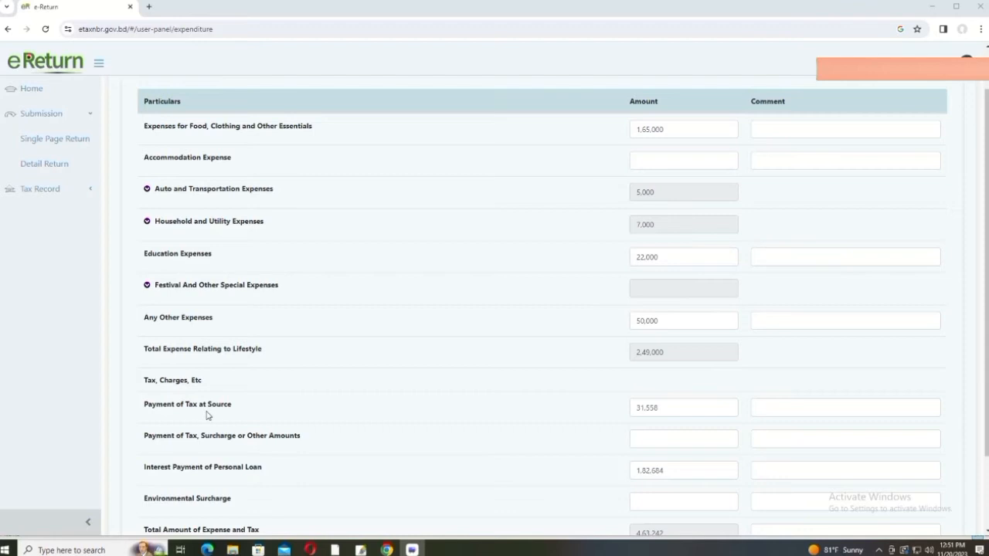
{"action": "scroll", "coordinate": [346, 327], "scroll_direction": "up", "scroll_amount": 1}
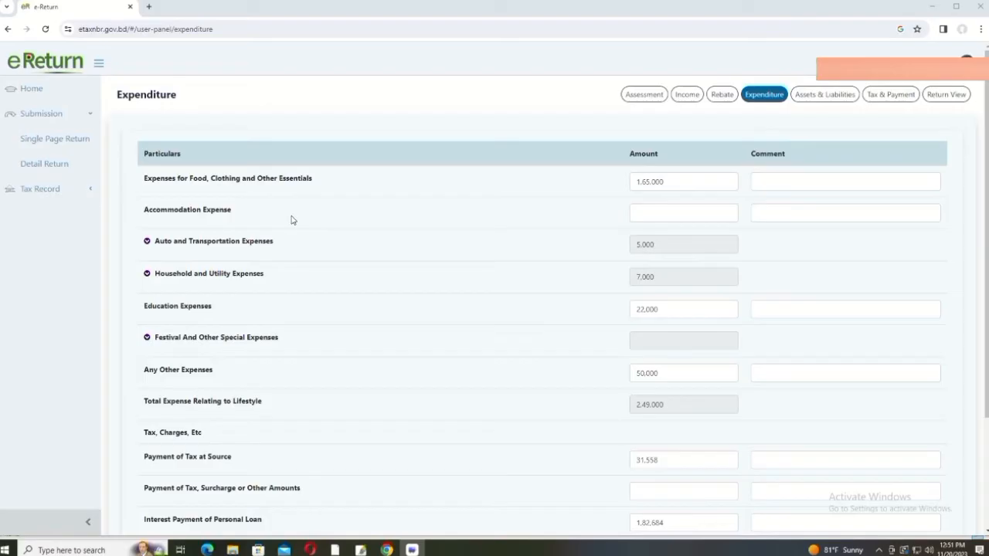
{"action": "scroll", "coordinate": [384, 367], "scroll_direction": "down", "scroll_amount": 2}
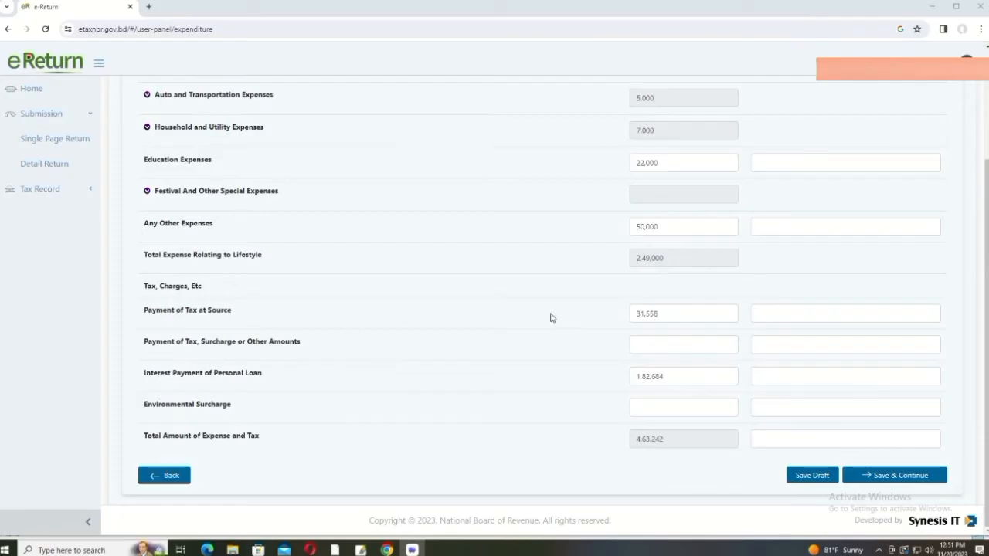
{"action": "left_click", "coordinate": [678, 310]}
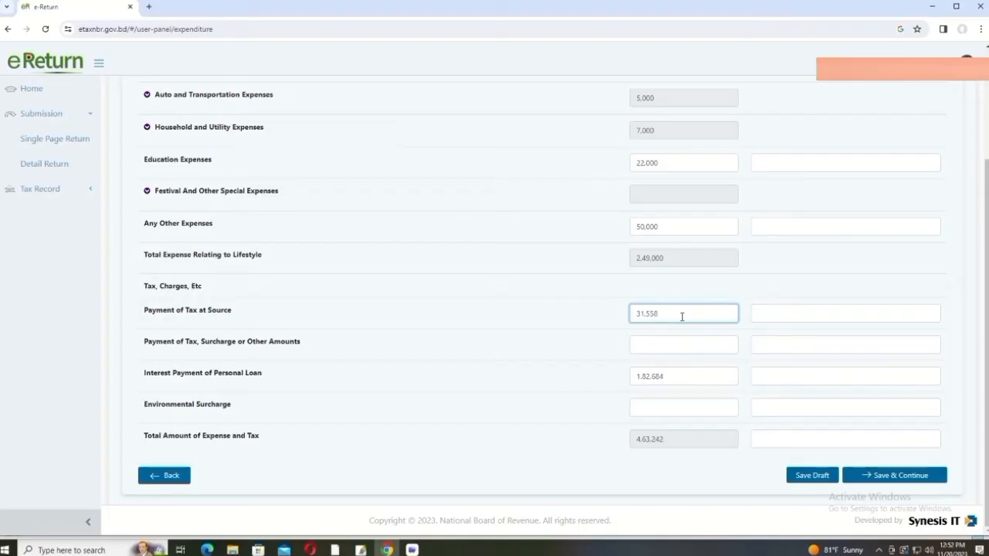
{"action": "scroll", "coordinate": [680, 317], "scroll_direction": "up", "scroll_amount": 2}
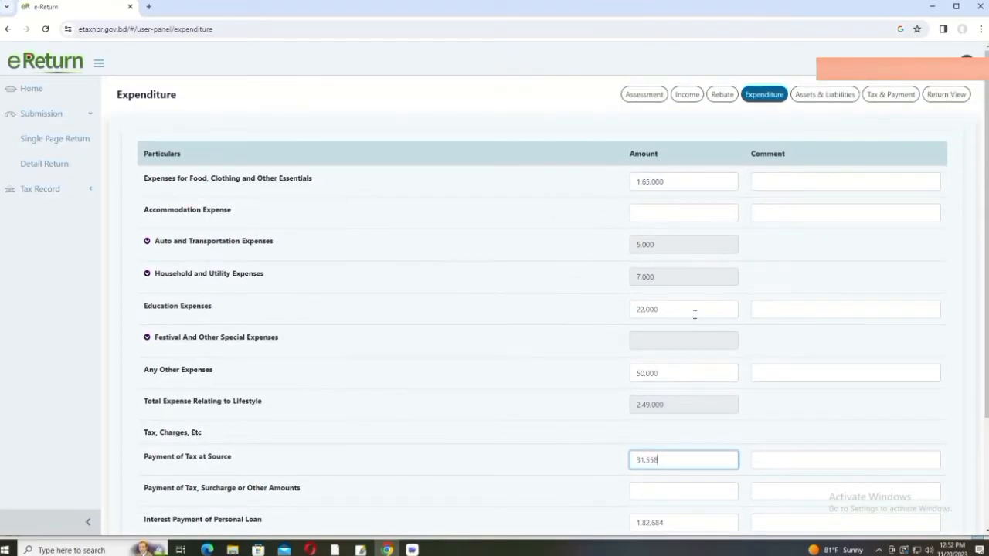
Step: Check the five Sanchayapatra interest rows in Income from Financial Assets, whose TDS totals 31,558
{"action": "left_click", "coordinate": [687, 95]}
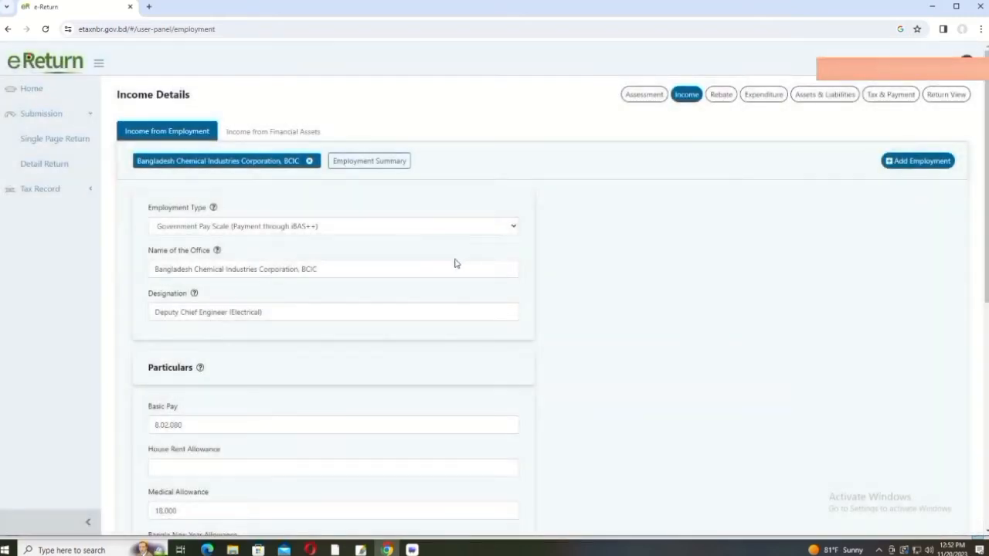
{"action": "left_click", "coordinate": [251, 133]}
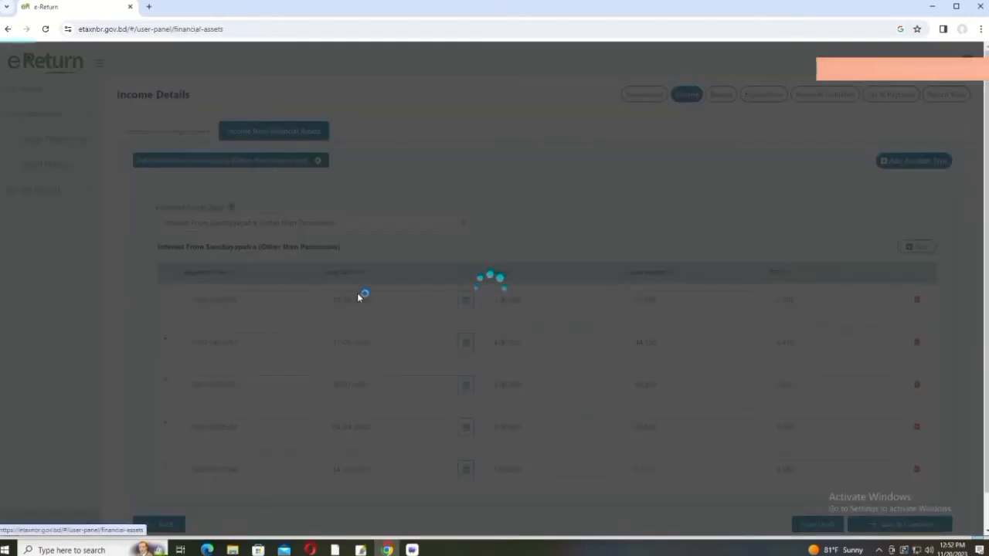
{"action": "scroll", "coordinate": [255, 323], "scroll_direction": "down", "scroll_amount": 1}
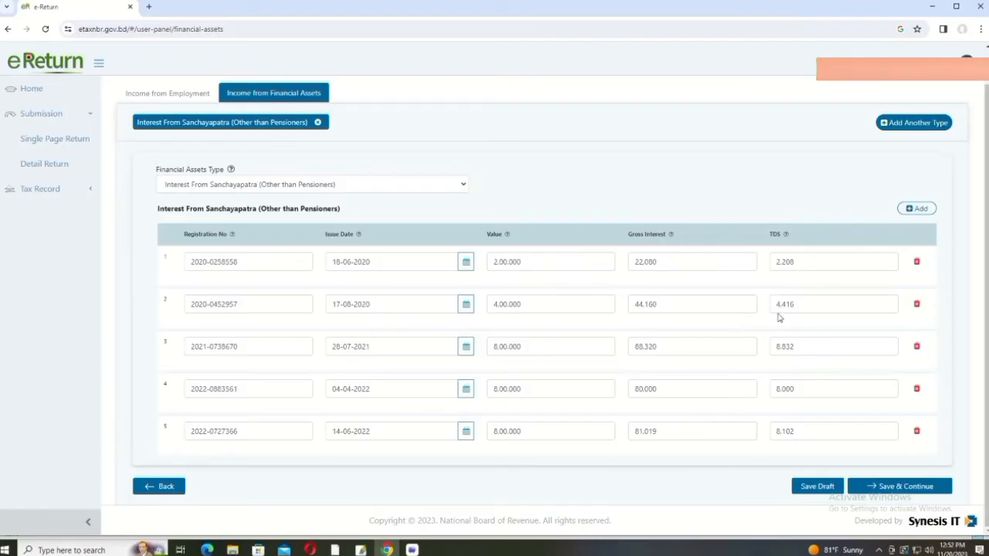
{"action": "scroll", "coordinate": [771, 232], "scroll_direction": "up", "scroll_amount": 1}
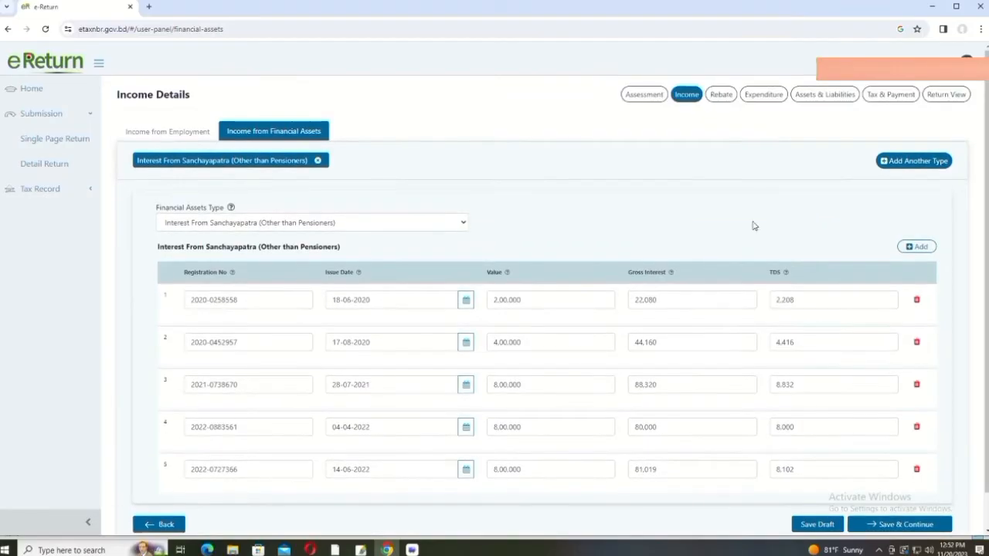
Step: Go back to Expenditure and confirm Total Amount of Expense and Tax reads 4,63,242
{"action": "left_click", "coordinate": [765, 95]}
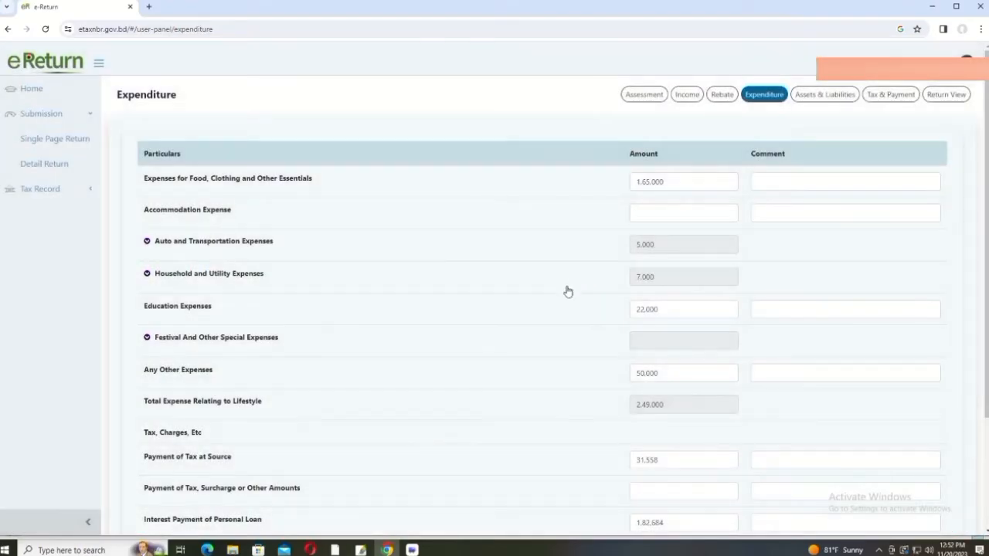
{"action": "scroll", "coordinate": [566, 309], "scroll_direction": "down", "scroll_amount": 2}
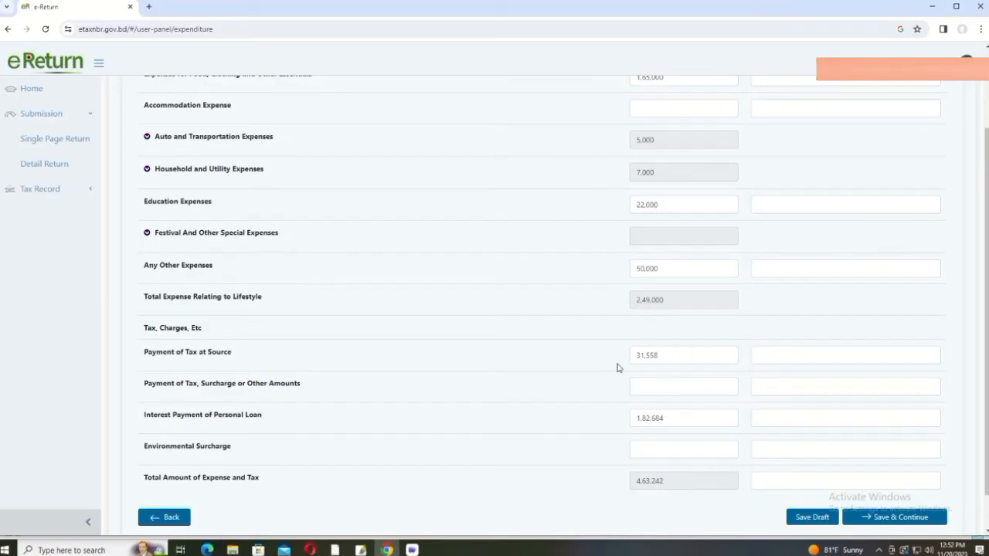
{"action": "scroll", "coordinate": [685, 361], "scroll_direction": "up", "scroll_amount": 1}
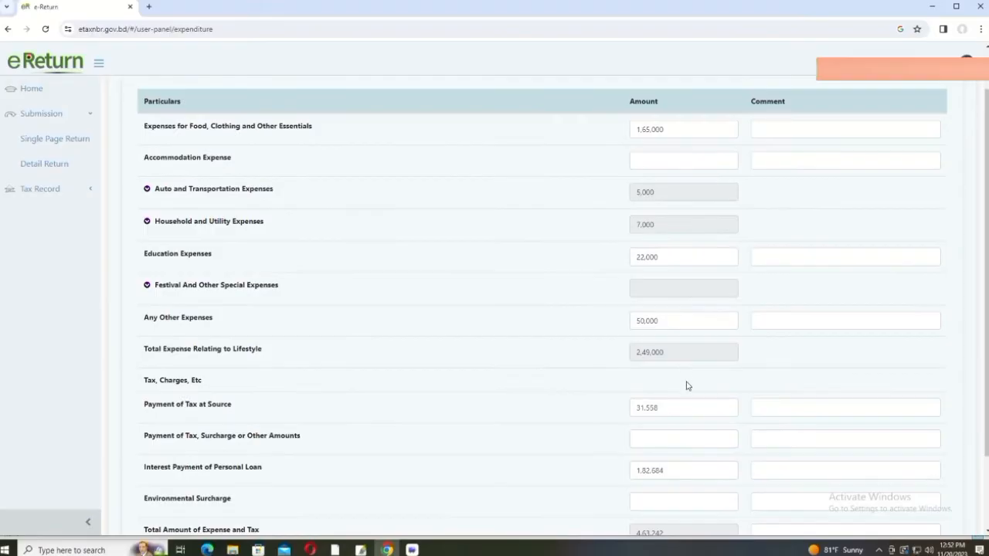
{"action": "scroll", "coordinate": [677, 406], "scroll_direction": "down", "scroll_amount": 1}
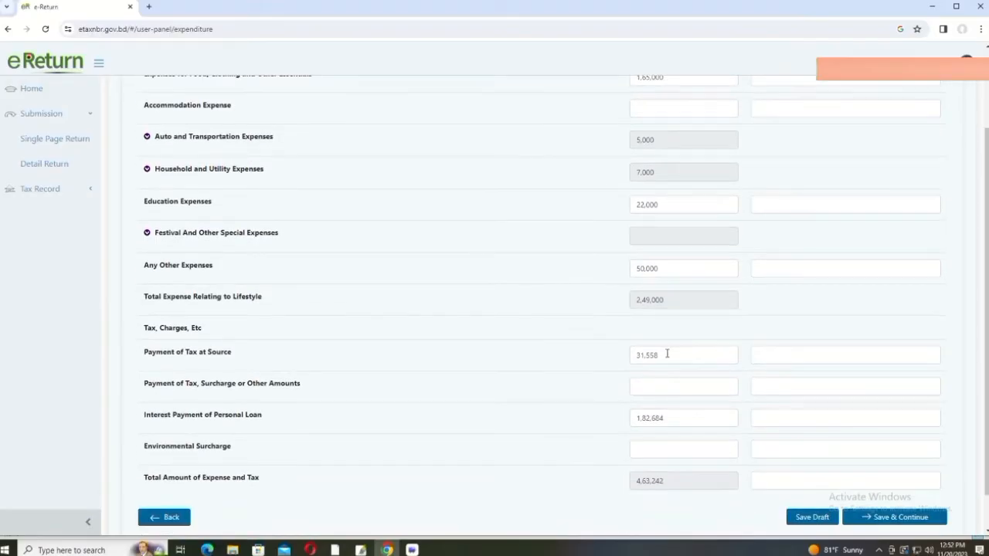
{"action": "scroll", "coordinate": [647, 139], "scroll_direction": "up", "scroll_amount": 1}
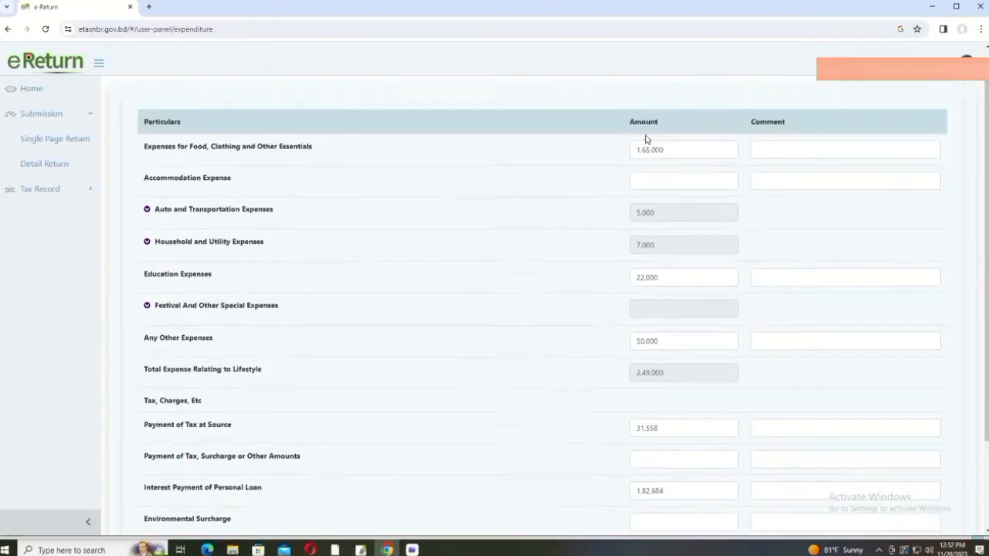
{"action": "scroll", "coordinate": [667, 224], "scroll_direction": "up", "scroll_amount": 1}
{"action": "scroll", "coordinate": [682, 265], "scroll_direction": "down", "scroll_amount": 2}
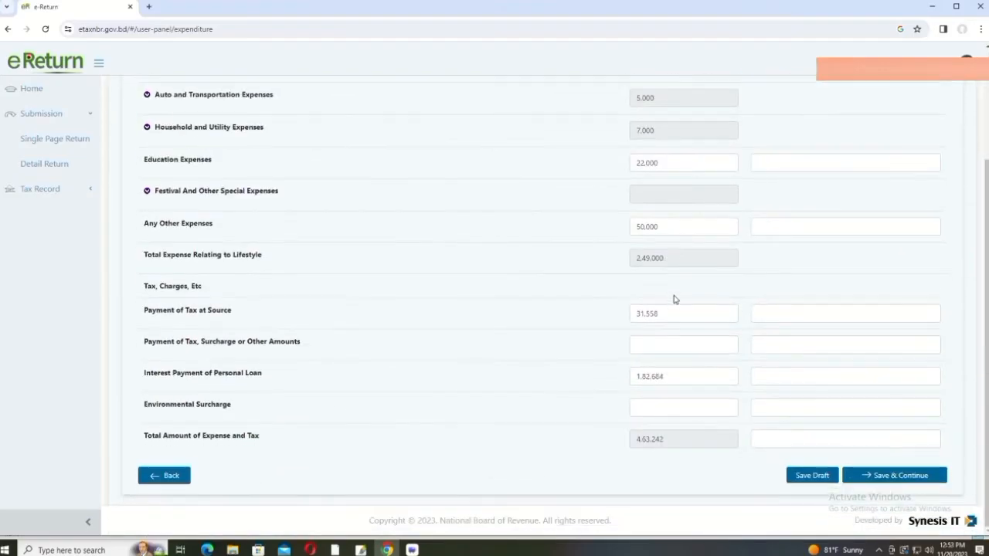
Step: Save the expenditure and review the Assets & Liabilities page, including 15,00,000 agricultural land
{"action": "left_click", "coordinate": [886, 477]}
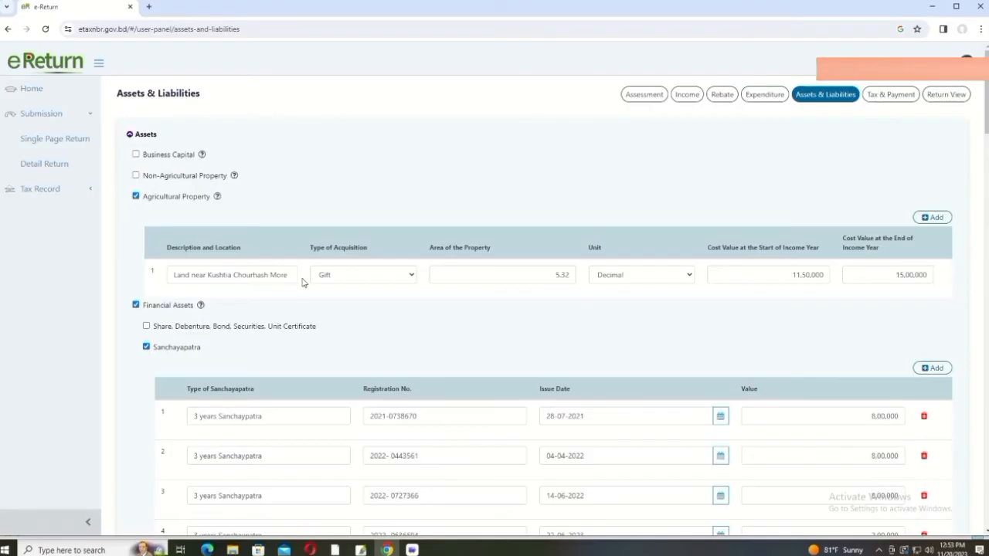
{"action": "scroll", "coordinate": [480, 278], "scroll_direction": "down", "scroll_amount": 2}
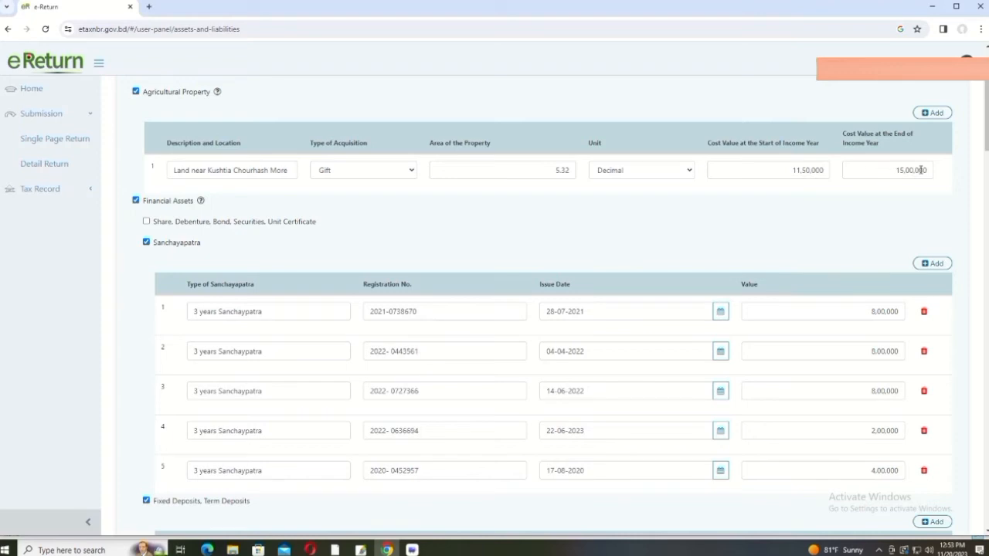
{"action": "scroll", "coordinate": [304, 297], "scroll_direction": "down", "scroll_amount": 2}
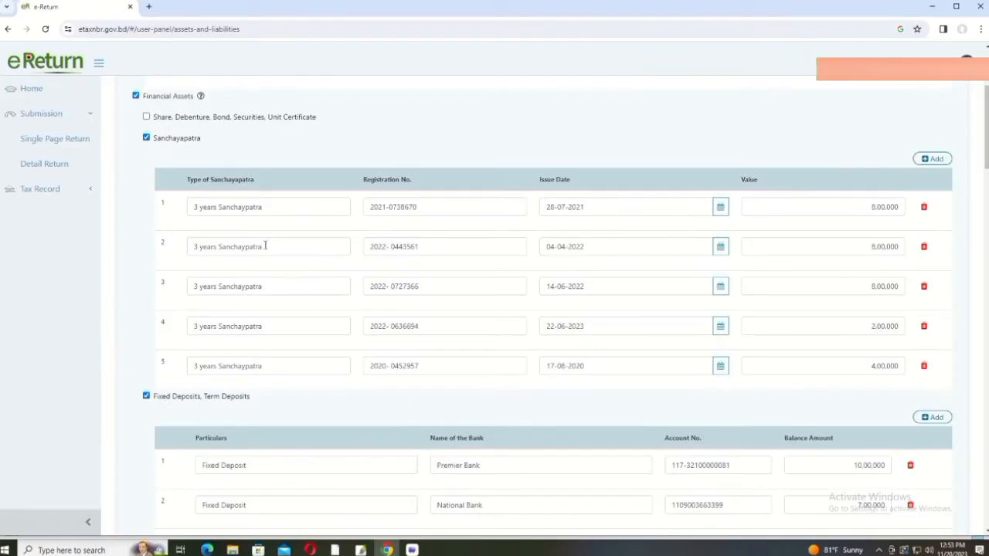
{"action": "scroll", "coordinate": [283, 224], "scroll_direction": "up", "scroll_amount": 1}
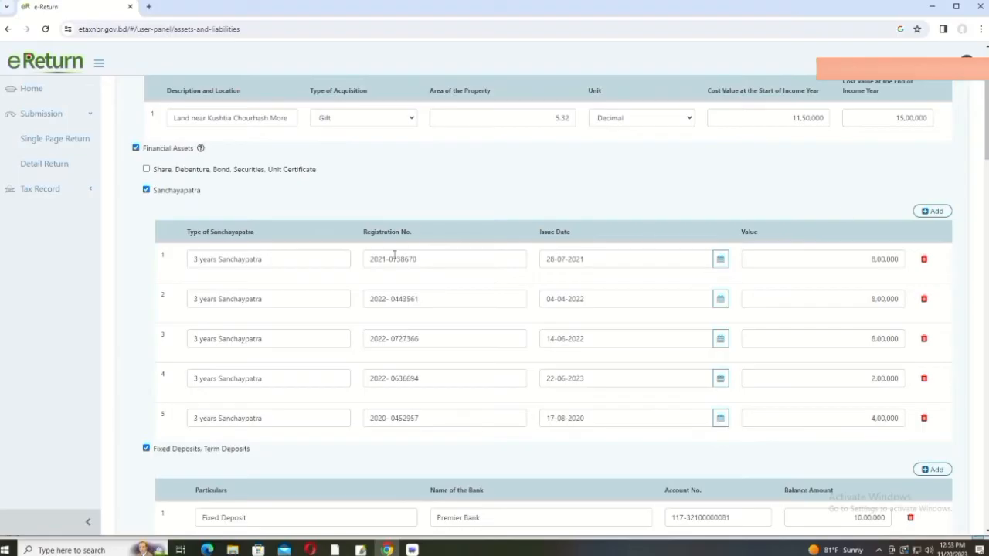
{"action": "scroll", "coordinate": [567, 280], "scroll_direction": "down", "scroll_amount": 1}
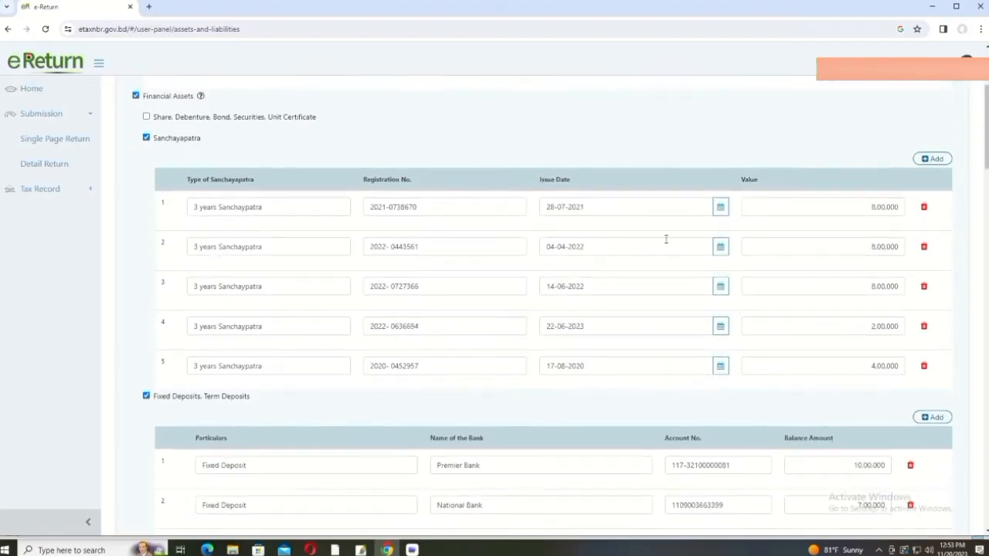
Step: Add an empty sixth row to the Sanchayapatra table
{"action": "left_click", "coordinate": [935, 158]}
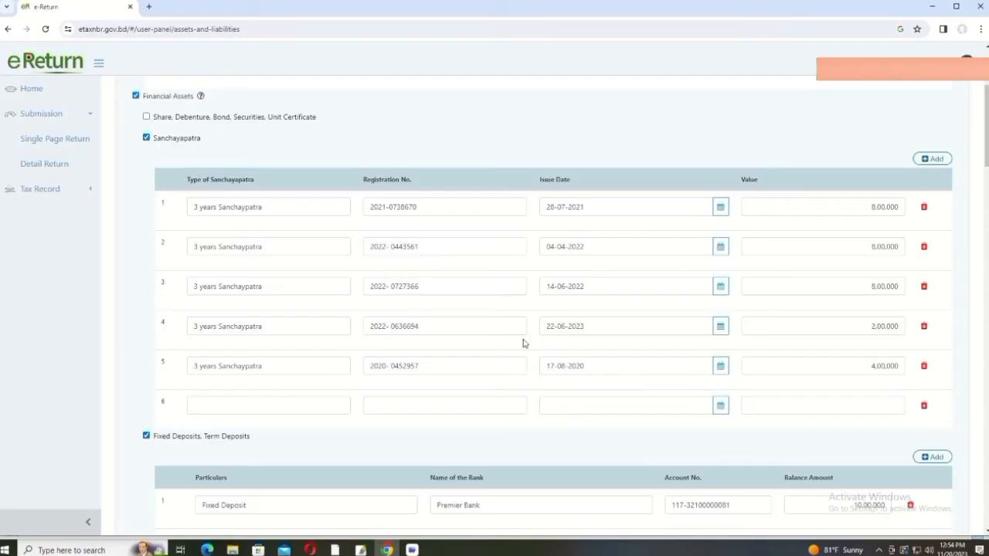
{"action": "scroll", "coordinate": [669, 301], "scroll_direction": "up", "scroll_amount": 2}
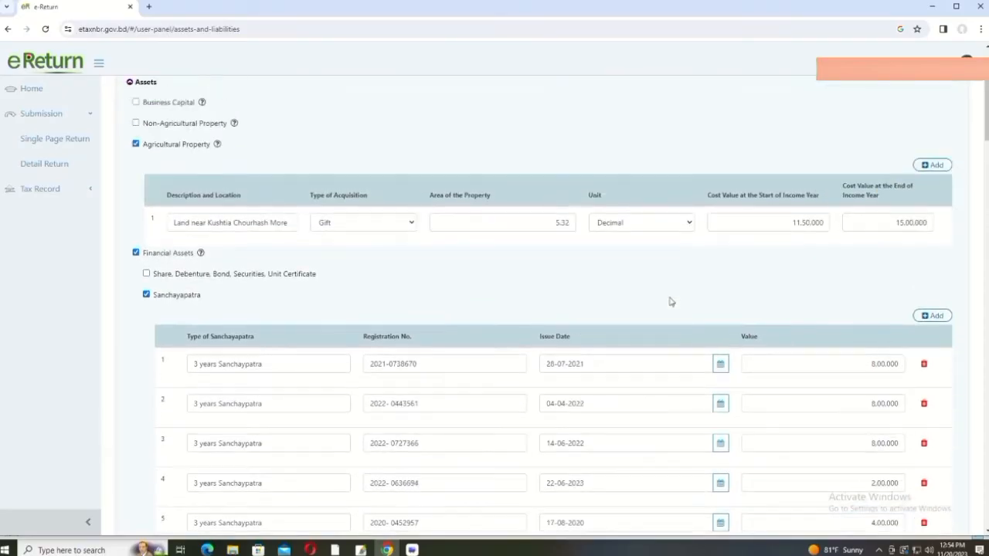
{"action": "scroll", "coordinate": [718, 252], "scroll_direction": "up", "scroll_amount": 1}
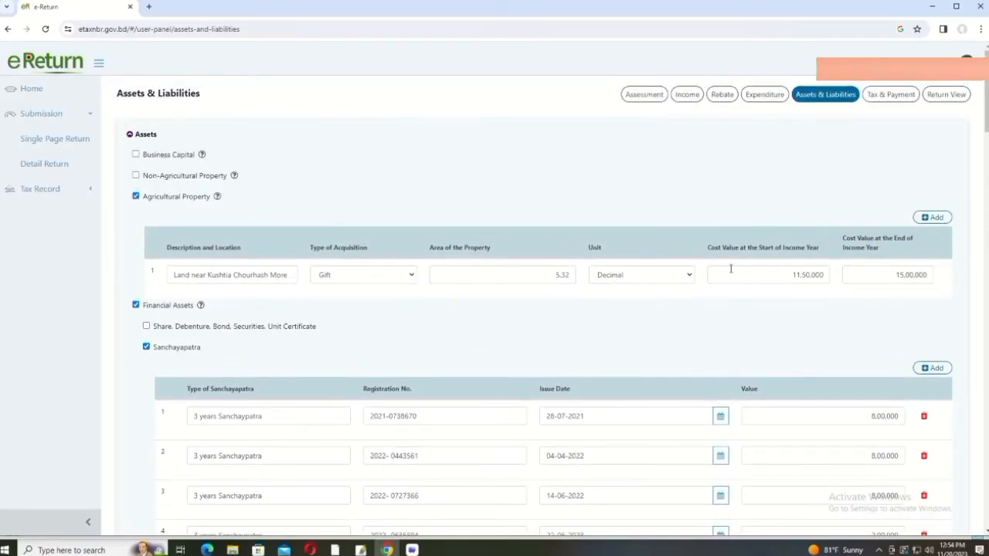
Step: Delete the empty rows, leaving five Sanchayapatra entries and four fixed deposits
{"action": "scroll", "coordinate": [731, 268], "scroll_direction": "down", "scroll_amount": 5}
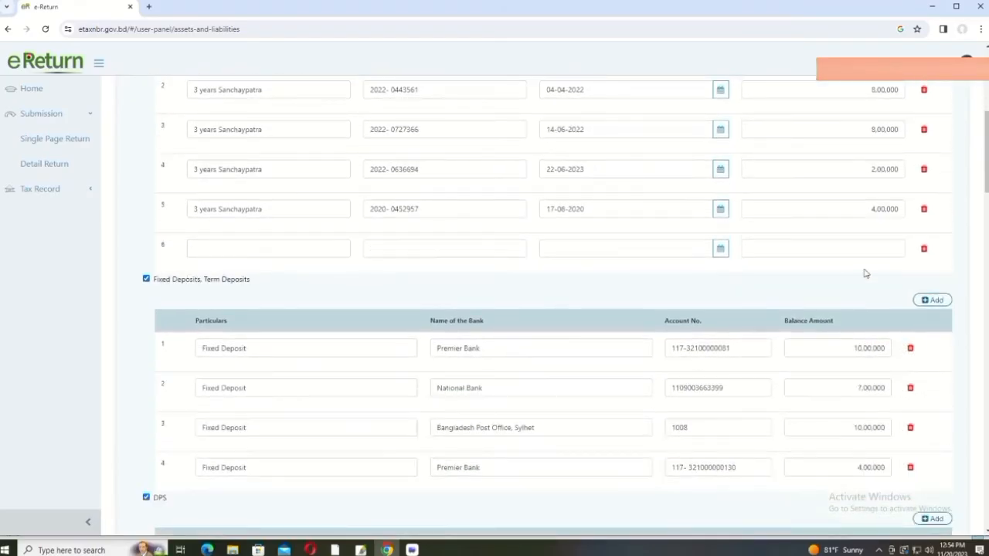
{"action": "left_click", "coordinate": [931, 301]}
{"action": "left_click", "coordinate": [925, 249]}
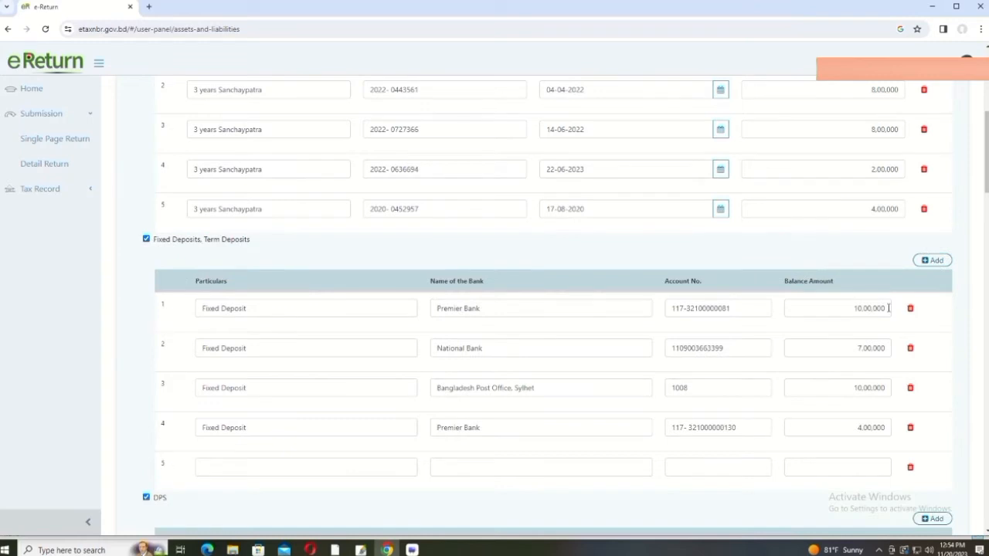
{"action": "scroll", "coordinate": [858, 307], "scroll_direction": "down", "scroll_amount": 1}
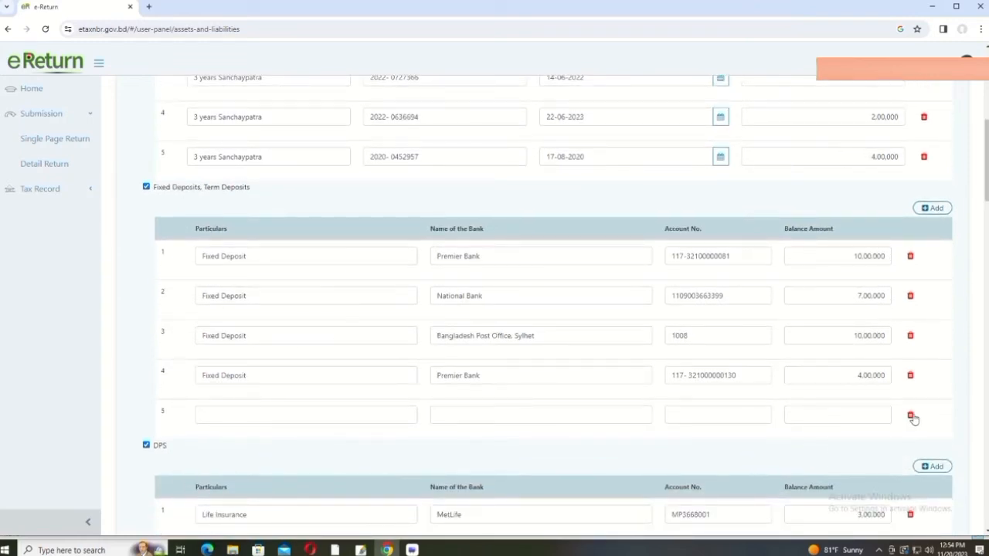
{"action": "left_click", "coordinate": [912, 416]}
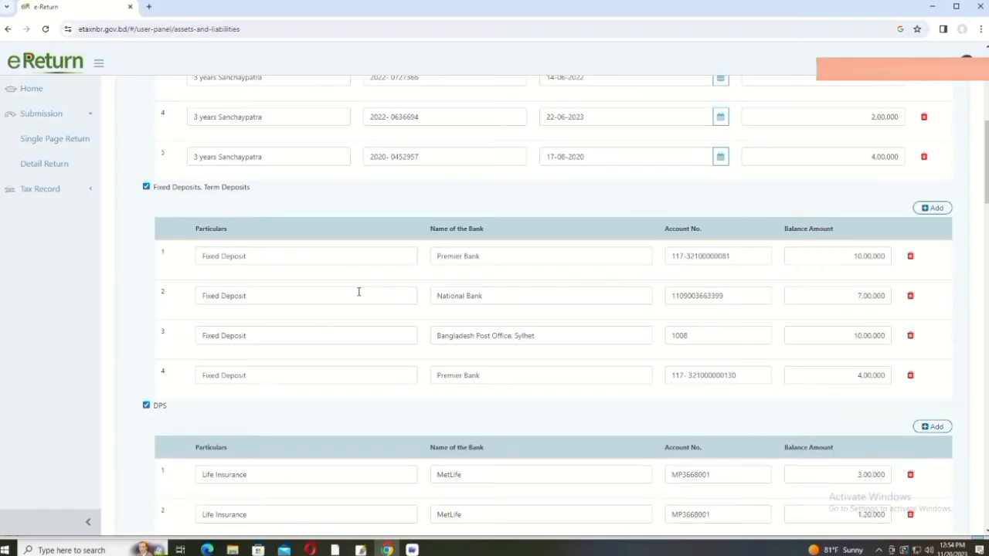
{"action": "scroll", "coordinate": [451, 325], "scroll_direction": "down", "scroll_amount": 1}
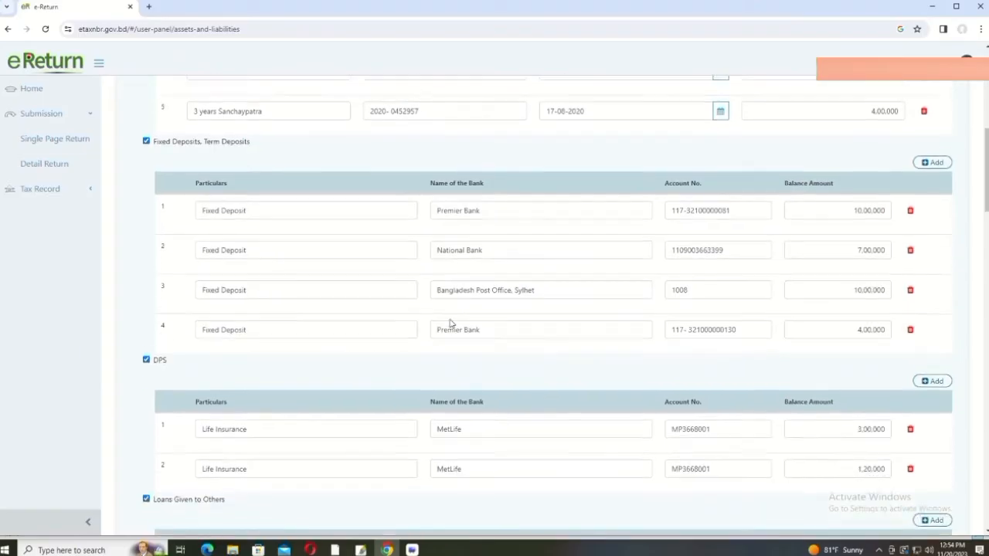
{"action": "scroll", "coordinate": [347, 243], "scroll_direction": "up", "scroll_amount": 2}
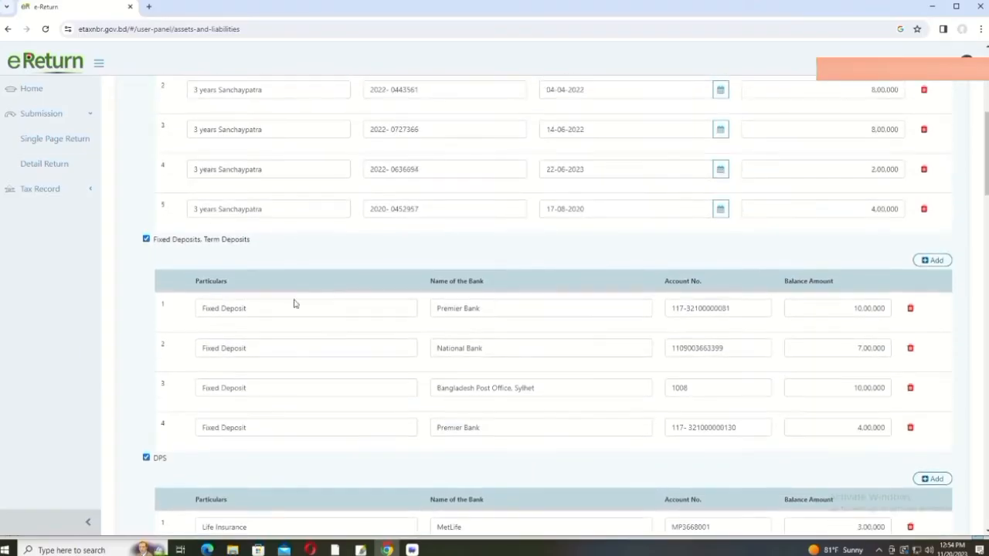
Step: Check the first fixed deposit's particulars, bank name and account number
{"action": "left_click", "coordinate": [258, 310]}
{"action": "left_click", "coordinate": [530, 307]}
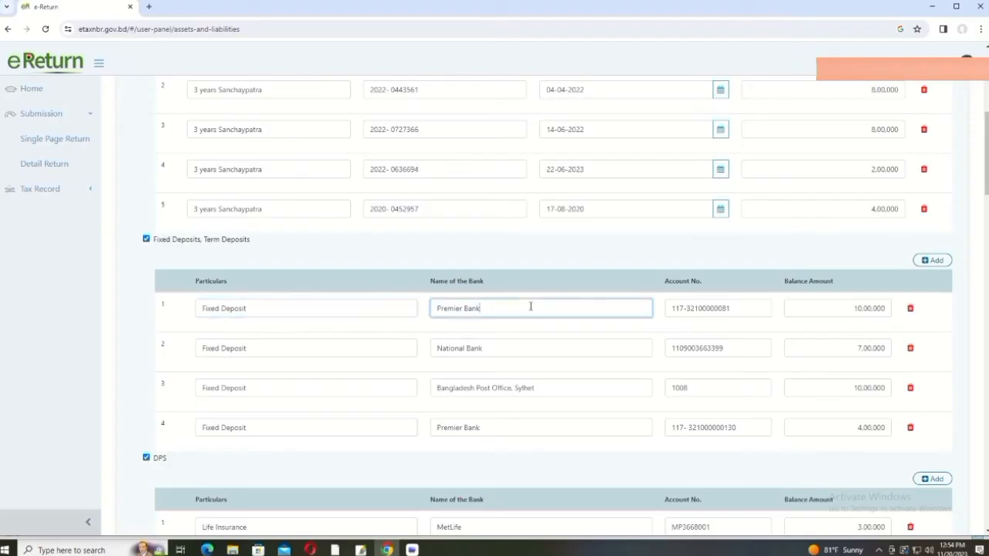
{"action": "left_click", "coordinate": [758, 309]}
{"action": "scroll", "coordinate": [815, 326], "scroll_direction": "down", "scroll_amount": 6}
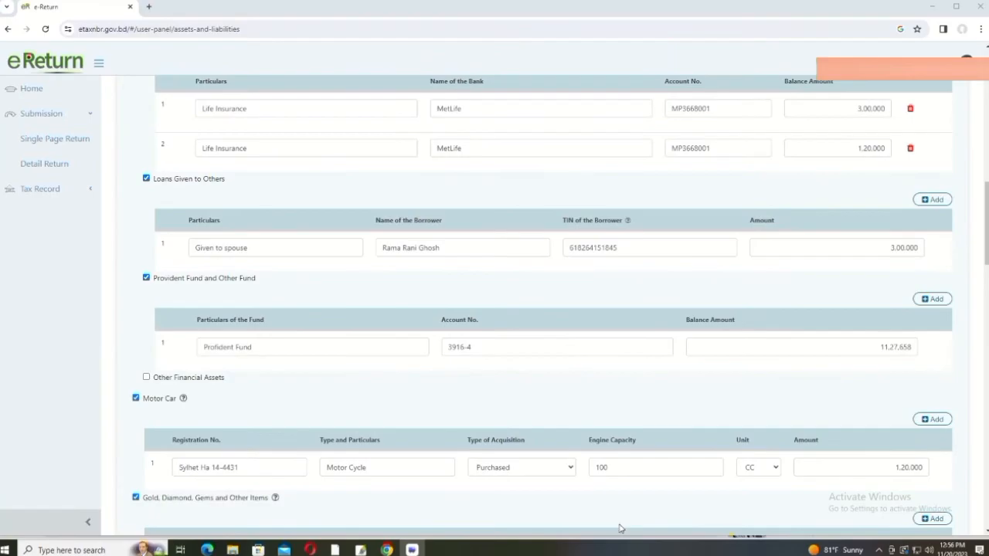
{"action": "scroll", "coordinate": [617, 529], "scroll_direction": "up", "scroll_amount": 10}
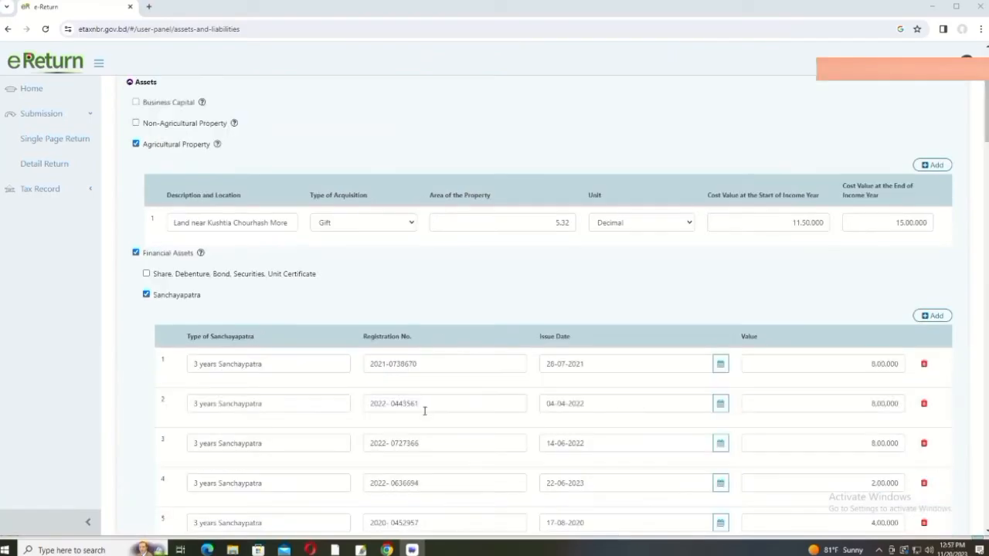
{"action": "scroll", "coordinate": [424, 411], "scroll_direction": "down", "scroll_amount": 7}
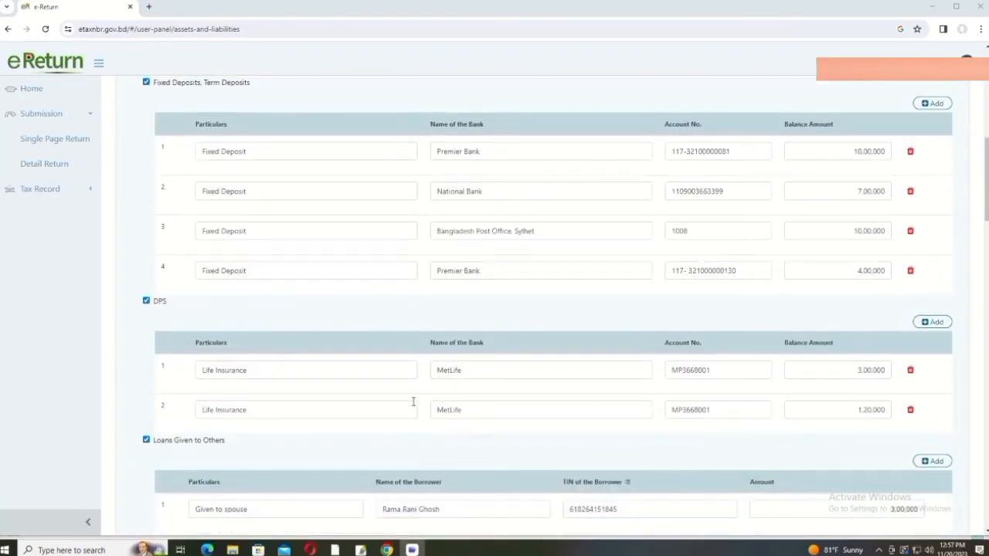
{"action": "scroll", "coordinate": [414, 401], "scroll_direction": "down", "scroll_amount": 2}
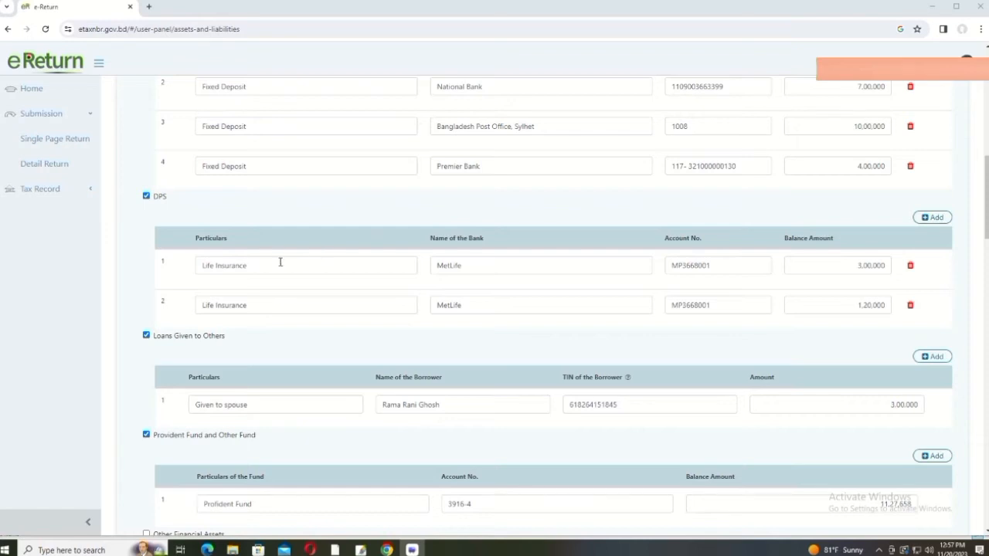
{"action": "scroll", "coordinate": [278, 260], "scroll_direction": "down", "scroll_amount": 2}
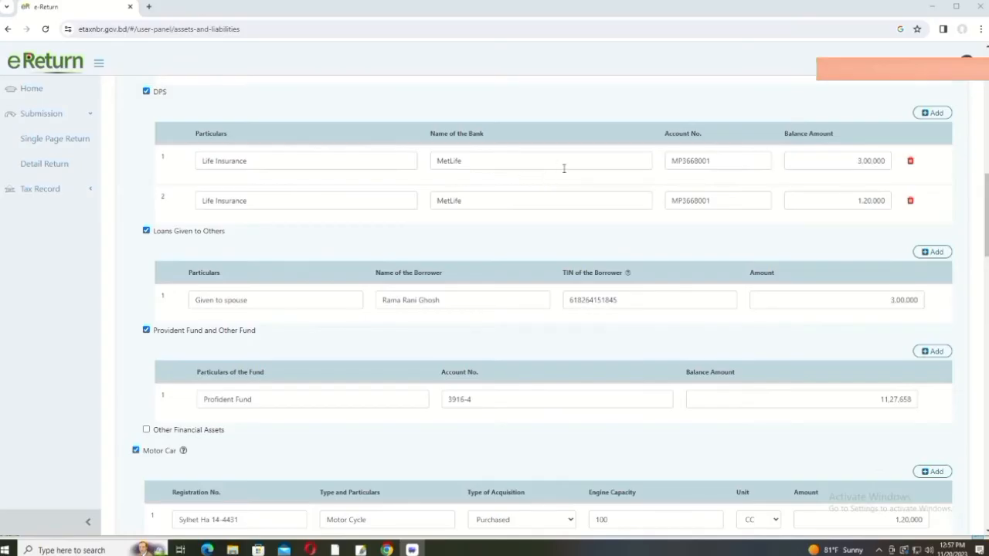
{"action": "scroll", "coordinate": [564, 168], "scroll_direction": "up", "scroll_amount": 1}
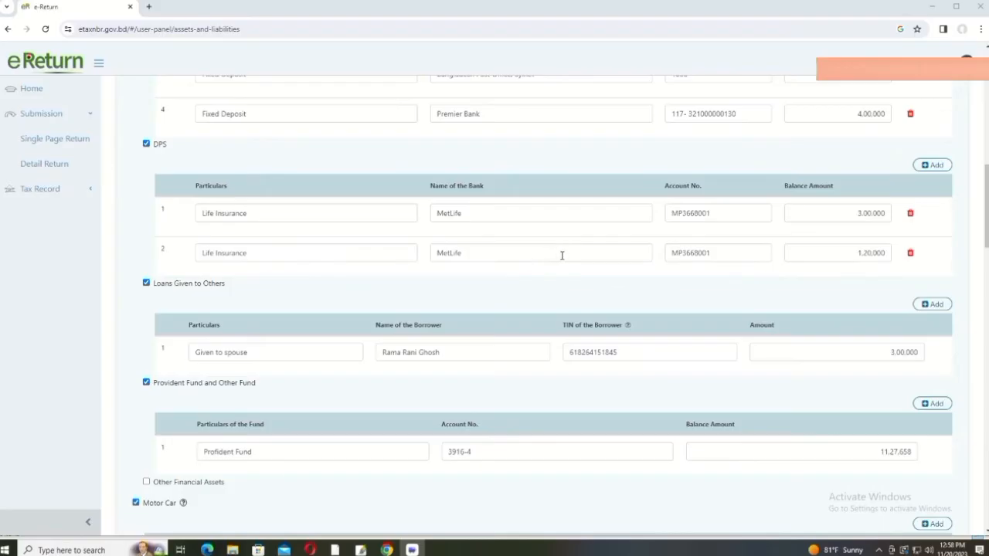
{"action": "scroll", "coordinate": [567, 253], "scroll_direction": "up", "scroll_amount": 1}
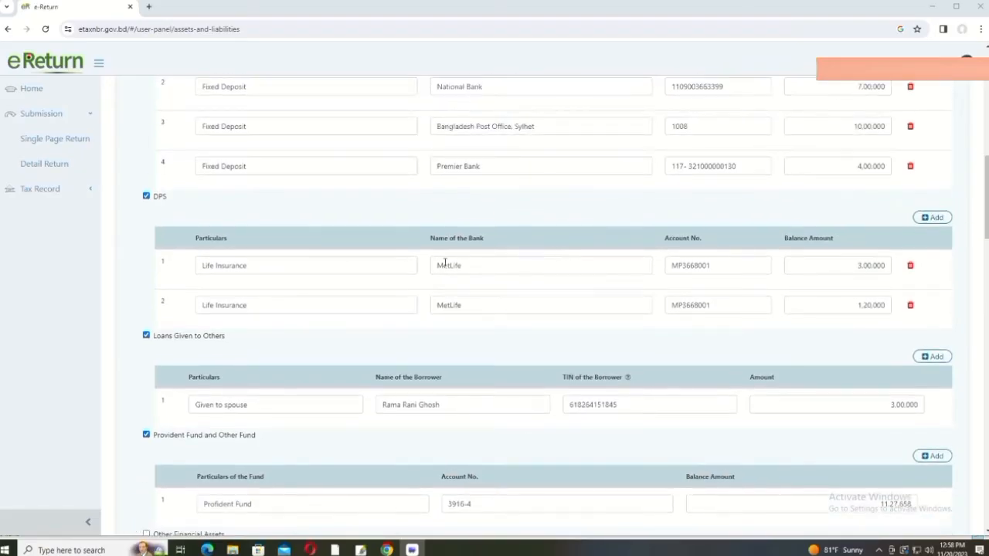
{"action": "scroll", "coordinate": [463, 260], "scroll_direction": "up", "scroll_amount": 10}
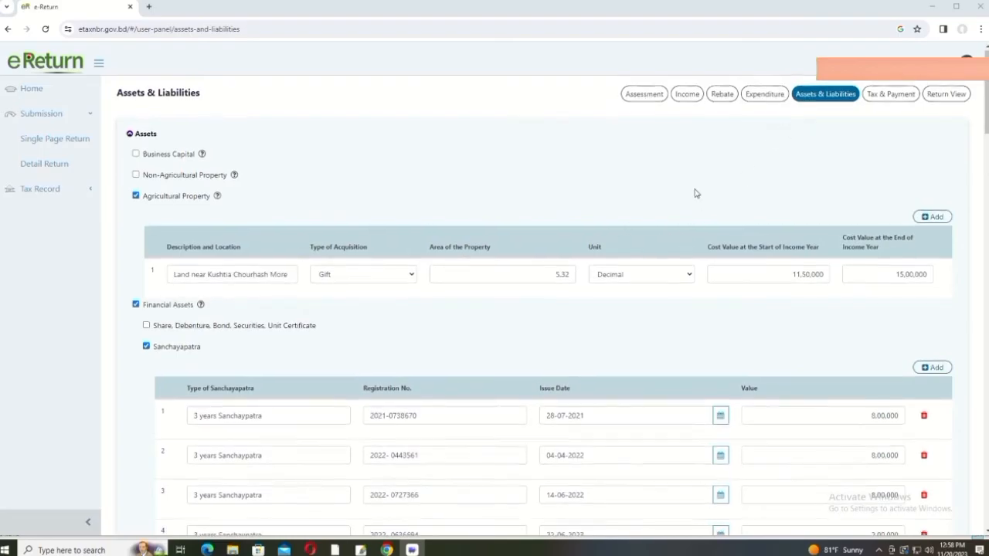
{"action": "scroll", "coordinate": [695, 193], "scroll_direction": "down", "scroll_amount": 10}
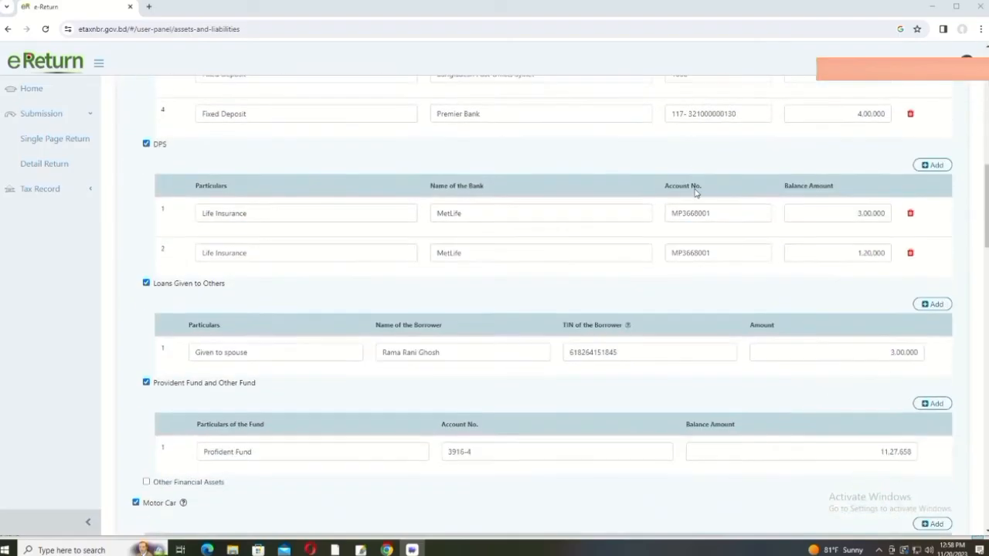
{"action": "scroll", "coordinate": [695, 194], "scroll_direction": "down", "scroll_amount": 2}
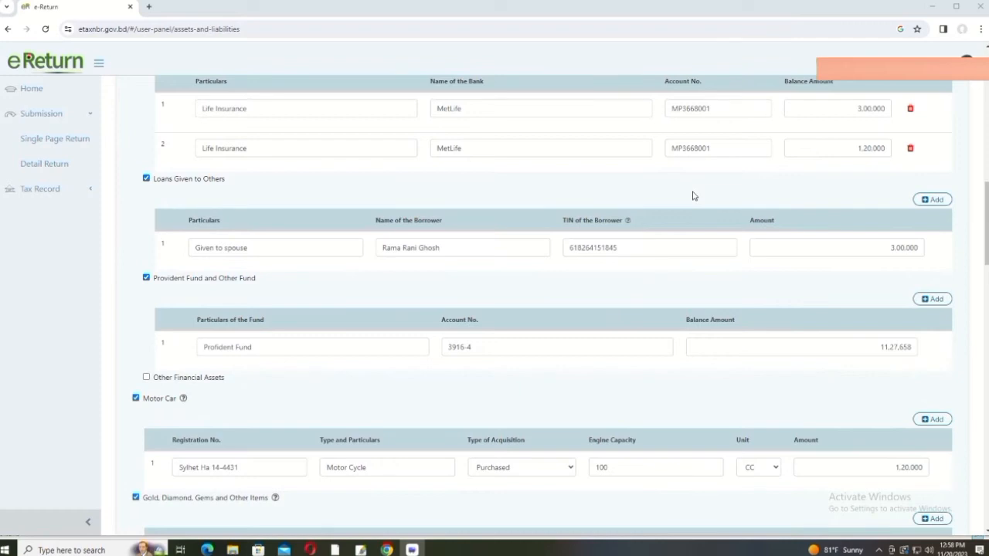
{"action": "scroll", "coordinate": [693, 195], "scroll_direction": "up", "scroll_amount": 1}
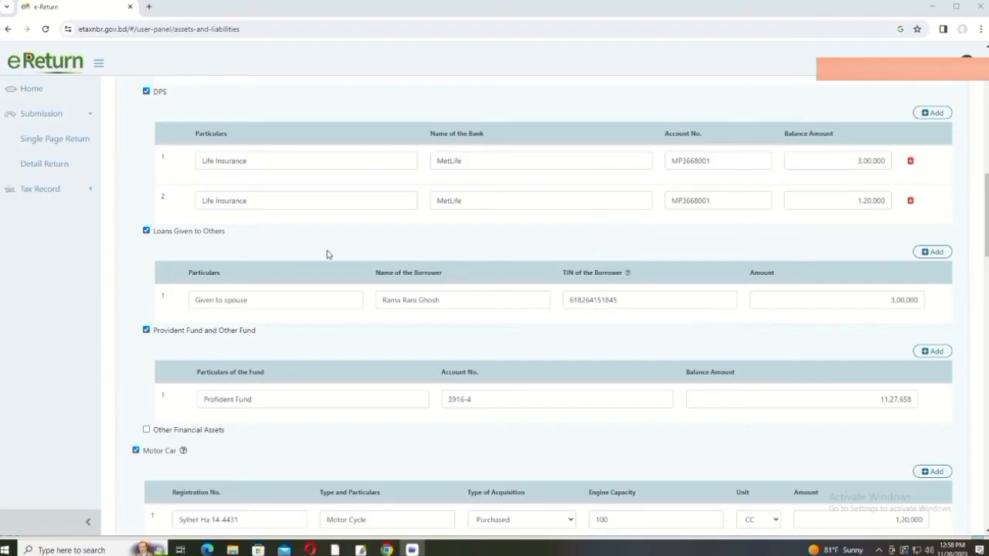
{"action": "scroll", "coordinate": [319, 254], "scroll_direction": "down", "scroll_amount": 1}
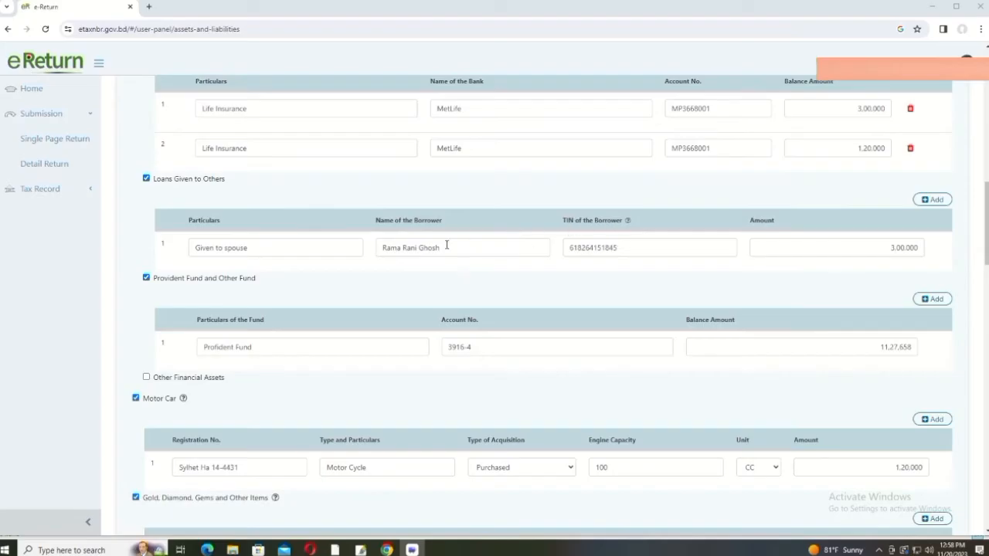
{"action": "left_click", "coordinate": [284, 246]}
{"action": "left_click", "coordinate": [465, 249]}
{"action": "left_click", "coordinate": [628, 247]}
{"action": "left_click", "coordinate": [786, 244]}
{"action": "scroll", "coordinate": [518, 234], "scroll_direction": "down", "scroll_amount": 2}
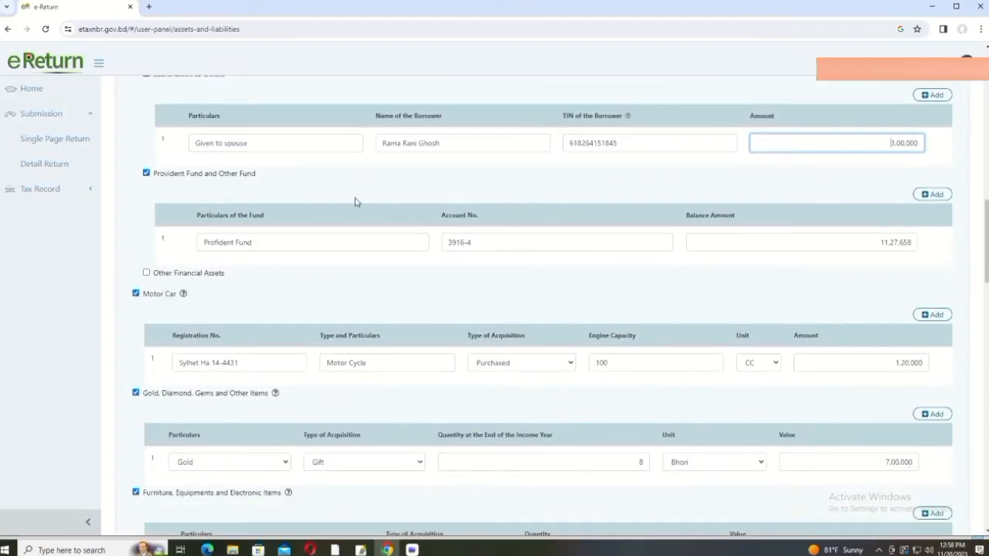
{"action": "left_click", "coordinate": [379, 188]}
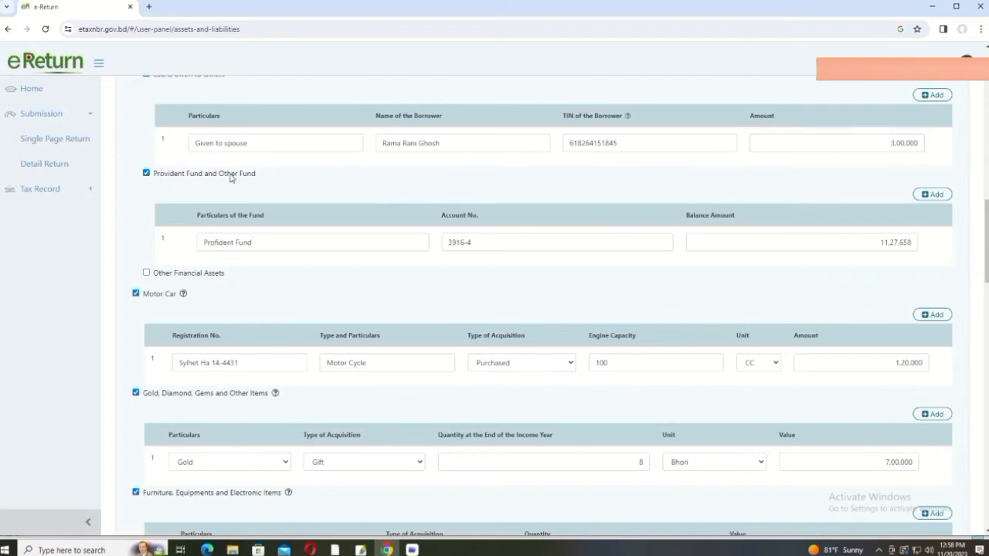
{"action": "left_click", "coordinate": [247, 243]}
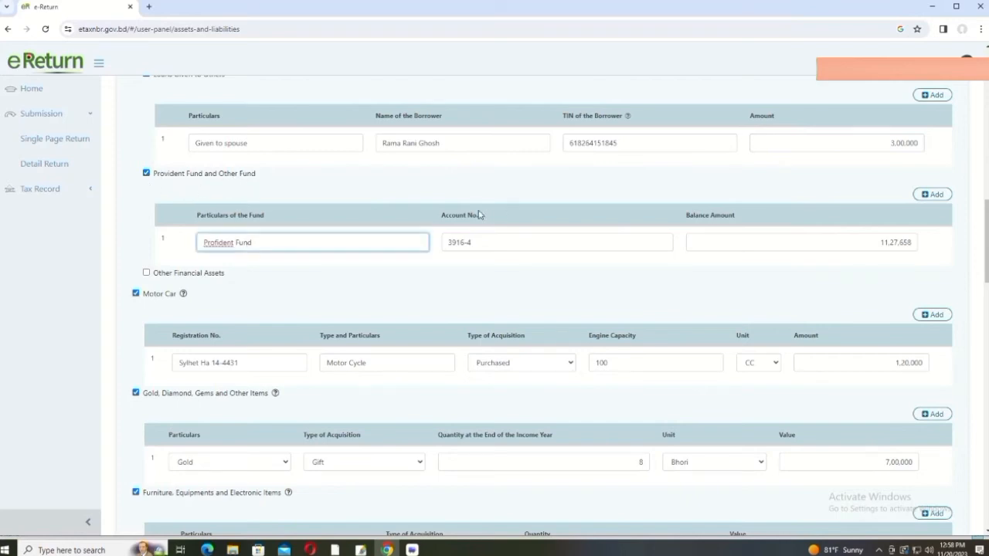
{"action": "left_click", "coordinate": [491, 240]}
{"action": "left_click", "coordinate": [755, 242]}
{"action": "scroll", "coordinate": [754, 241], "scroll_direction": "down", "scroll_amount": 3}
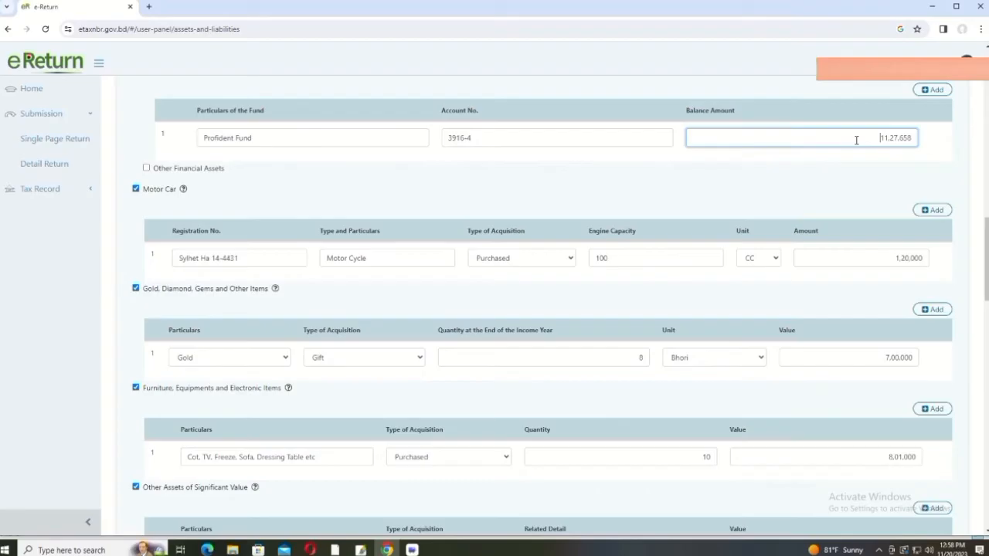
{"action": "scroll", "coordinate": [857, 140], "scroll_direction": "down", "scroll_amount": 3}
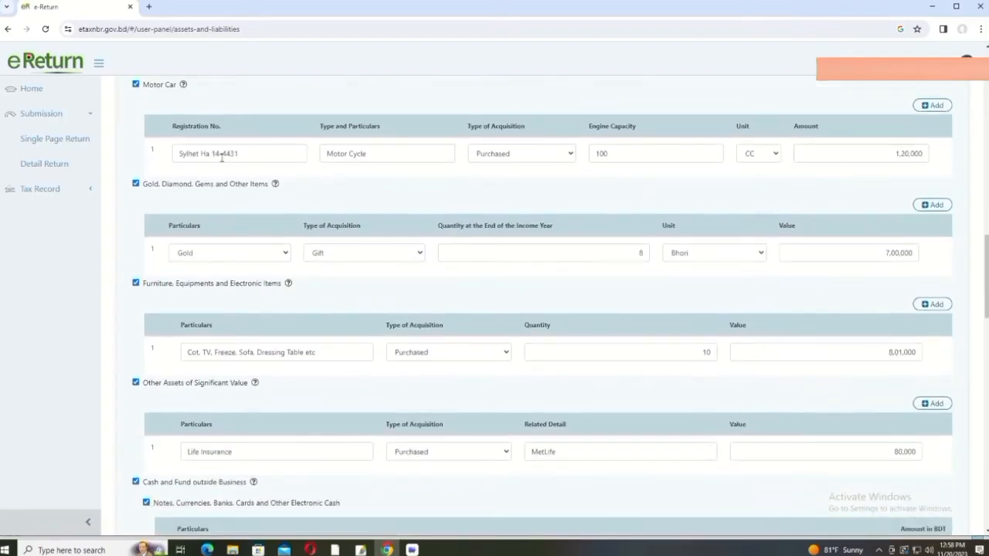
{"action": "scroll", "coordinate": [252, 153], "scroll_direction": "up", "scroll_amount": 1}
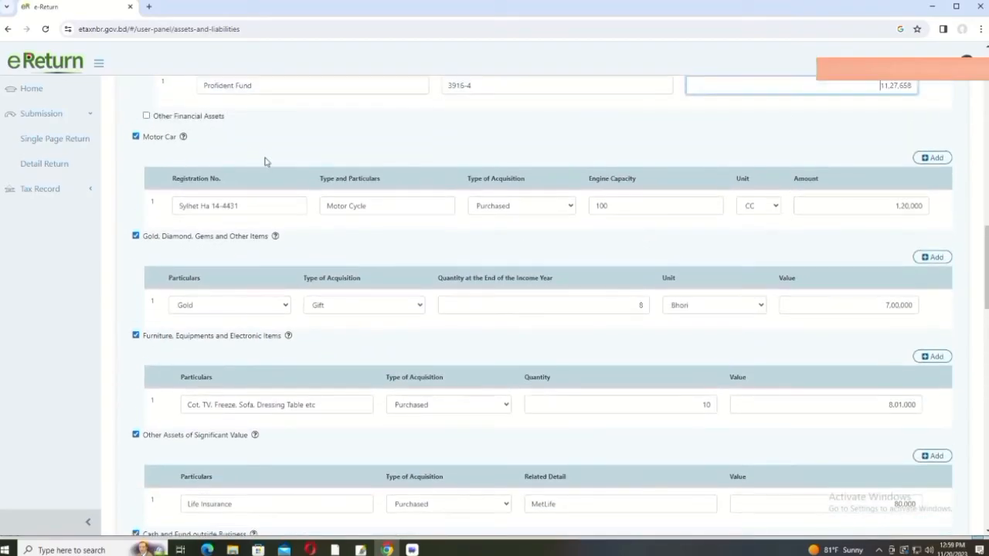
{"action": "left_click", "coordinate": [571, 207]}
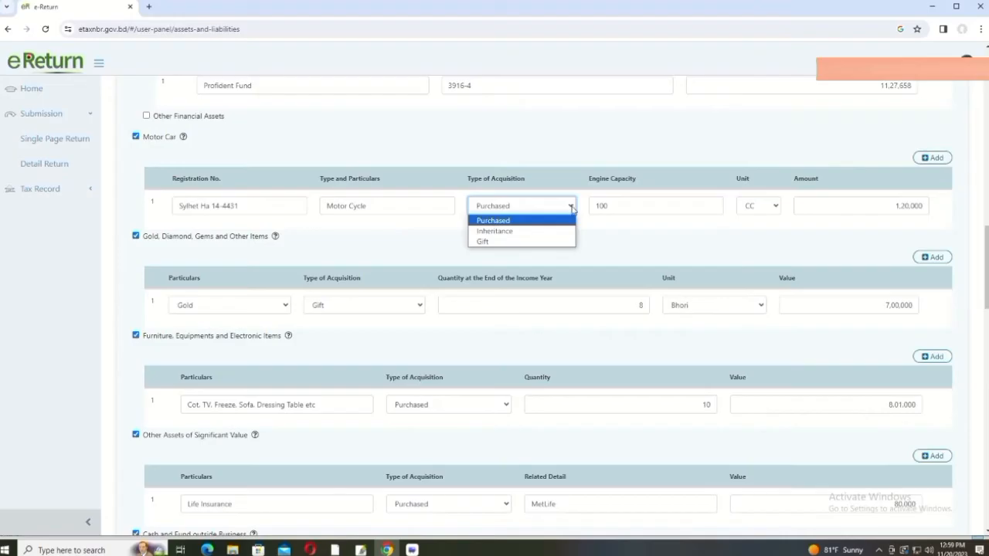
{"action": "left_click", "coordinate": [571, 207]}
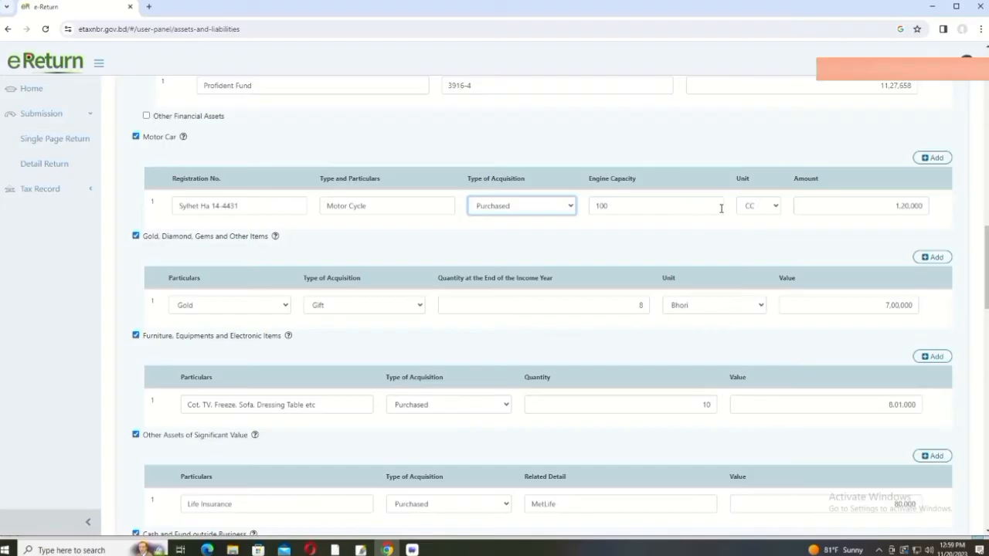
{"action": "left_click", "coordinate": [881, 208]}
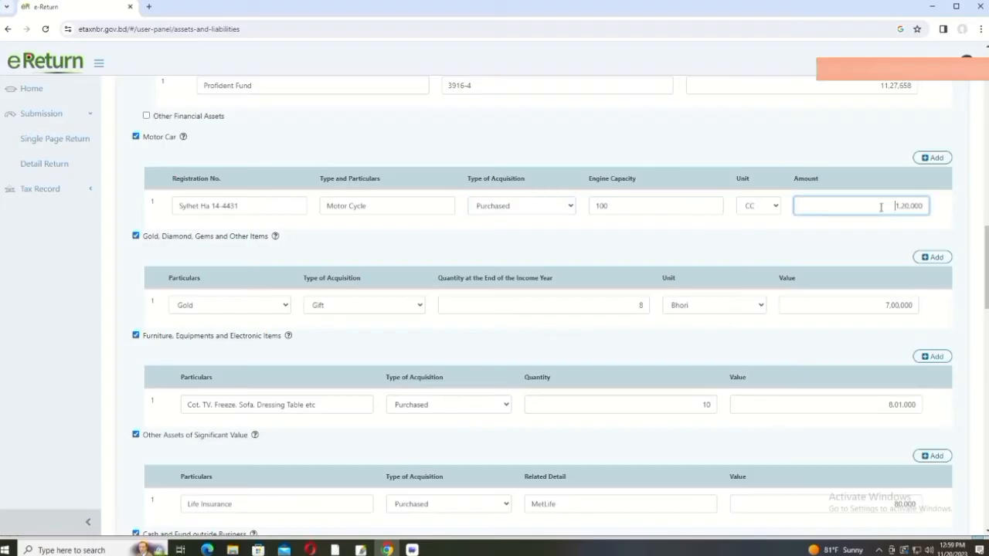
{"action": "scroll", "coordinate": [875, 202], "scroll_direction": "down", "scroll_amount": 1}
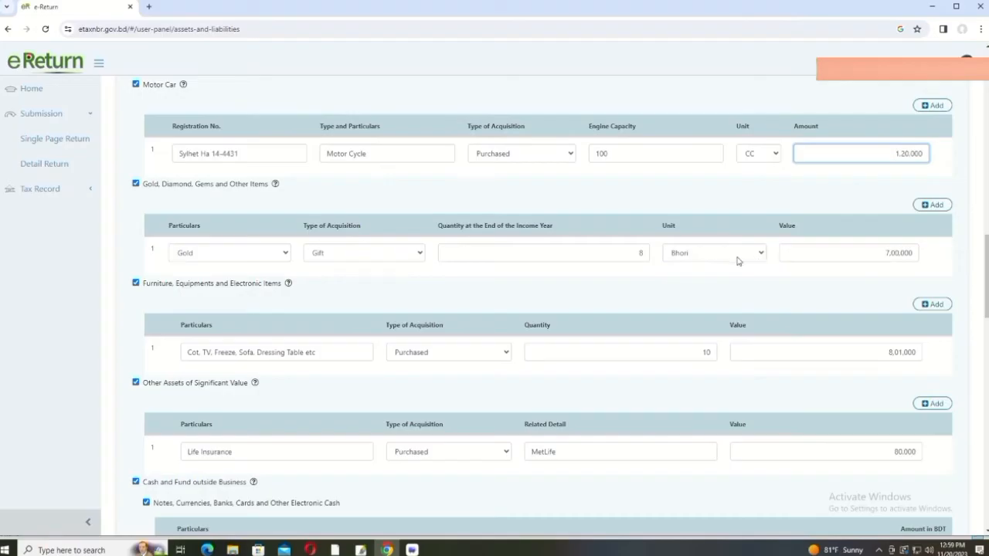
{"action": "left_click", "coordinate": [761, 255]}
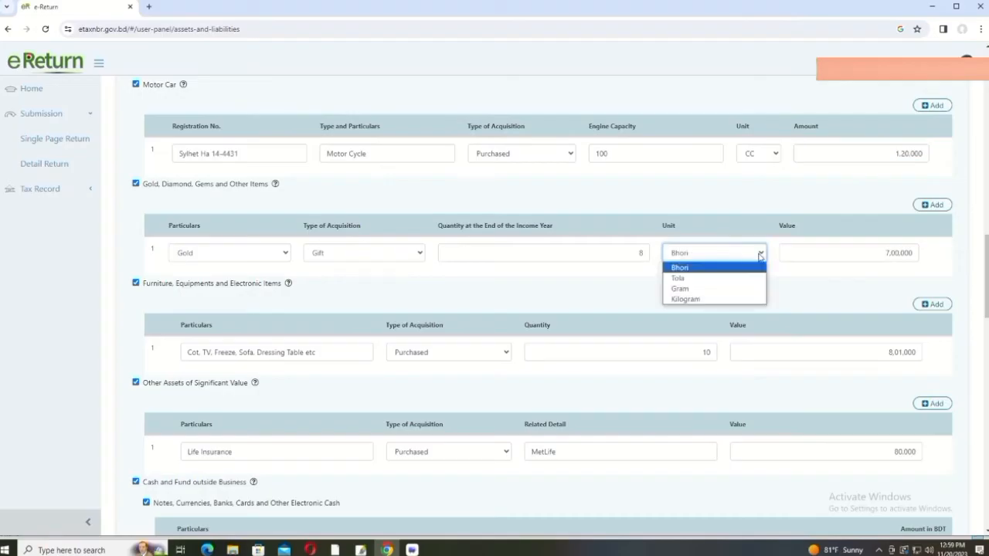
{"action": "left_click", "coordinate": [761, 255]}
{"action": "left_click", "coordinate": [850, 249]}
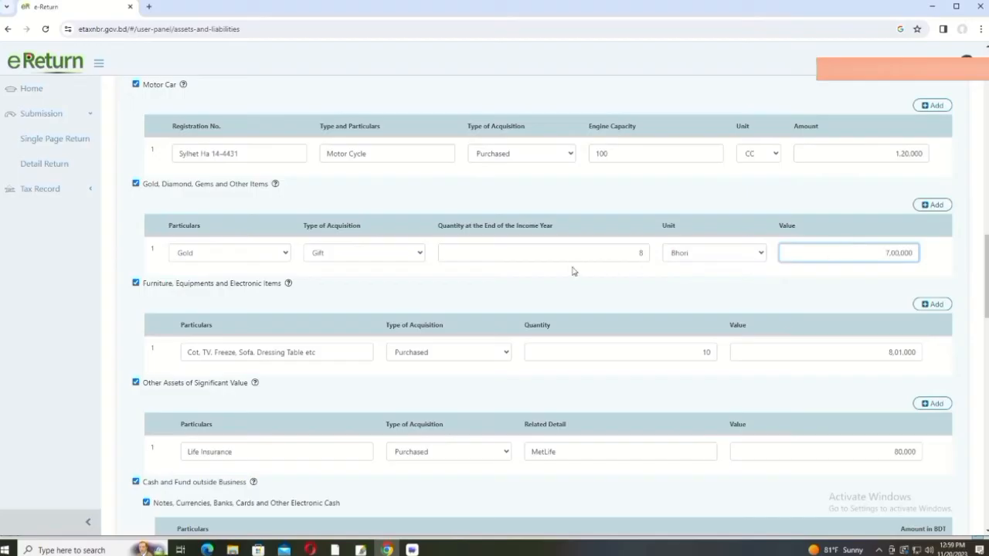
{"action": "left_click", "coordinate": [593, 255]}
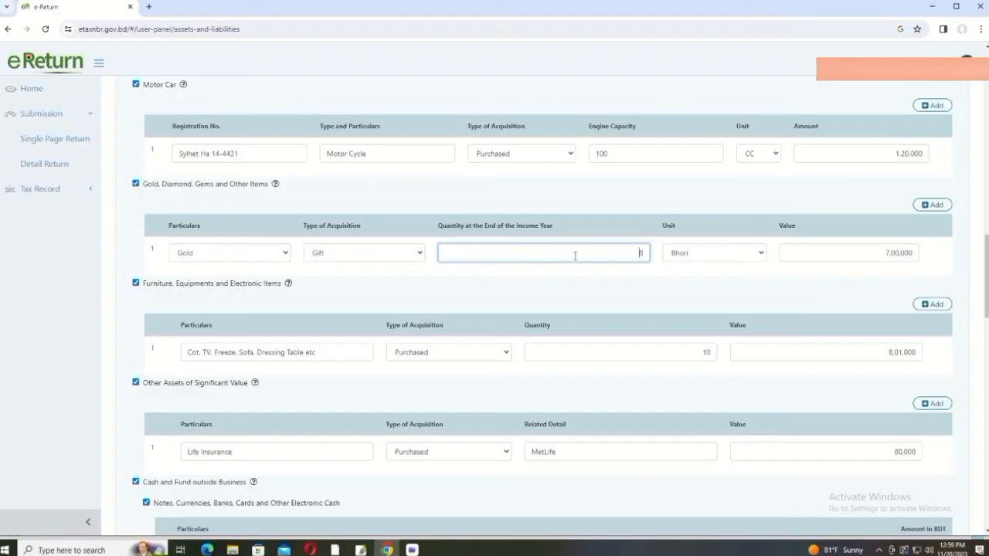
{"action": "left_click", "coordinate": [837, 252]}
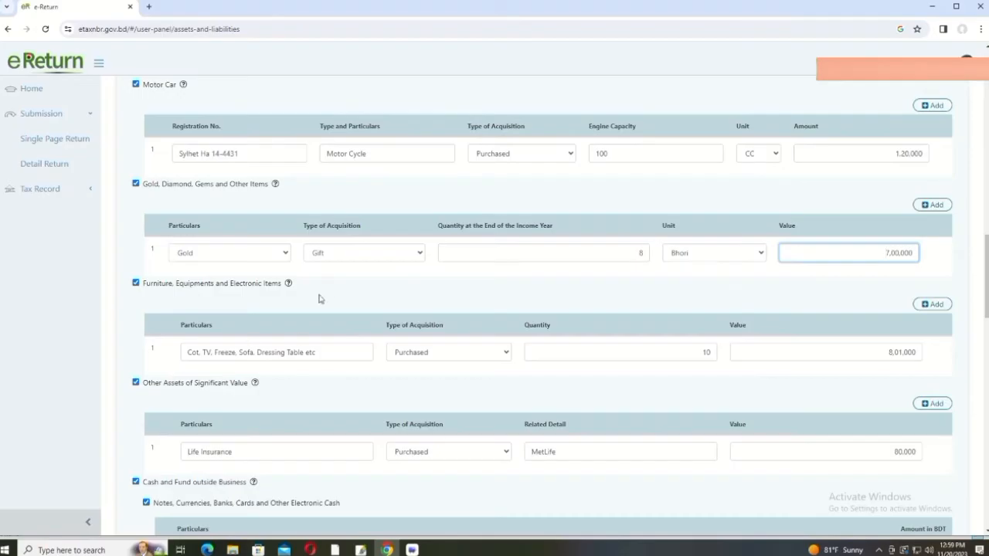
{"action": "scroll", "coordinate": [347, 294], "scroll_direction": "down", "scroll_amount": 1}
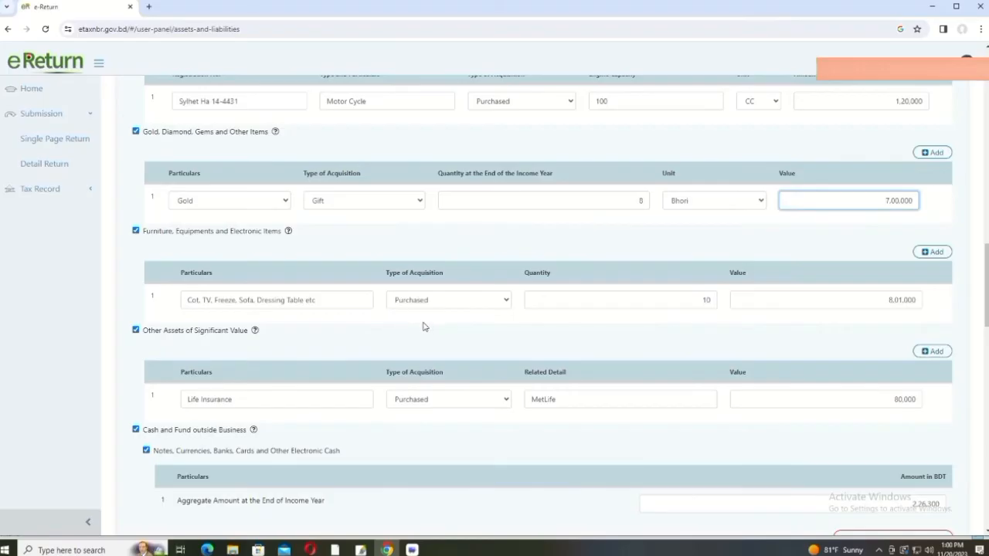
{"action": "left_click", "coordinate": [830, 304]}
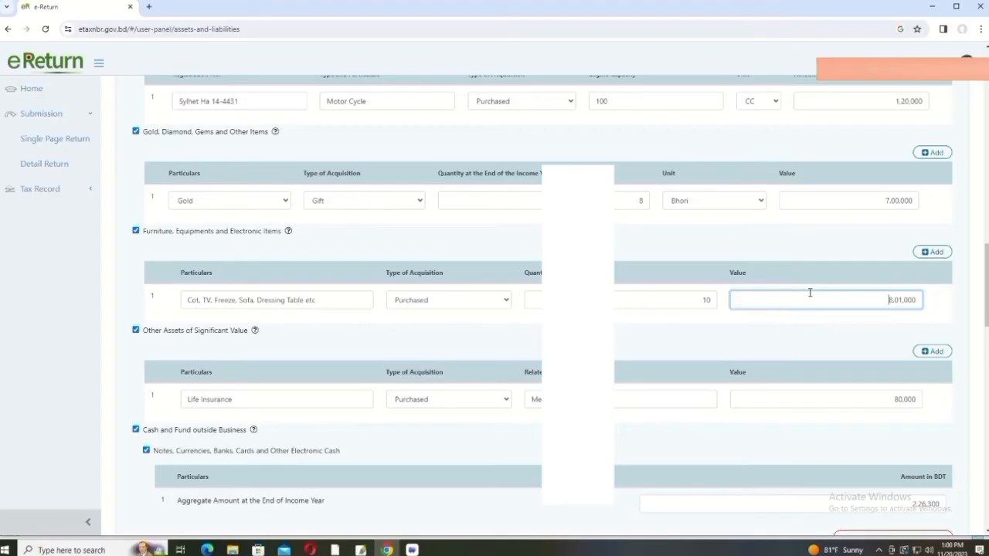
{"action": "scroll", "coordinate": [289, 424], "scroll_direction": "down", "scroll_amount": 2}
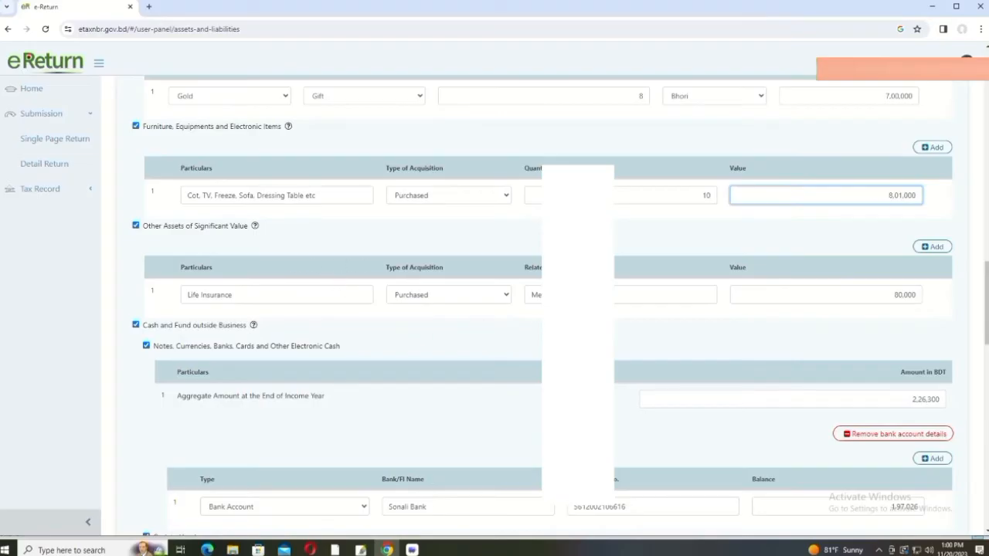
{"action": "left_click", "coordinate": [609, 539]}
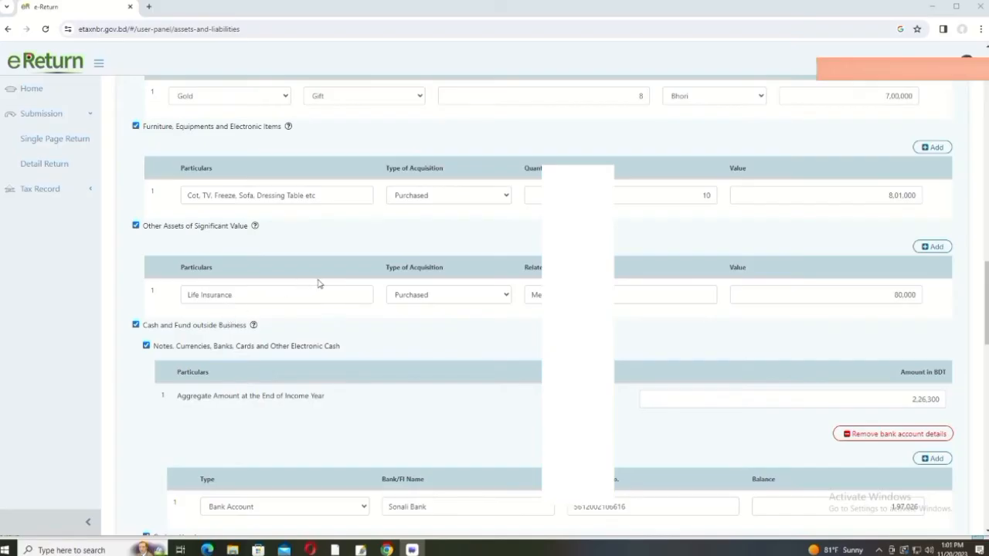
{"action": "scroll", "coordinate": [319, 284], "scroll_direction": "up", "scroll_amount": 2}
{"action": "scroll", "coordinate": [321, 284], "scroll_direction": "down", "scroll_amount": 1}
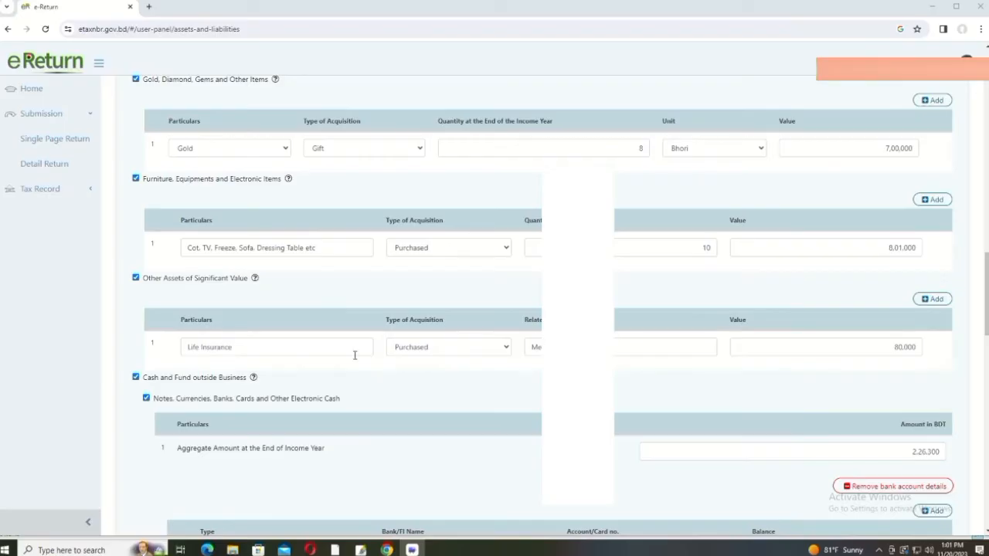
{"action": "left_click", "coordinate": [860, 352]}
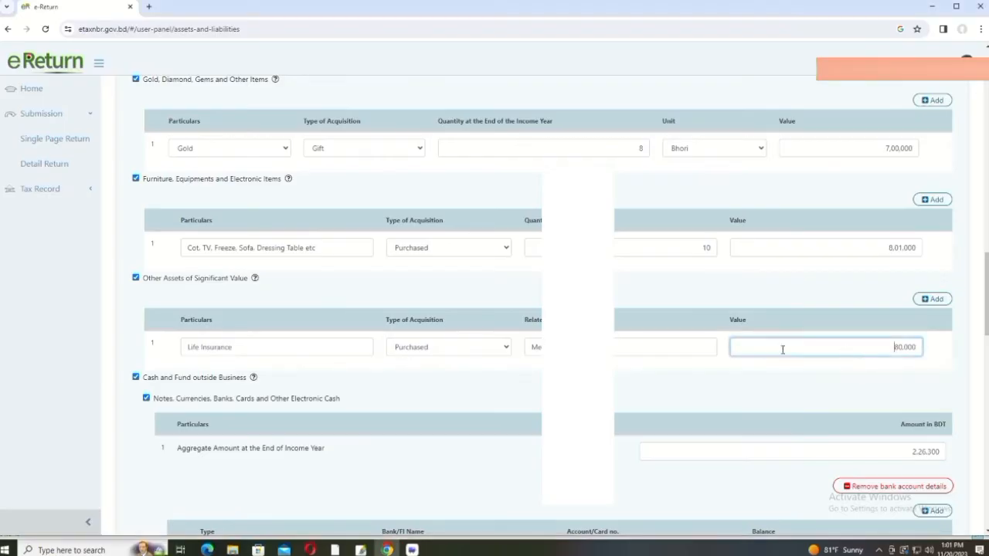
{"action": "scroll", "coordinate": [353, 360], "scroll_direction": "down", "scroll_amount": 1}
{"action": "scroll", "coordinate": [292, 347], "scroll_direction": "down", "scroll_amount": 1}
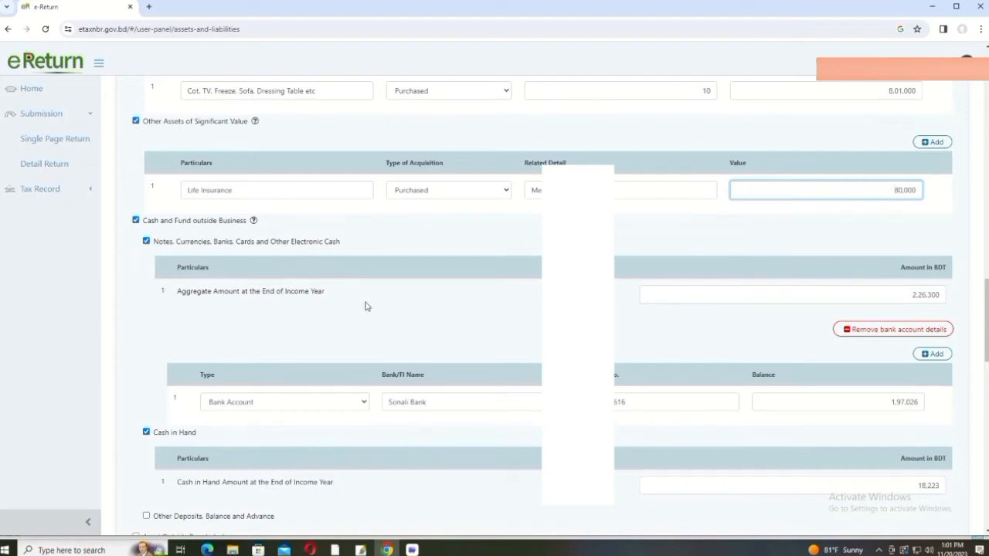
{"action": "scroll", "coordinate": [367, 307], "scroll_direction": "down", "scroll_amount": 1}
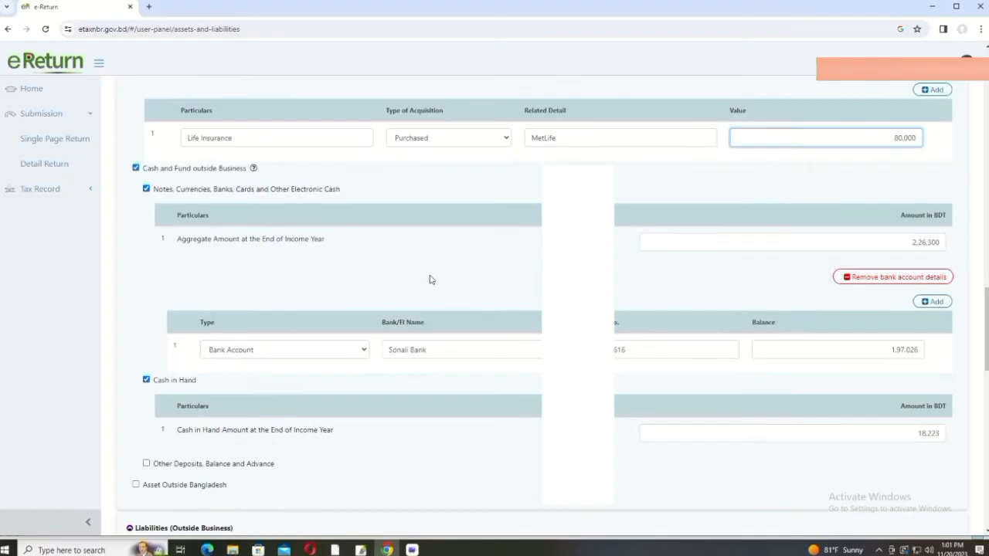
{"action": "scroll", "coordinate": [430, 280], "scroll_direction": "up", "scroll_amount": 1}
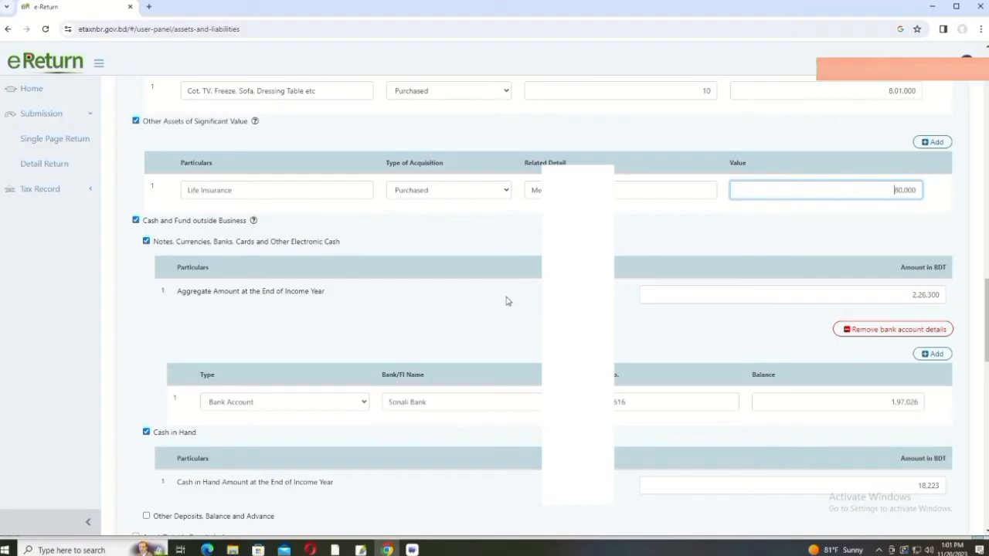
{"action": "scroll", "coordinate": [506, 301], "scroll_direction": "down", "scroll_amount": 1}
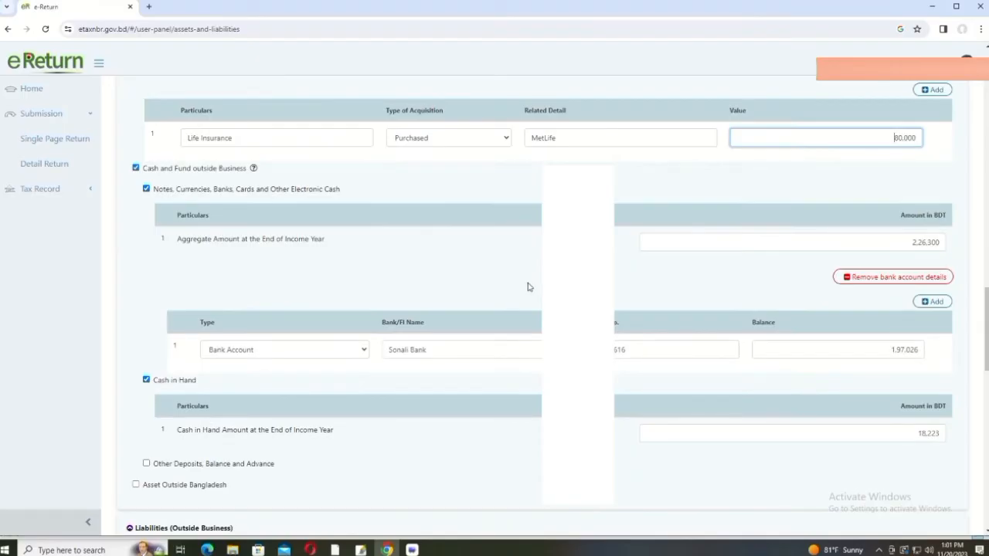
{"action": "left_click", "coordinate": [894, 242]}
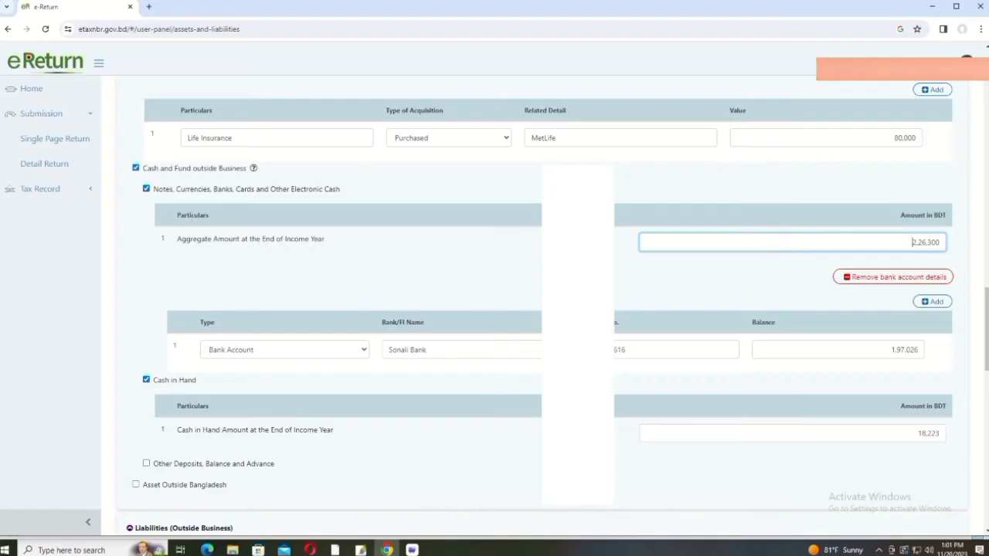
{"action": "scroll", "coordinate": [528, 283], "scroll_direction": "down", "scroll_amount": 2}
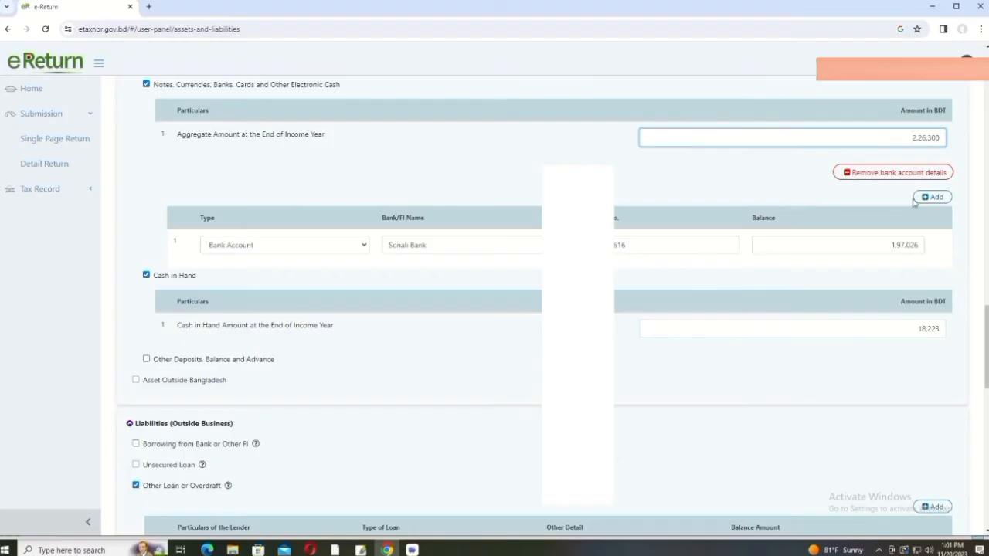
Step: Drop the bank account breakdown from cash holdings, keeping Cash in Hand at 18,223
{"action": "left_click", "coordinate": [877, 176]}
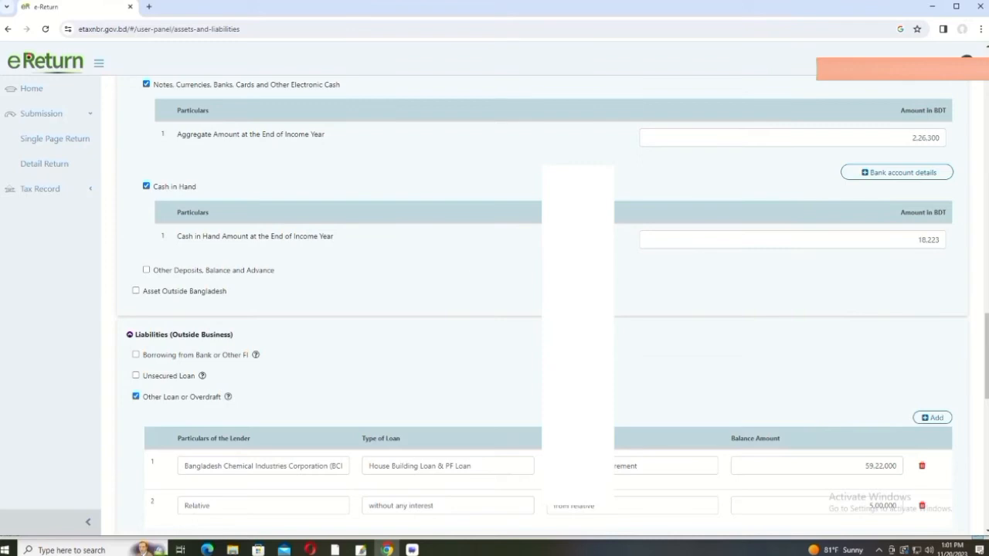
{"action": "scroll", "coordinate": [541, 309], "scroll_direction": "up", "scroll_amount": 3}
{"action": "scroll", "coordinate": [541, 309], "scroll_direction": "down", "scroll_amount": 4}
{"action": "scroll", "coordinate": [541, 309], "scroll_direction": "down", "scroll_amount": 2}
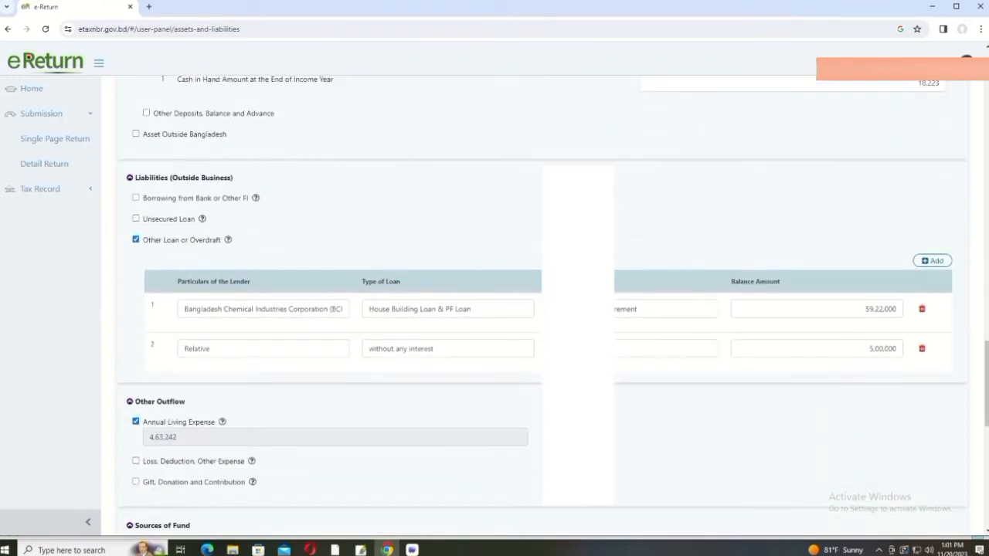
{"action": "scroll", "coordinate": [526, 283], "scroll_direction": "up", "scroll_amount": 3}
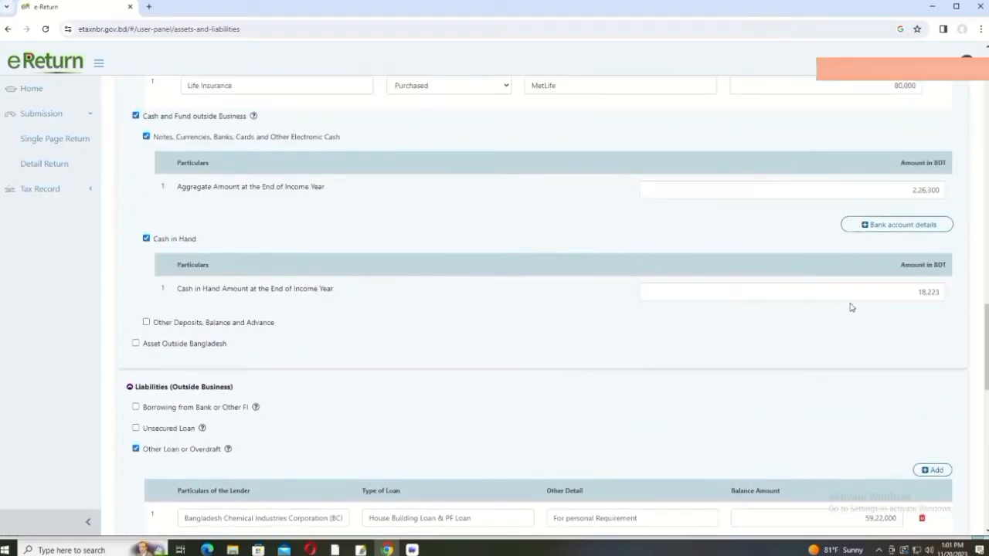
{"action": "left_click", "coordinate": [884, 291]}
Step: Review the Other Loan table: 59,22,000 house-building loan and 5,00,000 relative's loan
{"action": "scroll", "coordinate": [633, 271], "scroll_direction": "up", "scroll_amount": 1}
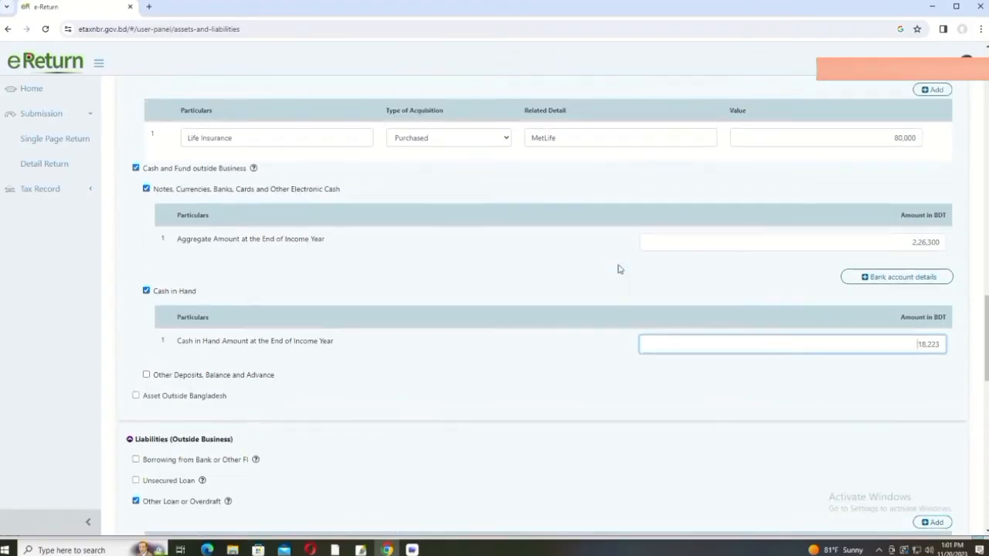
{"action": "scroll", "coordinate": [894, 347], "scroll_direction": "down", "scroll_amount": 2}
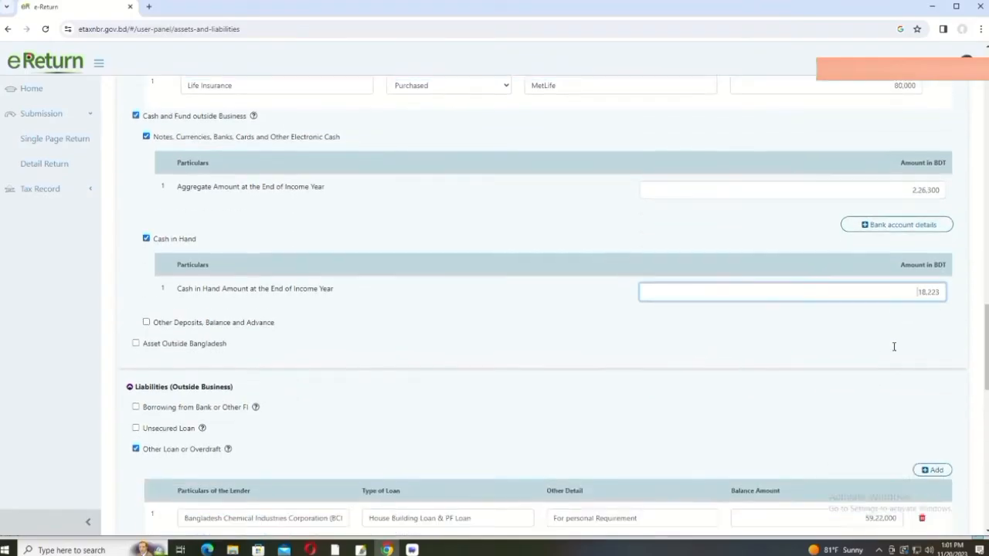
{"action": "scroll", "coordinate": [358, 353], "scroll_direction": "down", "scroll_amount": 1}
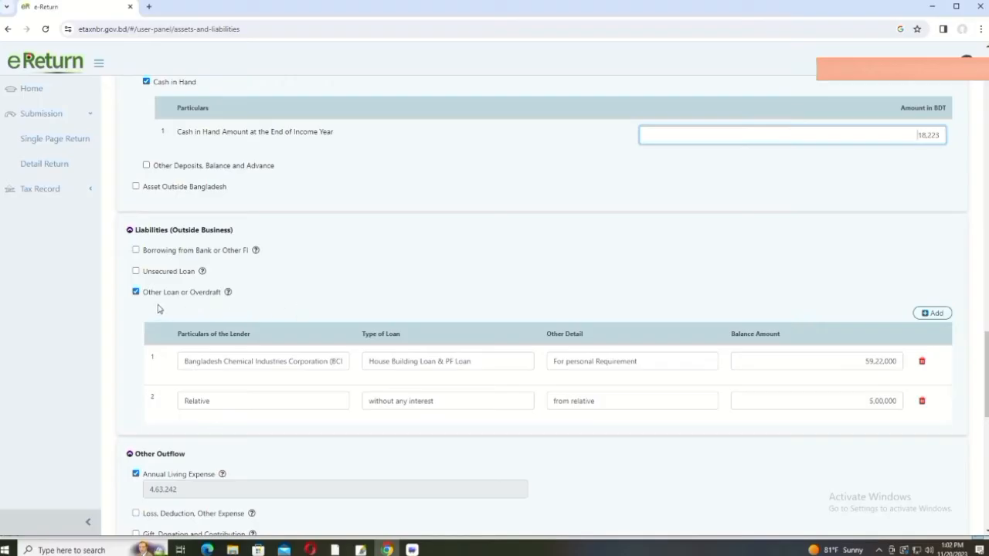
Step: Reset Other Loan or Overdraft to one empty row, so Total Liabilities Outside Business reads 0
{"action": "left_click", "coordinate": [258, 306]}
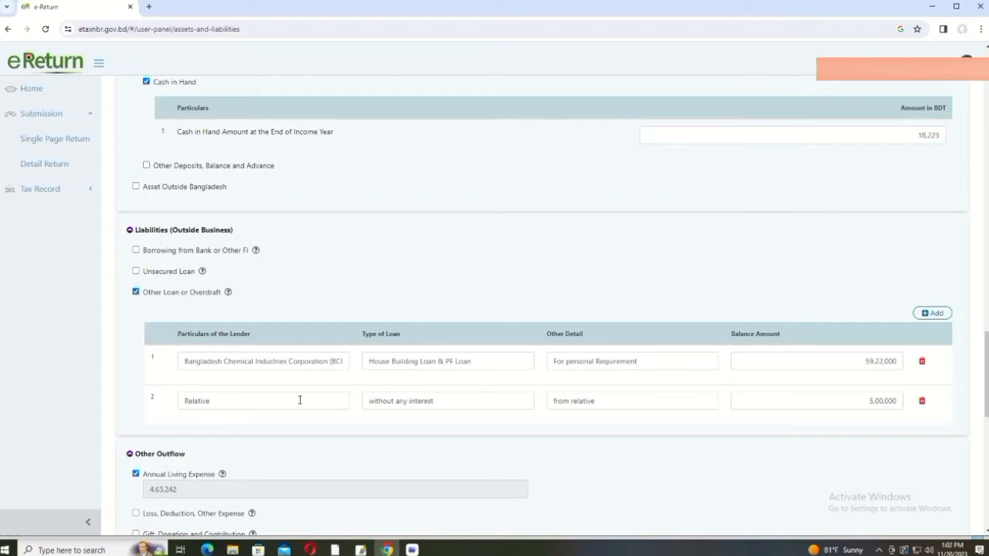
{"action": "left_click", "coordinate": [136, 292]}
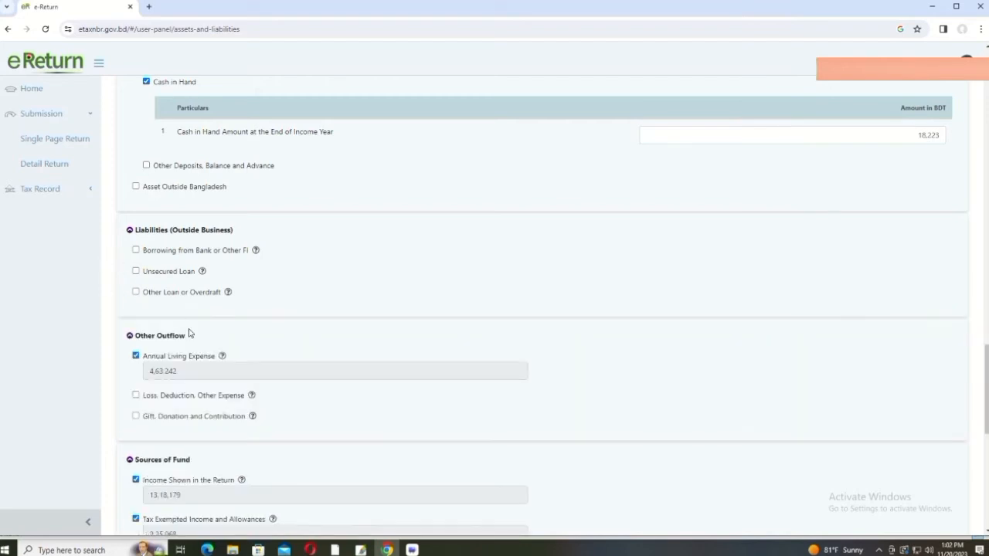
{"action": "scroll", "coordinate": [204, 349], "scroll_direction": "down", "scroll_amount": 1}
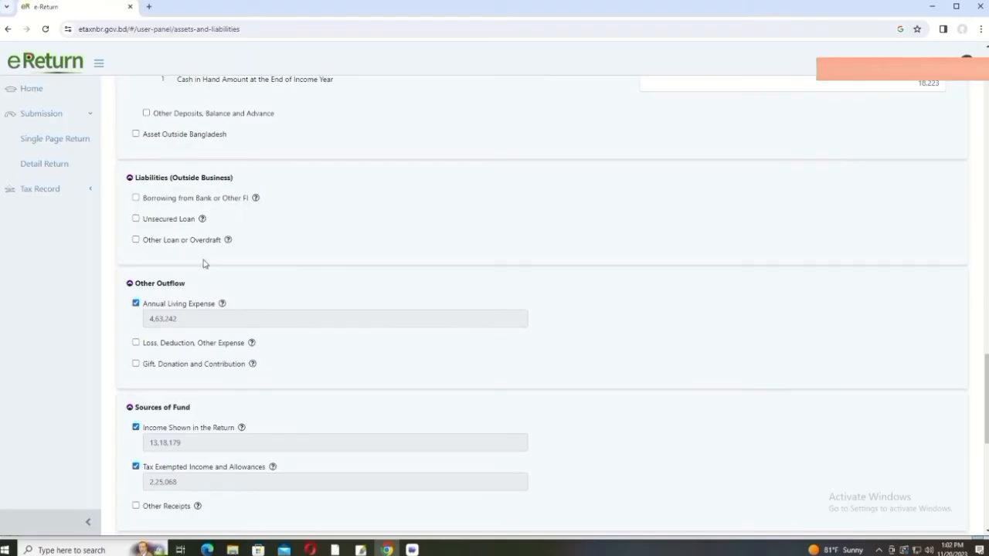
{"action": "left_click", "coordinate": [136, 241]}
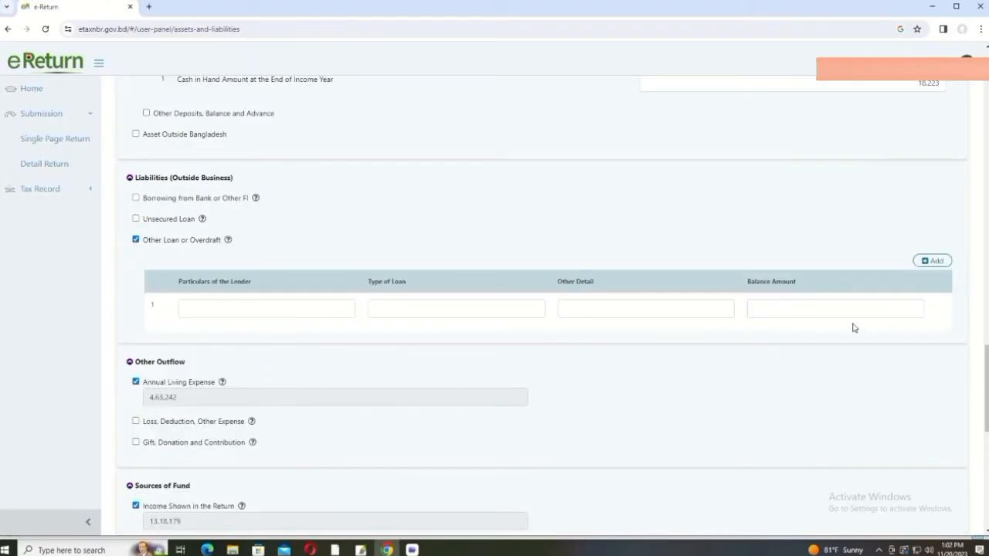
{"action": "scroll", "coordinate": [671, 340], "scroll_direction": "down", "scroll_amount": 6}
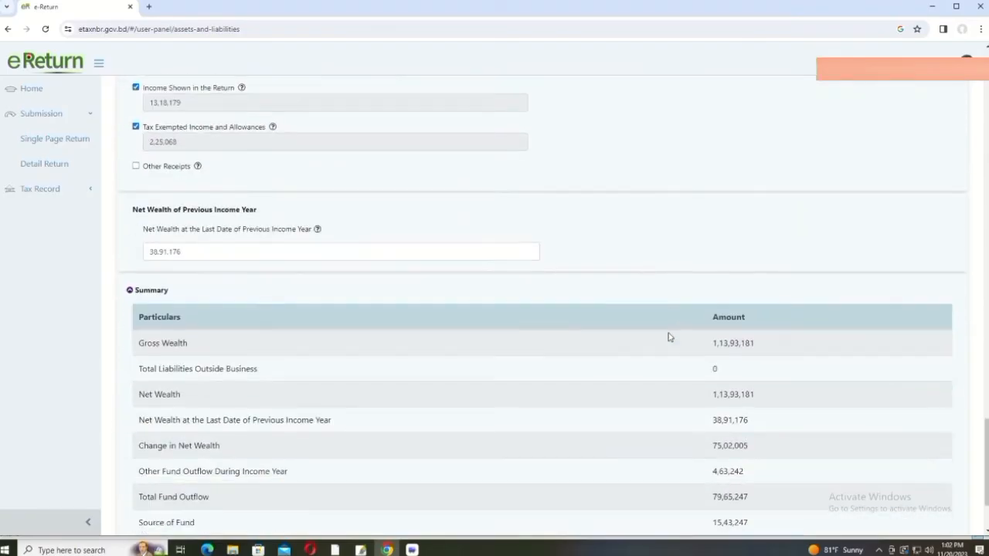
{"action": "scroll", "coordinate": [670, 337], "scroll_direction": "up", "scroll_amount": 1}
{"action": "scroll", "coordinate": [670, 337], "scroll_direction": "down", "scroll_amount": 3}
{"action": "scroll", "coordinate": [670, 337], "scroll_direction": "up", "scroll_amount": 9}
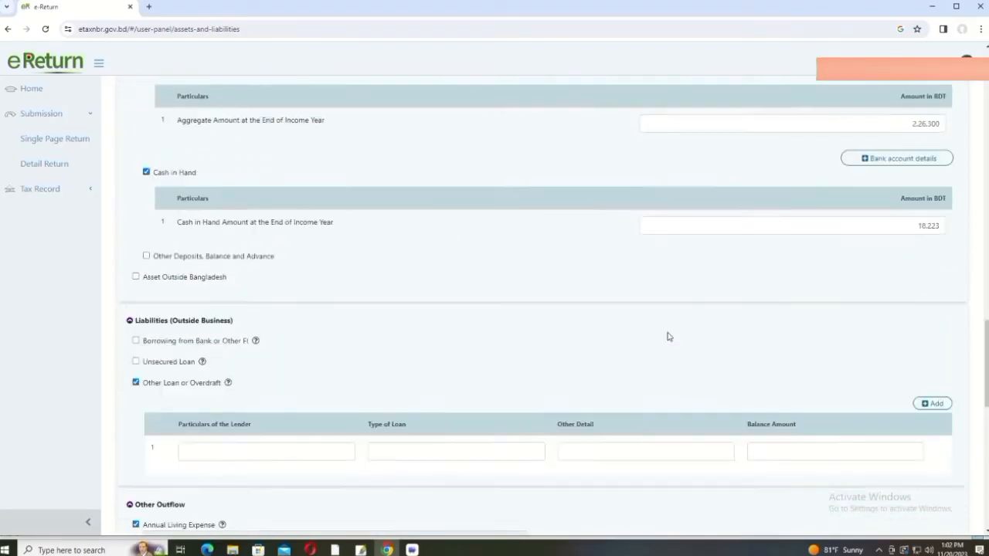
{"action": "scroll", "coordinate": [669, 337], "scroll_direction": "up", "scroll_amount": 15}
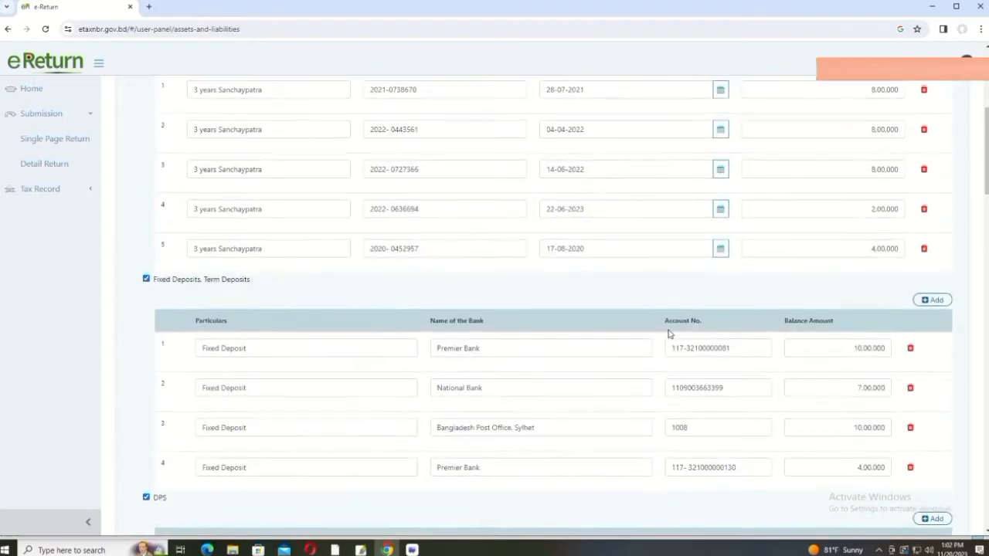
{"action": "scroll", "coordinate": [669, 333], "scroll_direction": "up", "scroll_amount": 4}
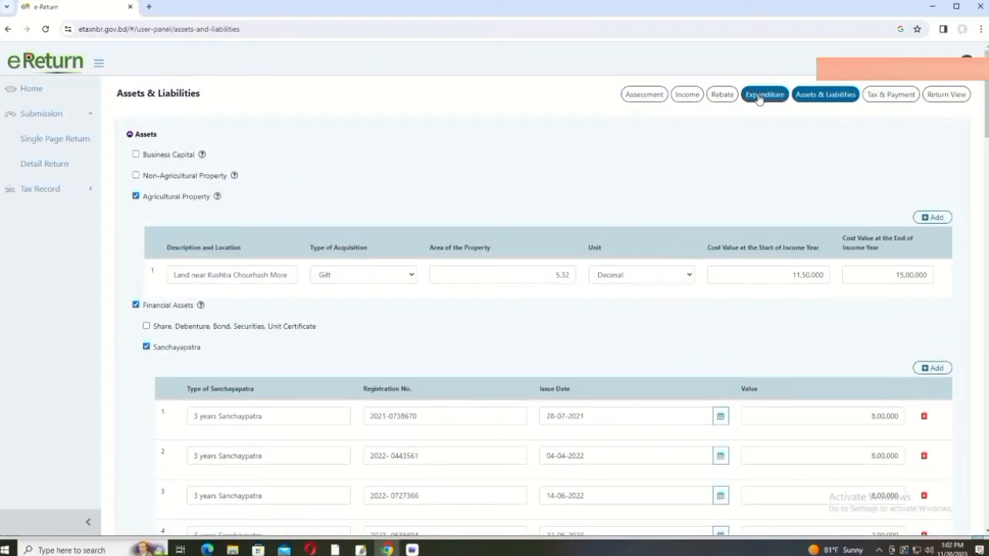
Step: Re-save the Rebate page, returning to Expenditure with Tax at Source 31,558 and lifestyle total 2,49,000
{"action": "left_click", "coordinate": [760, 97]}
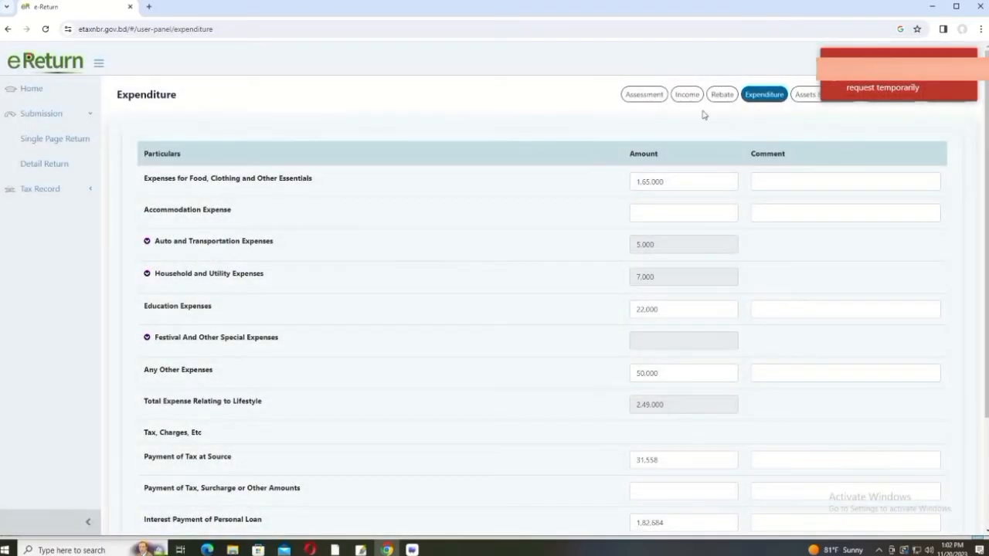
{"action": "left_click", "coordinate": [722, 94]}
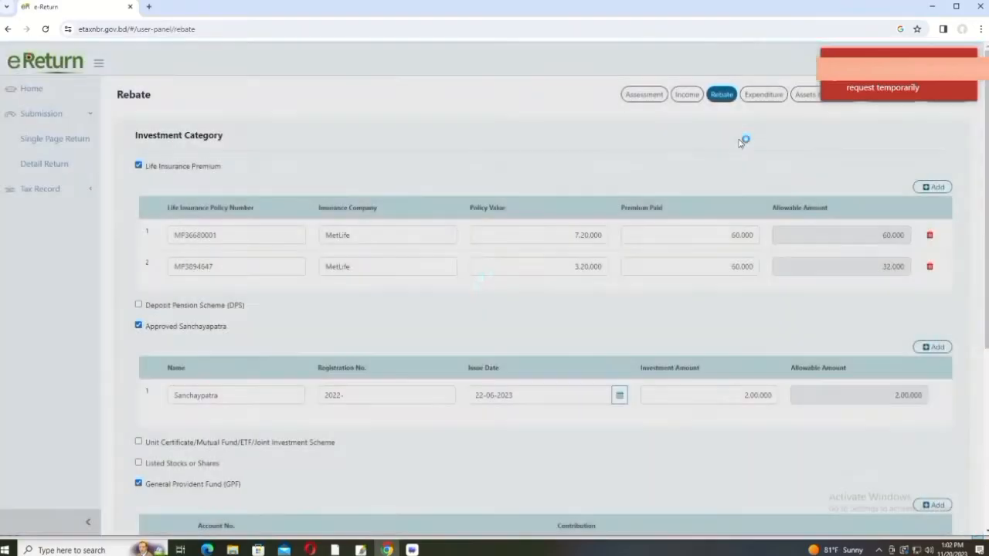
{"action": "scroll", "coordinate": [727, 170], "scroll_direction": "down", "scroll_amount": 5}
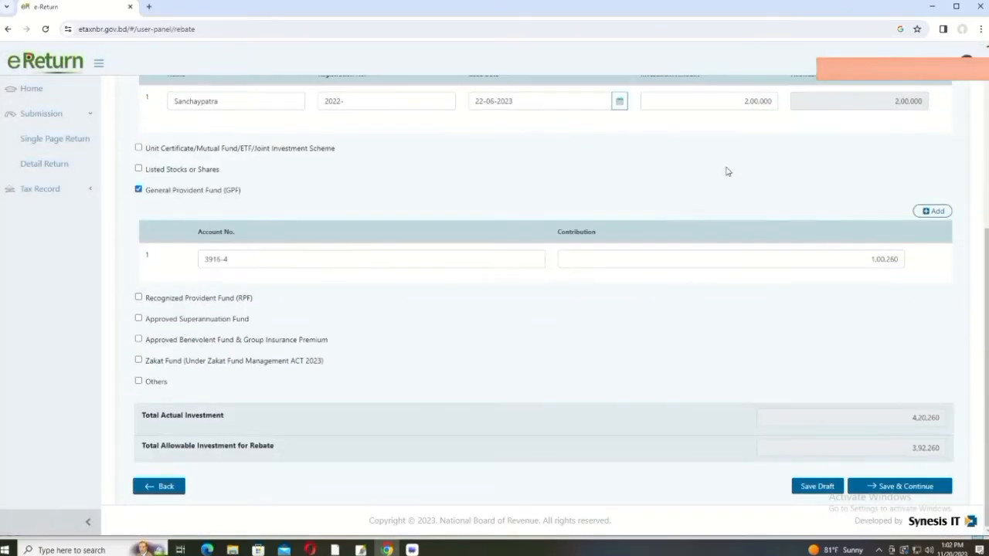
{"action": "scroll", "coordinate": [724, 182], "scroll_direction": "up", "scroll_amount": 4}
{"action": "scroll", "coordinate": [726, 180], "scroll_direction": "down", "scroll_amount": 4}
{"action": "left_click", "coordinate": [897, 491]}
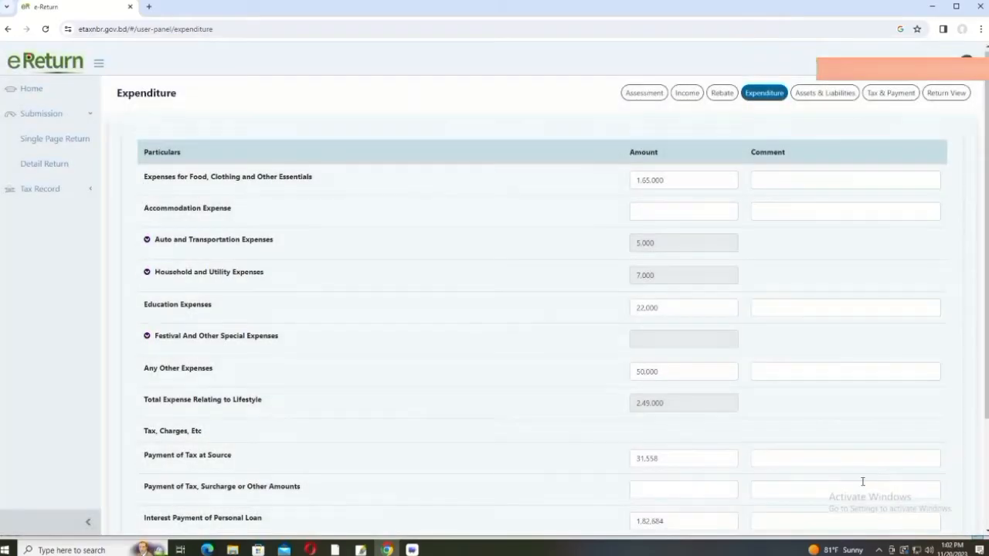
{"action": "scroll", "coordinate": [869, 490], "scroll_direction": "down", "scroll_amount": 3}
Step: Save the expenditure figures and review the Assets & Liabilities page
{"action": "left_click", "coordinate": [878, 474]}
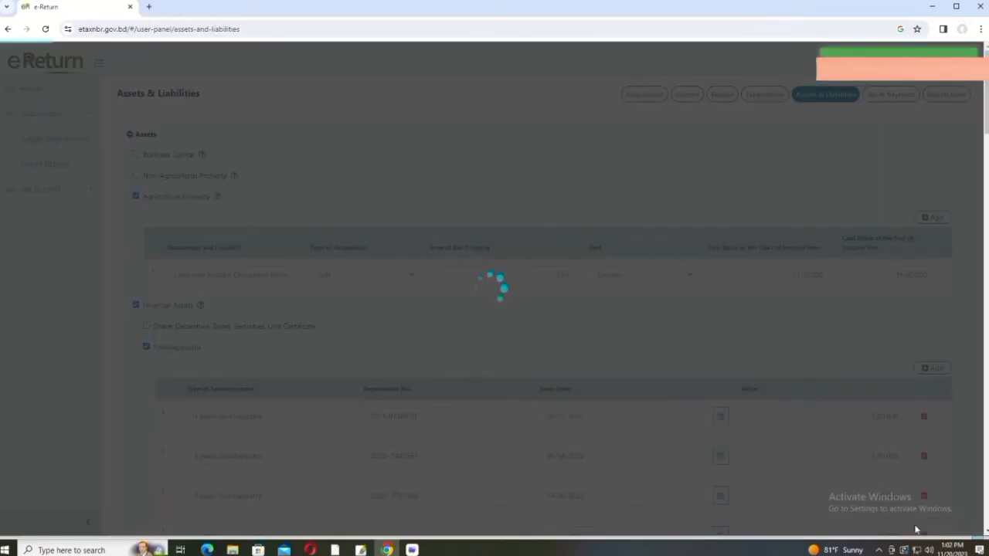
{"action": "scroll", "coordinate": [830, 418], "scroll_direction": "down", "scroll_amount": 4}
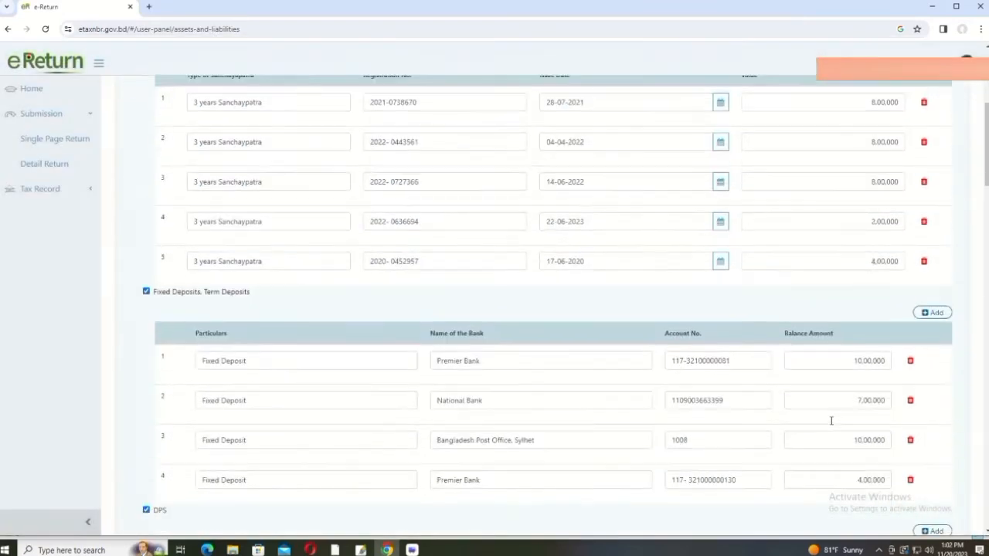
{"action": "scroll", "coordinate": [832, 424], "scroll_direction": "down", "scroll_amount": 2}
{"action": "scroll", "coordinate": [833, 421], "scroll_direction": "up", "scroll_amount": 6}
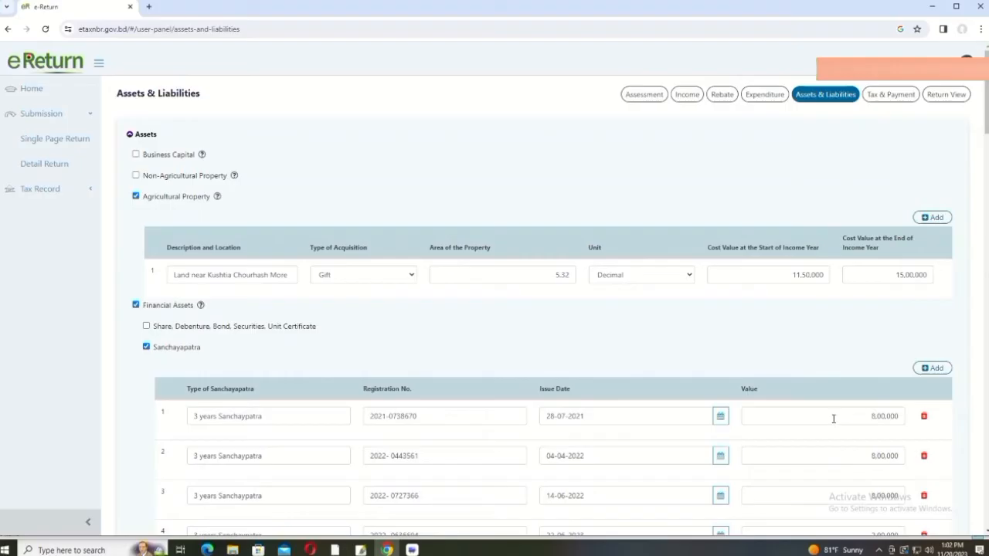
{"action": "scroll", "coordinate": [655, 410], "scroll_direction": "down", "scroll_amount": 8}
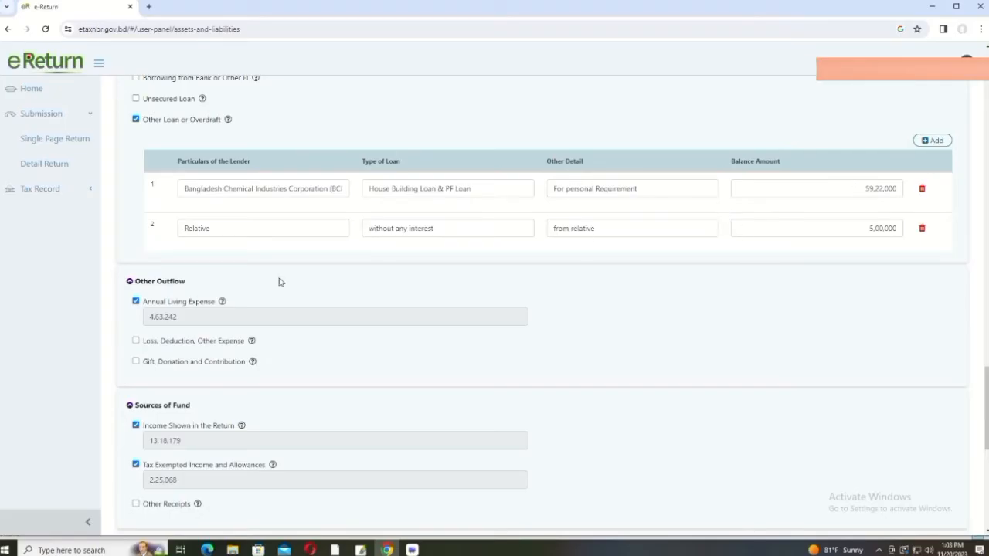
Step: Check the Annual Living Expense figure, then go back to the Expenditure page
{"action": "left_click", "coordinate": [204, 318]}
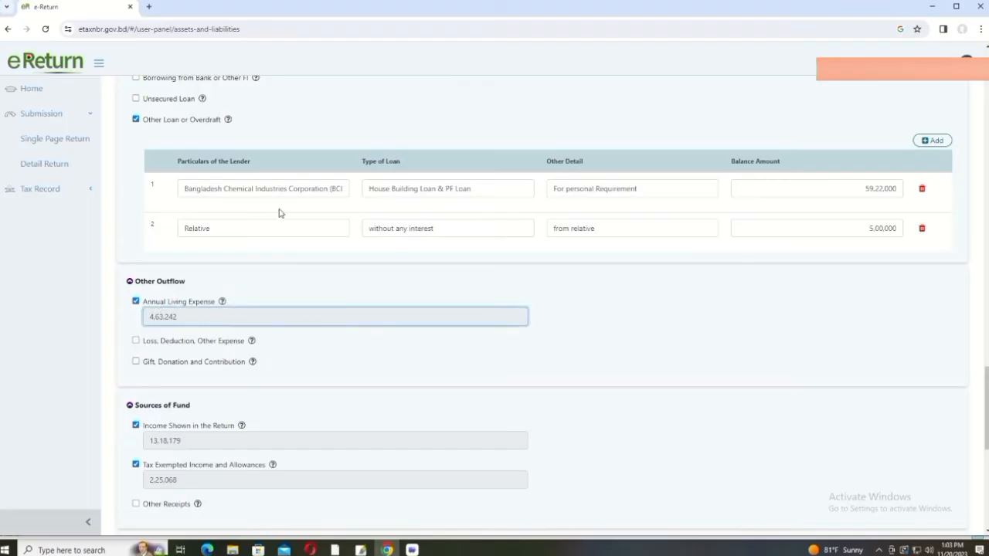
{"action": "scroll", "coordinate": [349, 246], "scroll_direction": "up", "scroll_amount": 20}
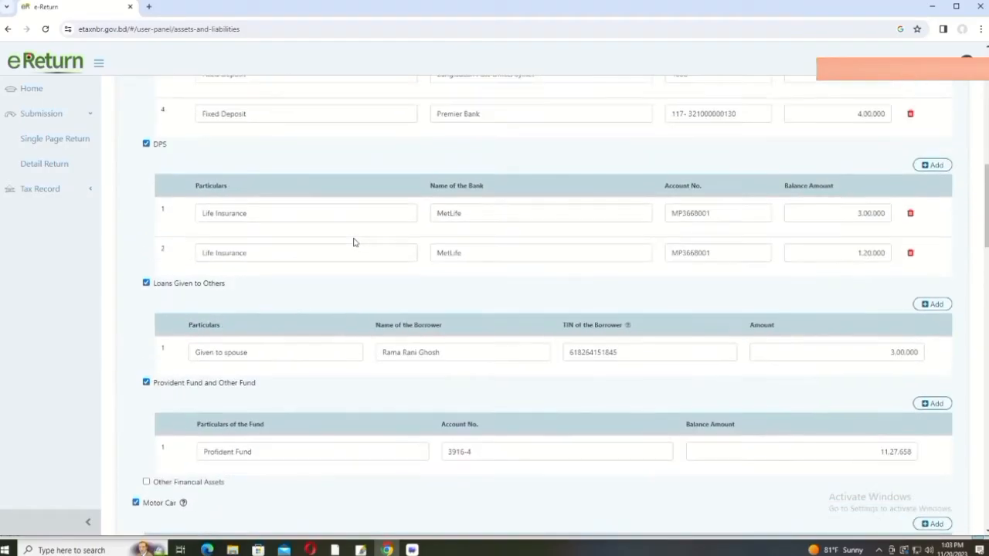
{"action": "scroll", "coordinate": [355, 241], "scroll_direction": "up", "scroll_amount": 5}
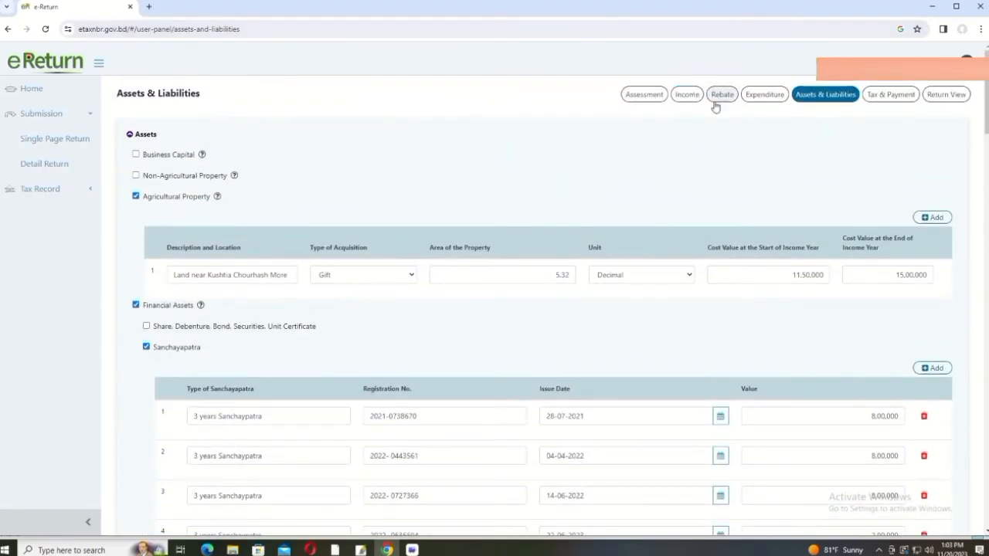
{"action": "left_click", "coordinate": [764, 94]}
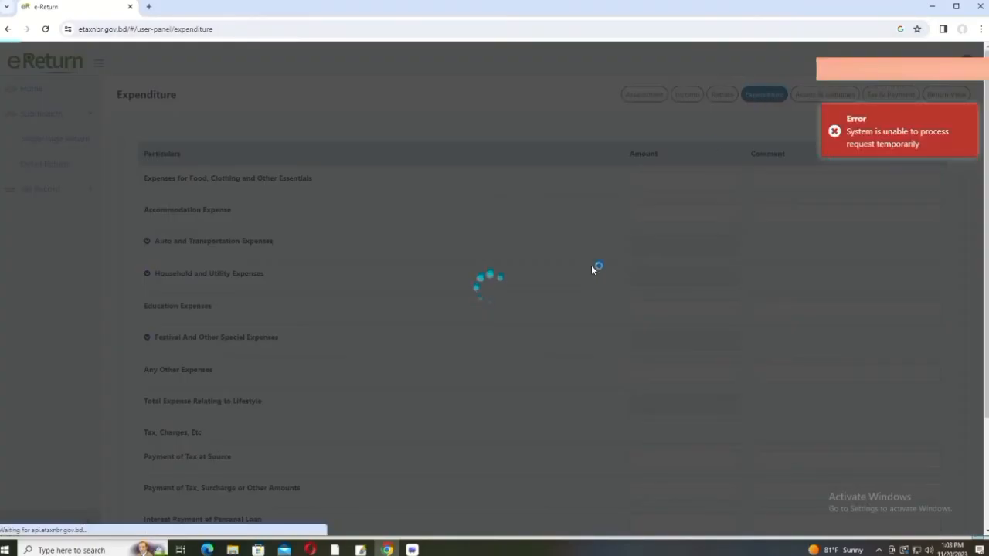
Step: Reopen the Income section and save the employment income again
{"action": "scroll", "coordinate": [581, 271], "scroll_direction": "down", "scroll_amount": 3}
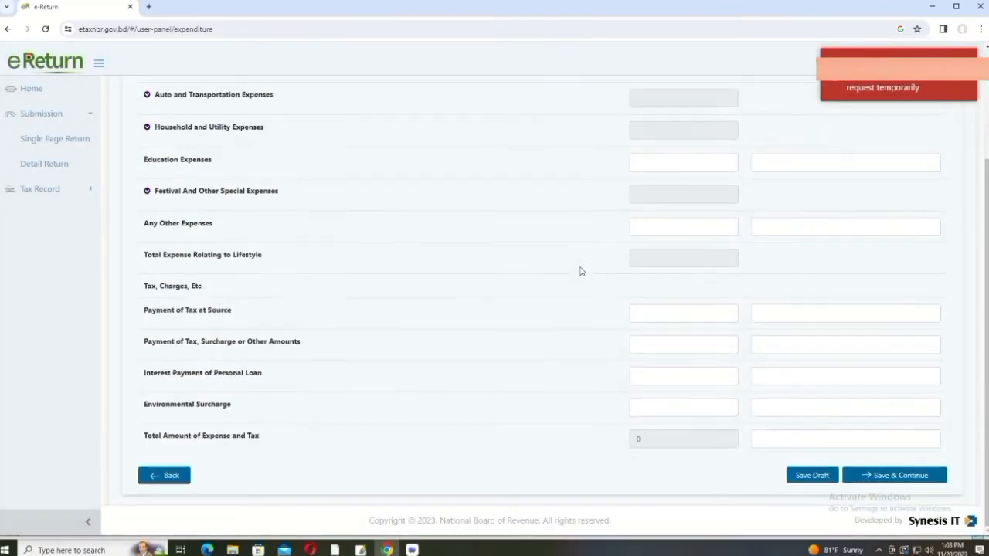
{"action": "scroll", "coordinate": [581, 271], "scroll_direction": "up", "scroll_amount": 3}
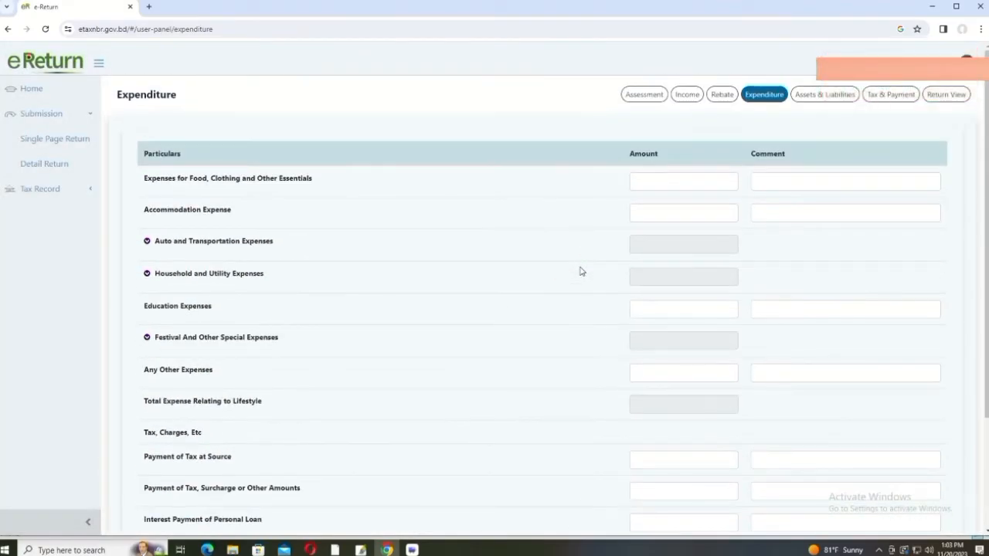
{"action": "scroll", "coordinate": [412, 237], "scroll_direction": "down", "scroll_amount": 3}
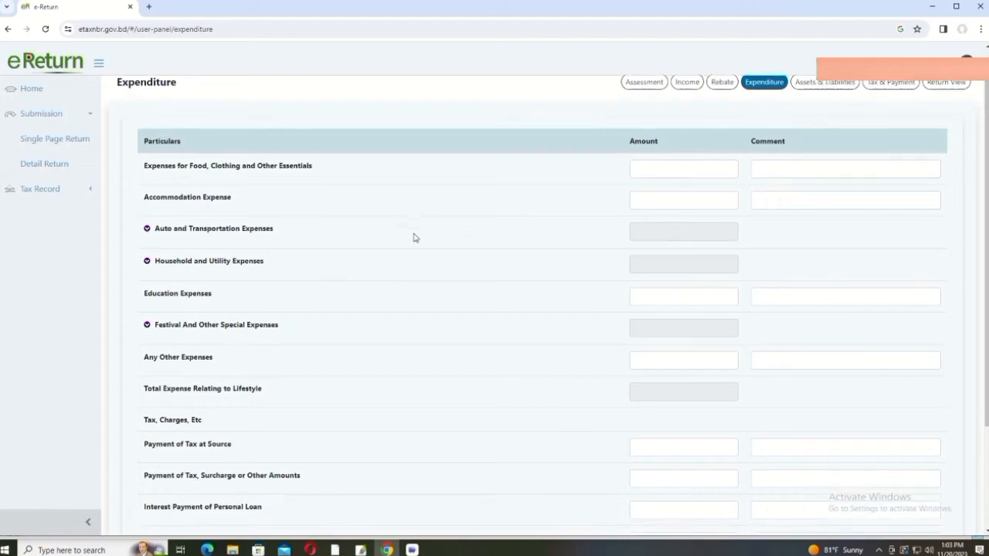
{"action": "scroll", "coordinate": [412, 237], "scroll_direction": "up", "scroll_amount": 2}
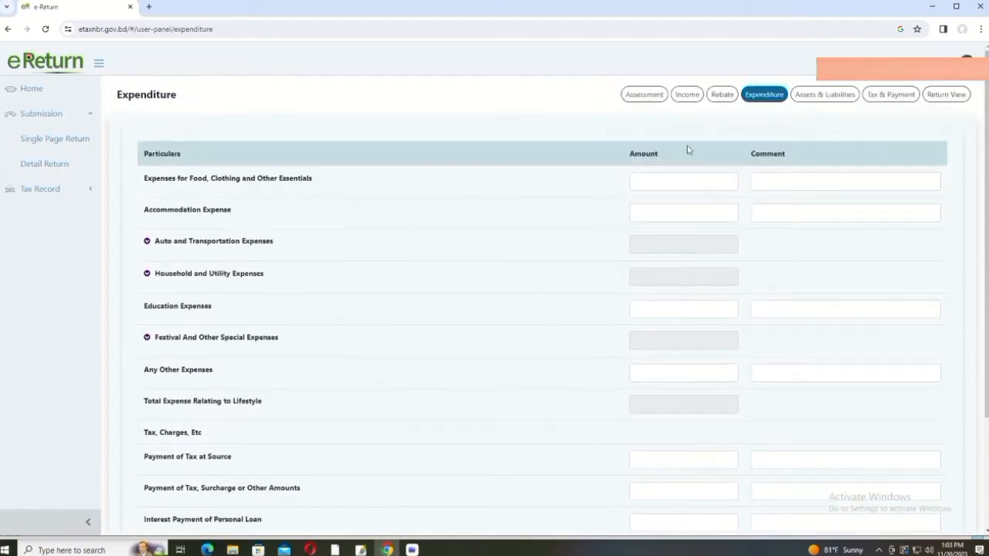
{"action": "left_click", "coordinate": [688, 95]}
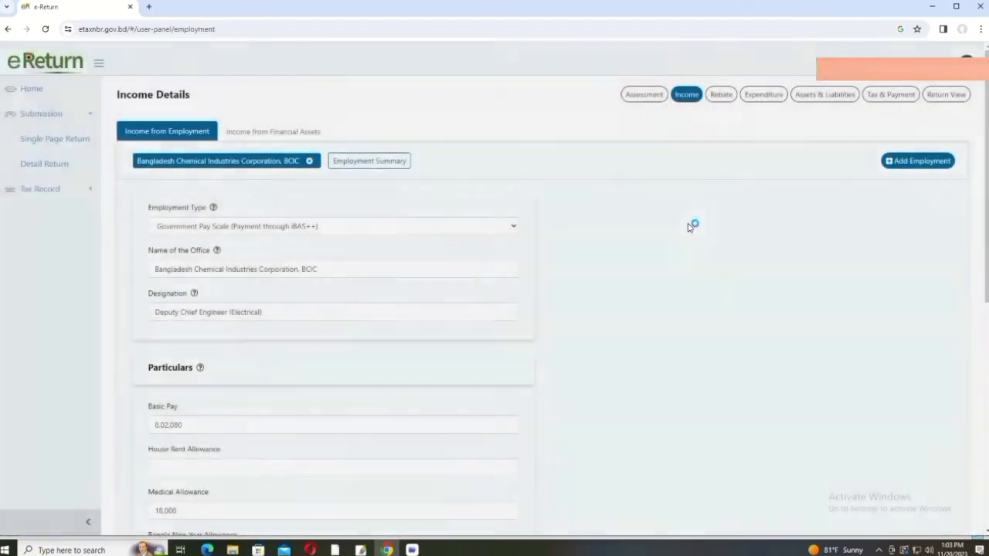
{"action": "scroll", "coordinate": [689, 228], "scroll_direction": "down", "scroll_amount": 5}
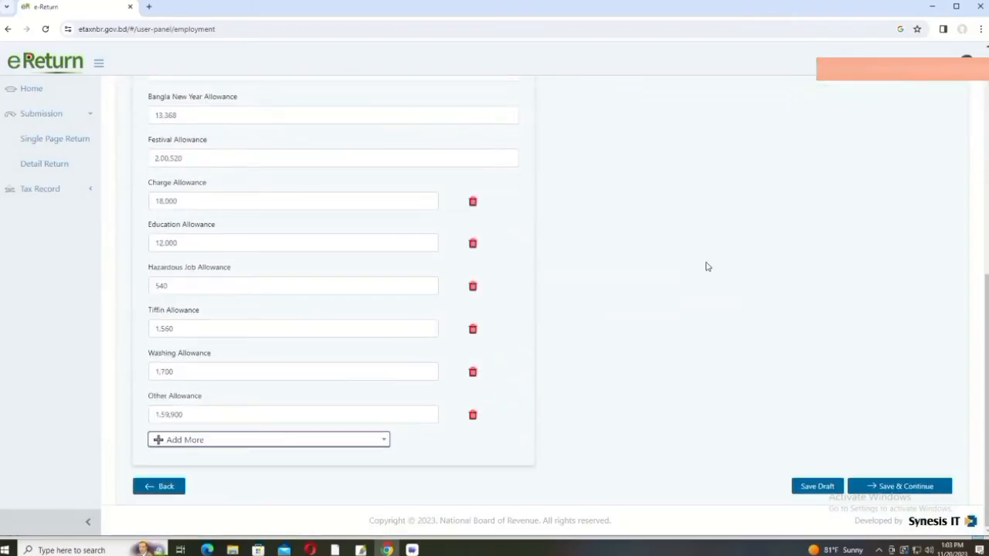
{"action": "left_click", "coordinate": [906, 486]}
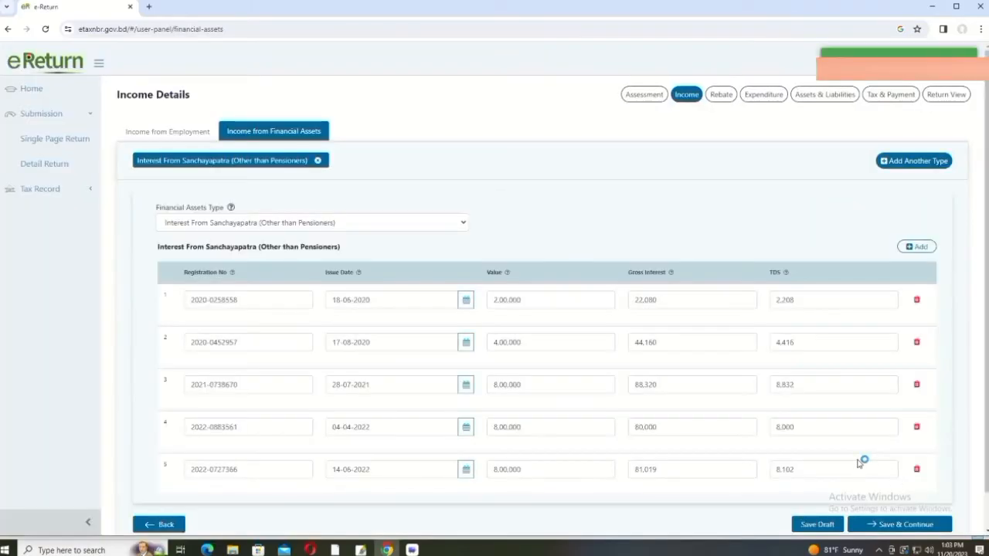
Step: Save the financial asset income, then move through the Income and Rebate sections
{"action": "scroll", "coordinate": [860, 456], "scroll_direction": "down", "scroll_amount": 1}
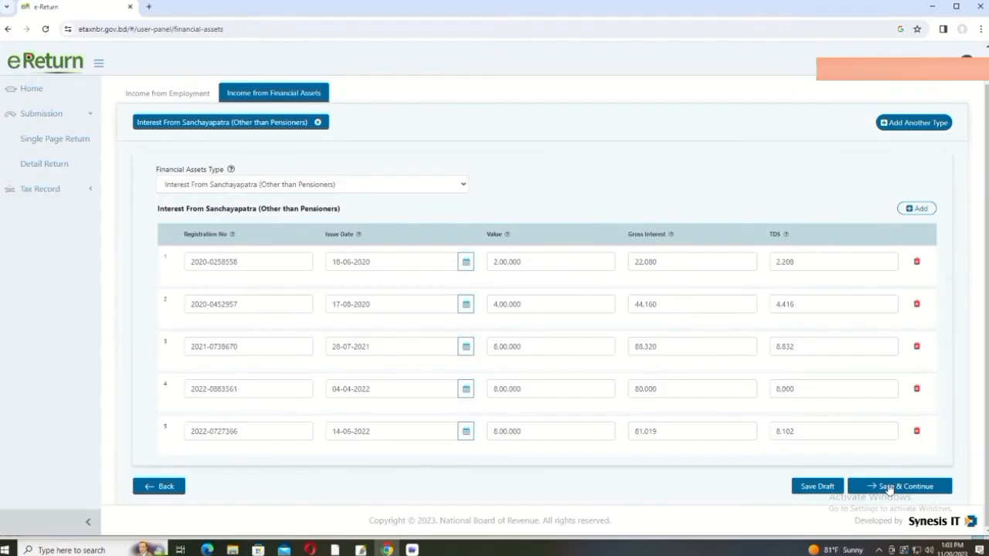
{"action": "left_click", "coordinate": [888, 481]}
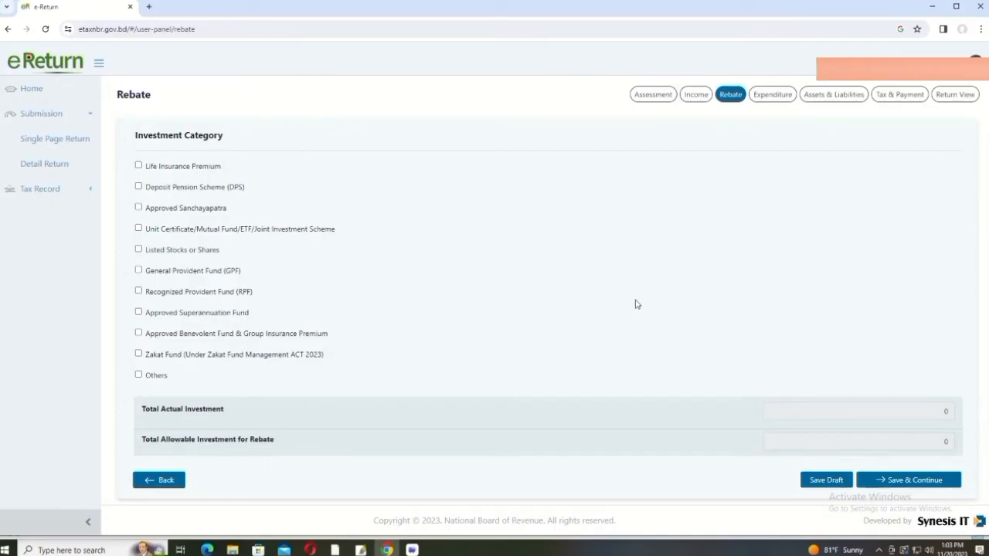
{"action": "left_click", "coordinate": [695, 94]}
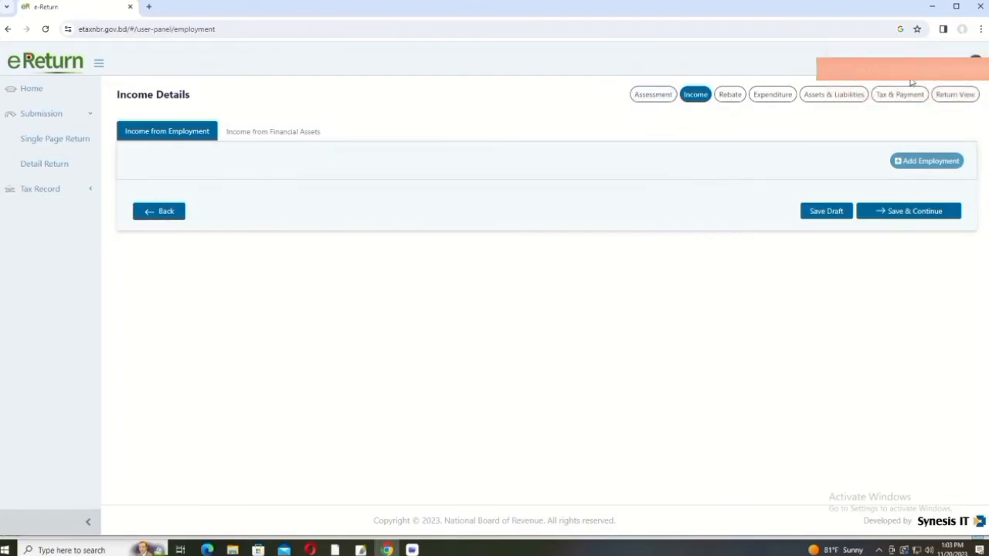
{"action": "left_click", "coordinate": [731, 95]}
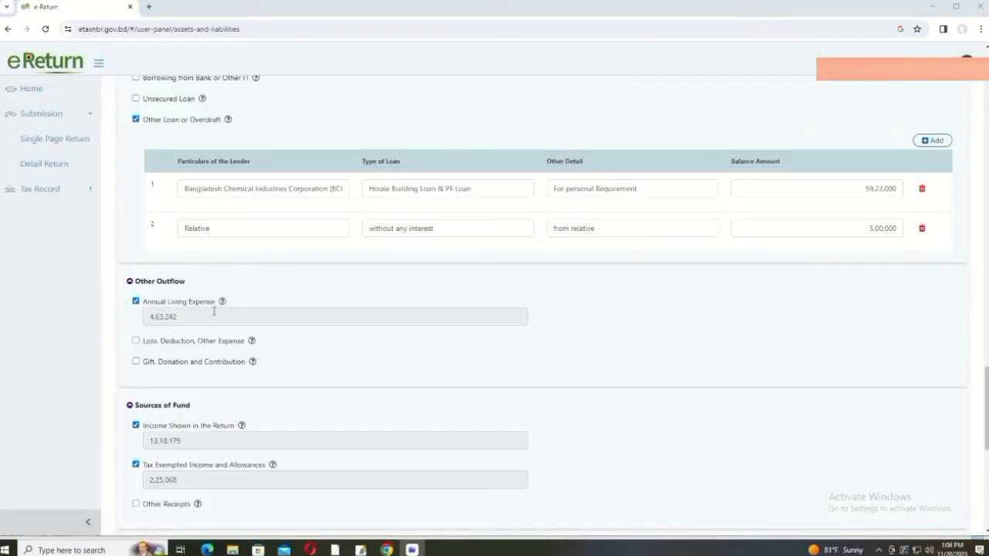
{"action": "scroll", "coordinate": [747, 190], "scroll_direction": "up", "scroll_amount": 15}
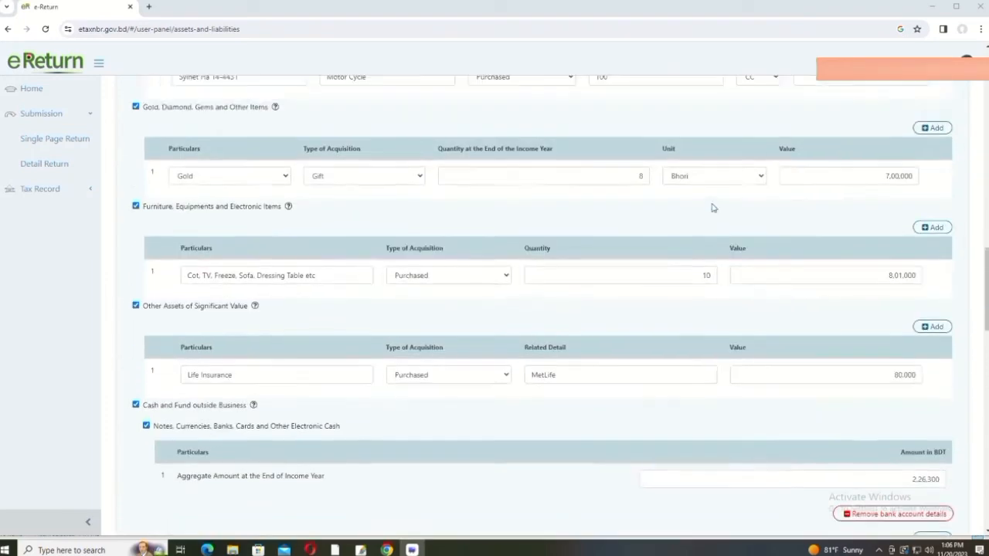
{"action": "scroll", "coordinate": [711, 210], "scroll_direction": "up", "scroll_amount": 10}
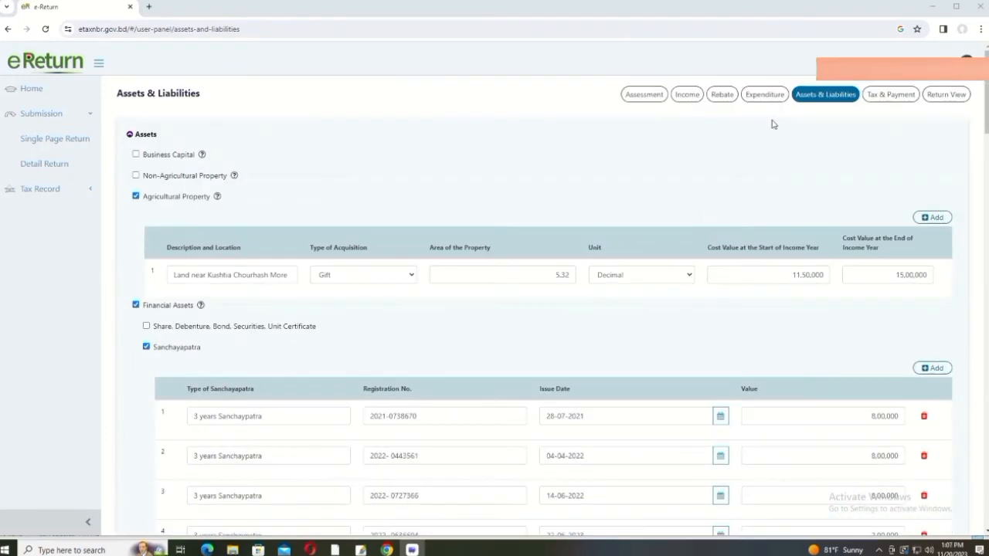
{"action": "left_click", "coordinate": [765, 94]}
{"action": "scroll", "coordinate": [661, 249], "scroll_direction": "down", "scroll_amount": 3}
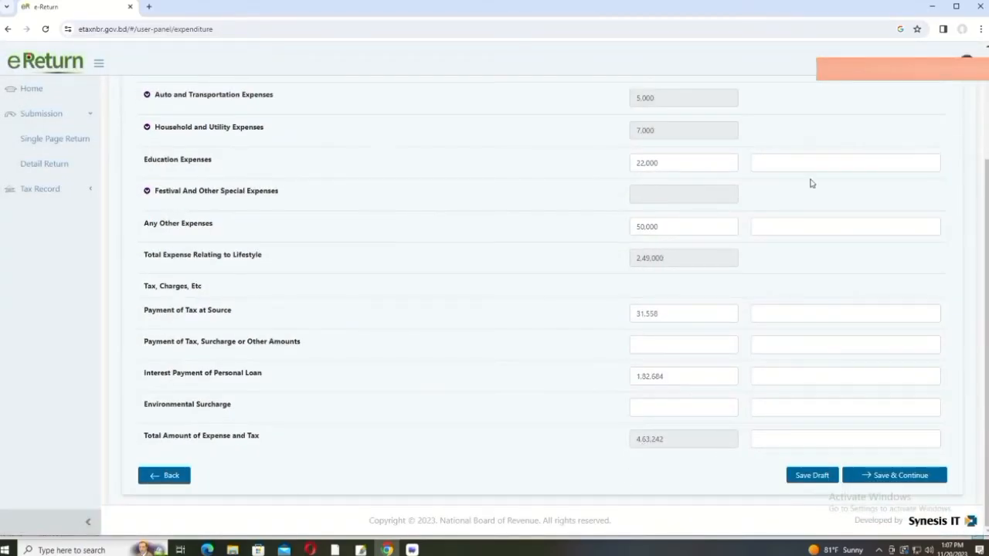
{"action": "scroll", "coordinate": [738, 265], "scroll_direction": "up", "scroll_amount": 3}
{"action": "left_click", "coordinate": [837, 94]}
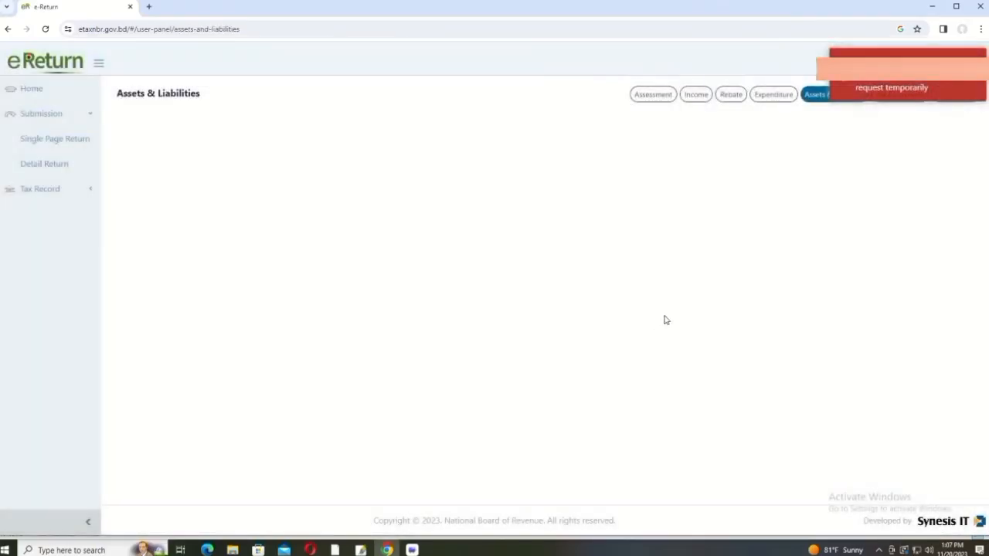
{"action": "left_click", "coordinate": [776, 97]}
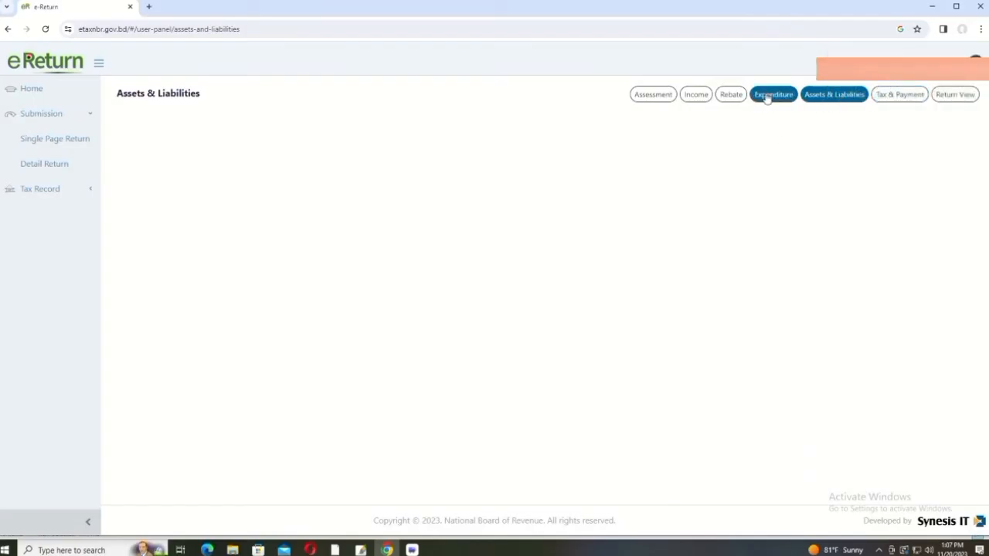
{"action": "left_click", "coordinate": [768, 96]}
{"action": "scroll", "coordinate": [762, 282], "scroll_direction": "down", "scroll_amount": 3}
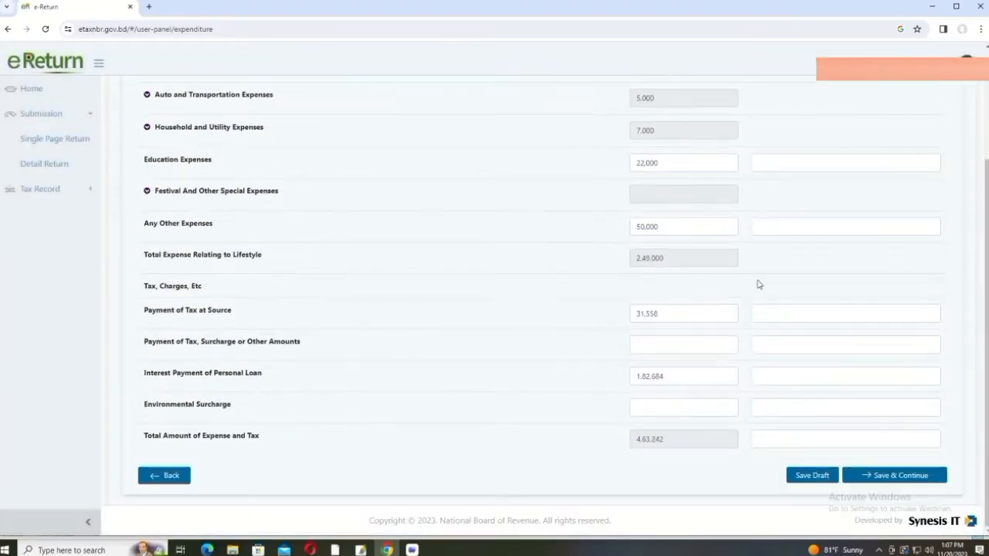
{"action": "left_click", "coordinate": [893, 476]}
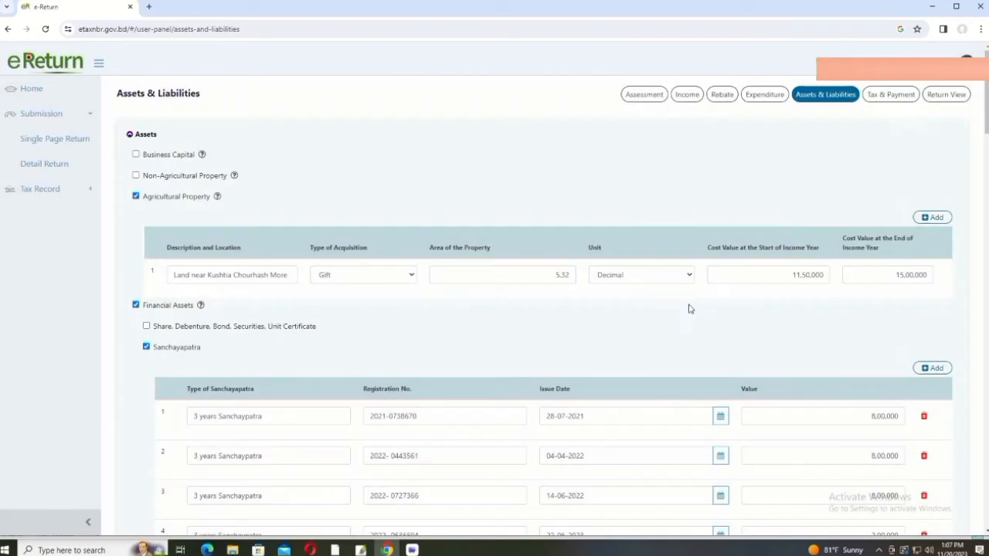
{"action": "scroll", "coordinate": [686, 308], "scroll_direction": "down", "scroll_amount": 4}
{"action": "scroll", "coordinate": [684, 308], "scroll_direction": "down", "scroll_amount": 15}
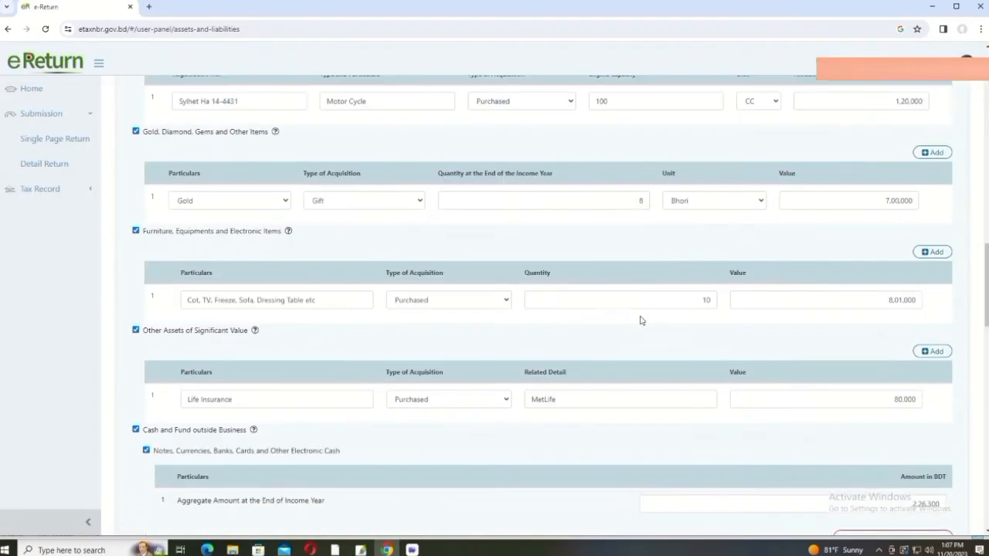
{"action": "scroll", "coordinate": [564, 334], "scroll_direction": "down", "scroll_amount": 5}
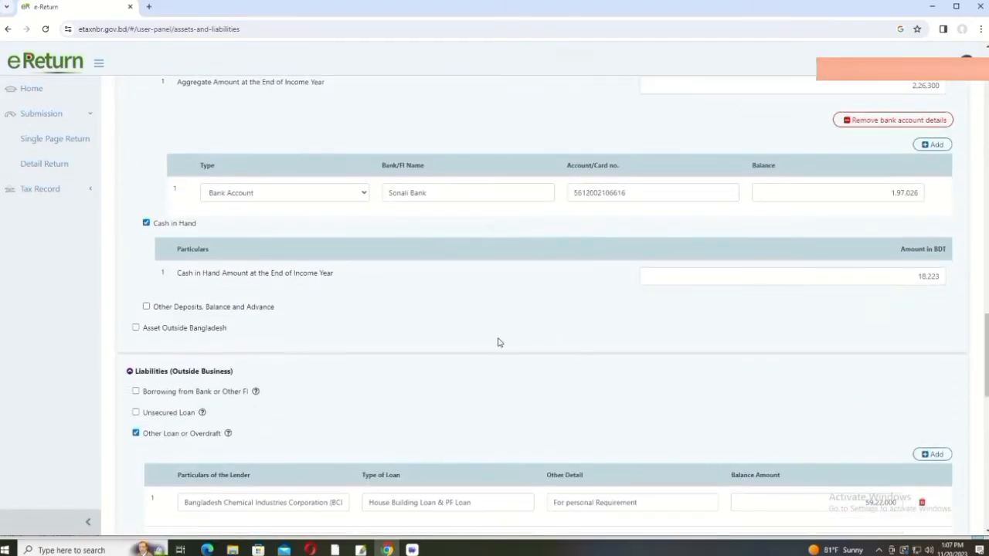
{"action": "scroll", "coordinate": [499, 341], "scroll_direction": "down", "scroll_amount": 7}
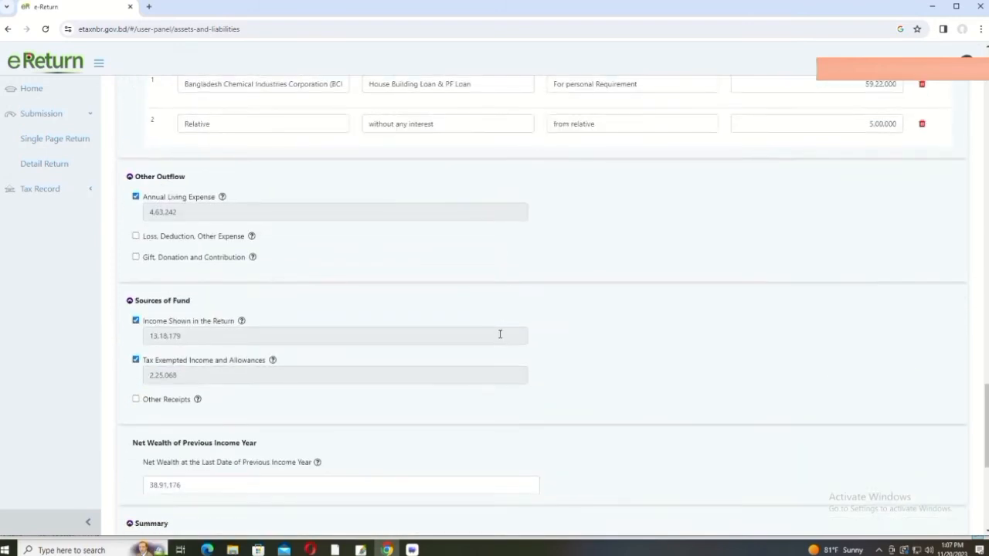
{"action": "scroll", "coordinate": [498, 333], "scroll_direction": "down", "scroll_amount": 1}
{"action": "scroll", "coordinate": [499, 333], "scroll_direction": "up", "scroll_amount": 5}
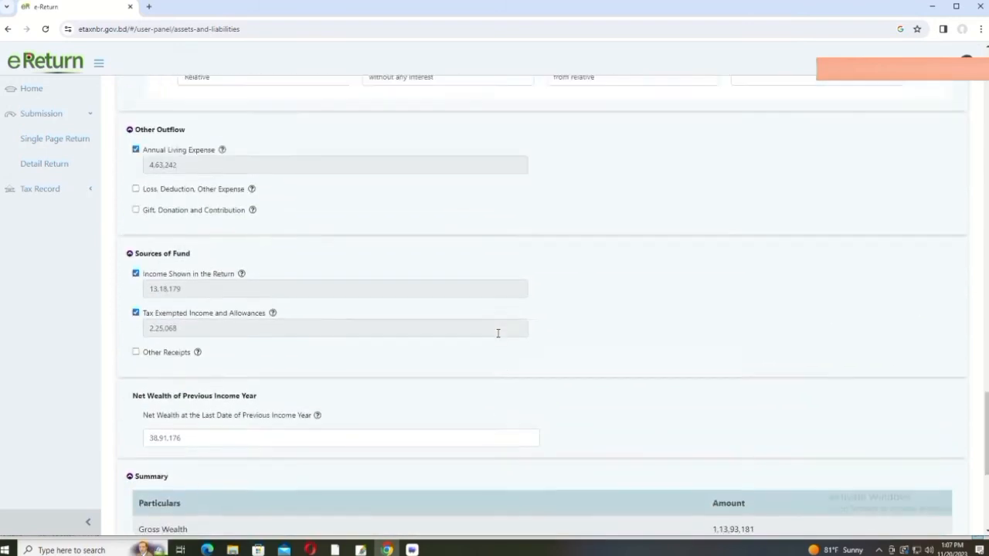
{"action": "scroll", "coordinate": [499, 338], "scroll_direction": "up", "scroll_amount": 1}
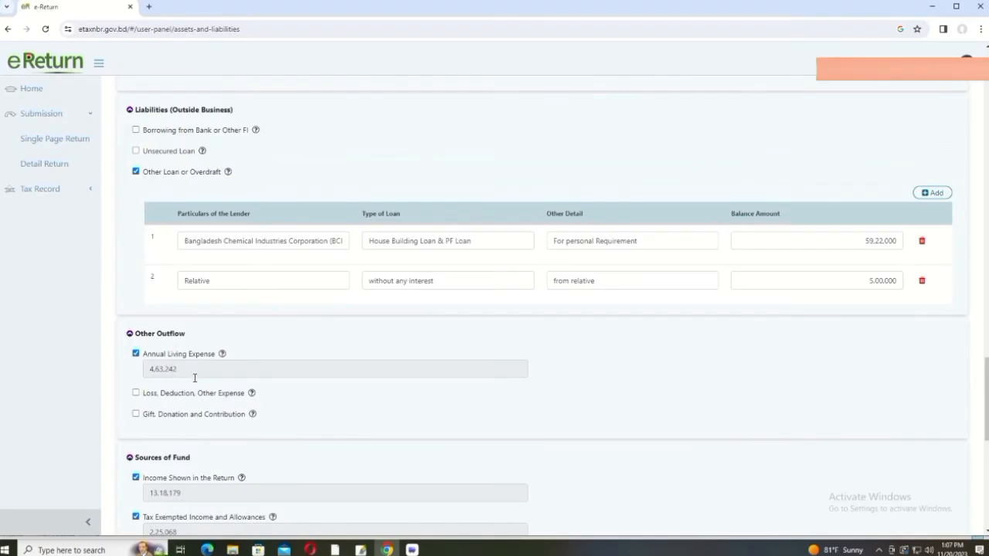
{"action": "scroll", "coordinate": [629, 291], "scroll_direction": "up", "scroll_amount": 15}
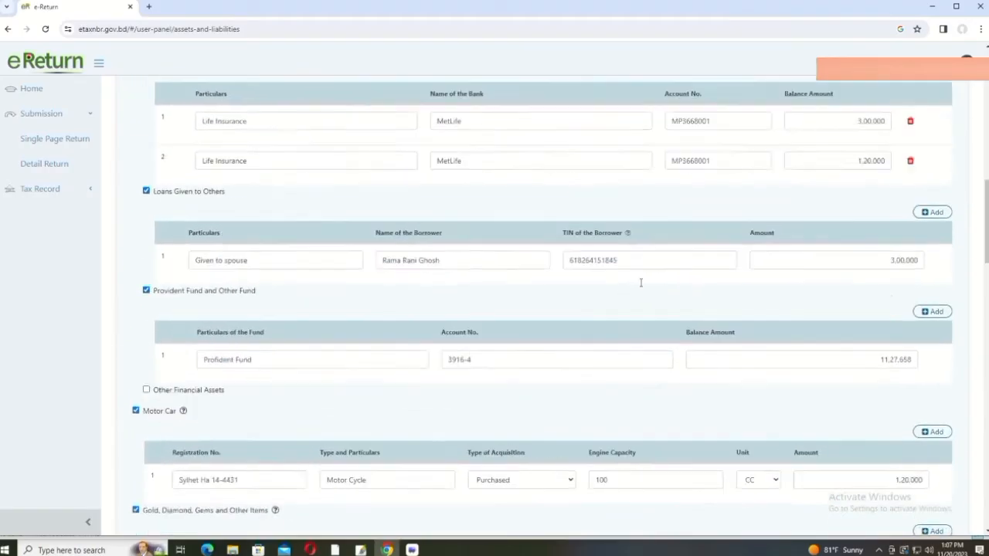
{"action": "scroll", "coordinate": [647, 277], "scroll_direction": "up", "scroll_amount": 10}
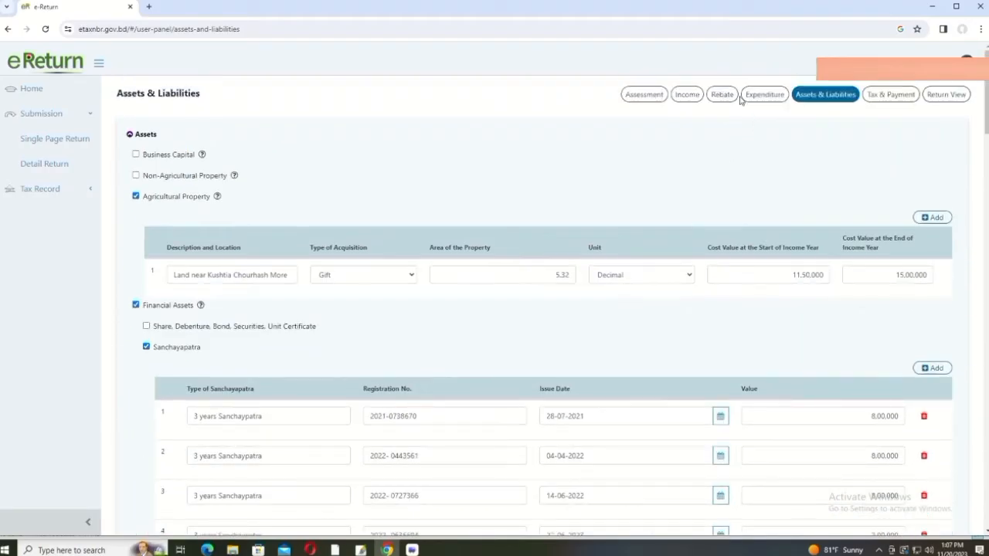
{"action": "left_click", "coordinate": [764, 96]}
{"action": "scroll", "coordinate": [531, 311], "scroll_direction": "down", "scroll_amount": 2}
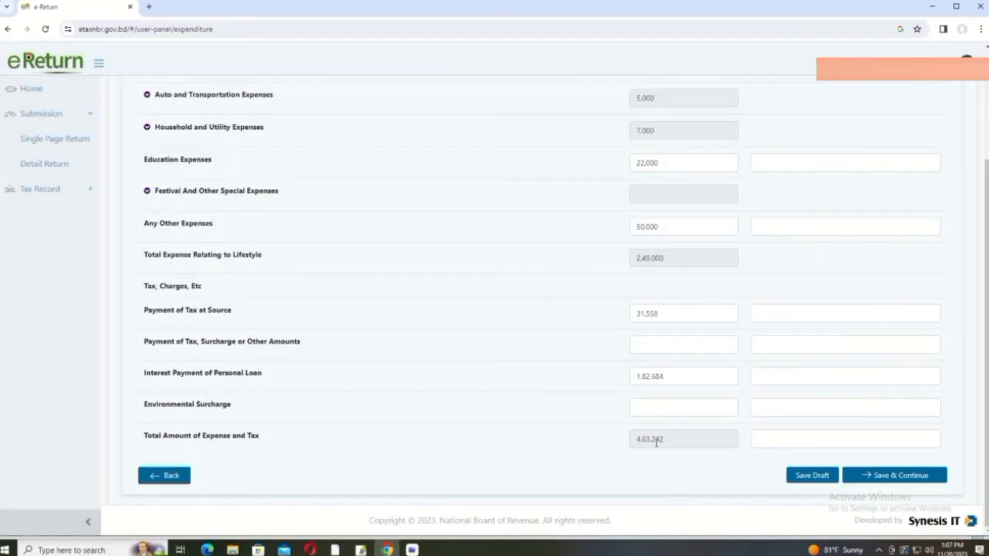
{"action": "scroll", "coordinate": [659, 421], "scroll_direction": "up", "scroll_amount": 2}
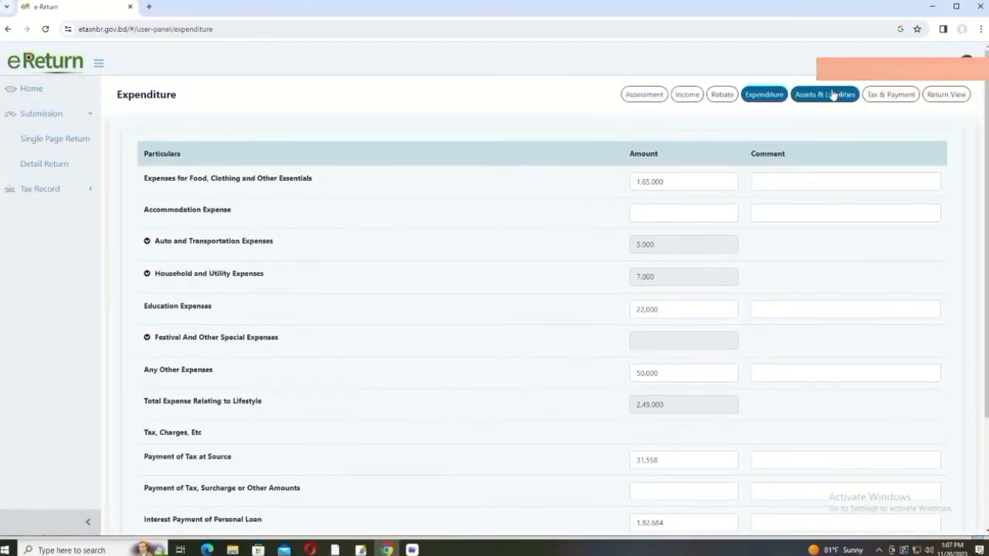
{"action": "left_click", "coordinate": [832, 95]}
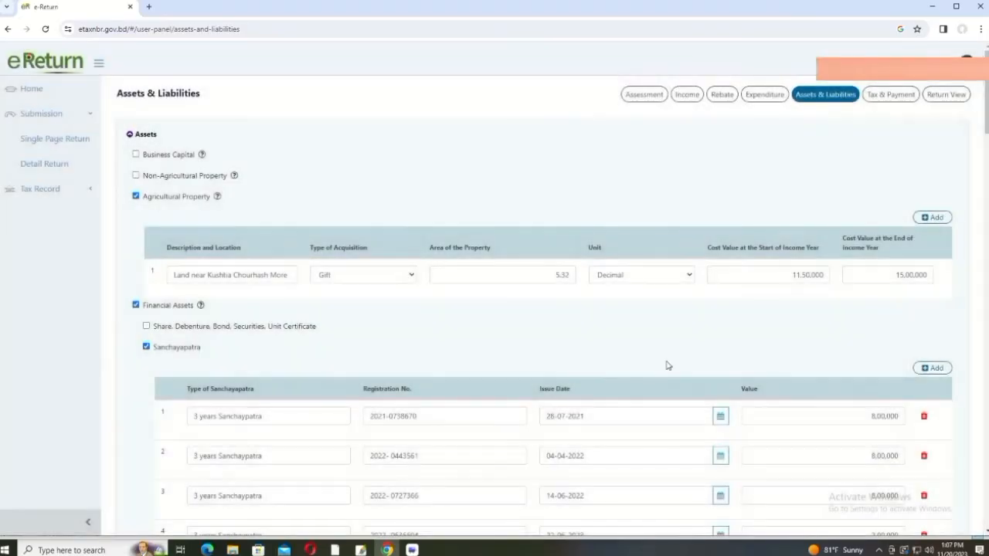
{"action": "scroll", "coordinate": [669, 366], "scroll_direction": "down", "scroll_amount": 15}
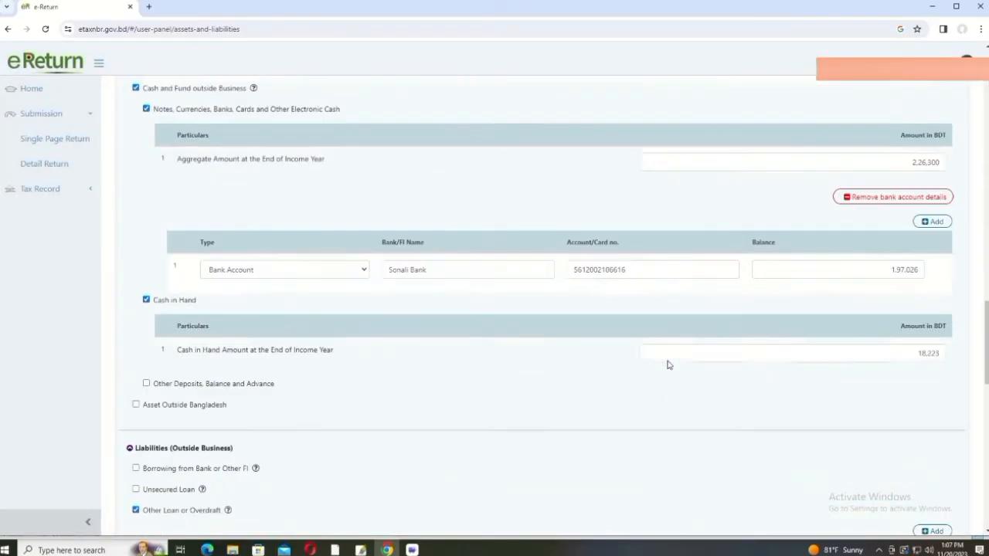
{"action": "scroll", "coordinate": [669, 365], "scroll_direction": "down", "scroll_amount": 4}
{"action": "scroll", "coordinate": [578, 379], "scroll_direction": "down", "scroll_amount": 7}
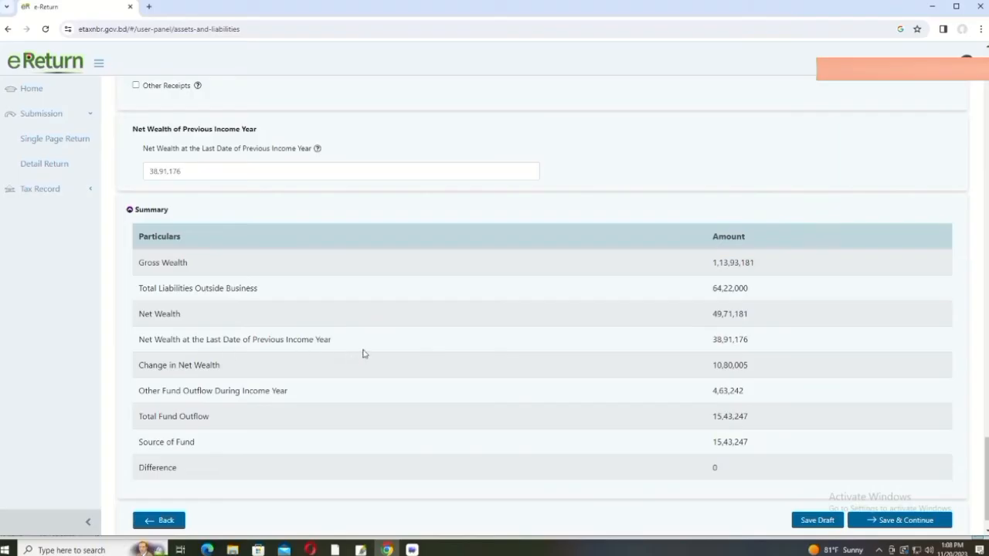
{"action": "left_click", "coordinate": [206, 174]}
{"action": "left_click_drag", "start_coordinate": [186, 171], "coordinate": [141, 174]}
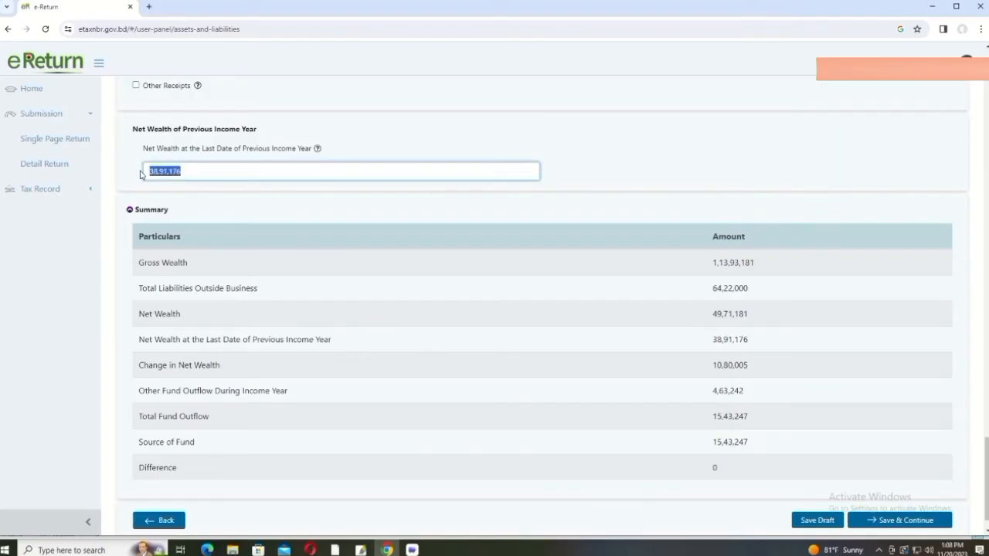
{"action": "left_click", "coordinate": [208, 174]}
{"action": "left_click_drag", "start_coordinate": [196, 174], "coordinate": [140, 178]}
{"action": "left_click", "coordinate": [246, 174]}
{"action": "left_click", "coordinate": [261, 372]}
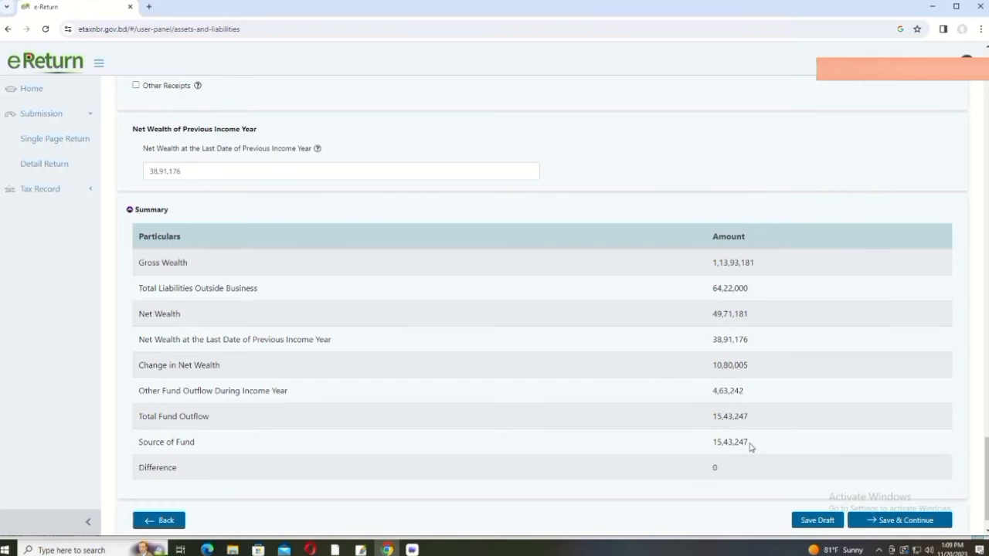
Step: Review the assets list, leaving the Cash in Hand amount unchanged
{"action": "scroll", "coordinate": [746, 445], "scroll_direction": "up", "scroll_amount": 10}
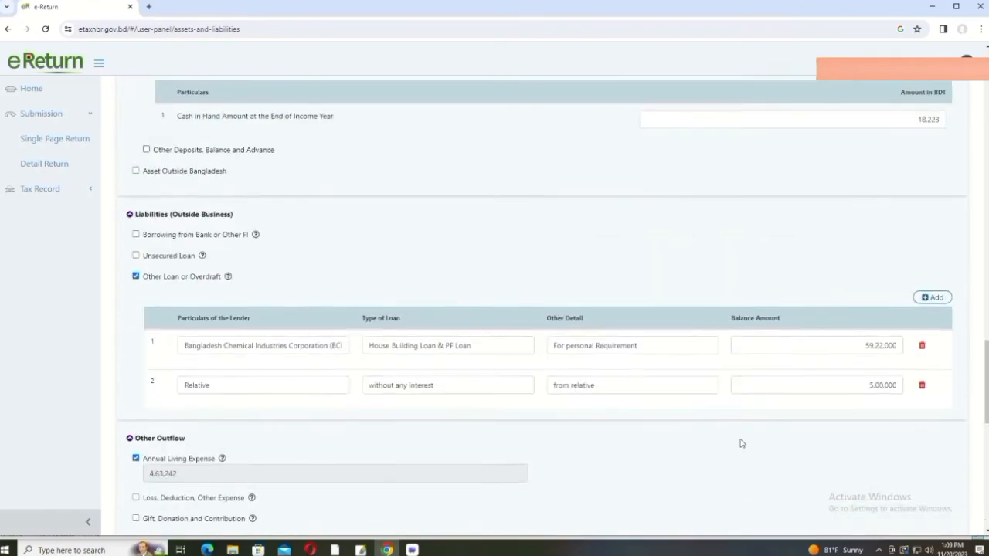
{"action": "scroll", "coordinate": [741, 444], "scroll_direction": "up", "scroll_amount": 3}
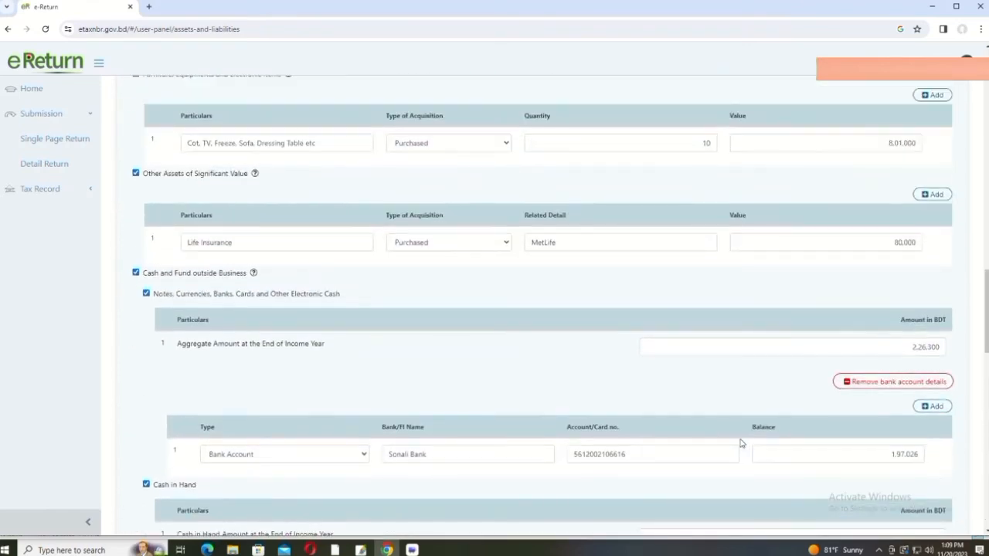
{"action": "scroll", "coordinate": [740, 444], "scroll_direction": "up", "scroll_amount": 1}
{"action": "scroll", "coordinate": [695, 423], "scroll_direction": "down", "scroll_amount": 1}
{"action": "scroll", "coordinate": [377, 343], "scroll_direction": "down", "scroll_amount": 1}
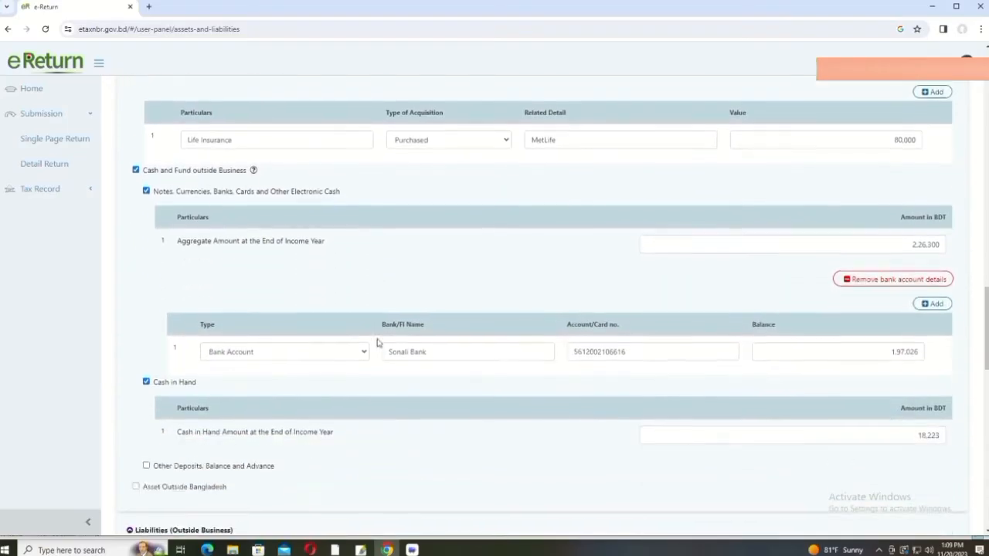
{"action": "scroll", "coordinate": [418, 370], "scroll_direction": "down", "scroll_amount": 1}
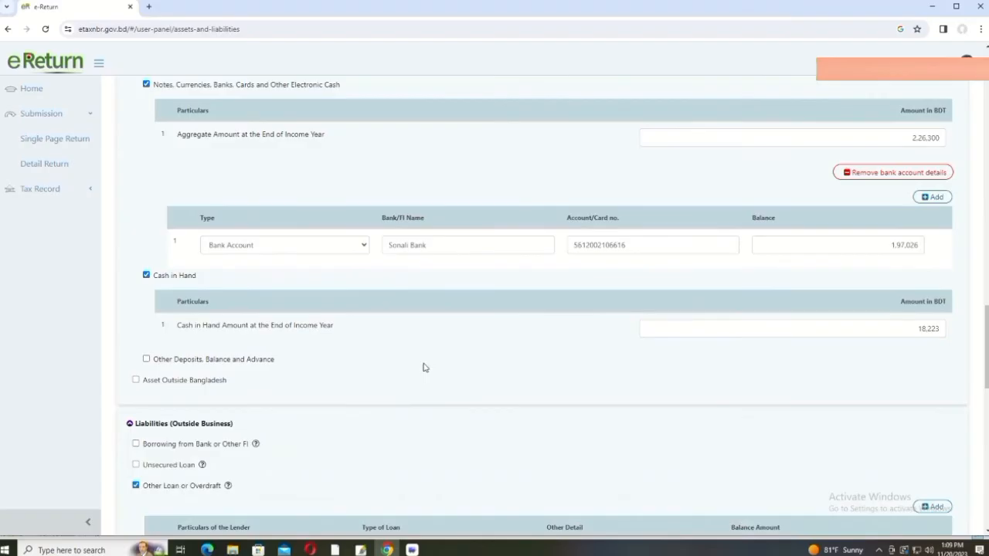
{"action": "scroll", "coordinate": [946, 276], "scroll_direction": "down", "scroll_amount": 1}
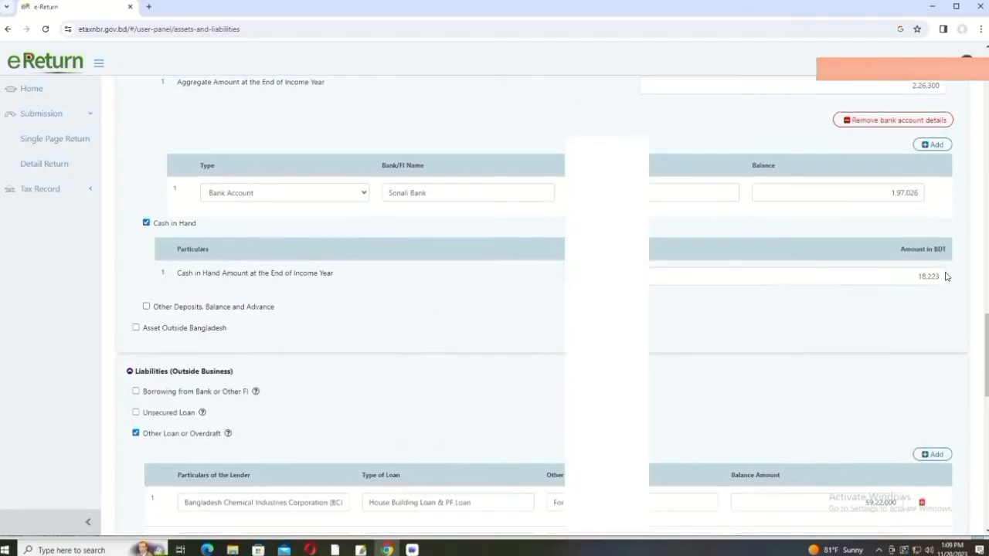
{"action": "left_click_drag", "start_coordinate": [922, 279], "coordinate": [913, 281]}
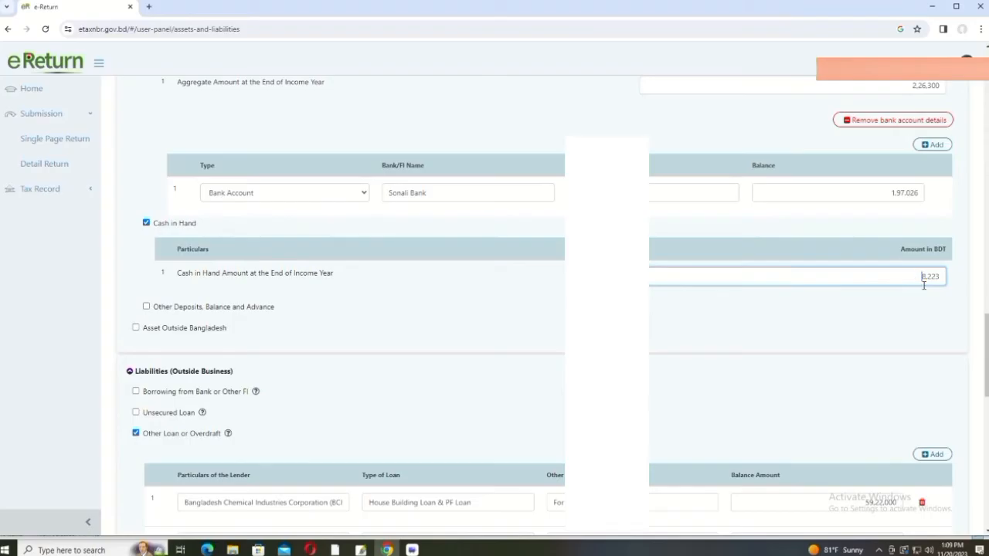
{"action": "left_click", "coordinate": [906, 327]}
Step: Scroll through the assets and liabilities to check the net wealth of 49,71,181
{"action": "scroll", "coordinate": [901, 330], "scroll_direction": "down", "scroll_amount": 3}
{"action": "scroll", "coordinate": [899, 330], "scroll_direction": "down", "scroll_amount": 10}
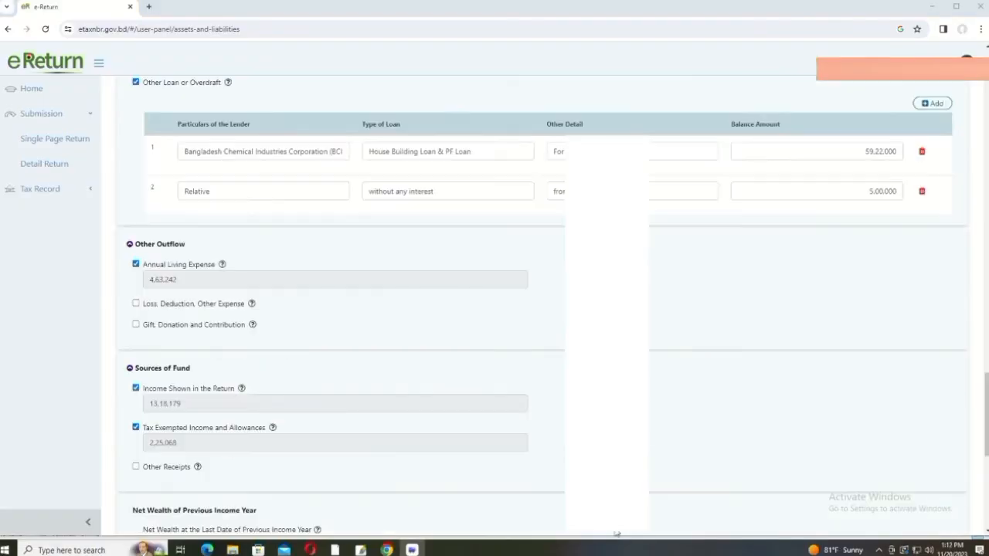
{"action": "scroll", "coordinate": [522, 402], "scroll_direction": "down", "scroll_amount": 5}
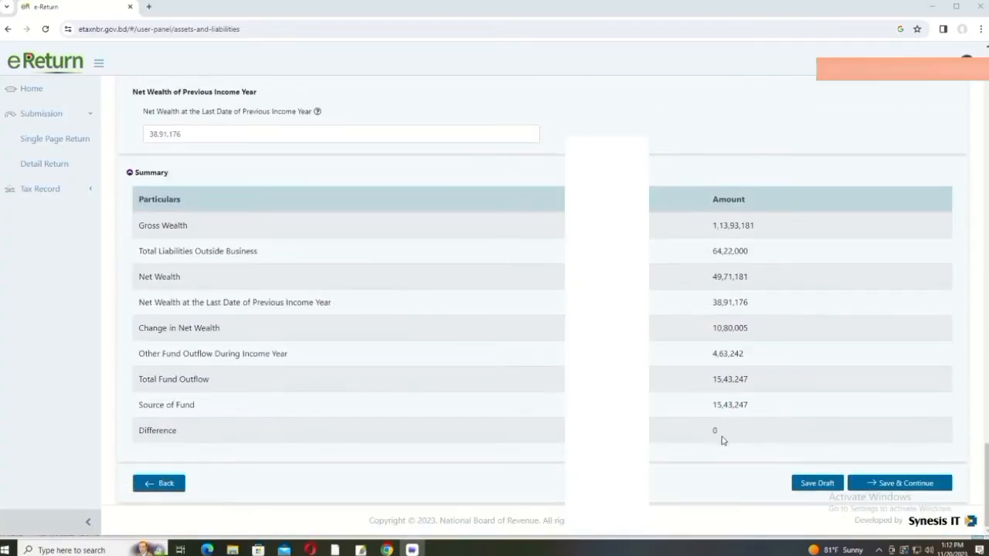
{"action": "scroll", "coordinate": [723, 440], "scroll_direction": "up", "scroll_amount": 2}
{"action": "scroll", "coordinate": [722, 440], "scroll_direction": "up", "scroll_amount": 15}
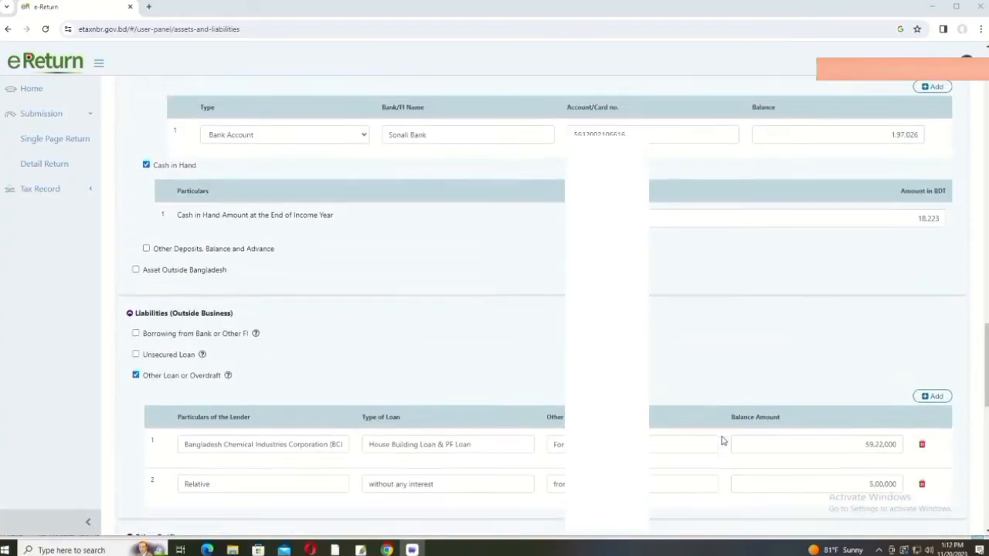
{"action": "scroll", "coordinate": [723, 440], "scroll_direction": "up", "scroll_amount": 15}
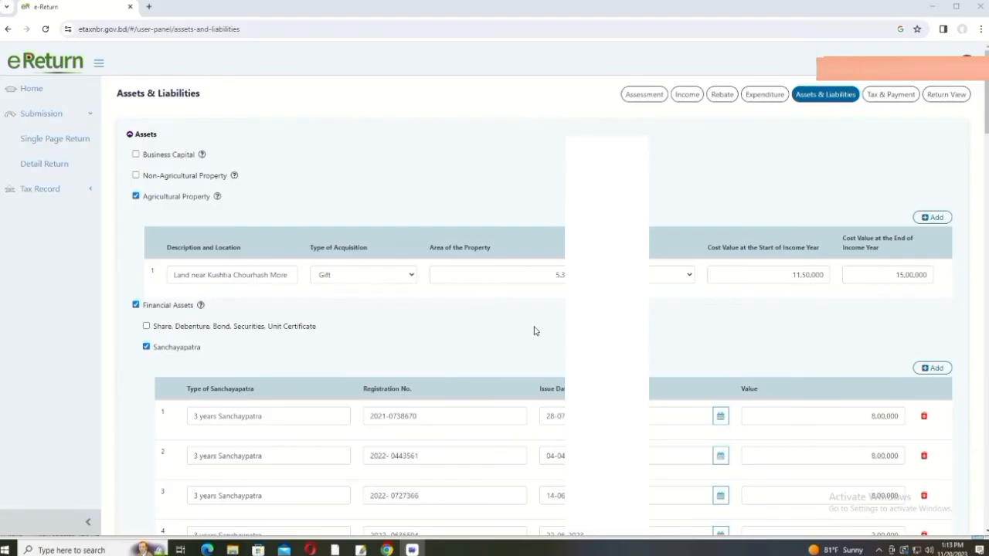
{"action": "scroll", "coordinate": [533, 331], "scroll_direction": "down", "scroll_amount": 3}
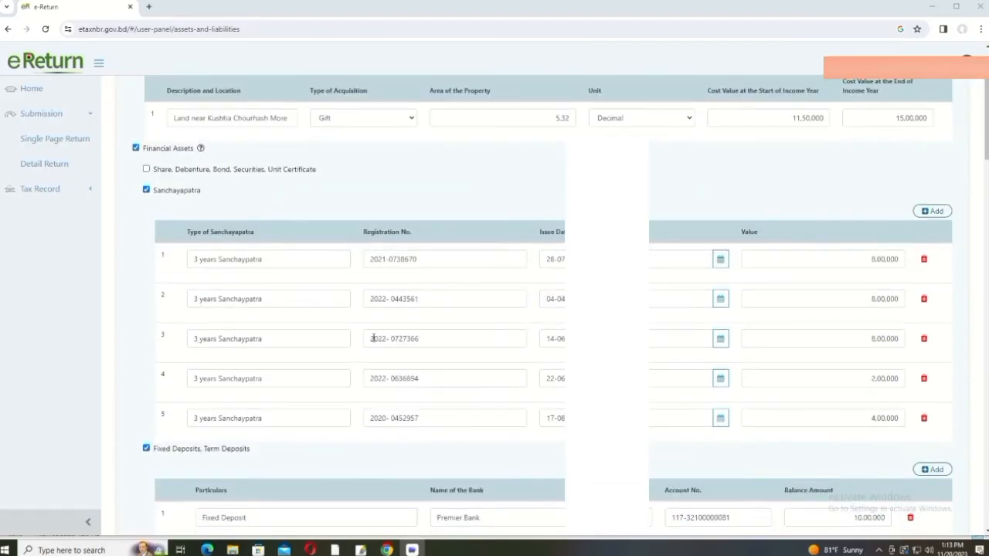
{"action": "scroll", "coordinate": [378, 319], "scroll_direction": "down", "scroll_amount": 1}
{"action": "scroll", "coordinate": [378, 319], "scroll_direction": "down", "scroll_amount": 2}
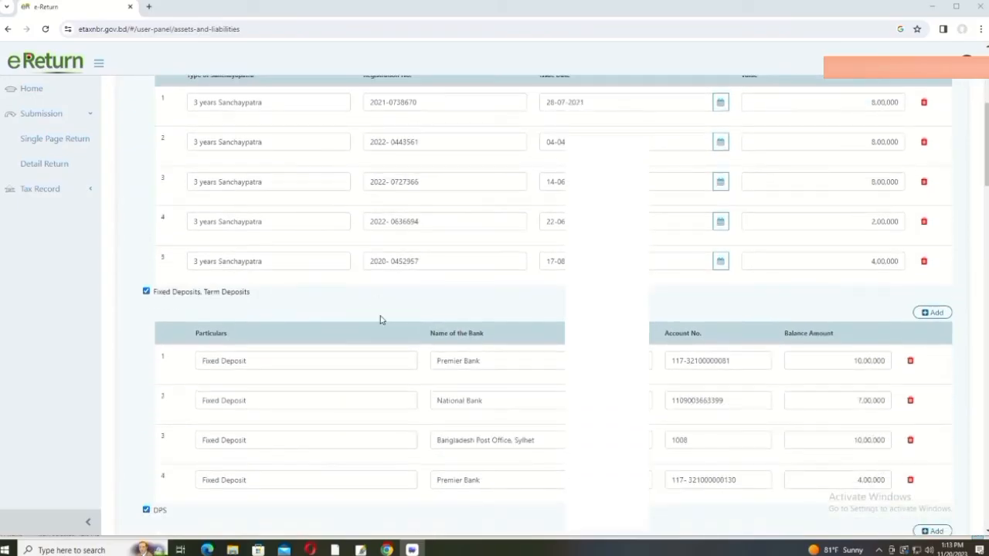
{"action": "scroll", "coordinate": [220, 357], "scroll_direction": "down", "scroll_amount": 3}
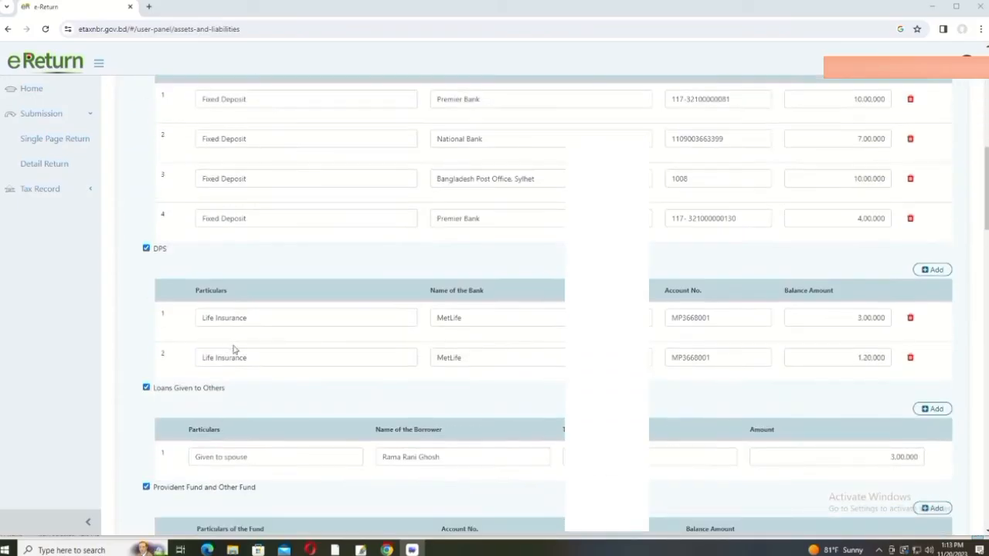
{"action": "scroll", "coordinate": [301, 315], "scroll_direction": "down", "scroll_amount": 1}
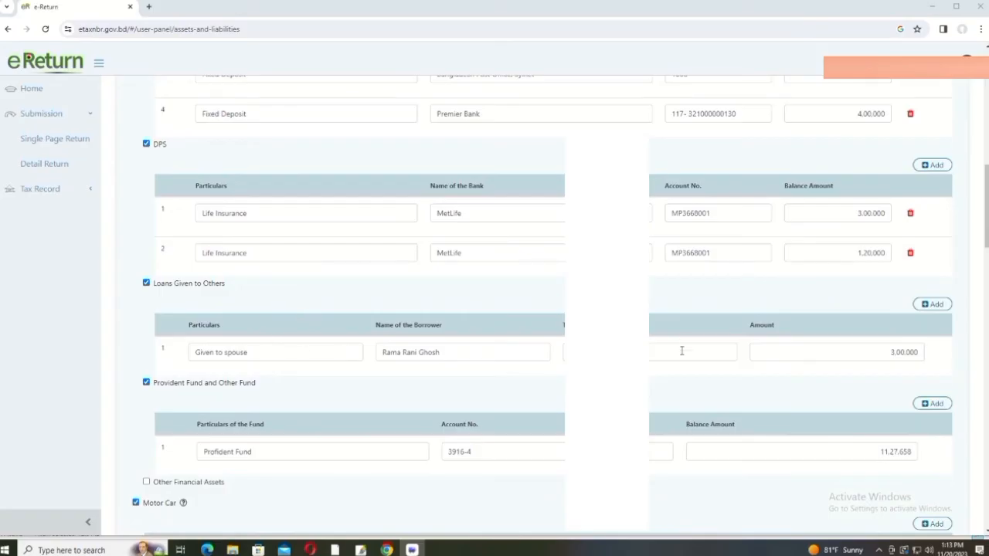
{"action": "scroll", "coordinate": [670, 349], "scroll_direction": "down", "scroll_amount": 1}
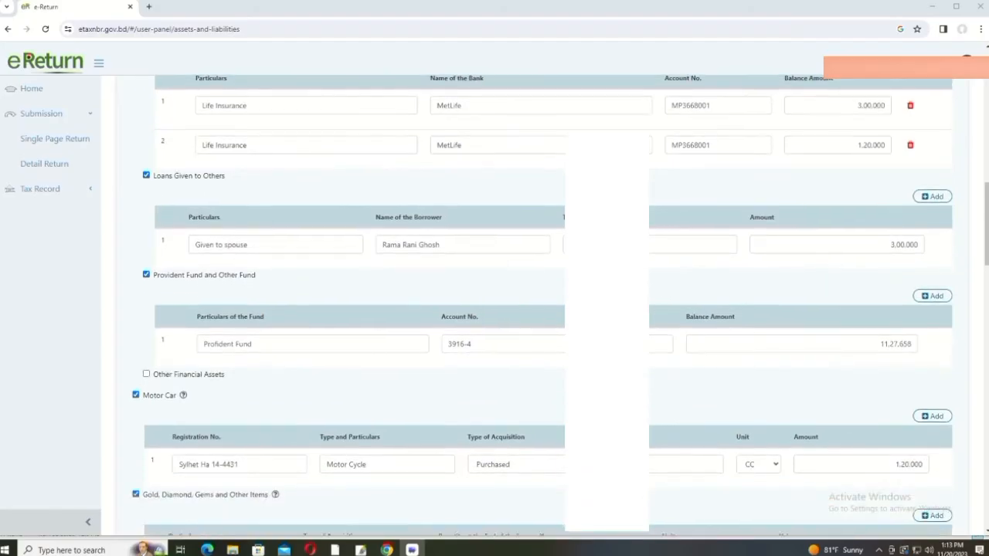
{"action": "scroll", "coordinate": [546, 285], "scroll_direction": "down", "scroll_amount": 1}
{"action": "scroll", "coordinate": [532, 297], "scroll_direction": "down", "scroll_amount": 1}
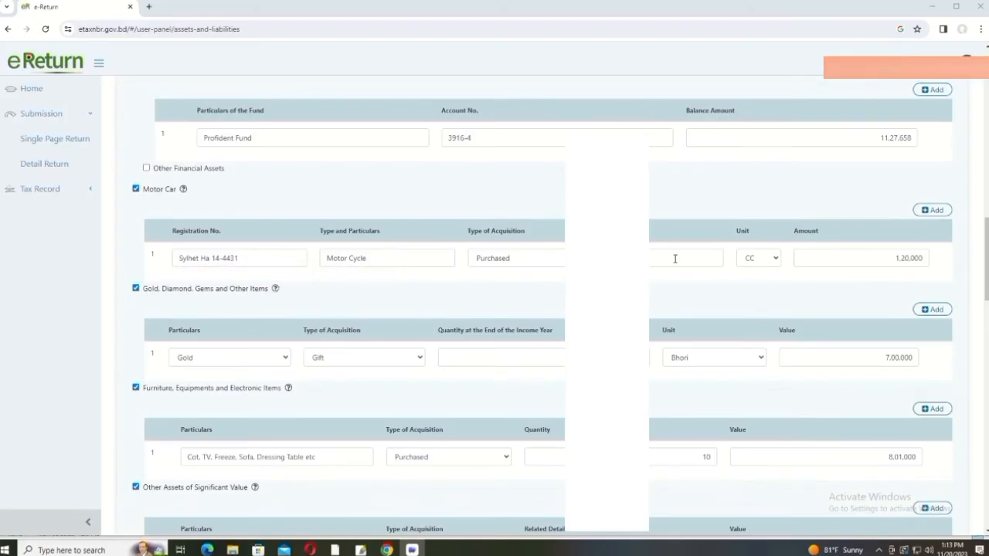
{"action": "scroll", "coordinate": [676, 259], "scroll_direction": "down", "scroll_amount": 1}
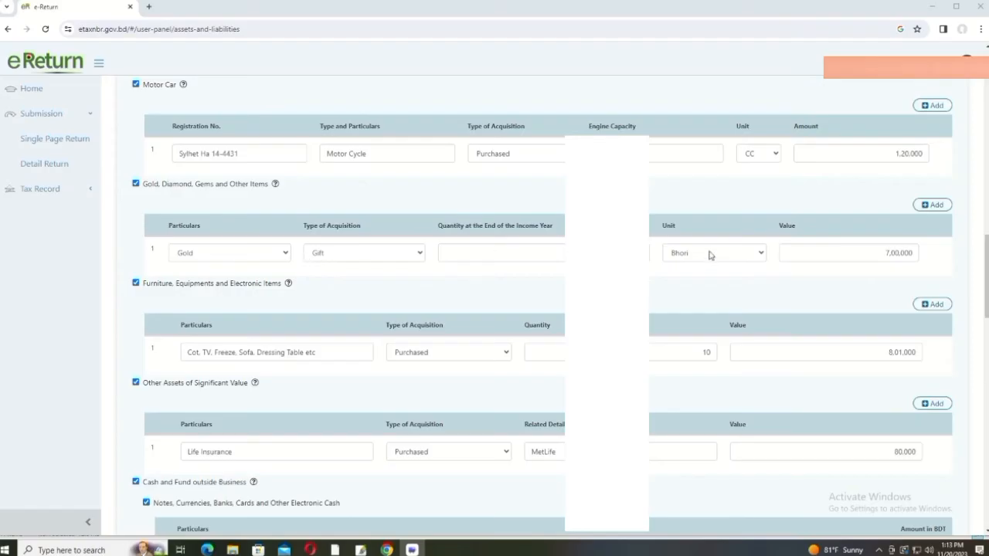
Step: Verify the Summary table shows fund outflow and source of fund both 15,43,247, Difference 0
{"action": "scroll", "coordinate": [701, 256], "scroll_direction": "down", "scroll_amount": 1}
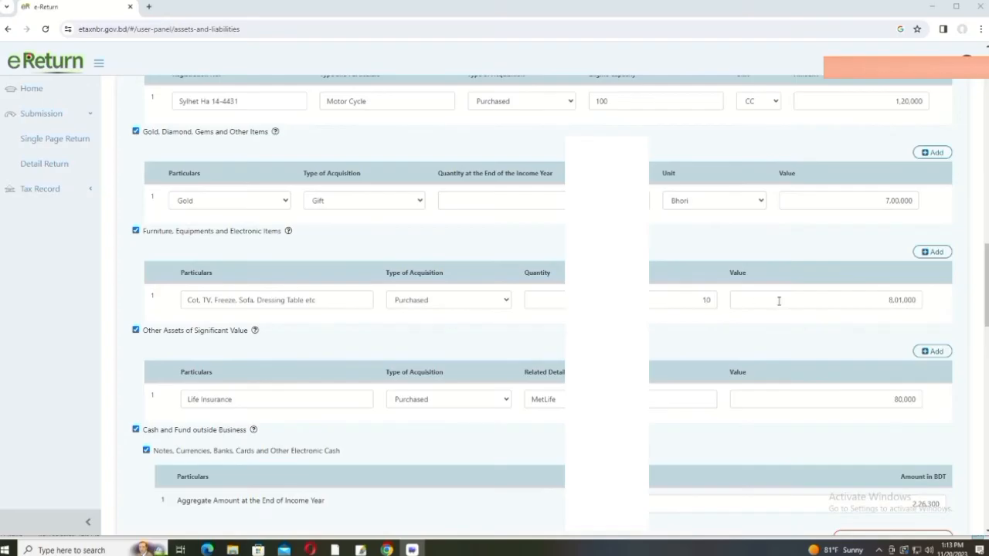
{"action": "scroll", "coordinate": [776, 294], "scroll_direction": "down", "scroll_amount": 1}
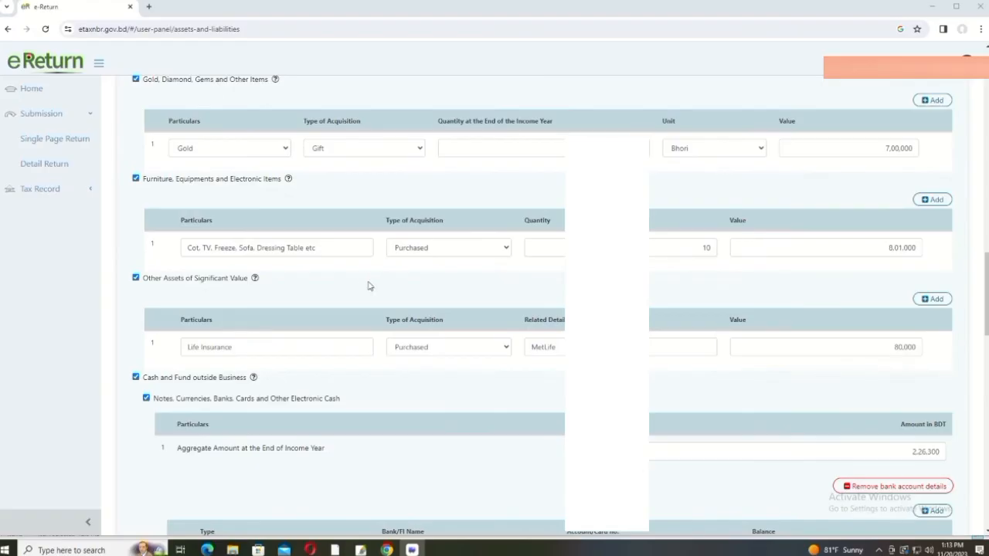
{"action": "scroll", "coordinate": [779, 247], "scroll_direction": "down", "scroll_amount": 1}
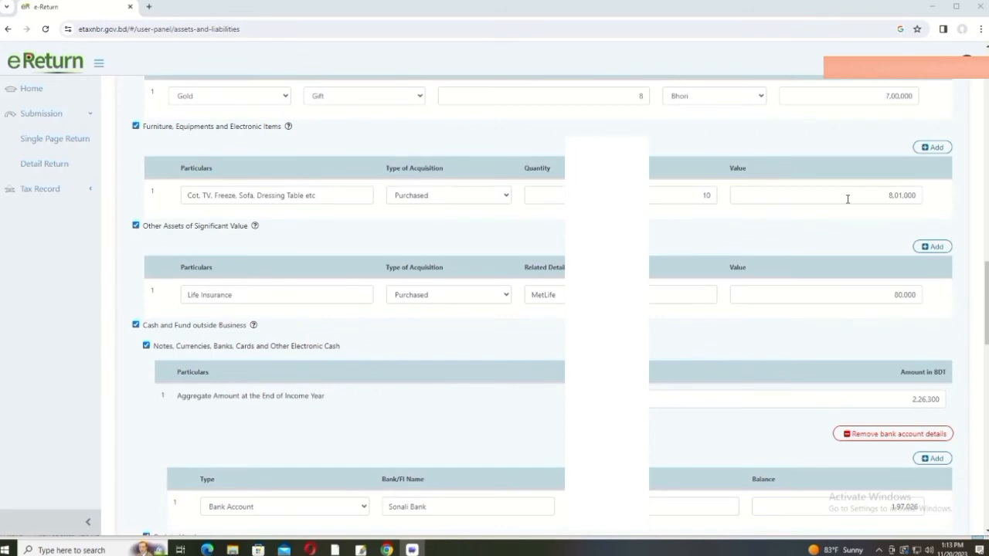
{"action": "scroll", "coordinate": [553, 293], "scroll_direction": "down", "scroll_amount": 1}
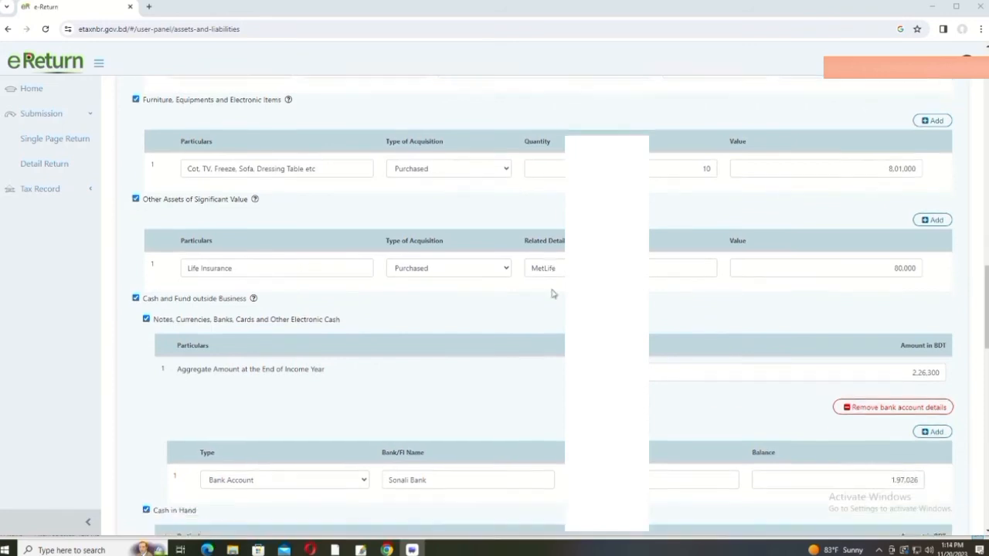
{"action": "scroll", "coordinate": [553, 294], "scroll_direction": "down", "scroll_amount": 1}
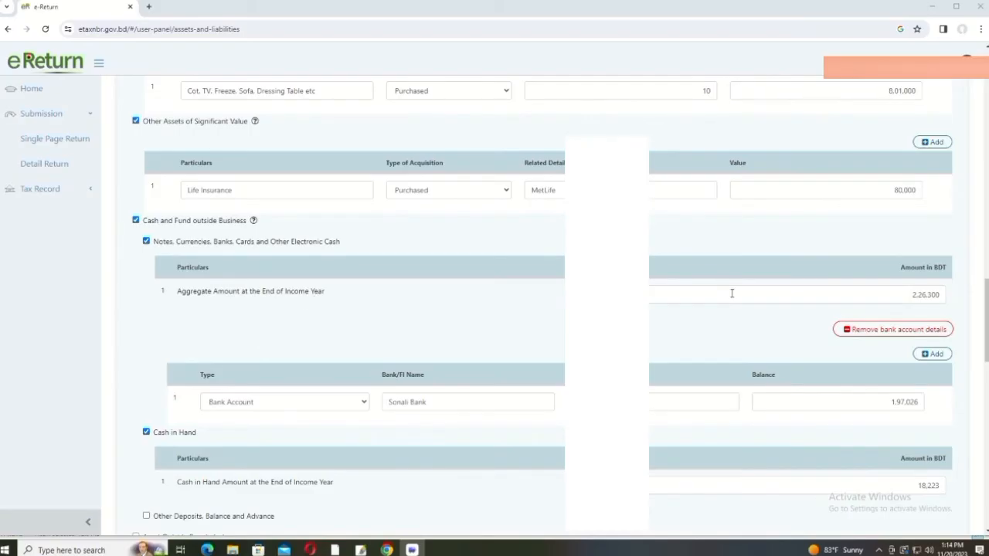
{"action": "scroll", "coordinate": [732, 294], "scroll_direction": "down", "scroll_amount": 1}
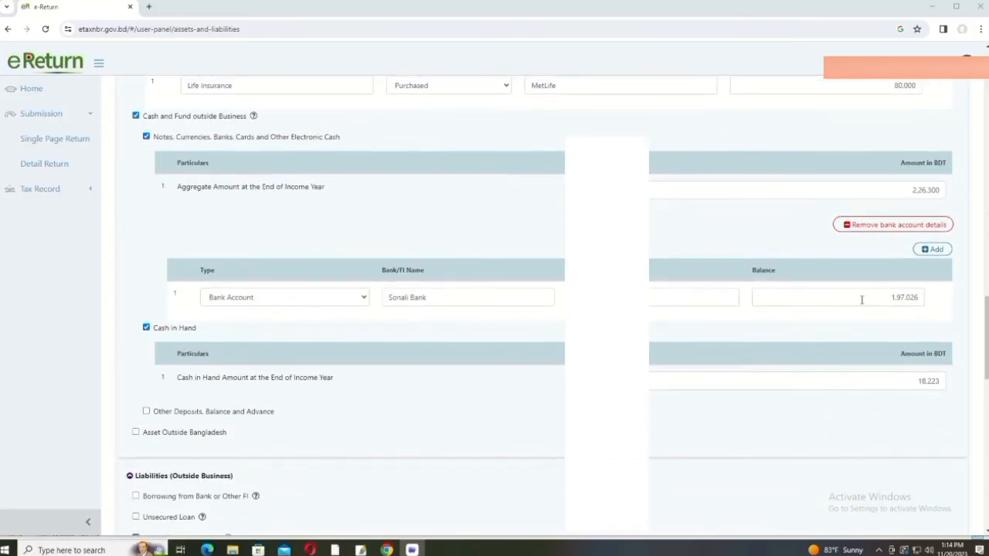
{"action": "scroll", "coordinate": [862, 300], "scroll_direction": "down", "scroll_amount": 1}
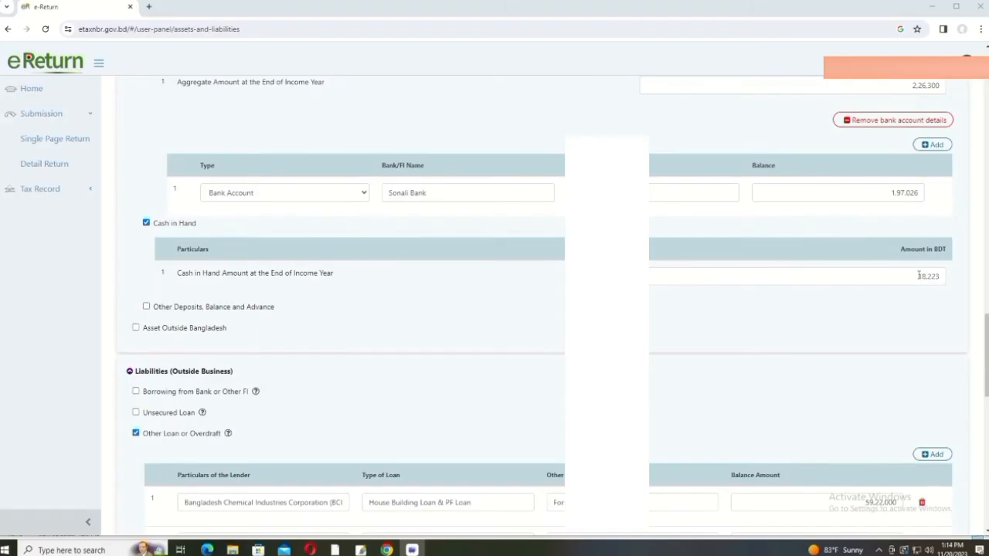
{"action": "scroll", "coordinate": [895, 284], "scroll_direction": "down", "scroll_amount": 2}
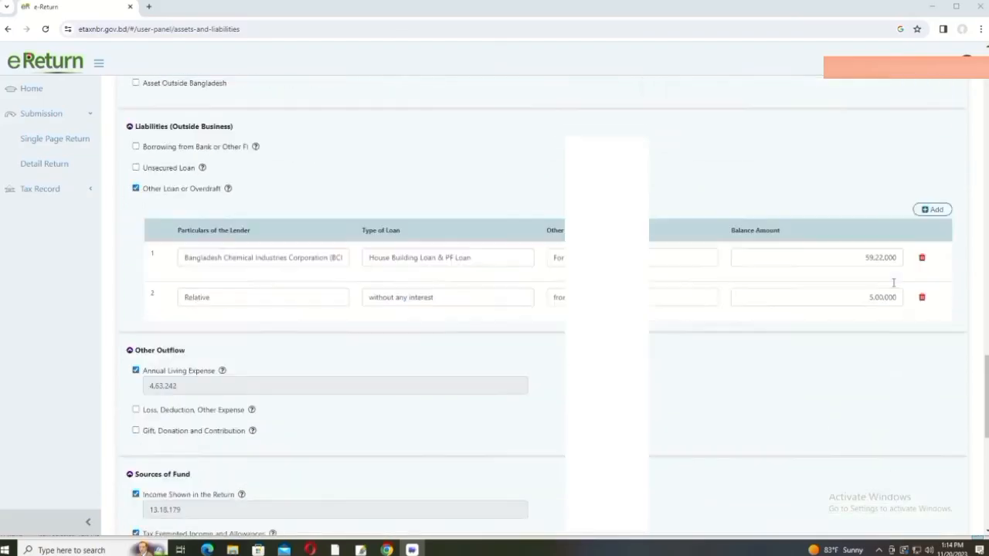
{"action": "scroll", "coordinate": [894, 284], "scroll_direction": "down", "scroll_amount": 5}
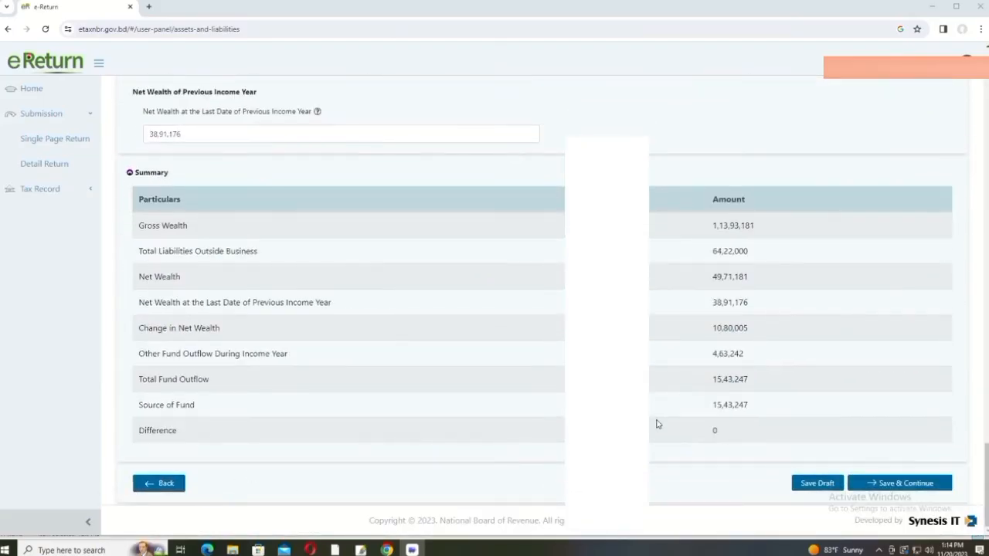
{"action": "scroll", "coordinate": [711, 424], "scroll_direction": "up", "scroll_amount": 3}
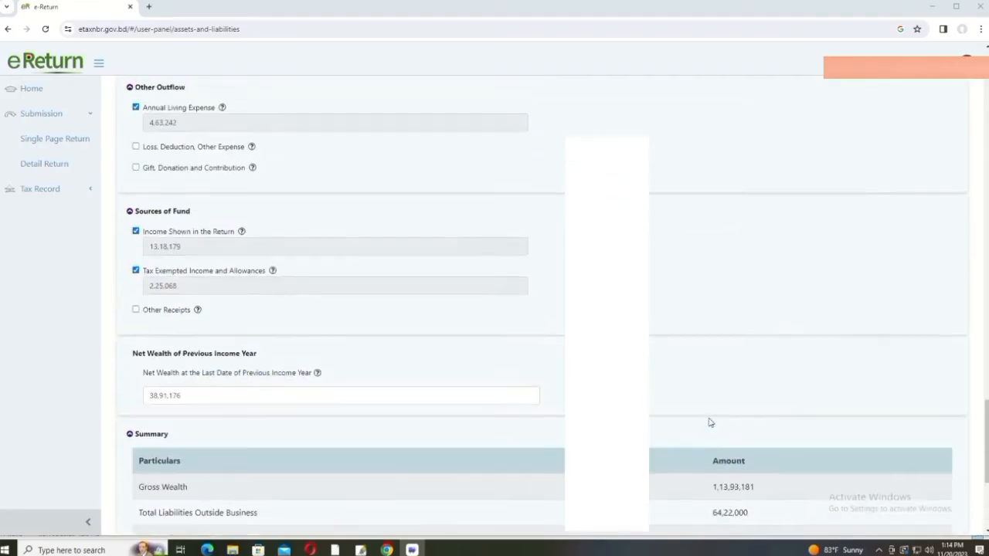
{"action": "scroll", "coordinate": [711, 424], "scroll_direction": "up", "scroll_amount": 9}
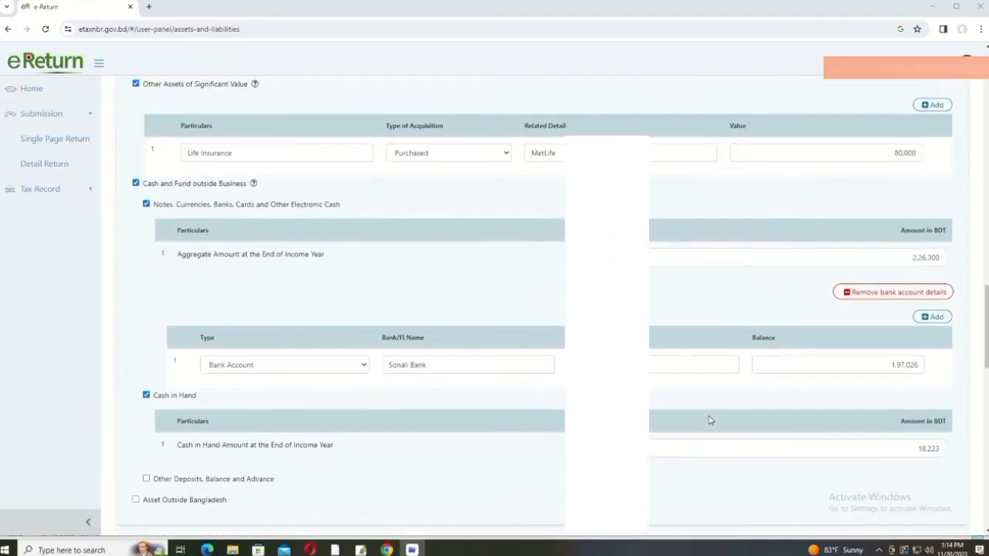
{"action": "scroll", "coordinate": [711, 420], "scroll_direction": "up", "scroll_amount": 15}
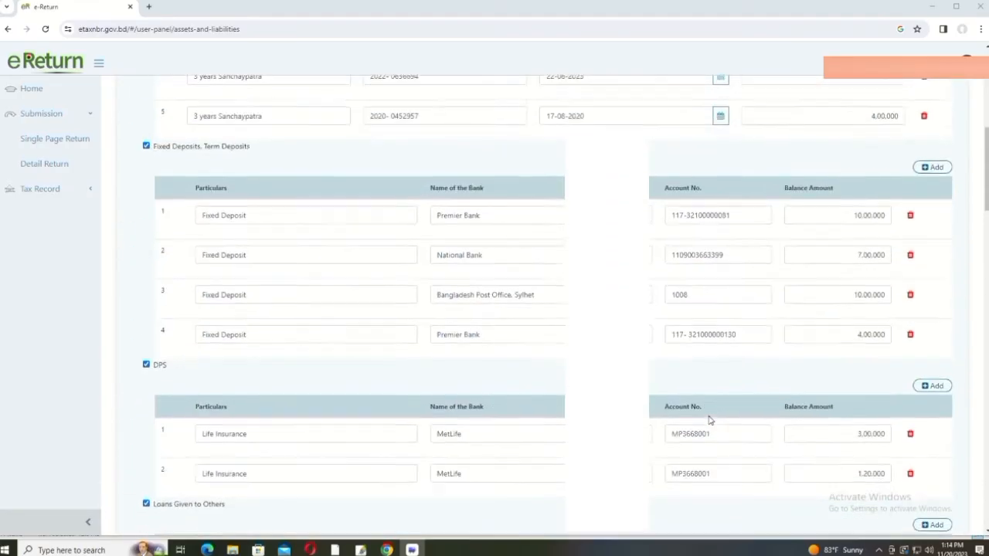
{"action": "scroll", "coordinate": [711, 421], "scroll_direction": "up", "scroll_amount": 3}
{"action": "scroll", "coordinate": [711, 421], "scroll_direction": "down", "scroll_amount": 15}
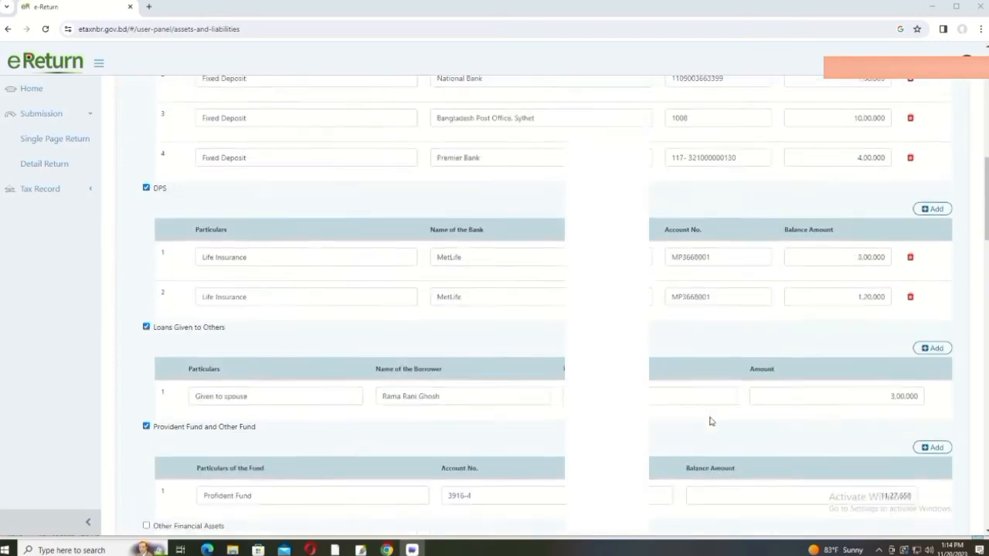
{"action": "scroll", "coordinate": [711, 421], "scroll_direction": "down", "scroll_amount": 18}
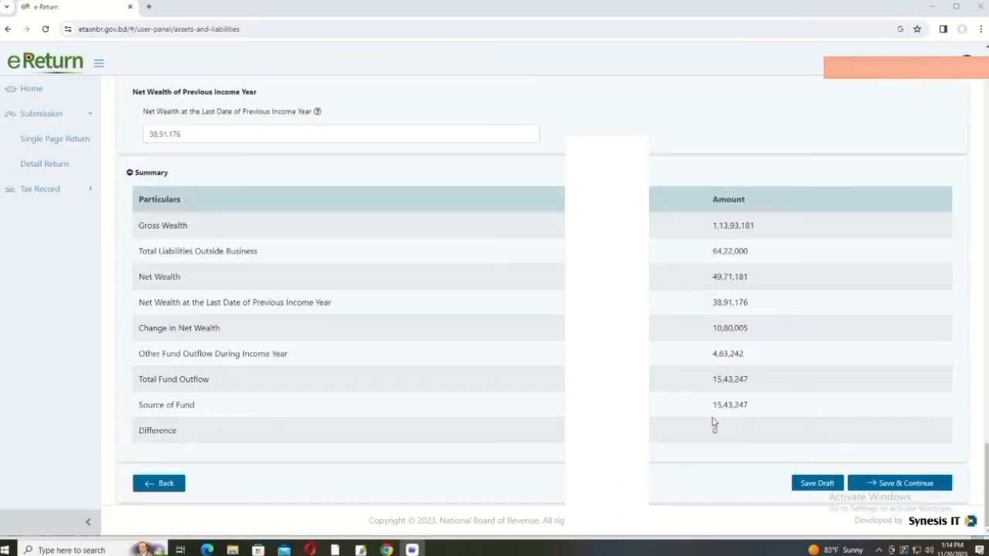
Step: Save the assets and liabilities, then save the tax computation for total income 13,18,179
{"action": "left_click", "coordinate": [898, 484]}
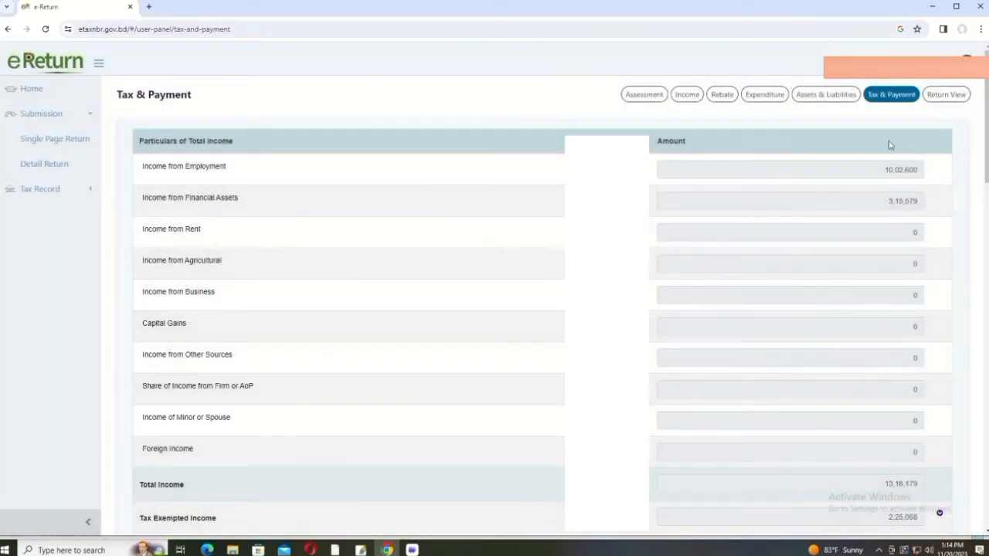
{"action": "left_click", "coordinate": [893, 95]}
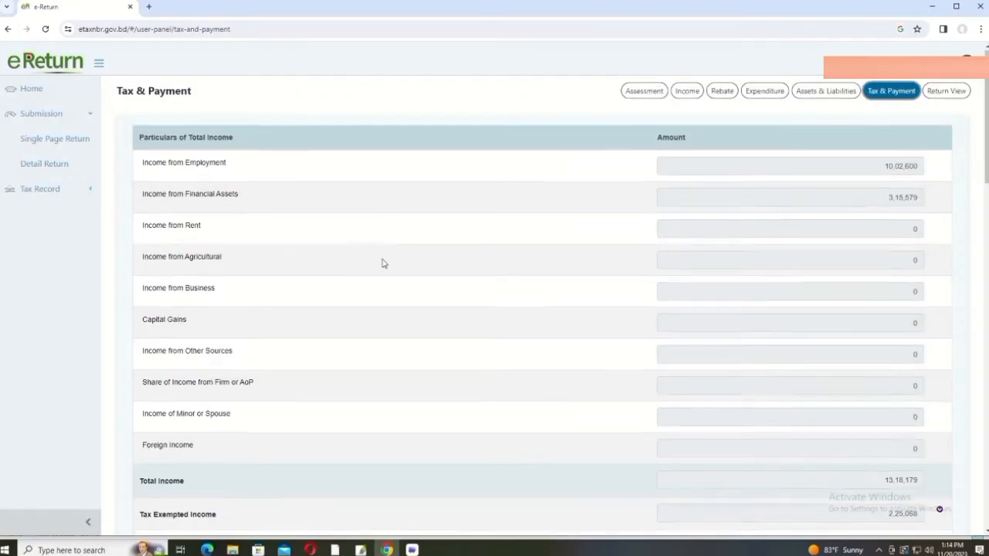
{"action": "scroll", "coordinate": [386, 260], "scroll_direction": "down", "scroll_amount": 15}
{"action": "scroll", "coordinate": [393, 257], "scroll_direction": "down", "scroll_amount": 2}
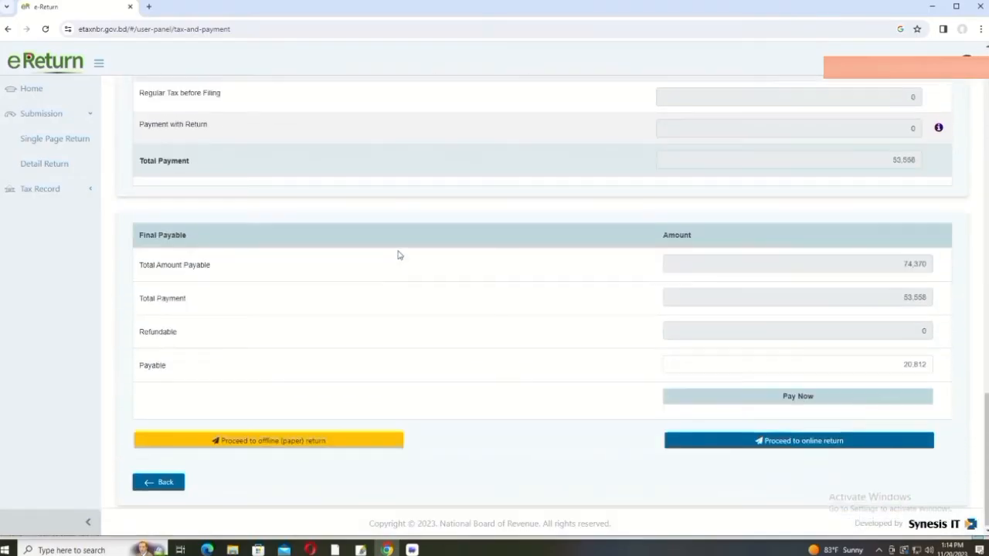
{"action": "scroll", "coordinate": [400, 254], "scroll_direction": "up", "scroll_amount": 7}
{"action": "scroll", "coordinate": [687, 259], "scroll_direction": "down", "scroll_amount": 4}
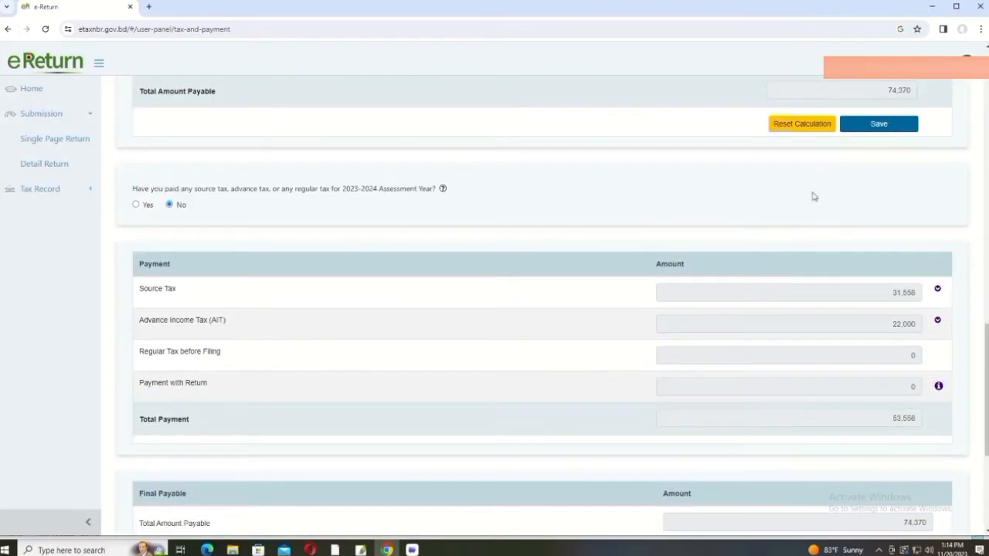
{"action": "left_click", "coordinate": [882, 129]}
Step: Review the exempt income from employment and the tax on income u/s 163
{"action": "scroll", "coordinate": [795, 222], "scroll_direction": "down", "scroll_amount": 10}
{"action": "scroll", "coordinate": [737, 208], "scroll_direction": "up", "scroll_amount": 3}
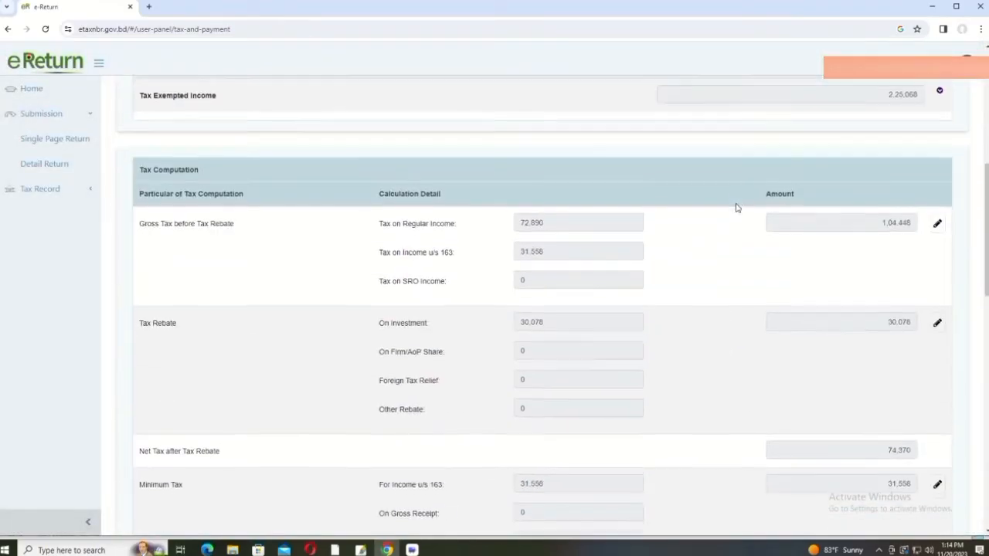
{"action": "scroll", "coordinate": [736, 207], "scroll_direction": "down", "scroll_amount": 2}
{"action": "scroll", "coordinate": [779, 206], "scroll_direction": "up", "scroll_amount": 8}
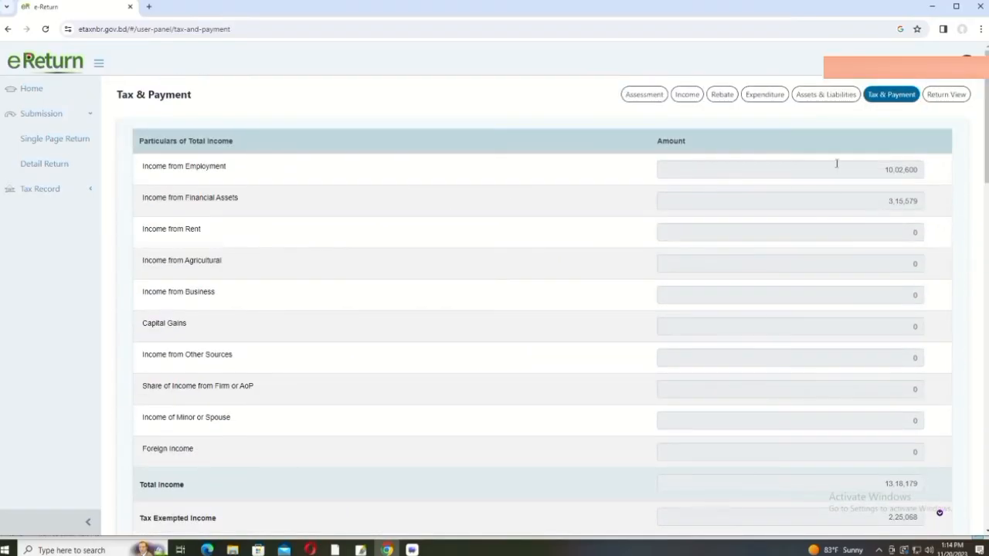
{"action": "scroll", "coordinate": [800, 167], "scroll_direction": "down", "scroll_amount": 2}
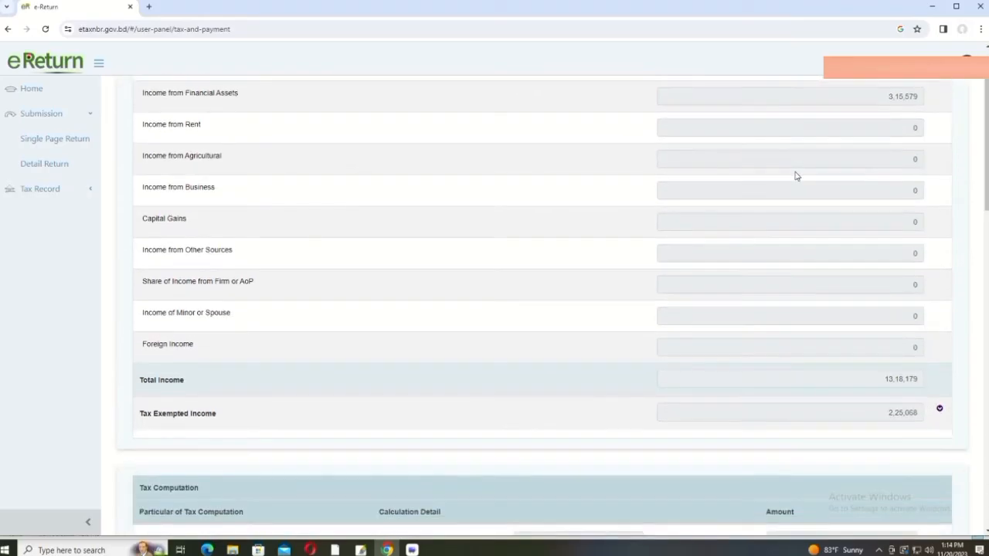
{"action": "scroll", "coordinate": [800, 167], "scroll_direction": "up", "scroll_amount": 1}
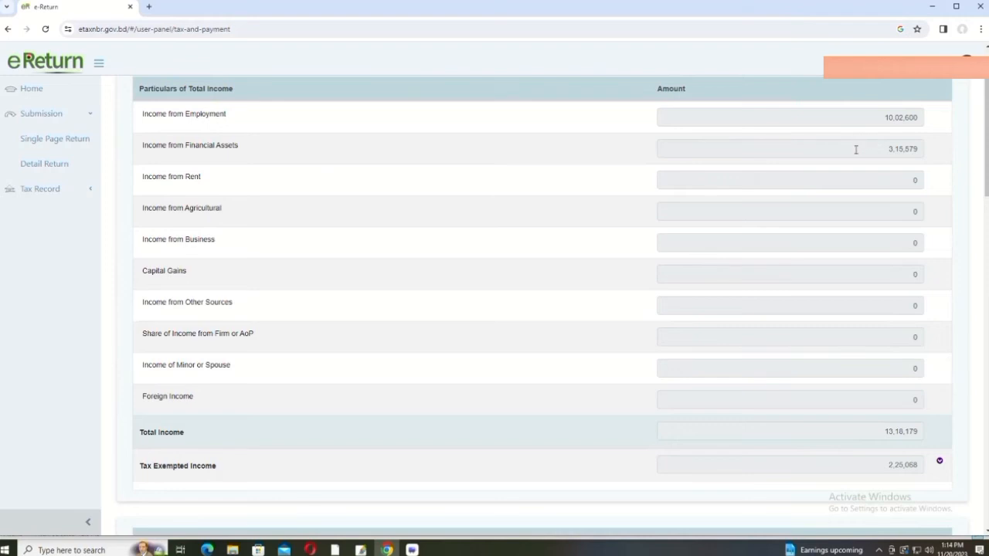
{"action": "scroll", "coordinate": [771, 244], "scroll_direction": "down", "scroll_amount": 3}
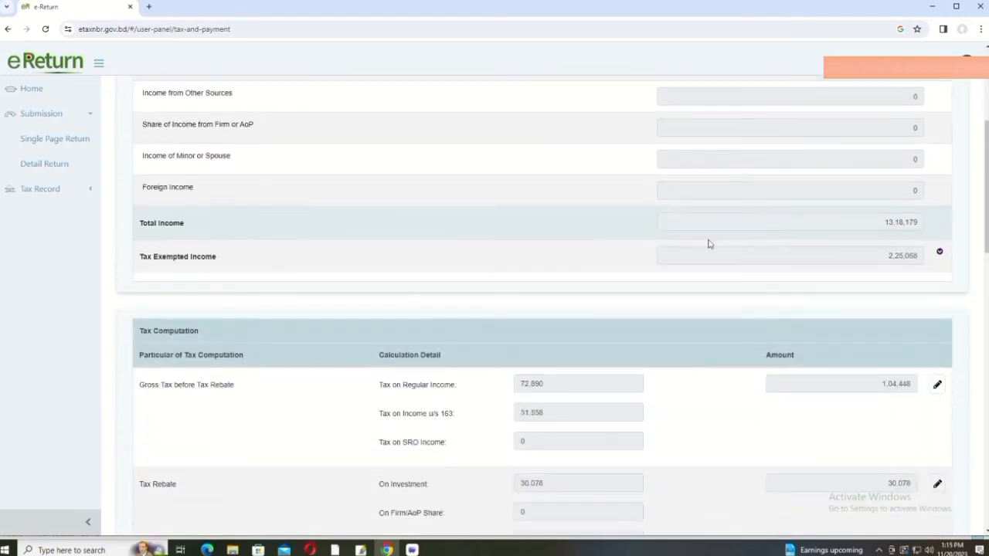
{"action": "scroll", "coordinate": [886, 213], "scroll_direction": "down", "scroll_amount": 1}
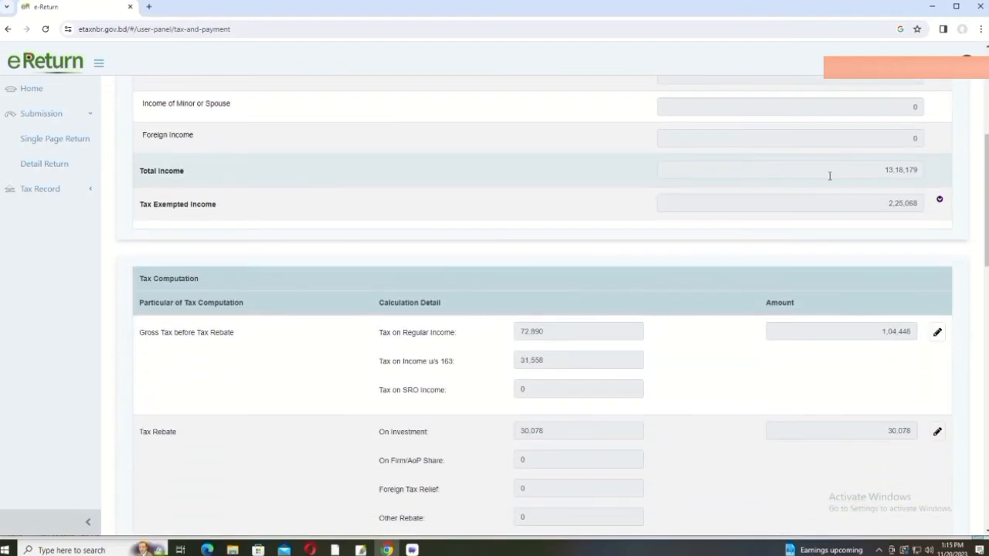
{"action": "left_click", "coordinate": [875, 203]}
{"action": "scroll", "coordinate": [877, 201], "scroll_direction": "down", "scroll_amount": 2}
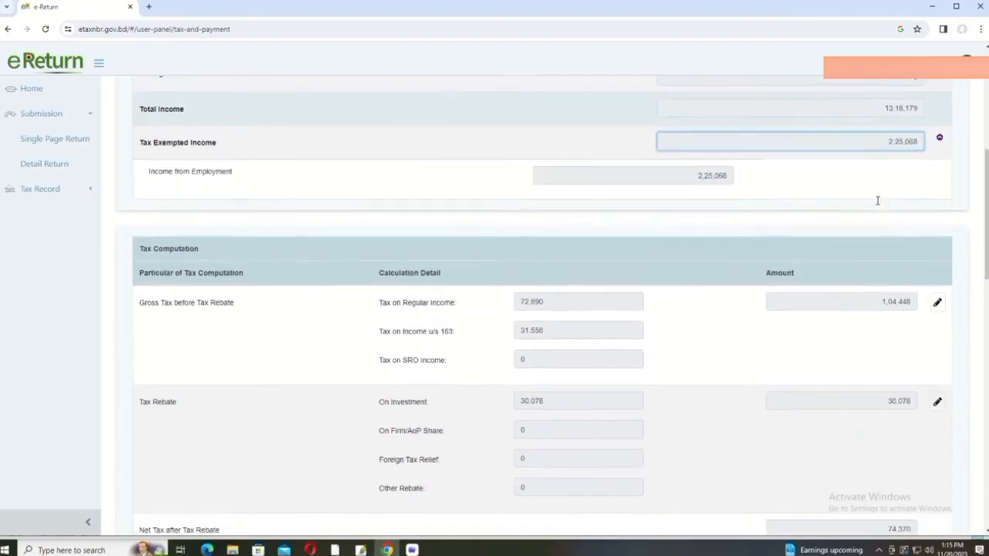
{"action": "left_click", "coordinate": [691, 131]}
{"action": "scroll", "coordinate": [684, 204], "scroll_direction": "down", "scroll_amount": 2}
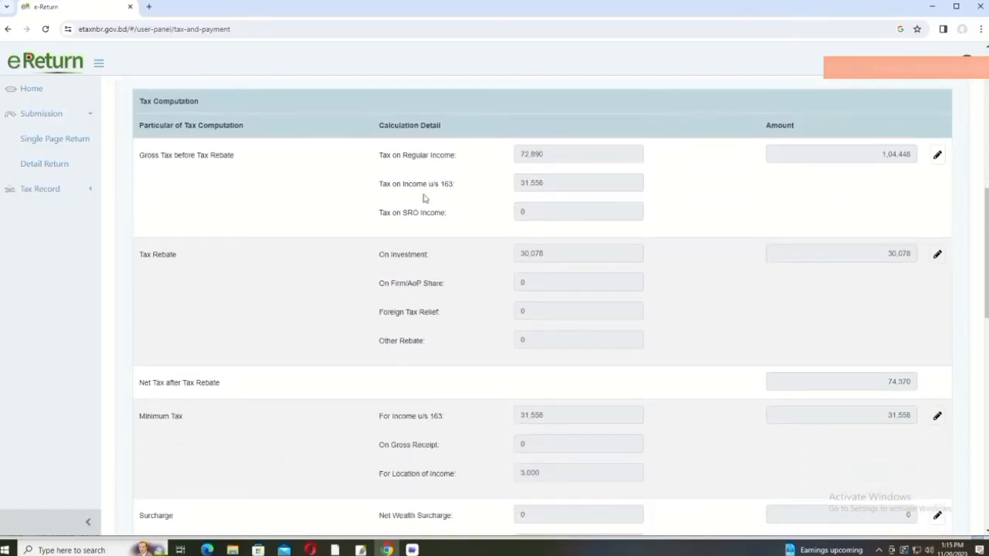
{"action": "left_click", "coordinate": [561, 185]}
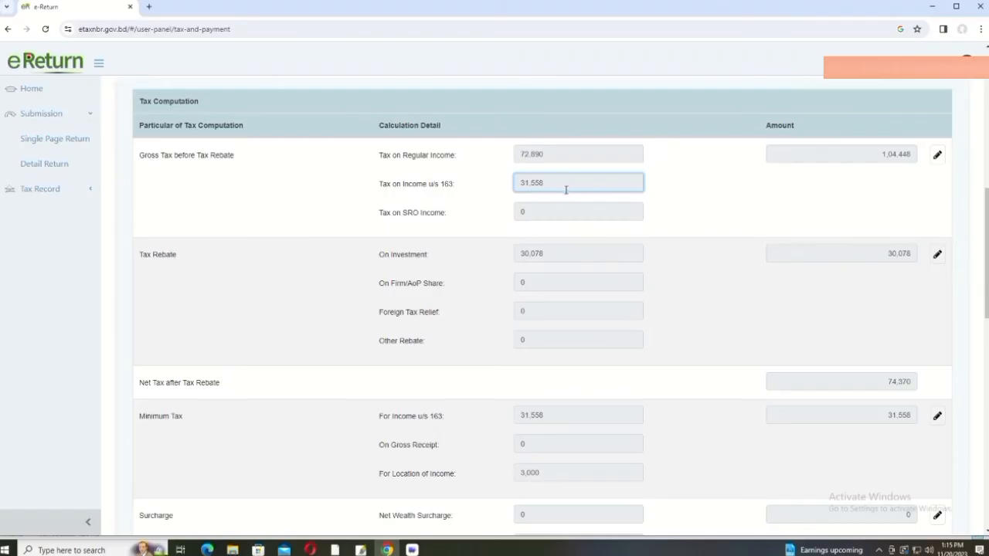
{"action": "scroll", "coordinate": [566, 189], "scroll_direction": "up", "scroll_amount": 1}
{"action": "scroll", "coordinate": [565, 191], "scroll_direction": "down", "scroll_amount": 1}
{"action": "scroll", "coordinate": [562, 185], "scroll_direction": "up", "scroll_amount": 1}
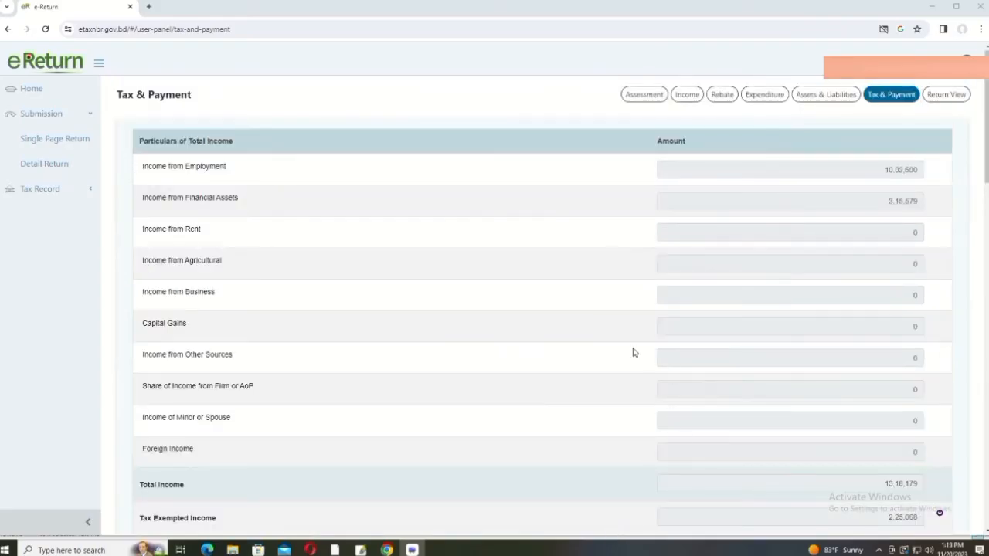
{"action": "scroll", "coordinate": [611, 318], "scroll_direction": "down", "scroll_amount": 2}
{"action": "scroll", "coordinate": [610, 318], "scroll_direction": "down", "scroll_amount": 2}
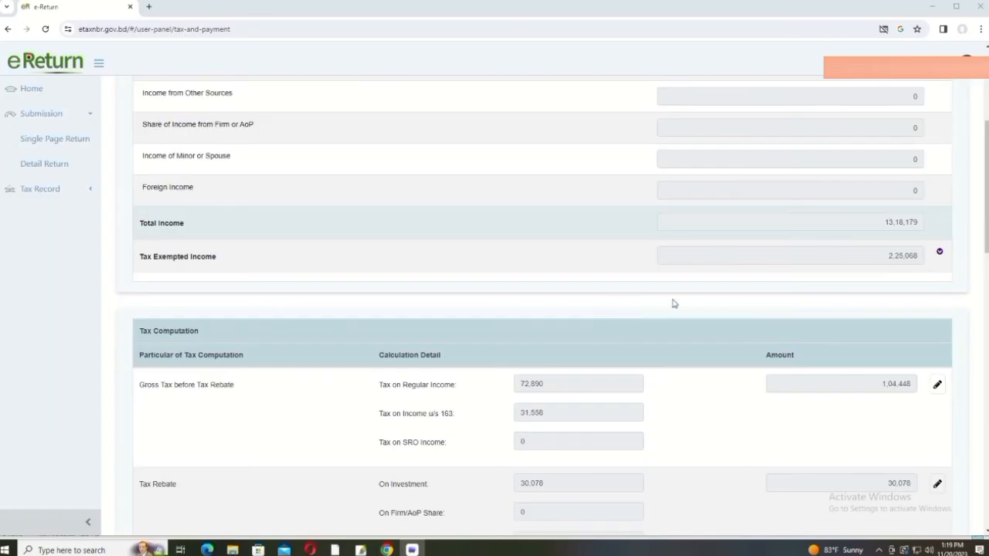
{"action": "scroll", "coordinate": [673, 303], "scroll_direction": "down", "scroll_amount": 3}
{"action": "scroll", "coordinate": [675, 304], "scroll_direction": "up", "scroll_amount": 1}
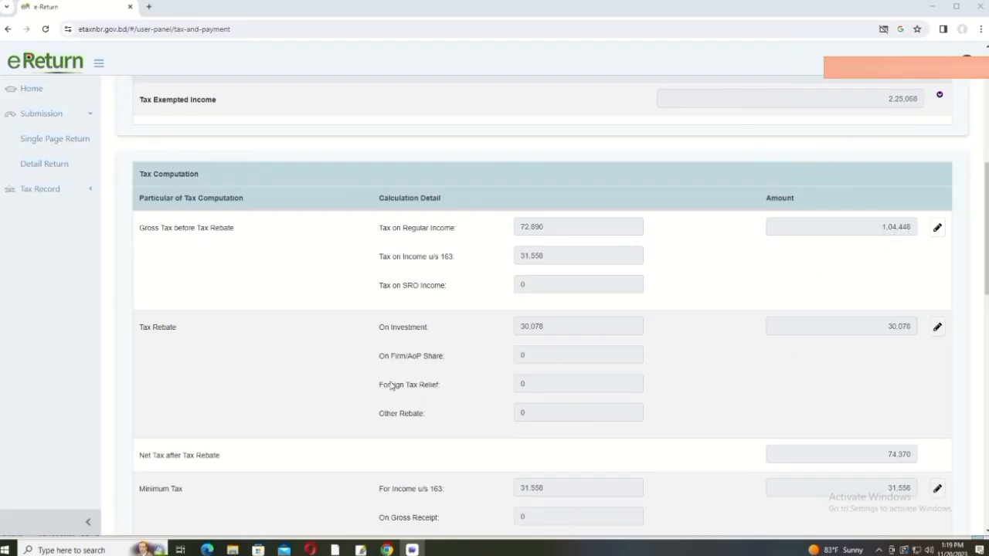
{"action": "left_click", "coordinate": [560, 327]}
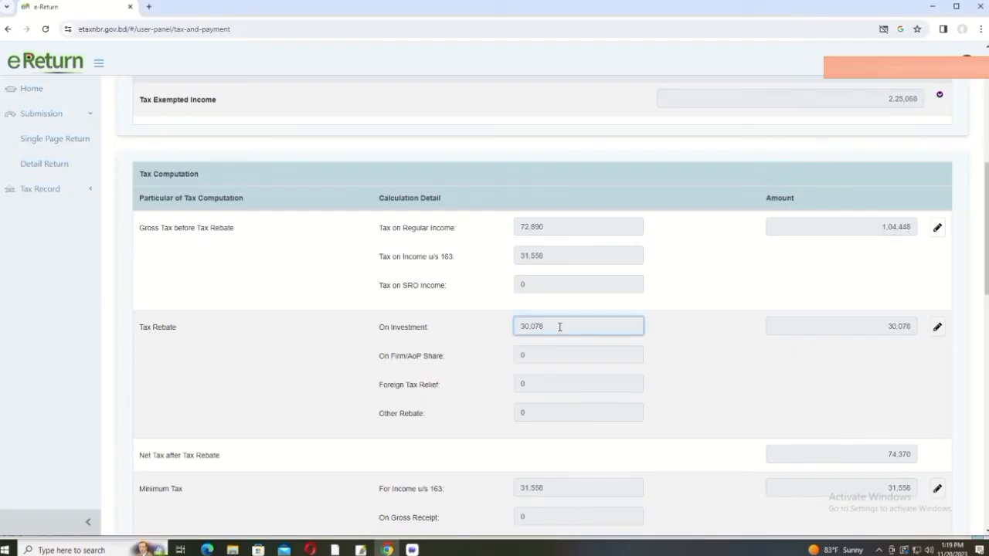
{"action": "scroll", "coordinate": [561, 327], "scroll_direction": "down", "scroll_amount": 1}
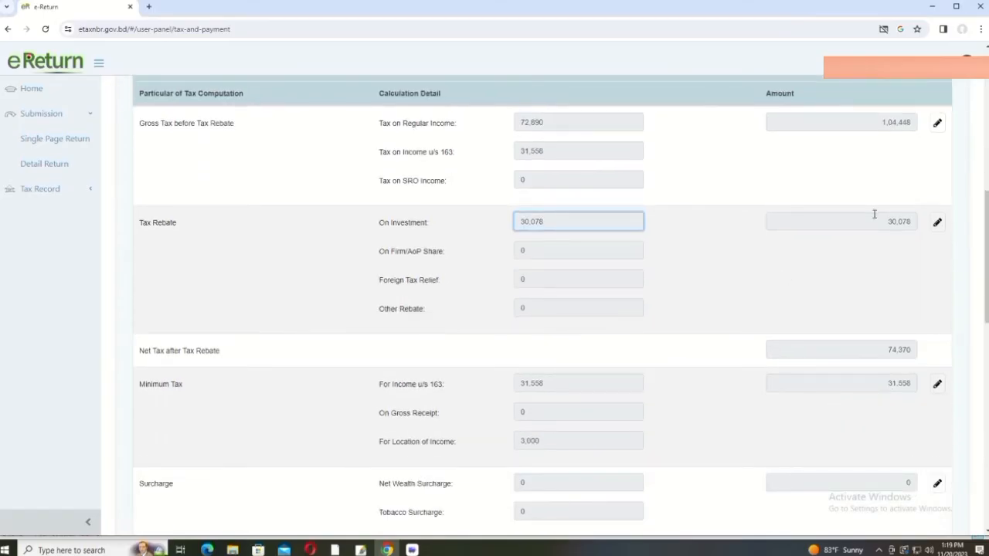
{"action": "left_click", "coordinate": [868, 348]}
{"action": "scroll", "coordinate": [850, 337], "scroll_direction": "down", "scroll_amount": 2}
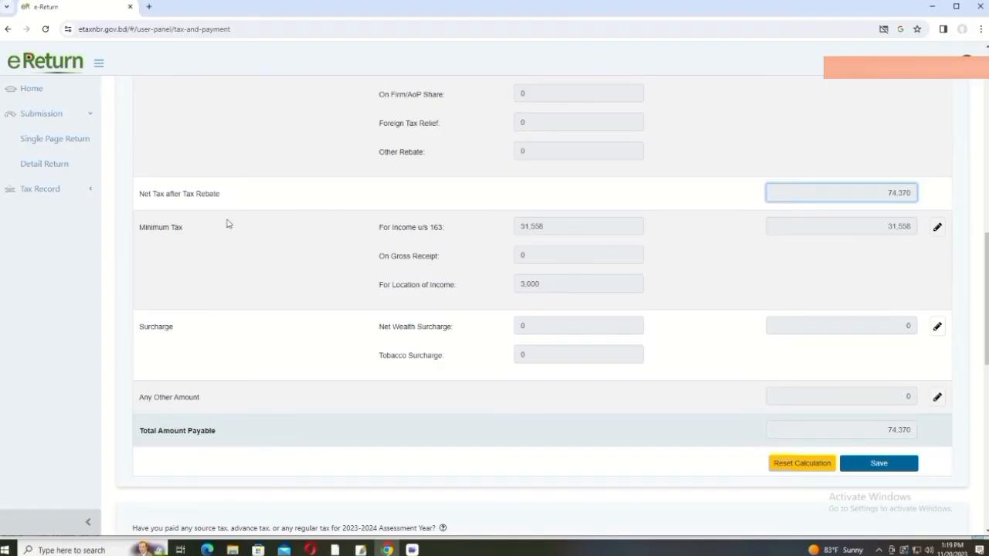
{"action": "scroll", "coordinate": [604, 224], "scroll_direction": "up", "scroll_amount": 1}
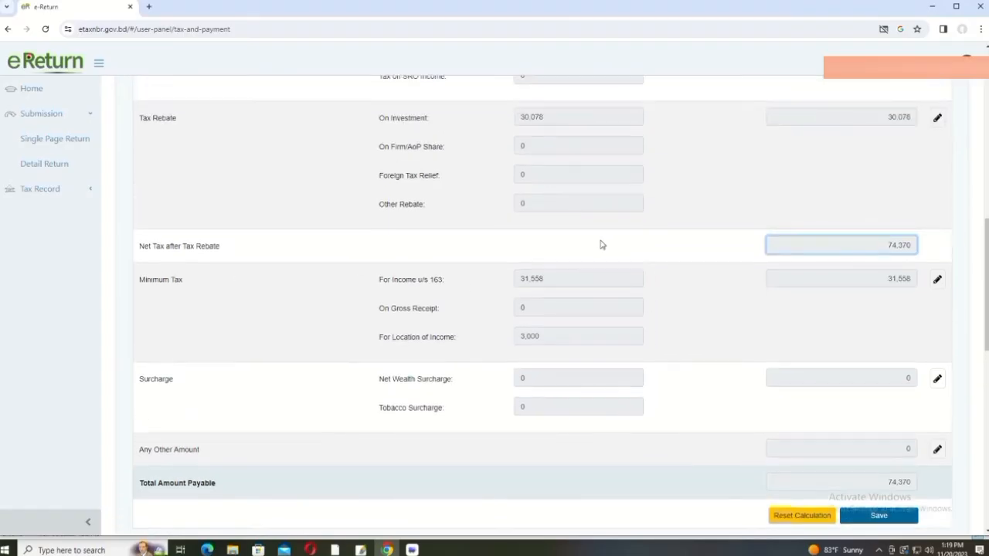
{"action": "left_click", "coordinate": [578, 277]}
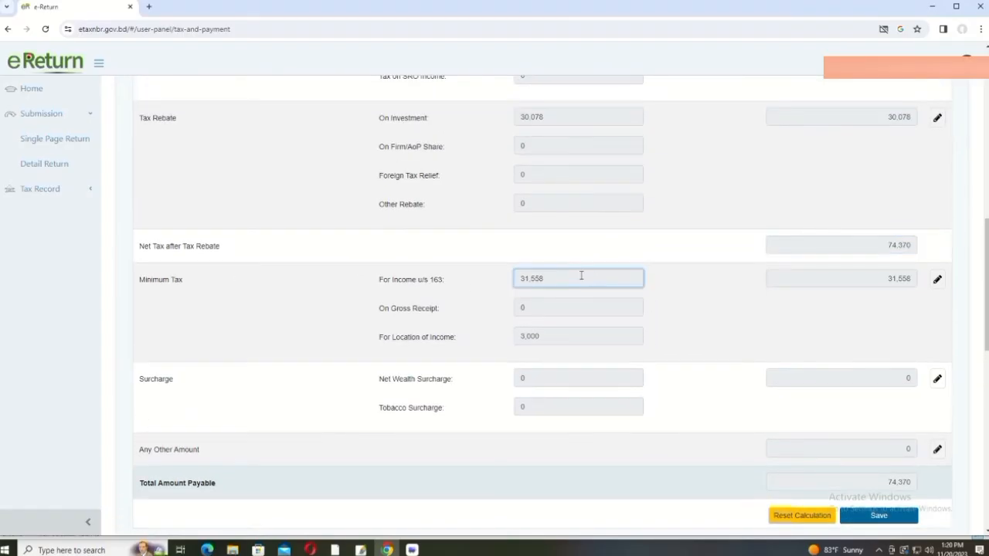
{"action": "left_click", "coordinate": [861, 279]}
{"action": "scroll", "coordinate": [862, 279], "scroll_direction": "down", "scroll_amount": 3}
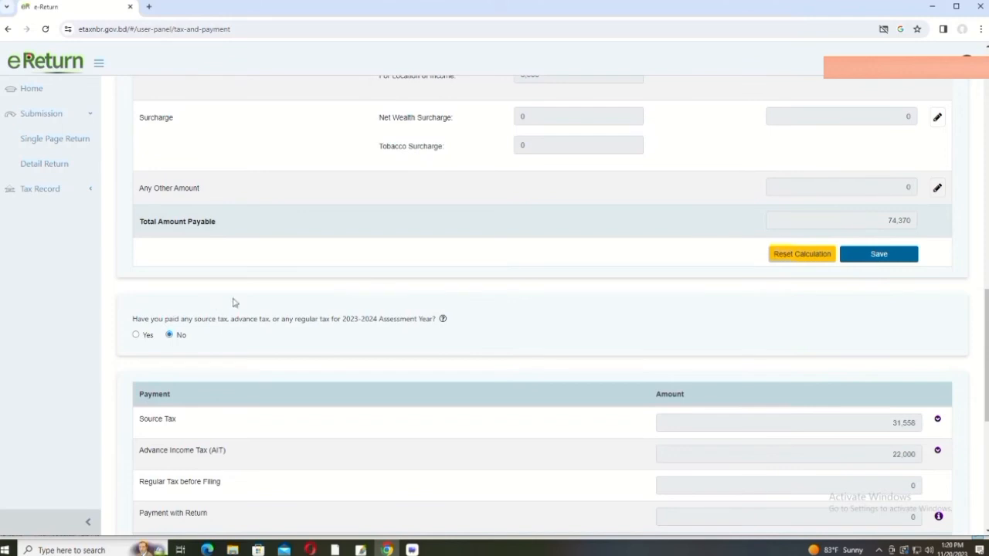
Step: Check the 74,370 total payable and the source tax and advance income tax breakdowns
{"action": "left_click", "coordinate": [875, 217]}
{"action": "scroll", "coordinate": [876, 254], "scroll_direction": "down", "scroll_amount": 3}
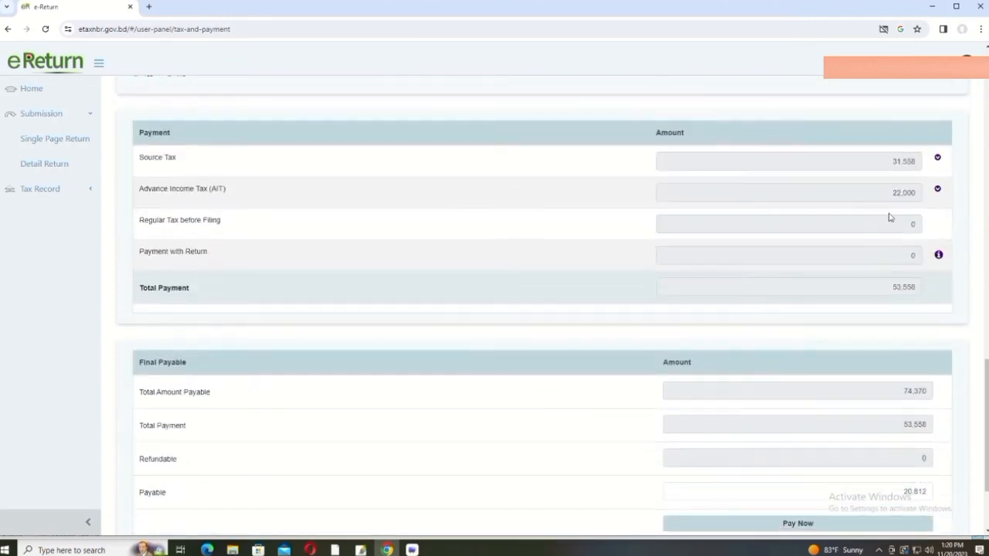
{"action": "left_click", "coordinate": [875, 162]}
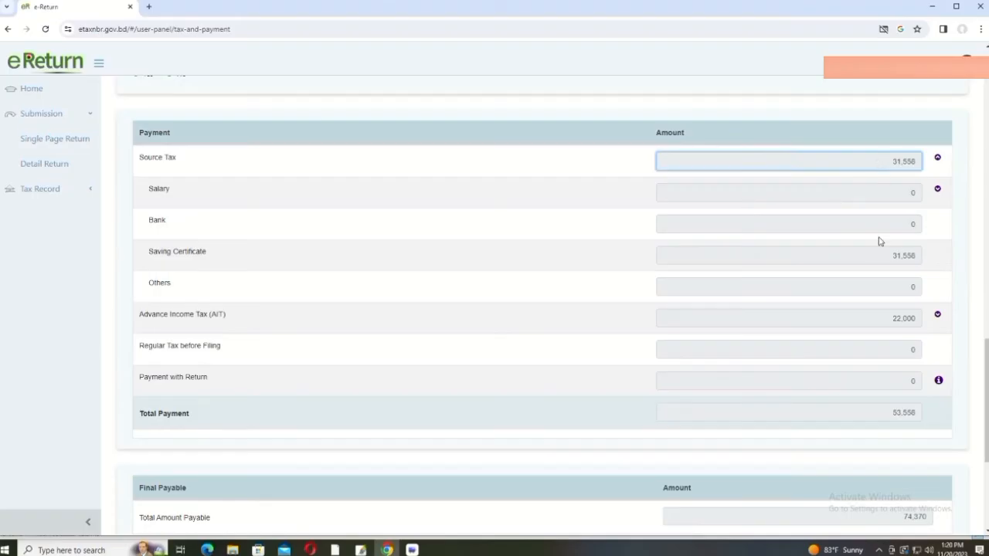
{"action": "left_click", "coordinate": [871, 259]}
{"action": "scroll", "coordinate": [869, 257], "scroll_direction": "down", "scroll_amount": 2}
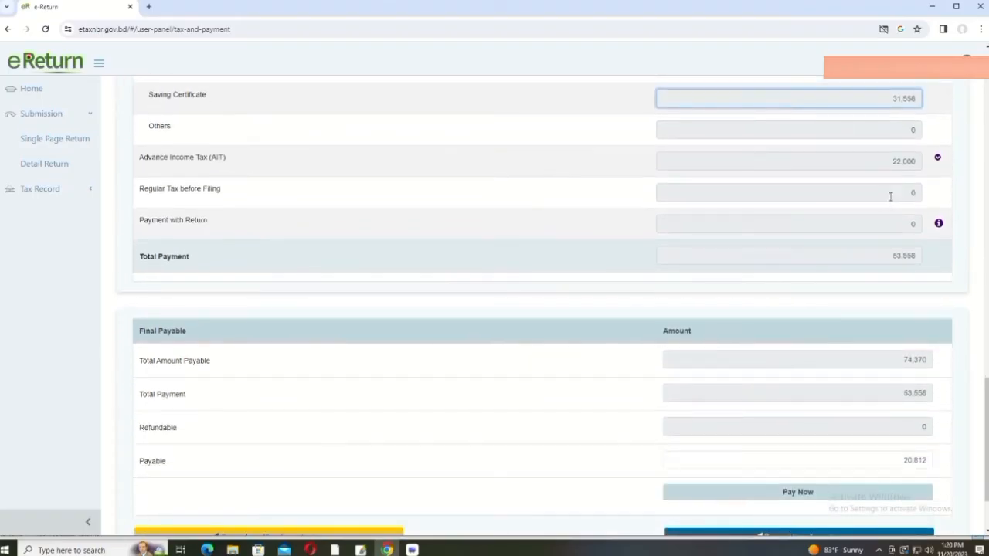
{"action": "left_click", "coordinate": [881, 161]}
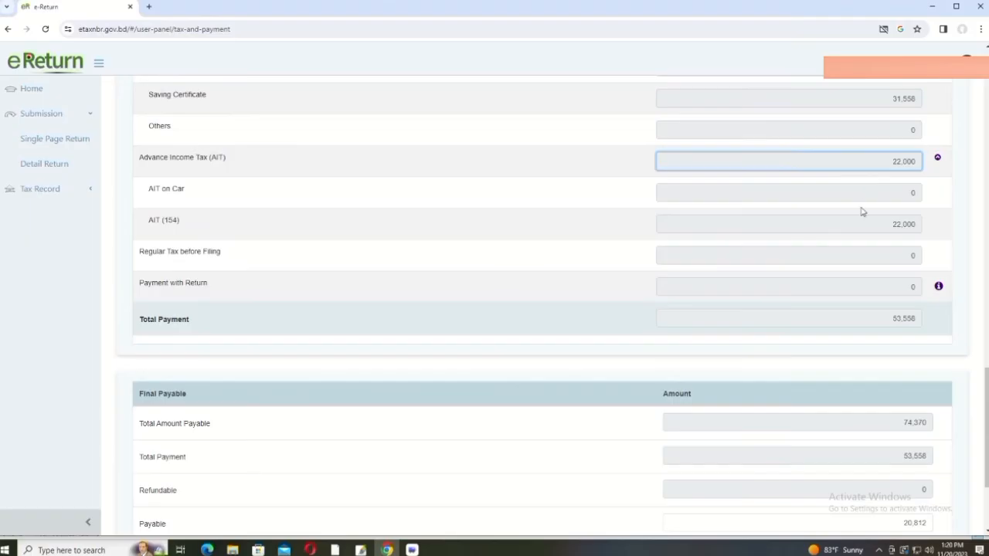
Step: Confirm 53,558 already paid, 0 refundable and 20,812 still payable
{"action": "scroll", "coordinate": [862, 211], "scroll_direction": "down", "scroll_amount": 2}
{"action": "scroll", "coordinate": [873, 192], "scroll_direction": "up", "scroll_amount": 2}
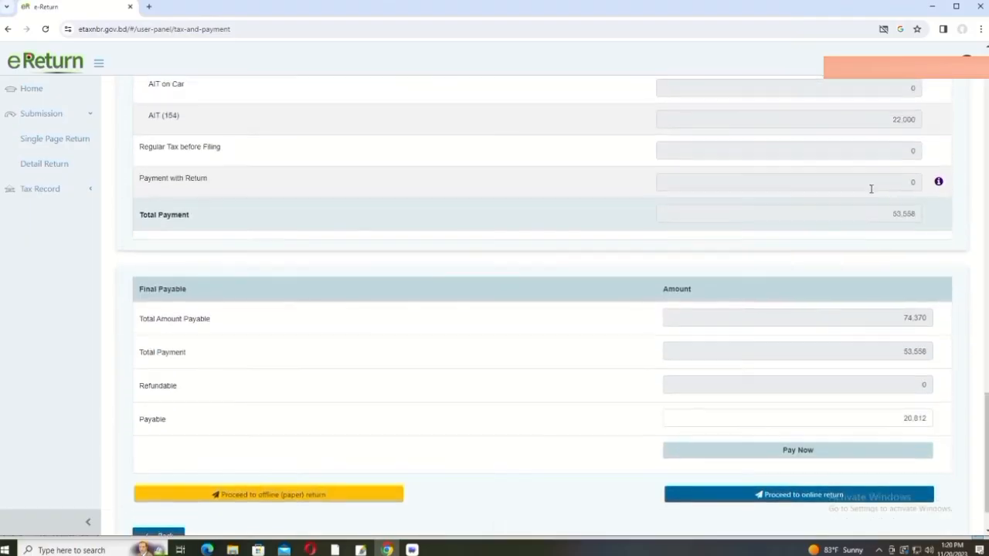
{"action": "scroll", "coordinate": [862, 240], "scroll_direction": "down", "scroll_amount": 1}
{"action": "left_click", "coordinate": [878, 214]}
{"action": "scroll", "coordinate": [877, 214], "scroll_direction": "down", "scroll_amount": 1}
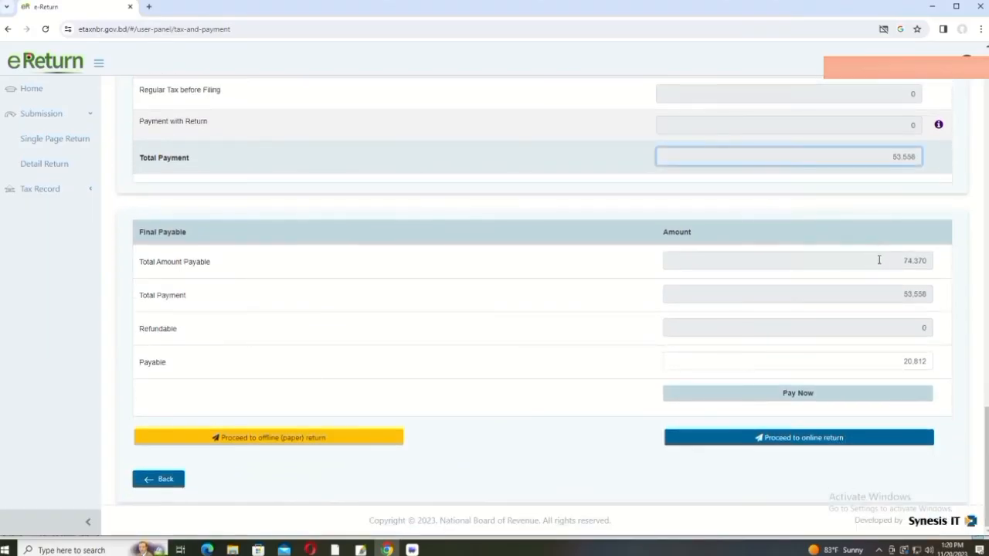
{"action": "left_click", "coordinate": [893, 362]}
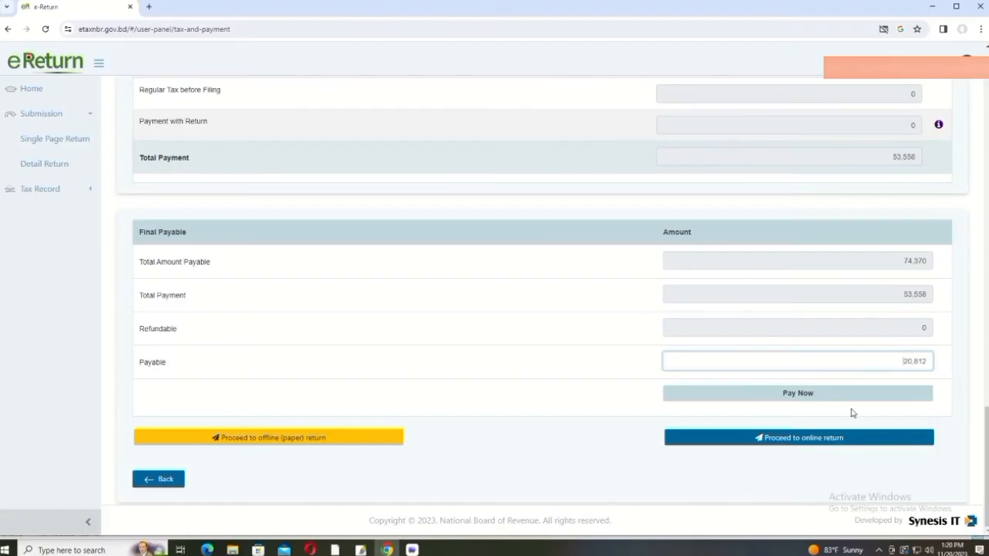
{"action": "left_click", "coordinate": [802, 438]}
{"action": "scroll", "coordinate": [838, 424], "scroll_direction": "down", "scroll_amount": 20}
{"action": "scroll", "coordinate": [886, 373], "scroll_direction": "down", "scroll_amount": 15}
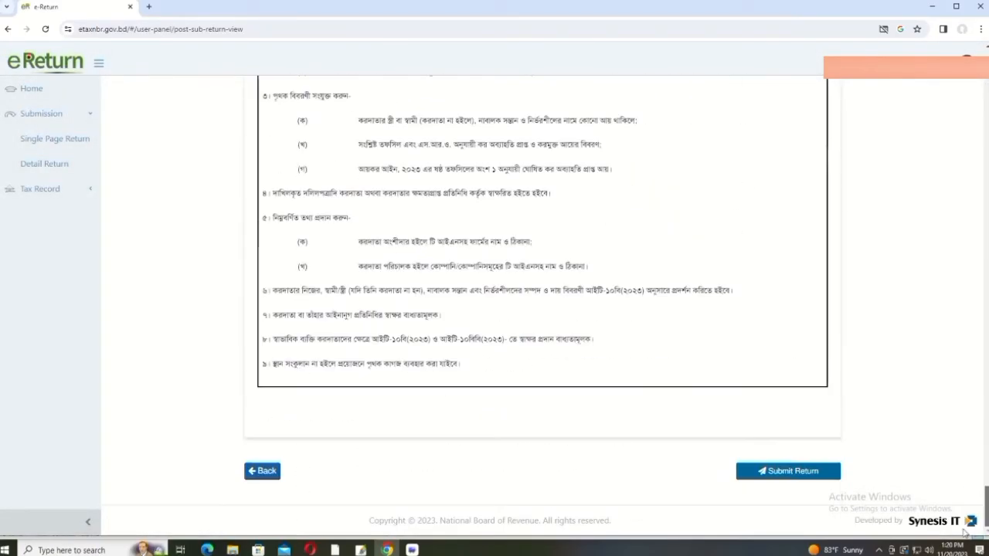
{"action": "left_click", "coordinate": [786, 472]}
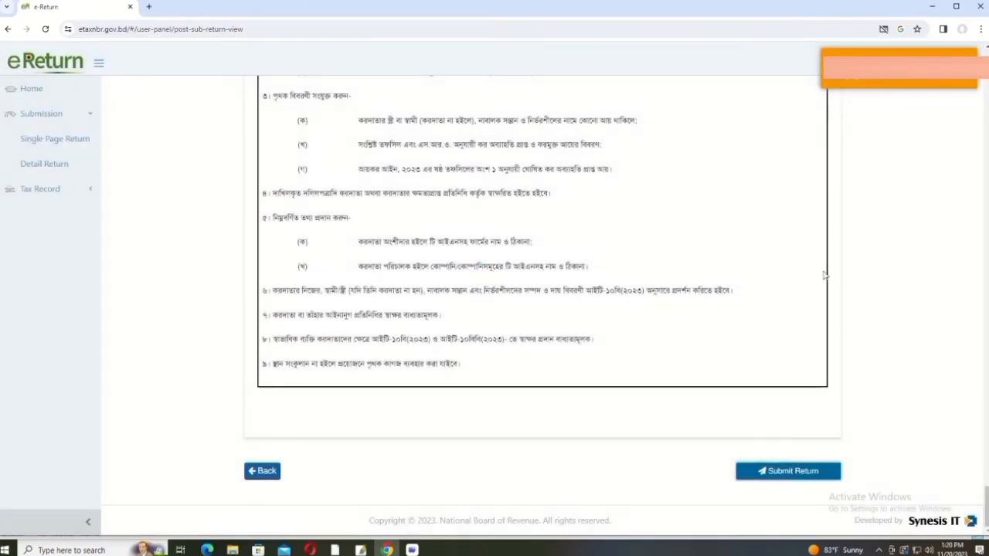
{"action": "left_click", "coordinate": [261, 471]}
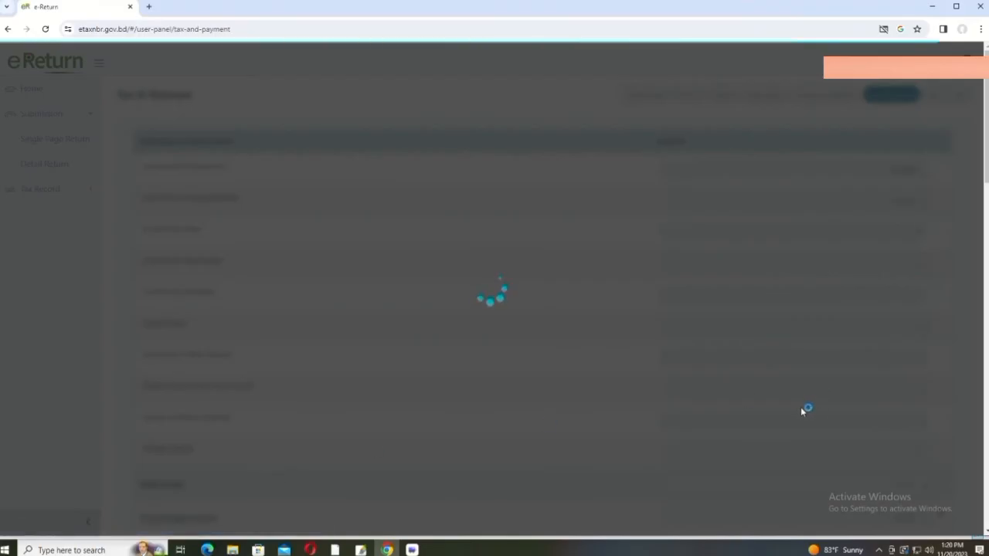
{"action": "scroll", "coordinate": [804, 408], "scroll_direction": "down", "scroll_amount": 19}
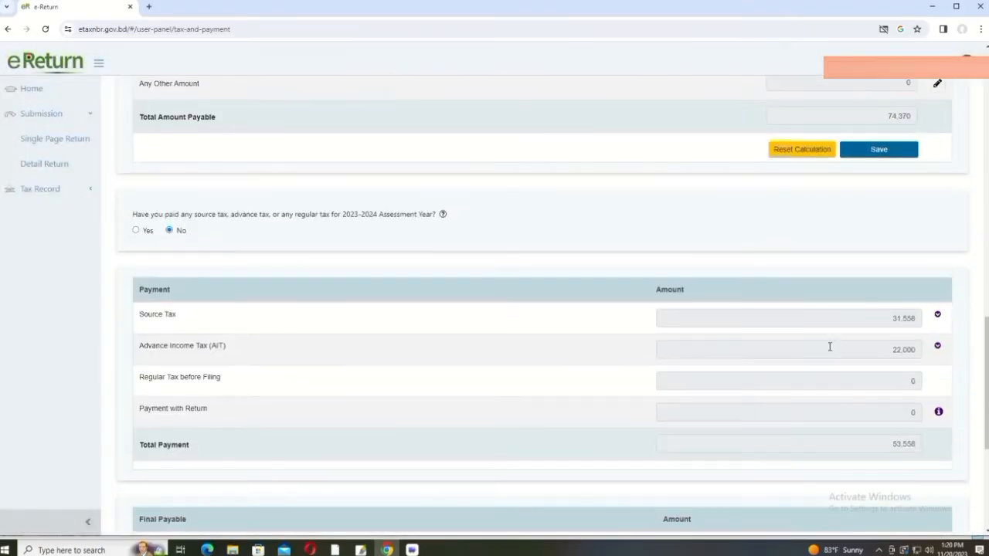
Step: Start Pay Now, then dismiss the payment method popup without Sonali Bank e-Payment
{"action": "scroll", "coordinate": [830, 347], "scroll_direction": "down", "scroll_amount": 4}
{"action": "left_click", "coordinate": [797, 394]}
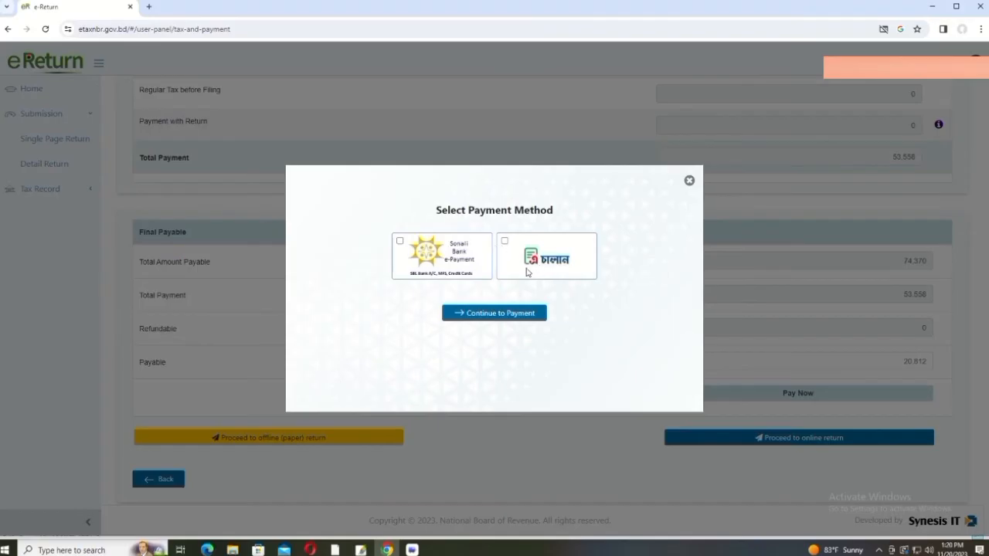
{"action": "left_click", "coordinate": [400, 242]}
{"action": "left_click", "coordinate": [689, 180]}
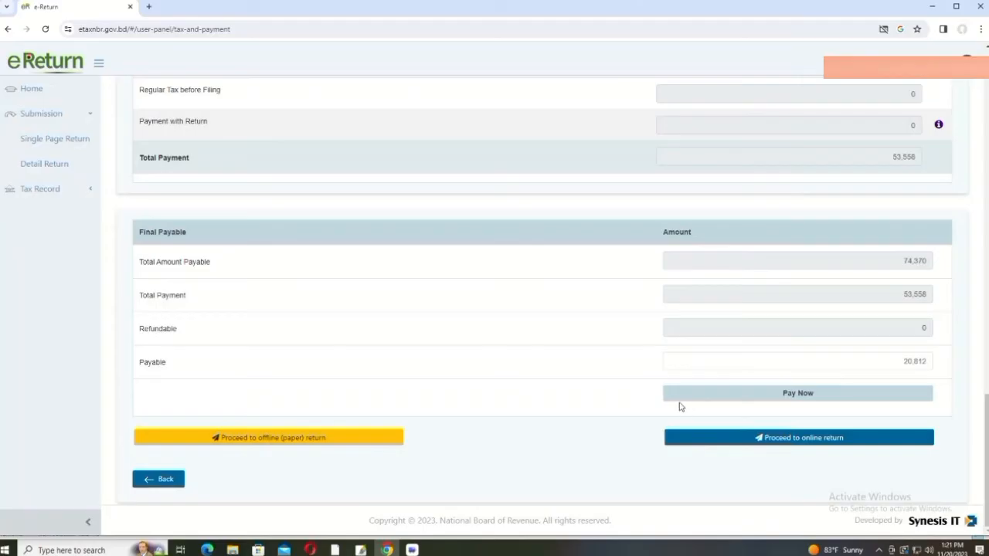
Step: Answer Yes to having paid tax and Yes to updating the tax payment status
{"action": "scroll", "coordinate": [683, 406], "scroll_direction": "up", "scroll_amount": 10}
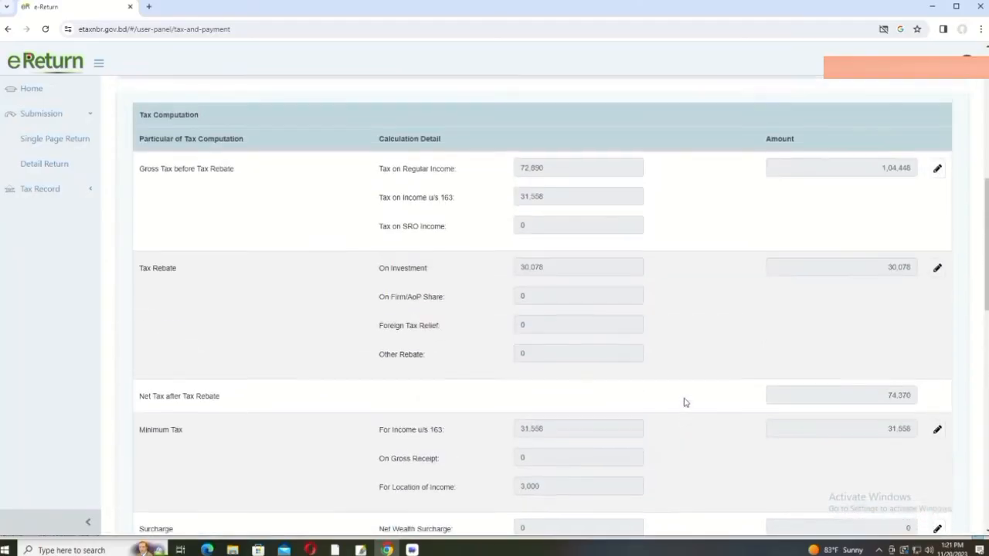
{"action": "scroll", "coordinate": [684, 402], "scroll_direction": "up", "scroll_amount": 3}
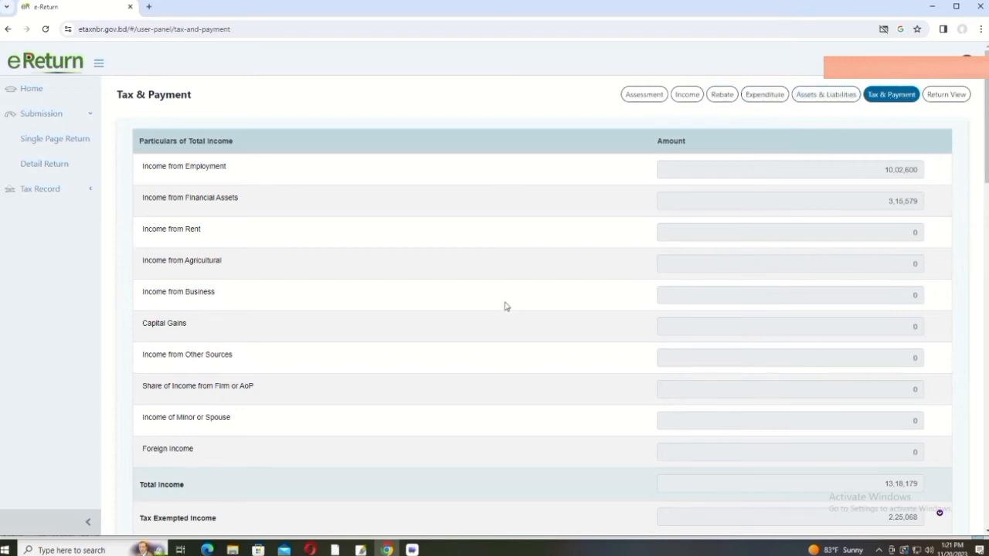
{"action": "scroll", "coordinate": [506, 306], "scroll_direction": "down", "scroll_amount": 4}
{"action": "scroll", "coordinate": [506, 306], "scroll_direction": "down", "scroll_amount": 8}
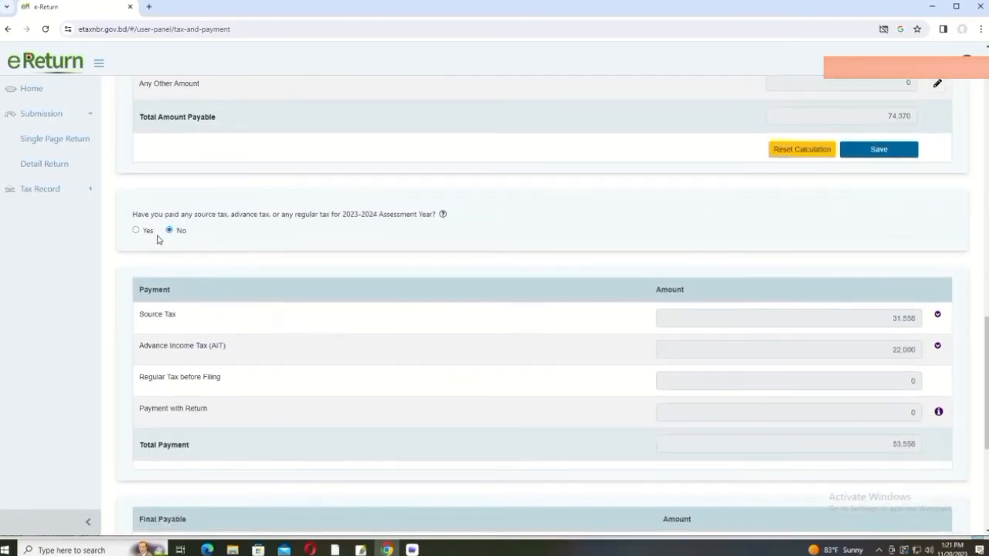
{"action": "scroll", "coordinate": [160, 237], "scroll_direction": "down", "scroll_amount": 4}
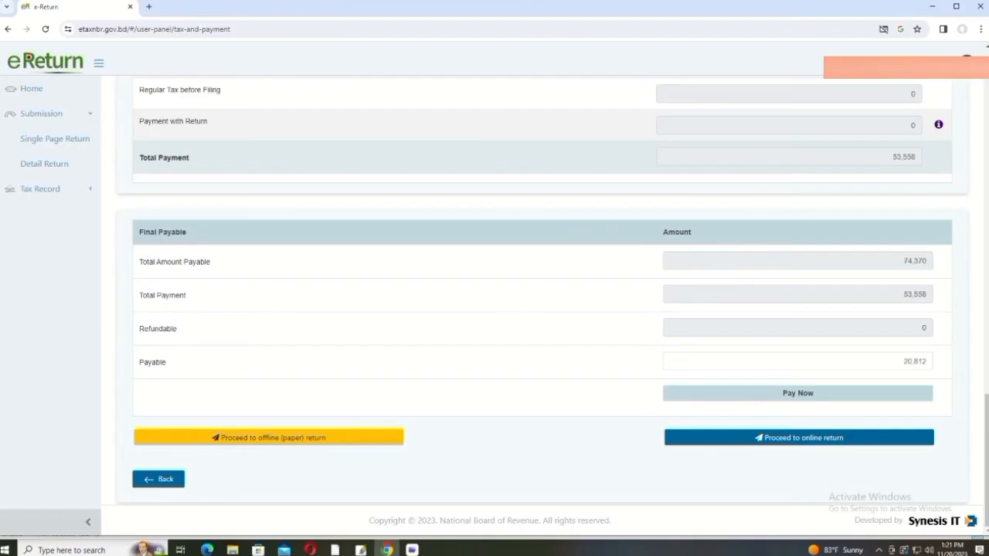
{"action": "scroll", "coordinate": [533, 309], "scroll_direction": "up", "scroll_amount": 5}
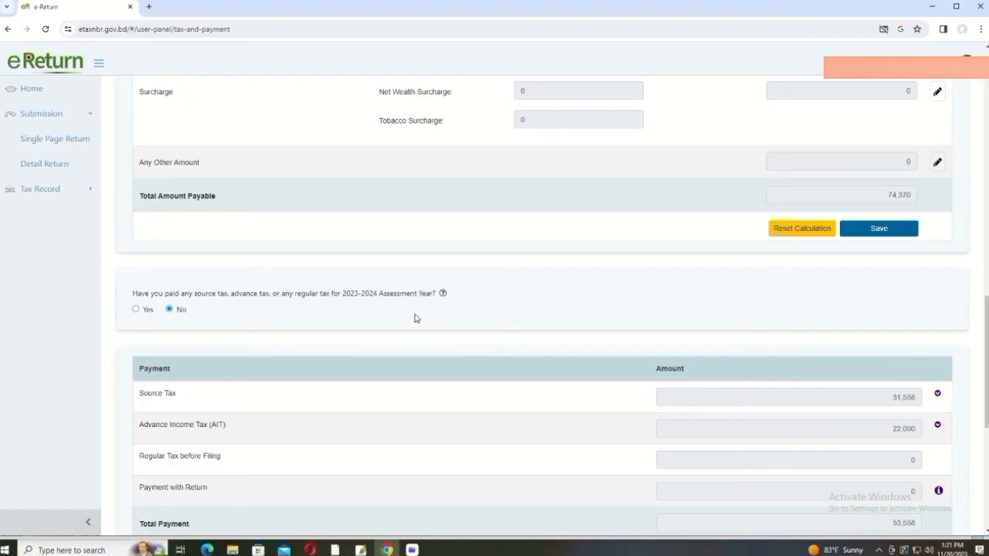
{"action": "left_click", "coordinate": [135, 310]}
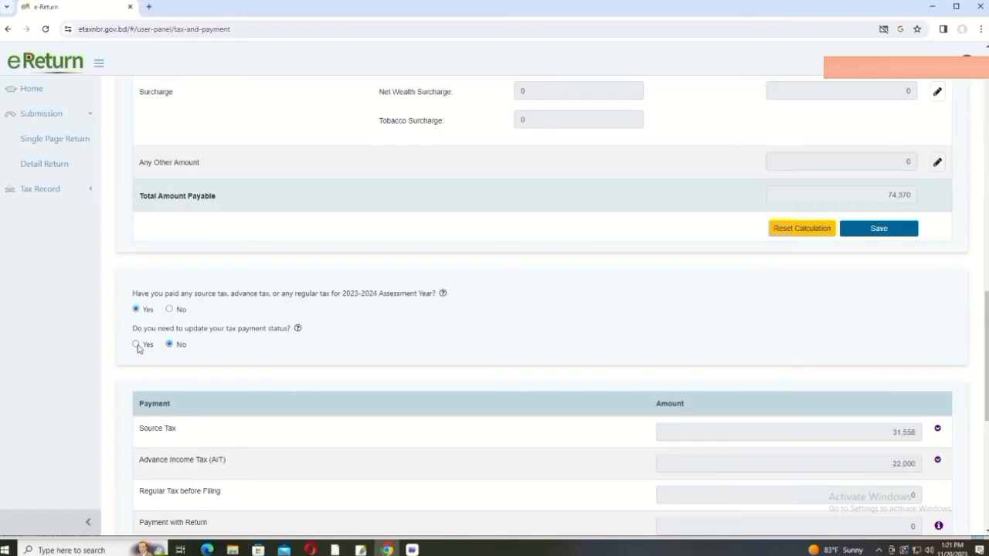
{"action": "left_click", "coordinate": [137, 345]}
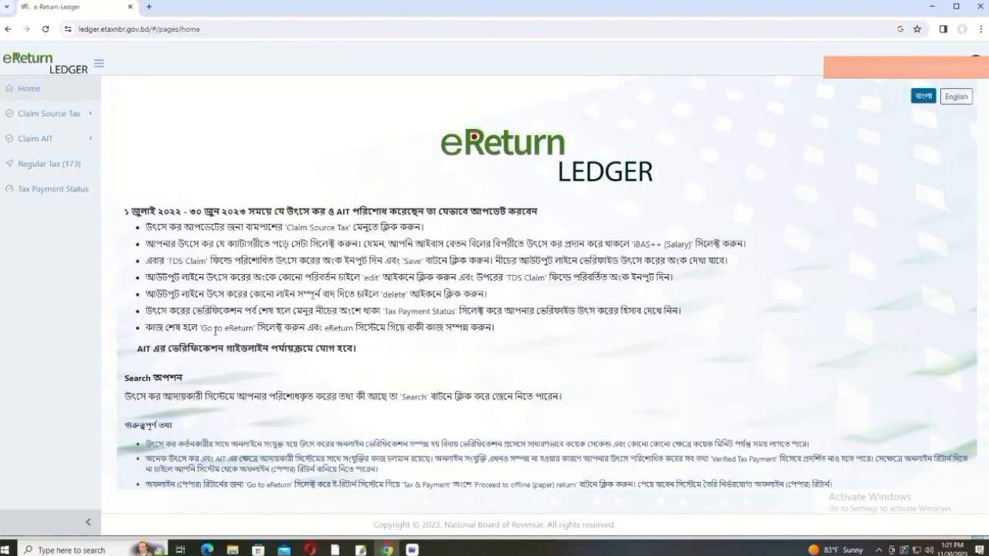
Step: Open the Sanchayapatra source tax claim page in the eReturn Ledger
{"action": "left_click", "coordinate": [68, 116]}
{"action": "left_click", "coordinate": [52, 190]}
{"action": "scroll", "coordinate": [418, 298], "scroll_direction": "down", "scroll_amount": 1}
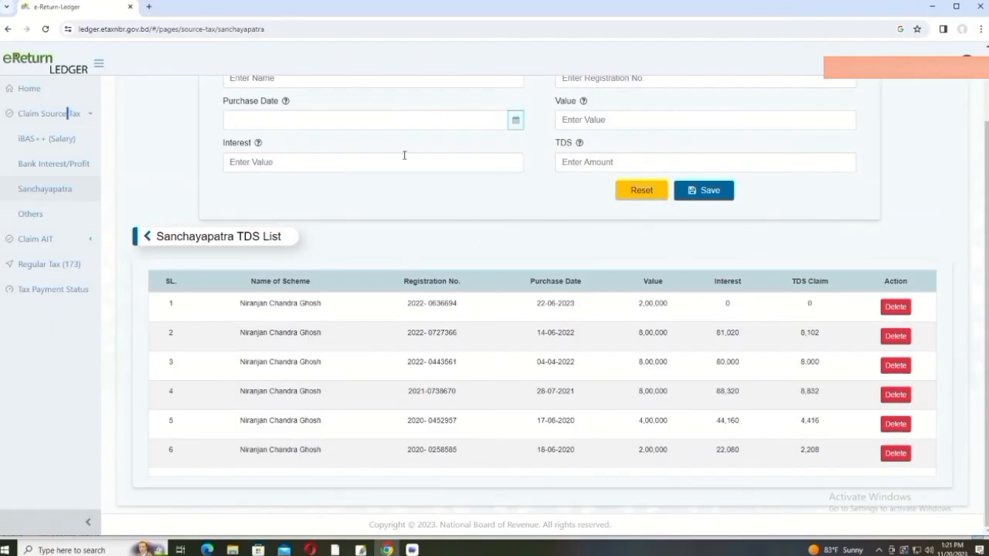
{"action": "scroll", "coordinate": [382, 162], "scroll_direction": "up", "scroll_amount": 1}
Step: Click through the empty Sanchayapatra claim fields and try saving, flagging every field required
{"action": "left_click", "coordinate": [308, 165]}
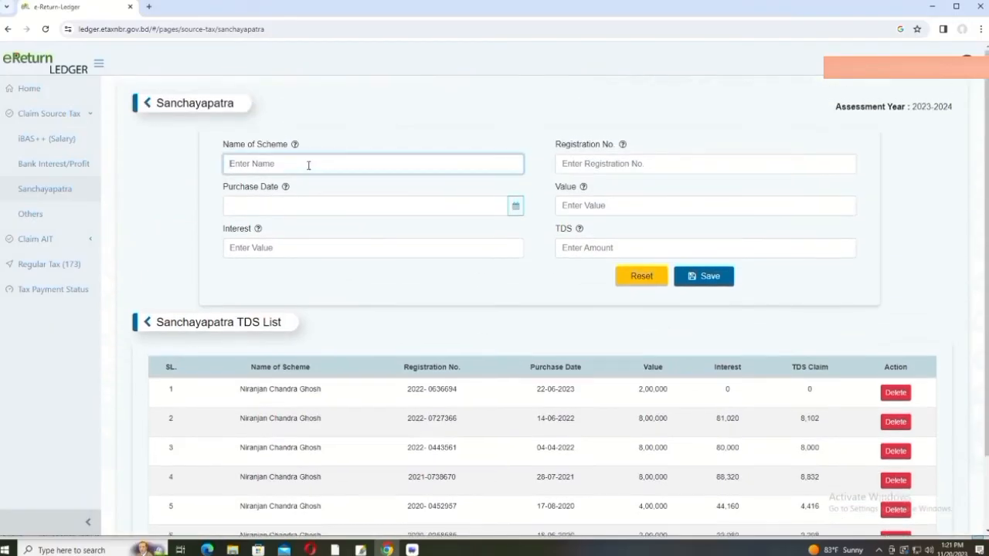
{"action": "left_click", "coordinate": [664, 164]}
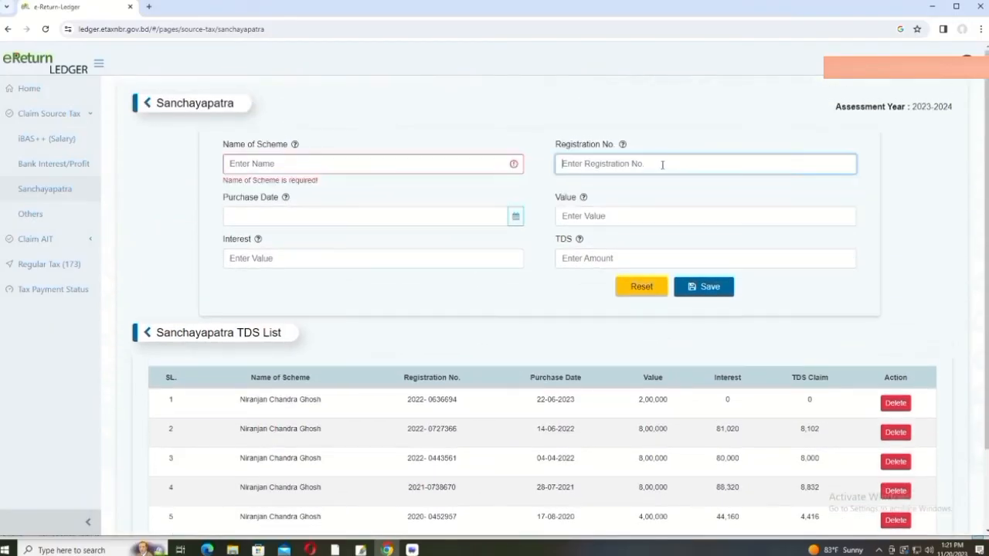
{"action": "left_click", "coordinate": [329, 217]}
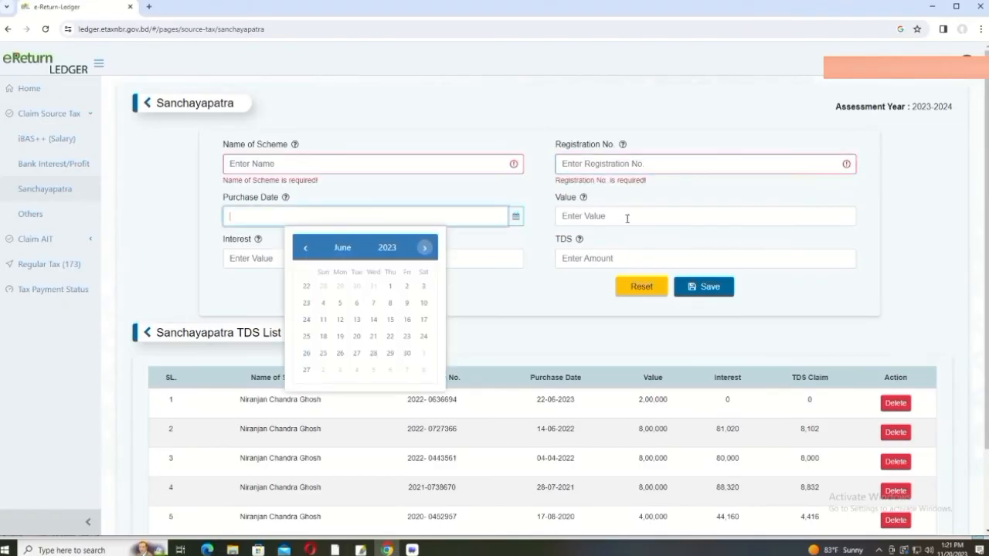
{"action": "left_click", "coordinate": [622, 217]}
{"action": "left_click", "coordinate": [311, 268]}
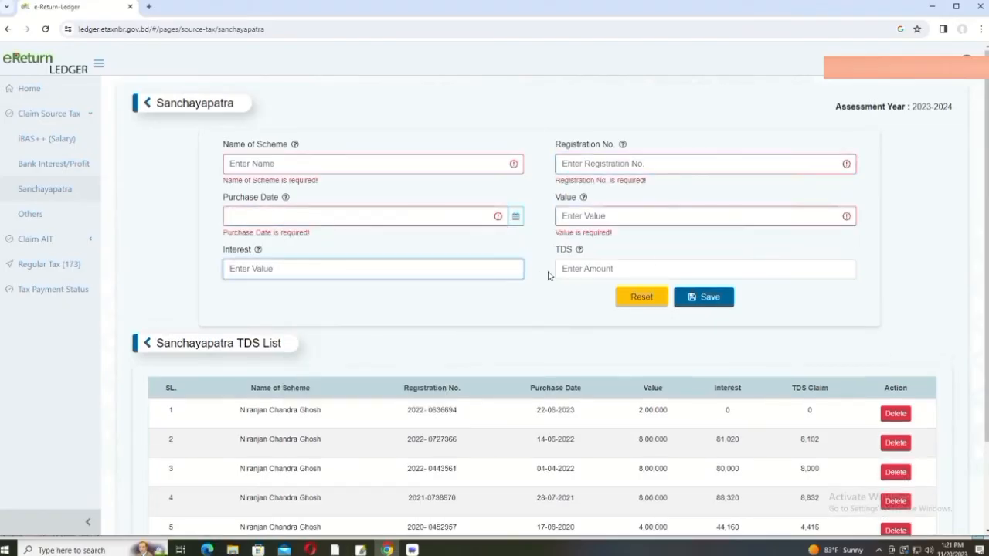
{"action": "left_click", "coordinate": [655, 262]}
{"action": "left_click", "coordinate": [715, 313]}
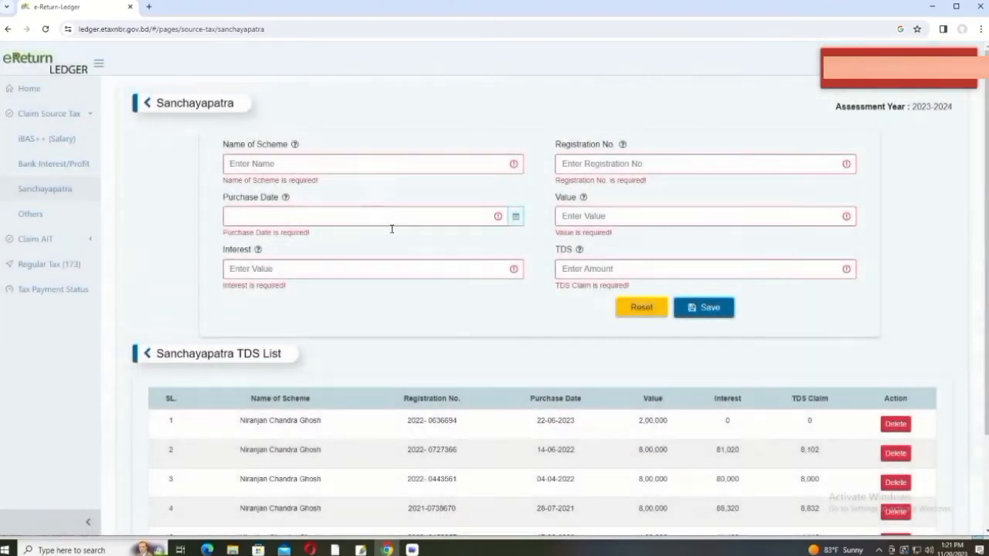
Step: Review the six-entry TDS list with claims such as 8,102 and 8,832
{"action": "scroll", "coordinate": [607, 314], "scroll_direction": "down", "scroll_amount": 3}
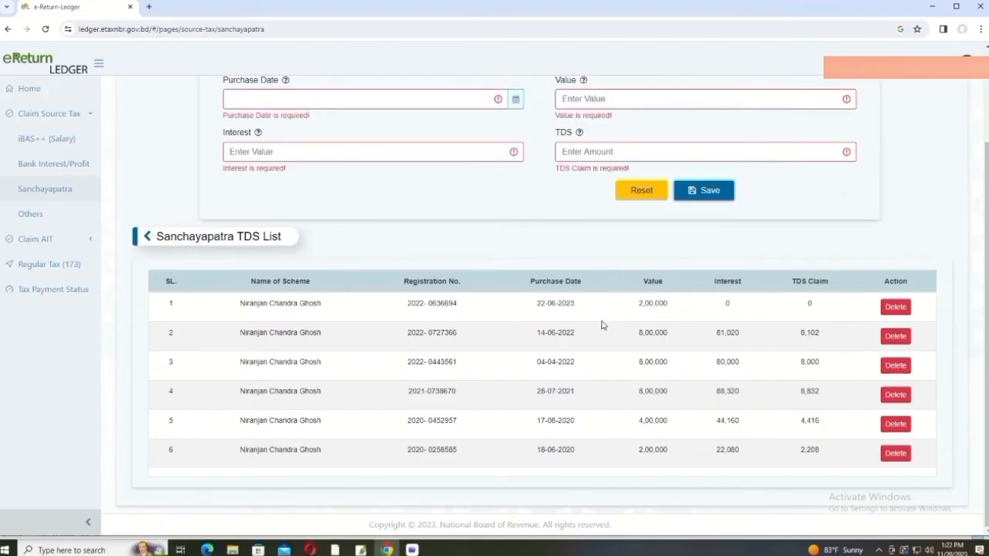
{"action": "scroll", "coordinate": [444, 250], "scroll_direction": "up", "scroll_amount": 3}
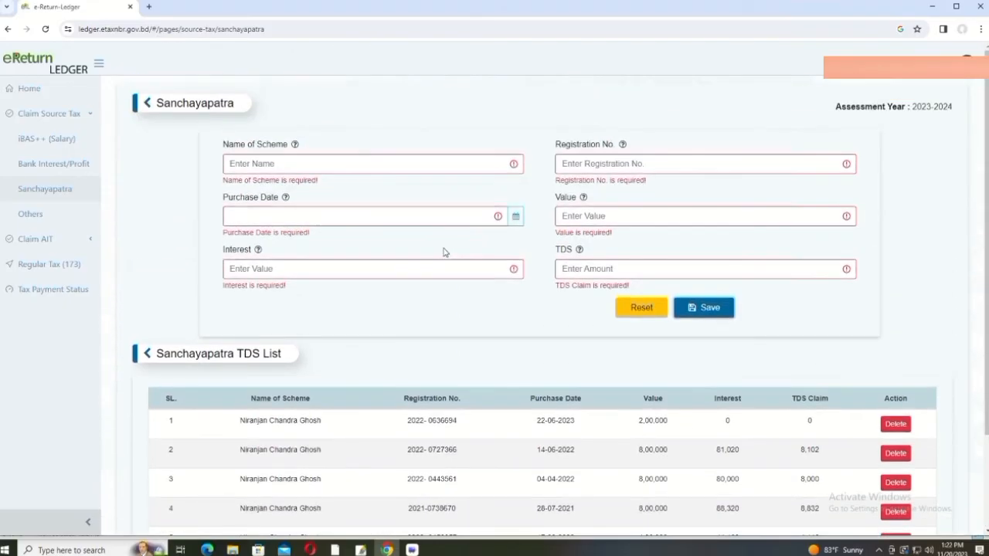
{"action": "scroll", "coordinate": [415, 261], "scroll_direction": "down", "scroll_amount": 2}
{"action": "scroll", "coordinate": [415, 261], "scroll_direction": "down", "scroll_amount": 1}
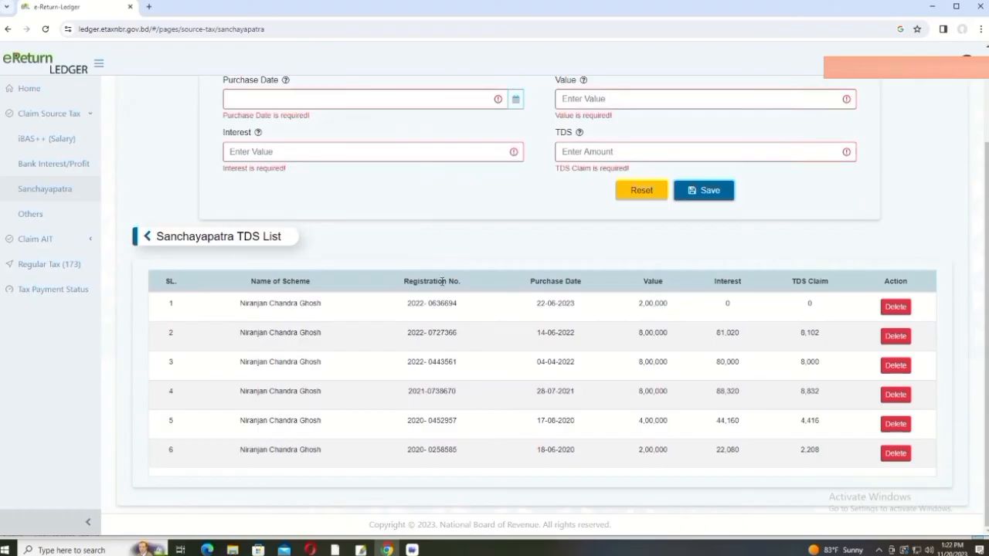
{"action": "scroll", "coordinate": [437, 281], "scroll_direction": "up", "scroll_amount": 3}
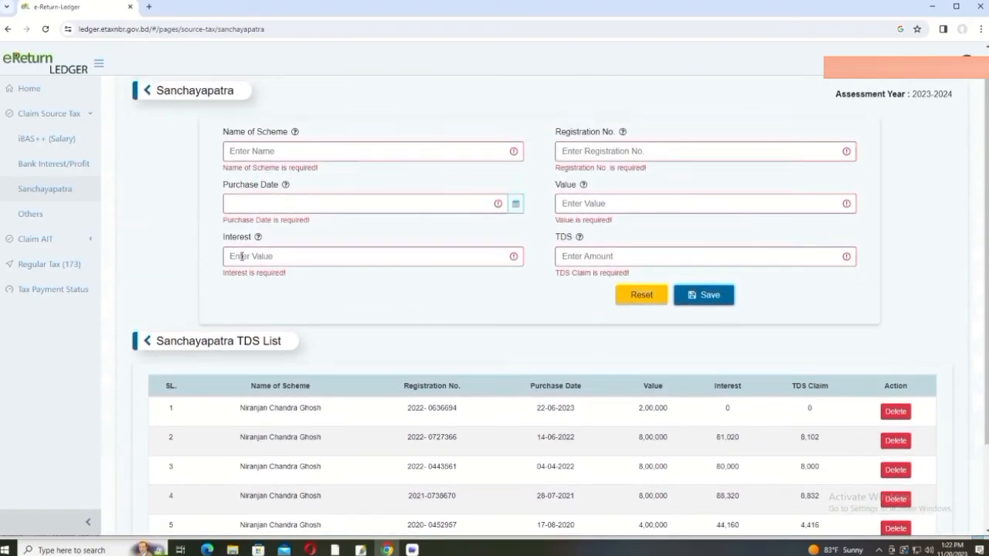
{"action": "scroll", "coordinate": [239, 257], "scroll_direction": "down", "scroll_amount": 3}
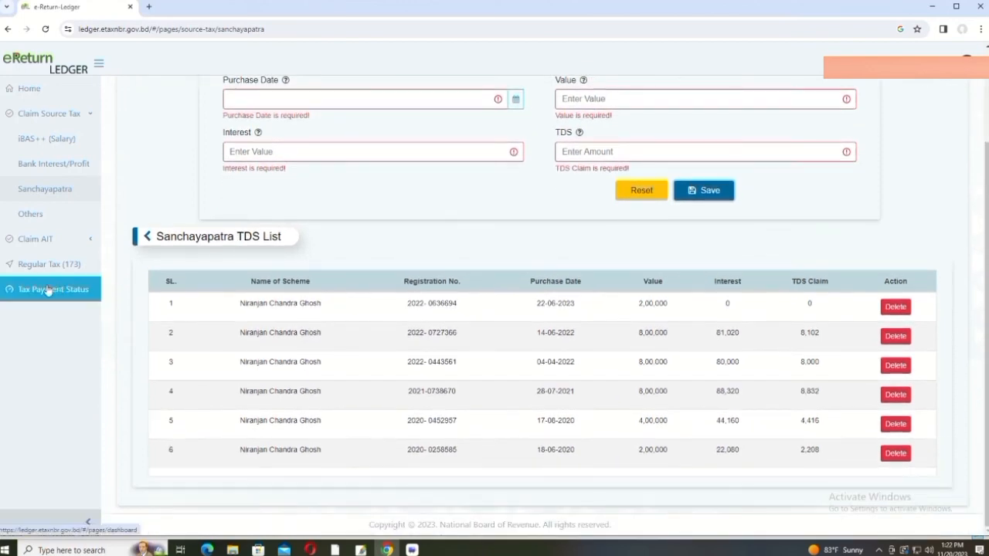
Step: View the tax payment status summary and its Advance Income Tax breakdown
{"action": "left_click", "coordinate": [48, 290]}
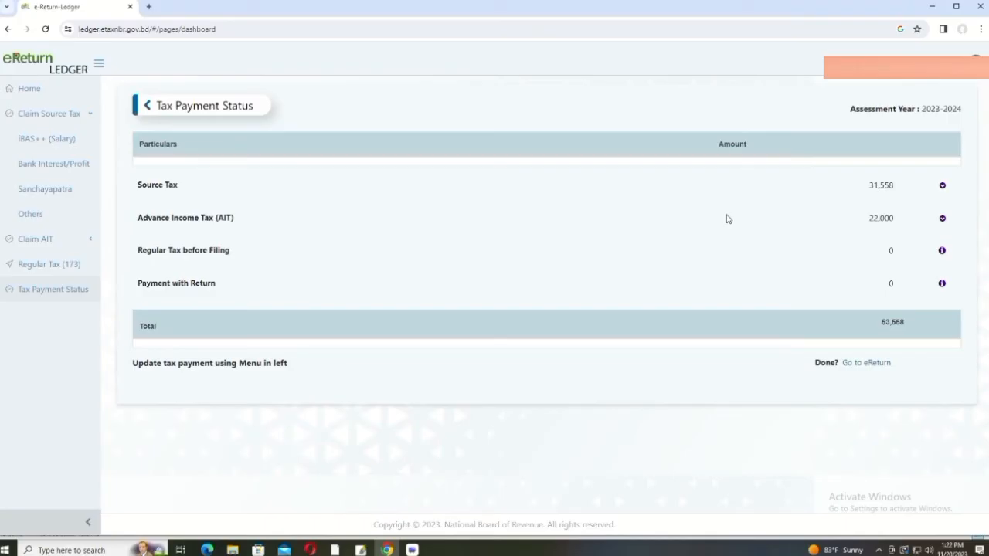
{"action": "left_click", "coordinate": [888, 219]}
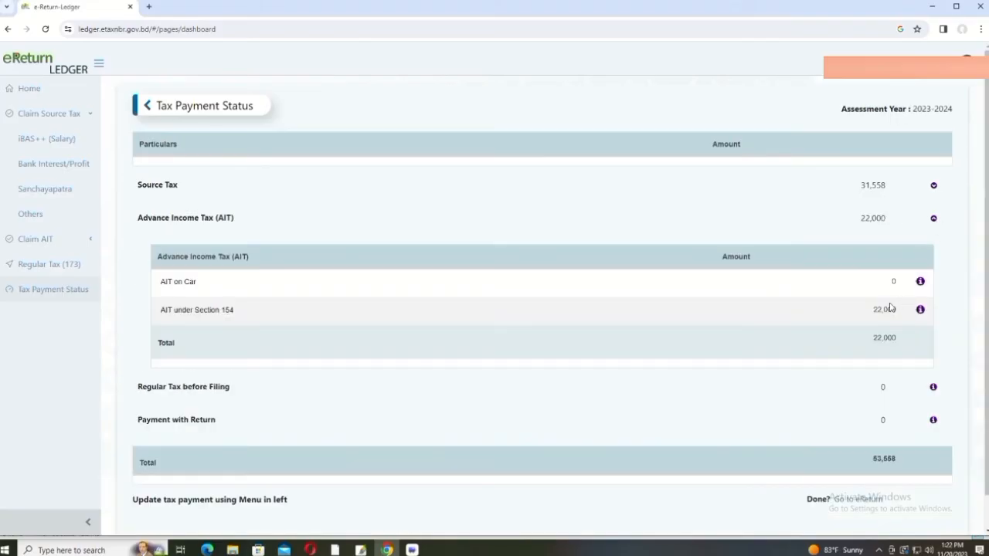
{"action": "left_click", "coordinate": [786, 227]}
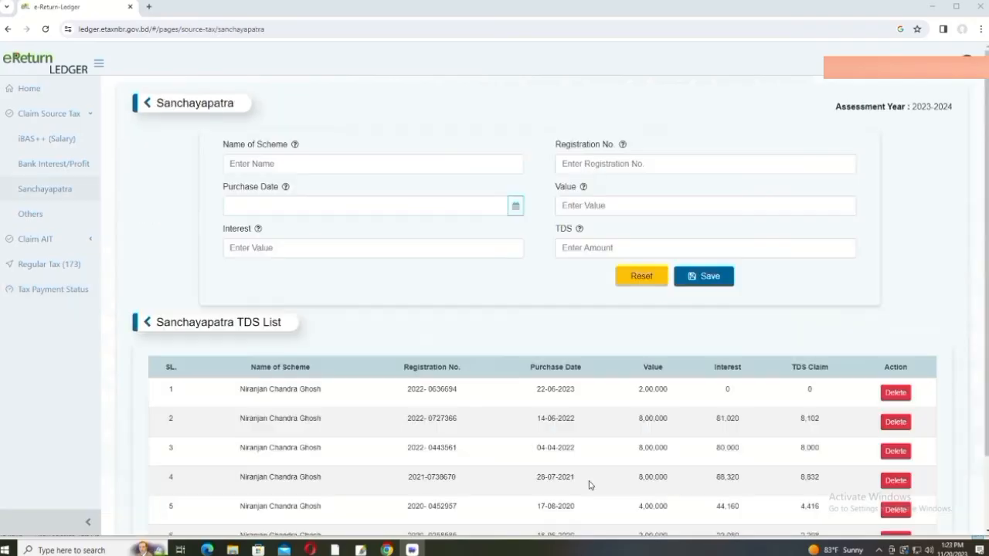
{"action": "scroll", "coordinate": [449, 386], "scroll_direction": "down", "scroll_amount": 1}
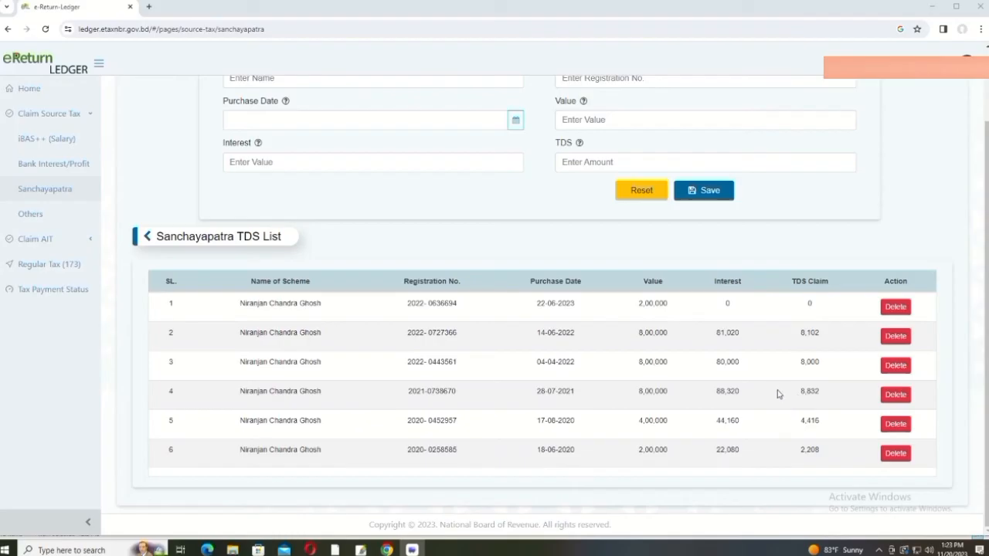
{"action": "left_click", "coordinate": [52, 289]}
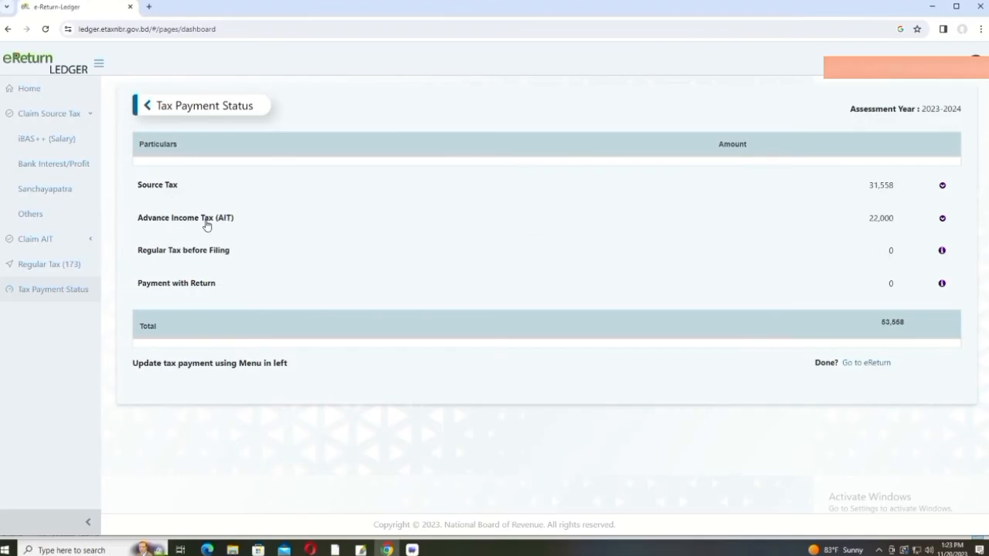
Step: Reopen the Sanchayapatra list and expand the Claim AIT sub-pages
{"action": "left_click", "coordinate": [44, 192]}
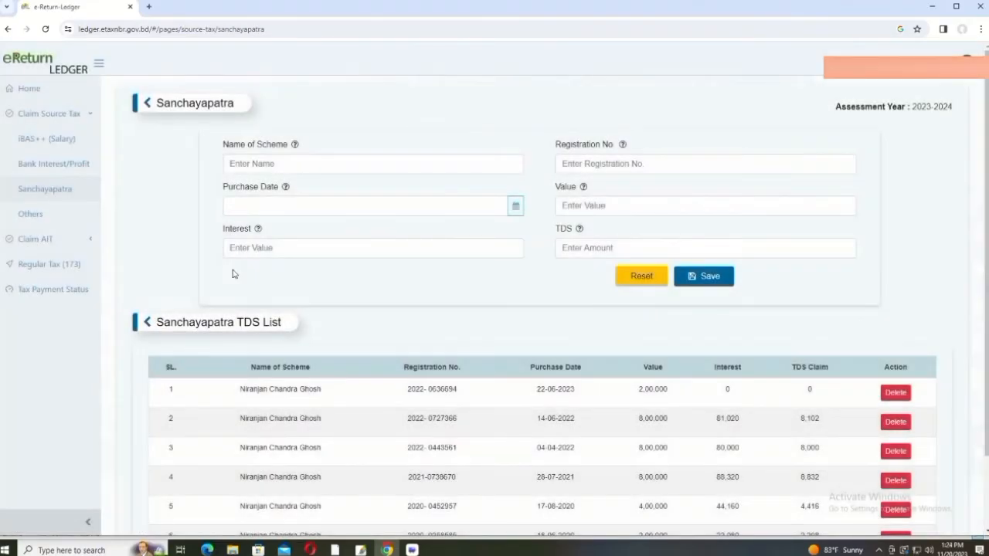
{"action": "scroll", "coordinate": [234, 274], "scroll_direction": "down", "scroll_amount": 2}
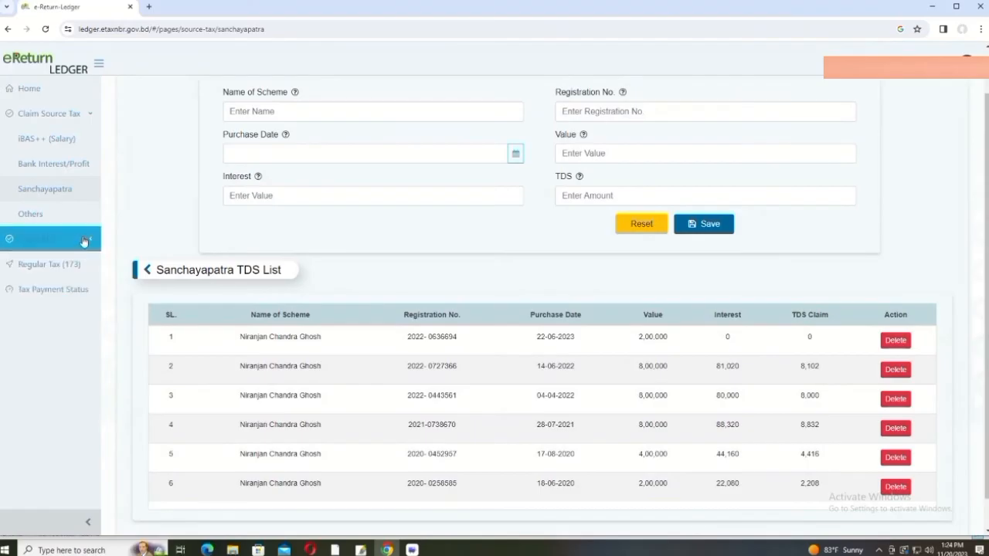
{"action": "left_click", "coordinate": [84, 242]}
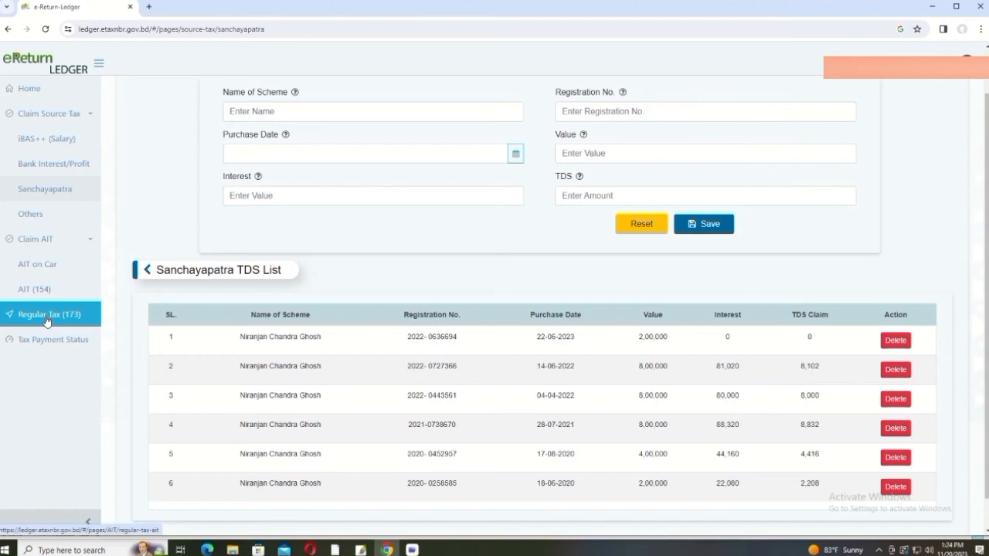
Step: Check the AIT (154) record's single 22,000 challan, leave Type unchanged, and return to eReturn
{"action": "left_click", "coordinate": [43, 289]}
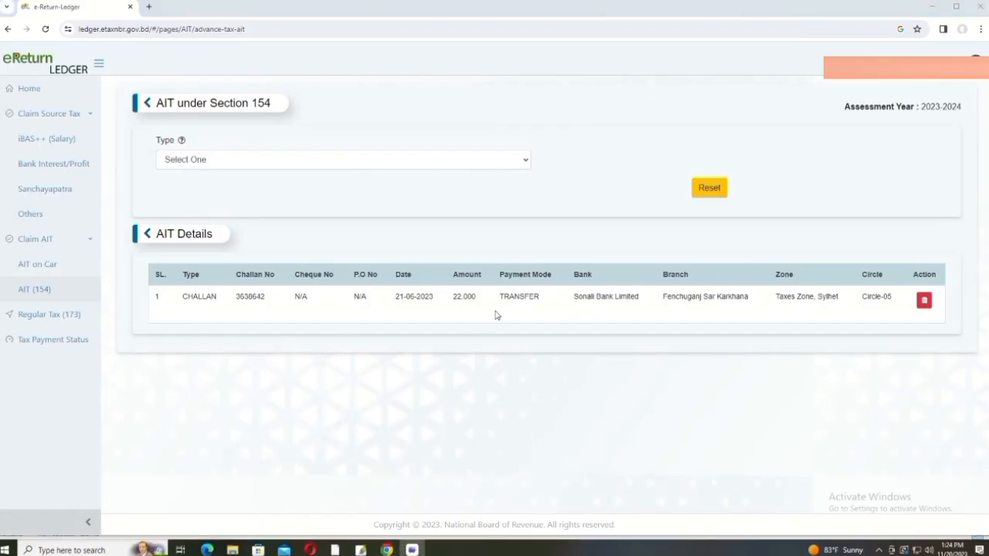
{"action": "left_click", "coordinate": [529, 161]}
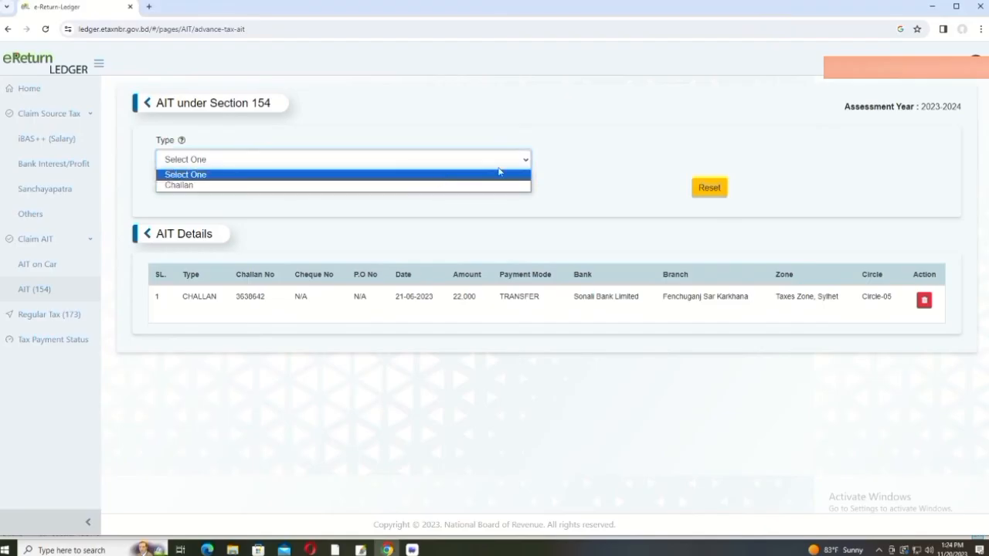
{"action": "left_click", "coordinate": [529, 163]}
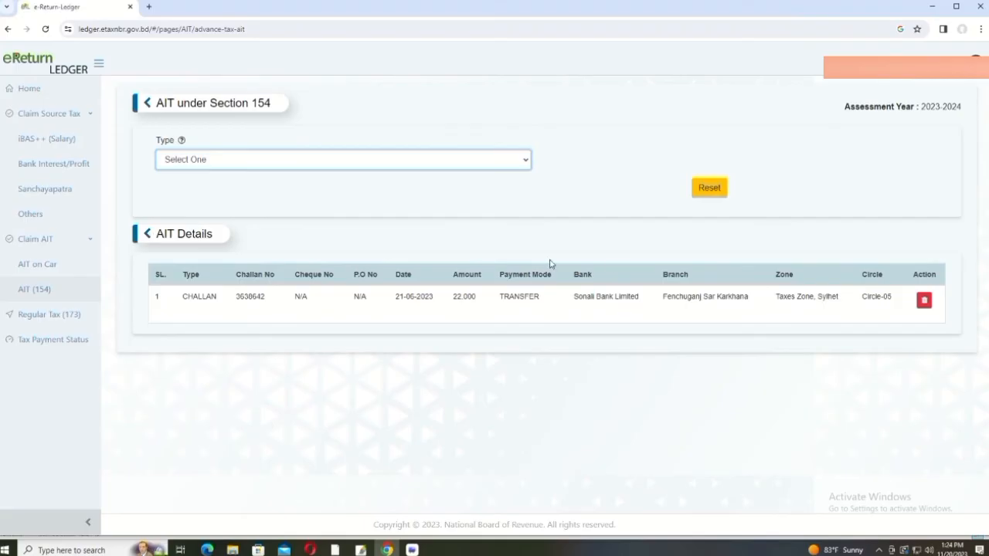
{"action": "left_click", "coordinate": [455, 300]}
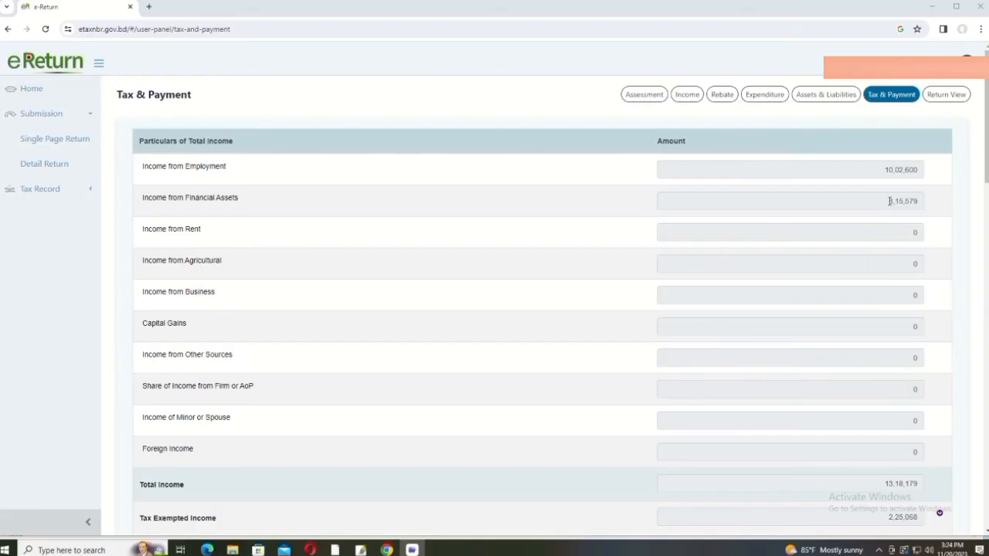
{"action": "scroll", "coordinate": [866, 207], "scroll_direction": "down", "scroll_amount": 3}
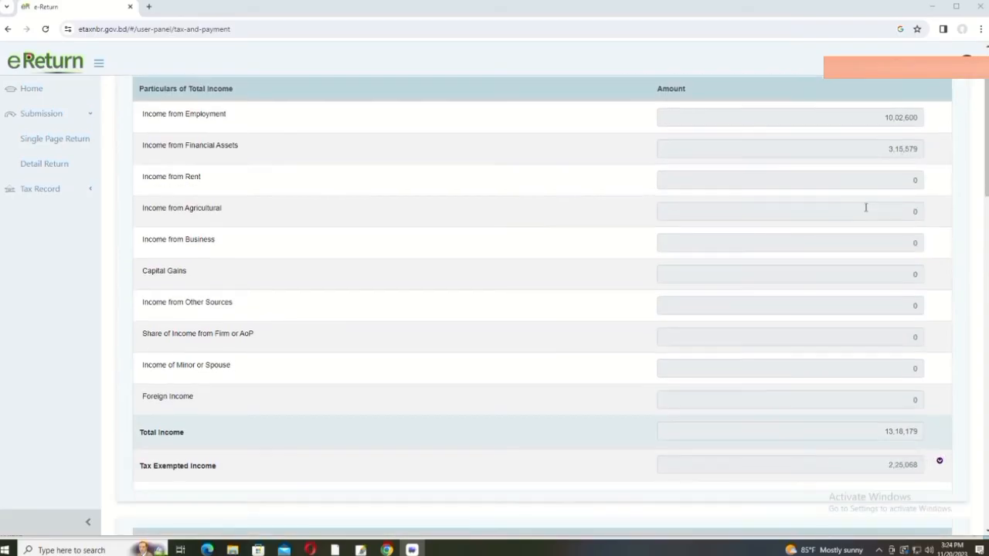
{"action": "scroll", "coordinate": [866, 207], "scroll_direction": "up", "scroll_amount": 1}
{"action": "scroll", "coordinate": [865, 207], "scroll_direction": "up", "scroll_amount": 2}
{"action": "scroll", "coordinate": [866, 207], "scroll_direction": "down", "scroll_amount": 5}
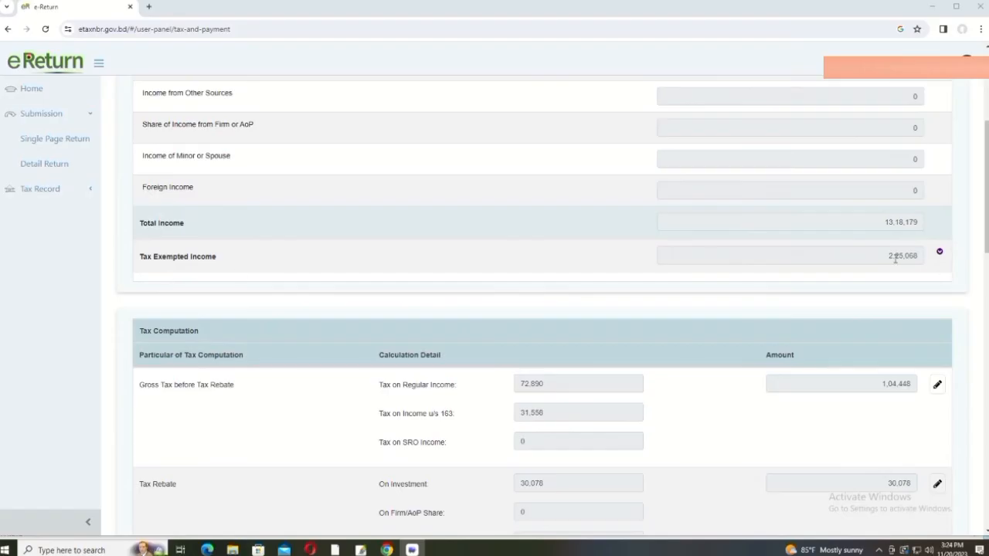
{"action": "scroll", "coordinate": [910, 258], "scroll_direction": "down", "scroll_amount": 1}
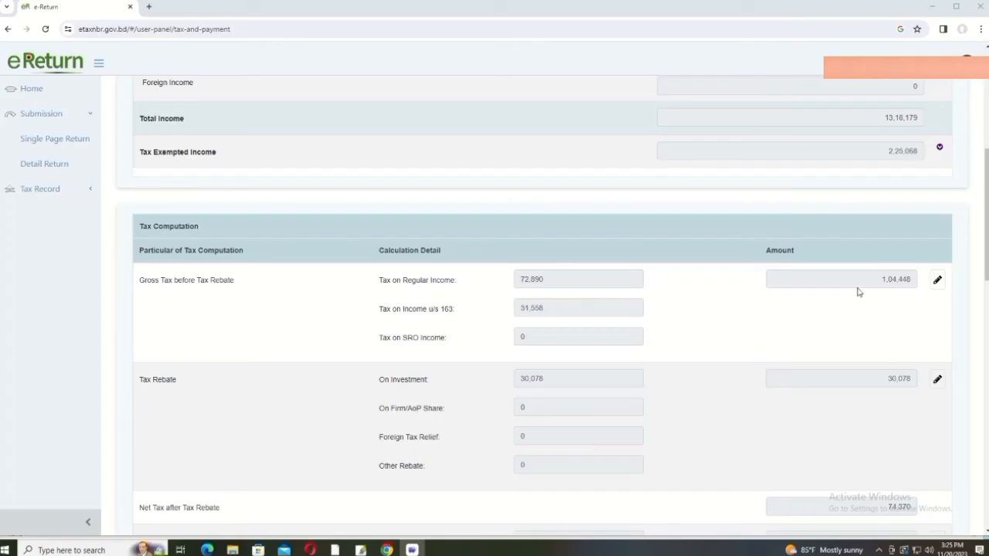
{"action": "scroll", "coordinate": [762, 327], "scroll_direction": "down", "scroll_amount": 3}
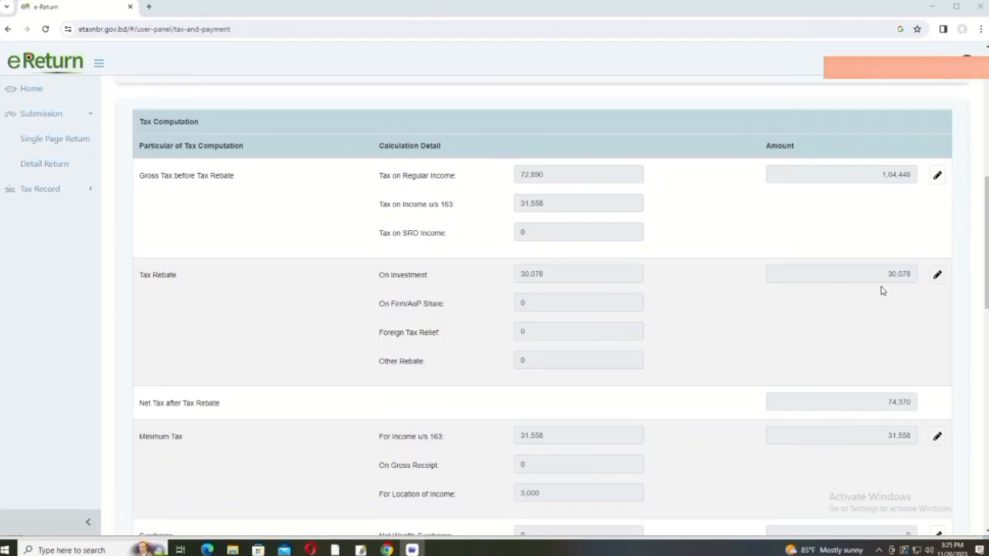
{"action": "scroll", "coordinate": [855, 295], "scroll_direction": "down", "scroll_amount": 3}
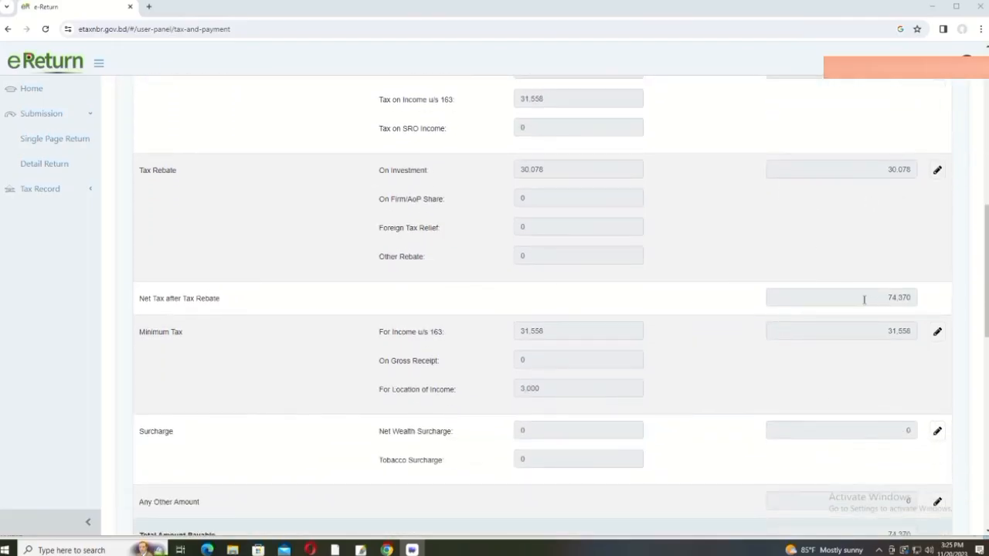
{"action": "scroll", "coordinate": [864, 300], "scroll_direction": "down", "scroll_amount": 3}
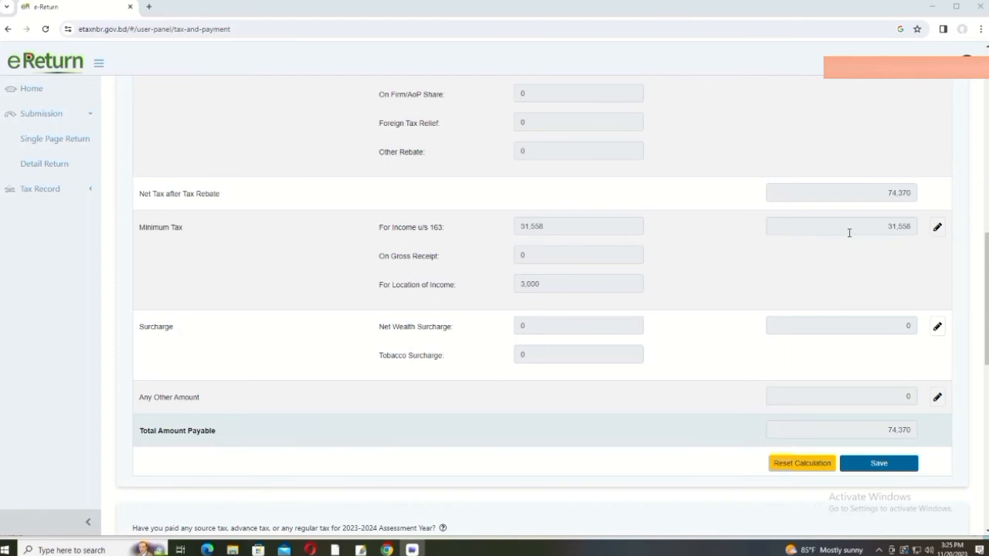
{"action": "scroll", "coordinate": [850, 232], "scroll_direction": "down", "scroll_amount": 5}
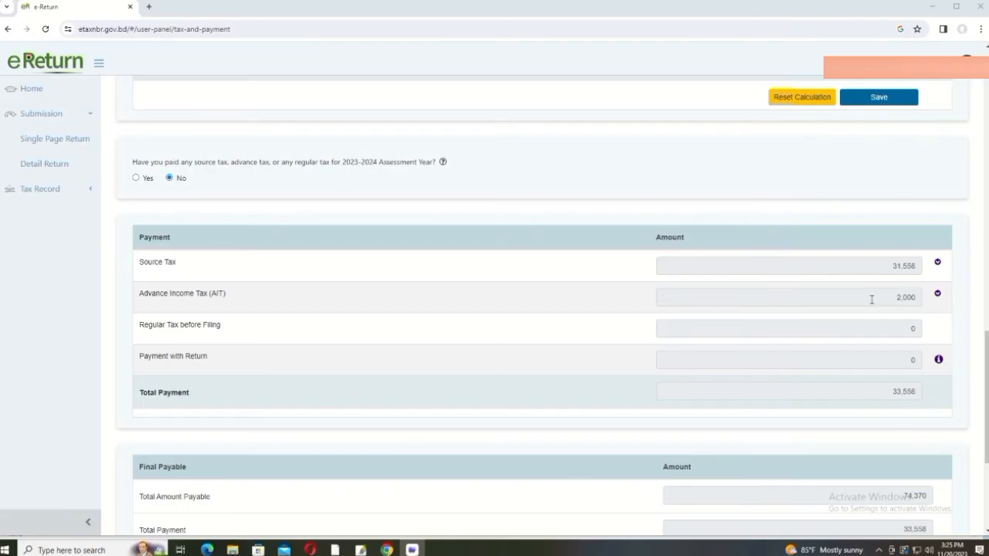
{"action": "scroll", "coordinate": [850, 300], "scroll_direction": "down", "scroll_amount": 1}
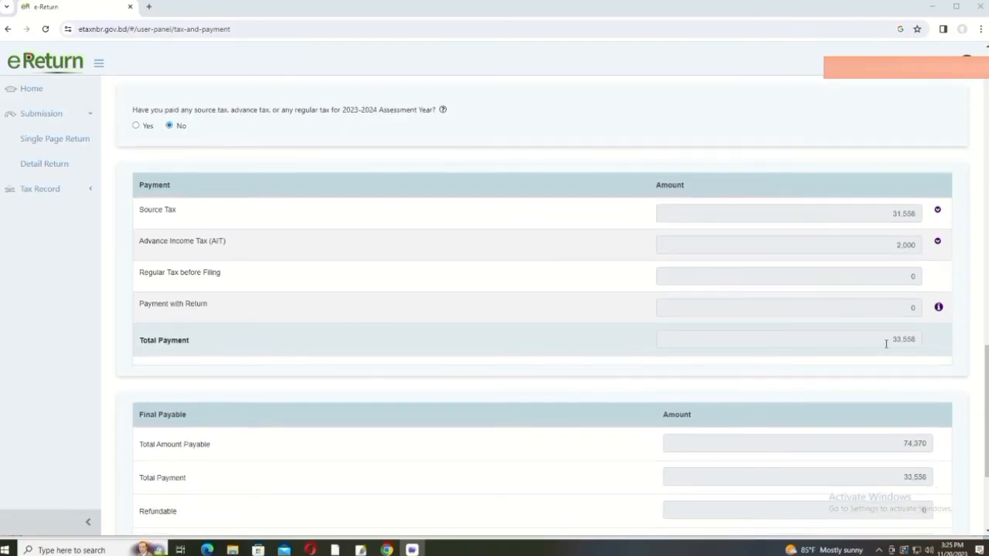
{"action": "scroll", "coordinate": [886, 344], "scroll_direction": "down", "scroll_amount": 3}
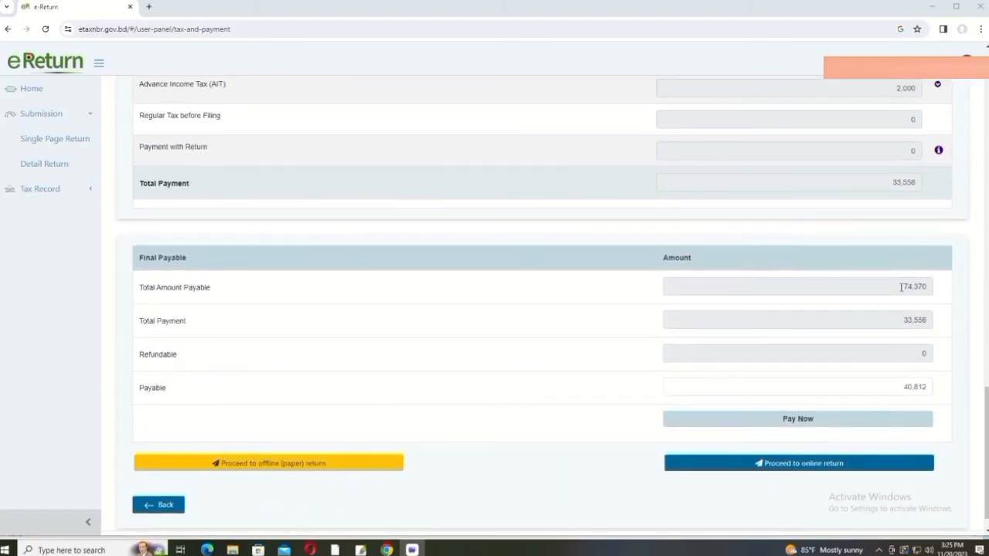
{"action": "scroll", "coordinate": [898, 316], "scroll_direction": "down", "scroll_amount": 1}
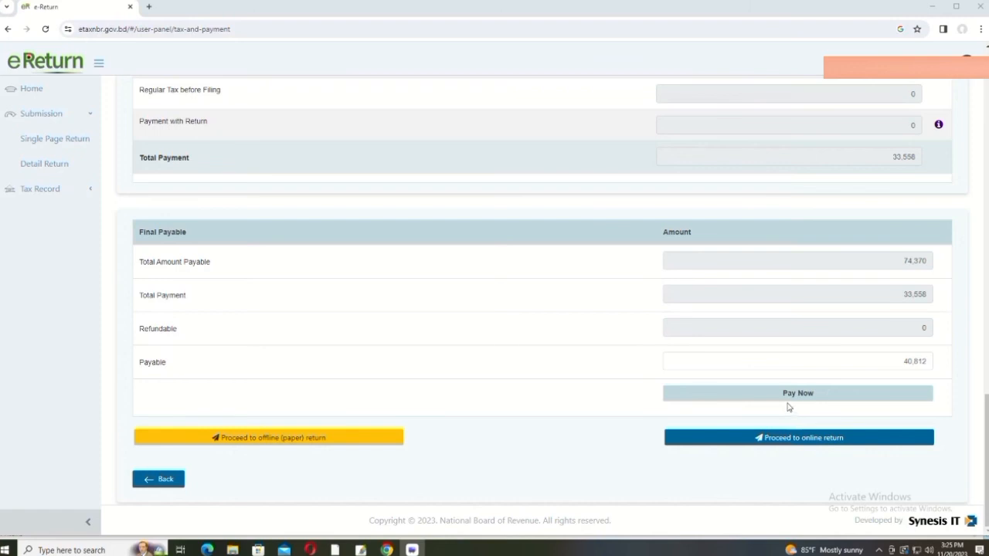
{"action": "scroll", "coordinate": [788, 407], "scroll_direction": "up", "scroll_amount": 3}
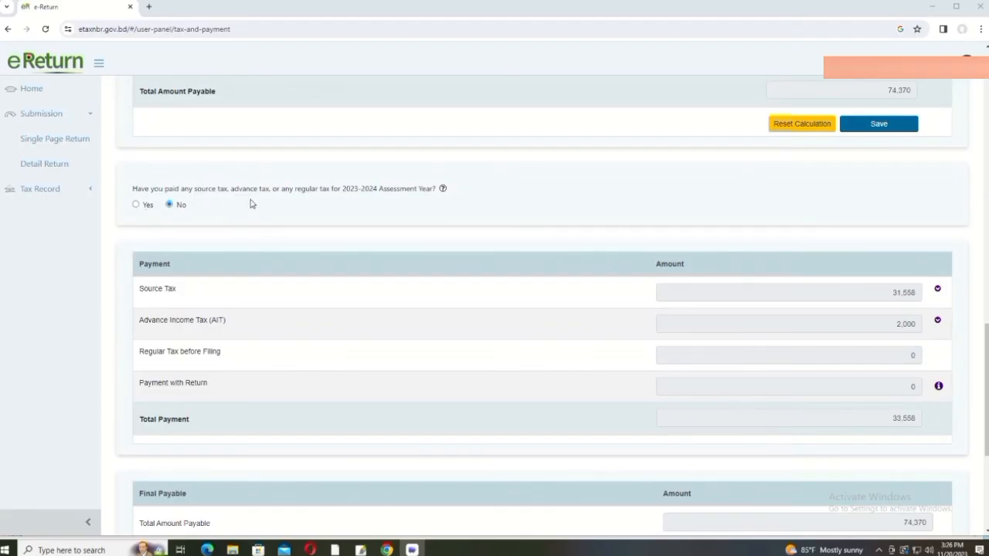
Step: Answer Yes to both payment questions, set AIT (154) Type to Challan, and view the status summary
{"action": "left_click", "coordinate": [137, 205]}
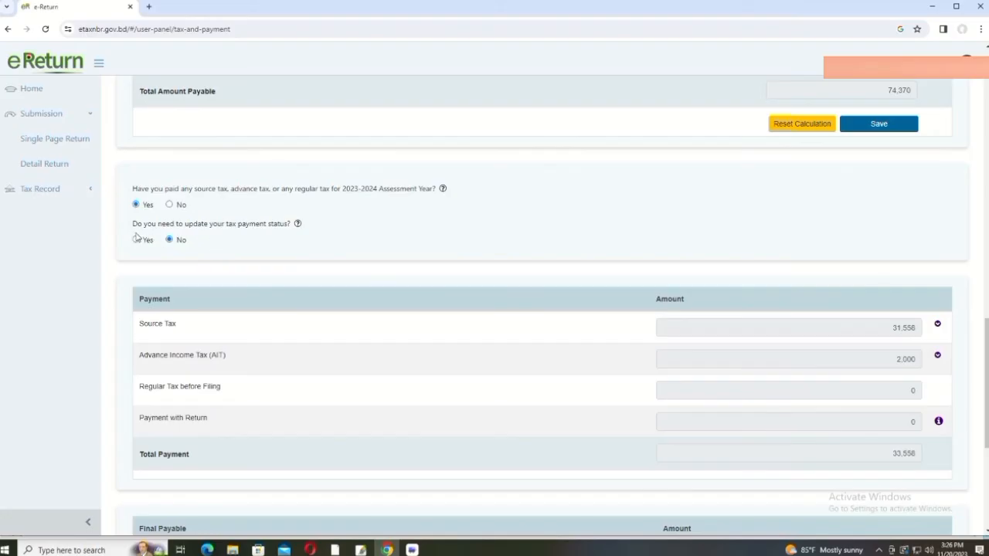
{"action": "left_click", "coordinate": [135, 241]}
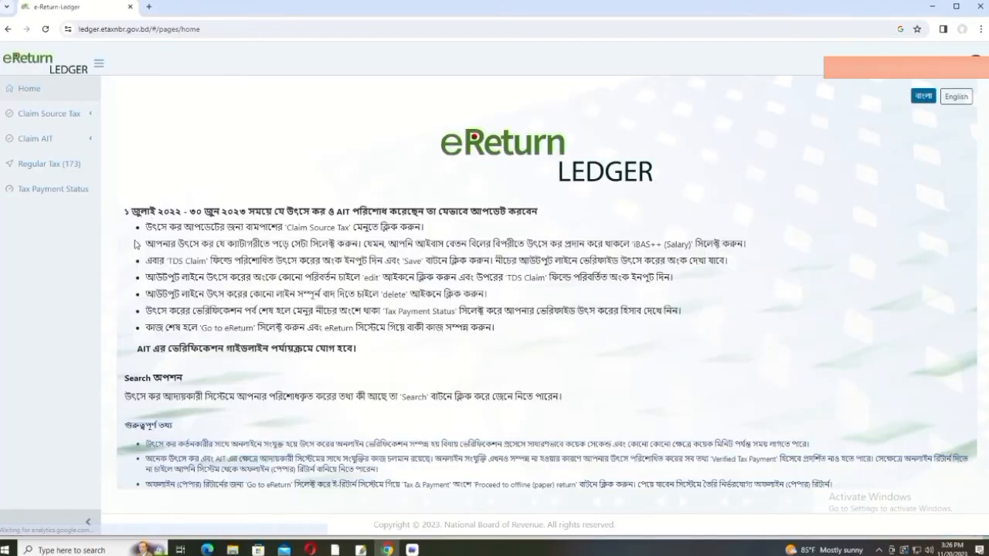
{"action": "left_click", "coordinate": [64, 139]}
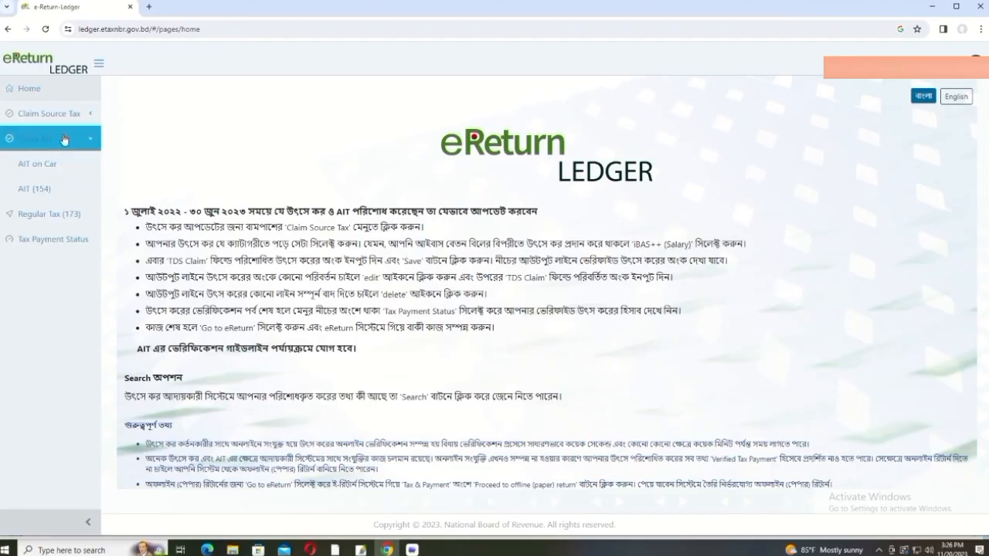
{"action": "left_click", "coordinate": [45, 189]}
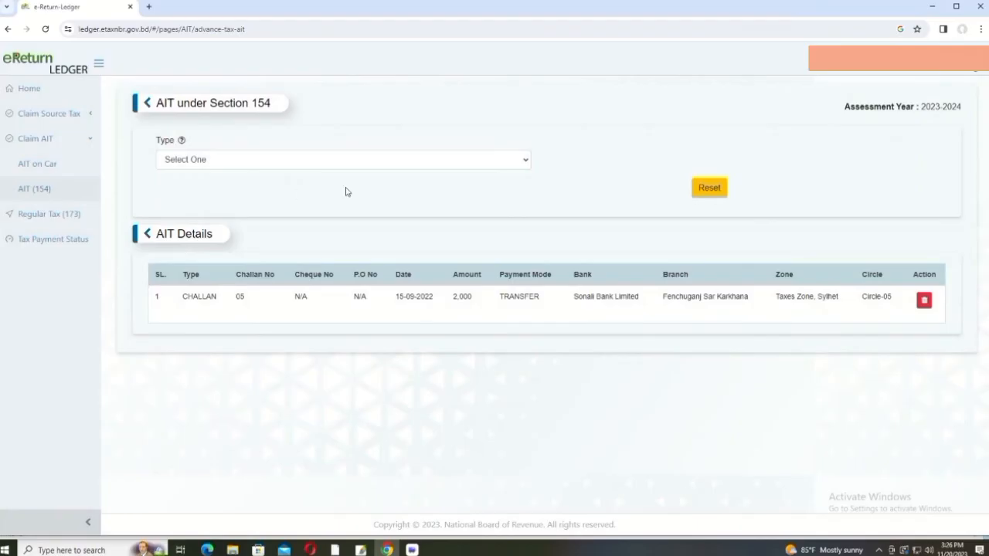
{"action": "left_click", "coordinate": [528, 162]}
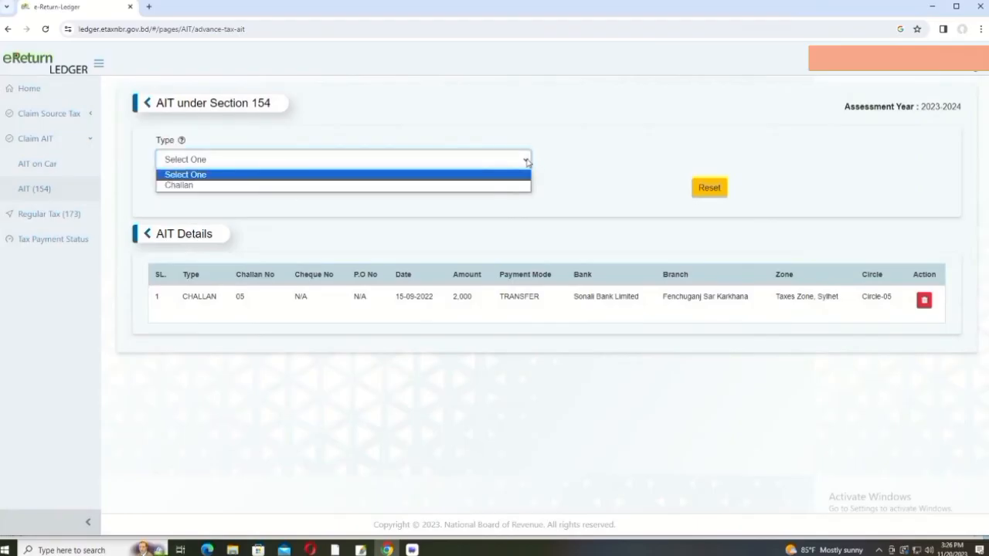
{"action": "left_click", "coordinate": [410, 186]}
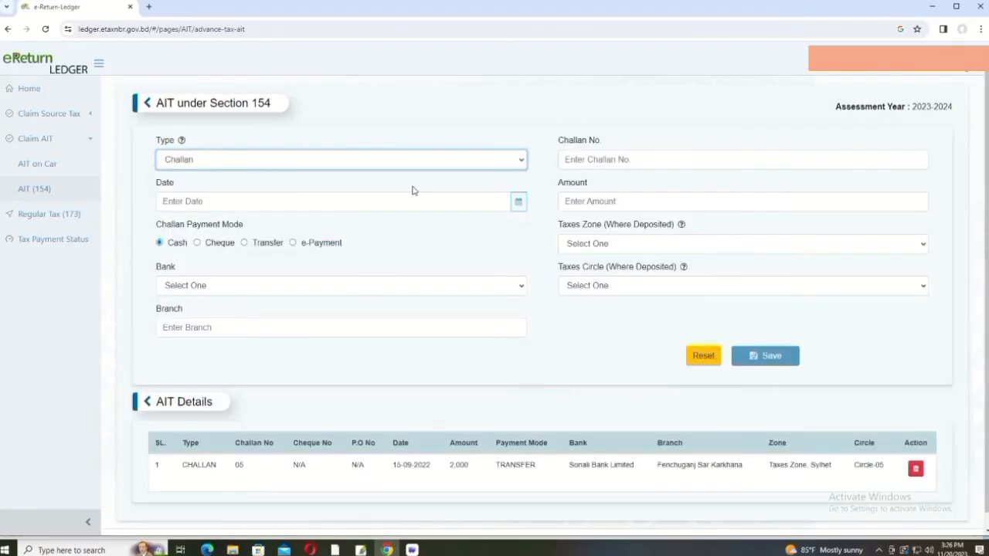
{"action": "scroll", "coordinate": [509, 374], "scroll_direction": "down", "scroll_amount": 1}
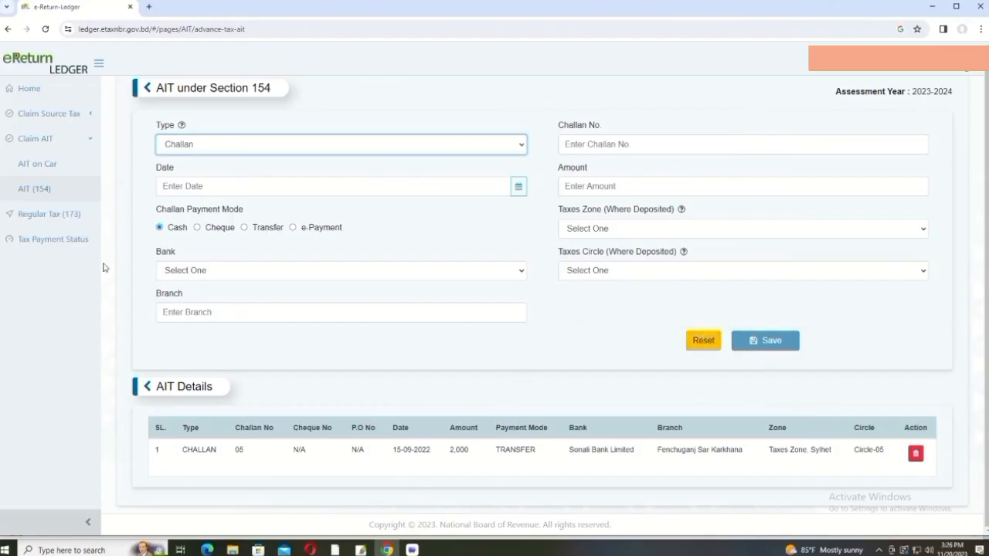
{"action": "left_click", "coordinate": [57, 244]}
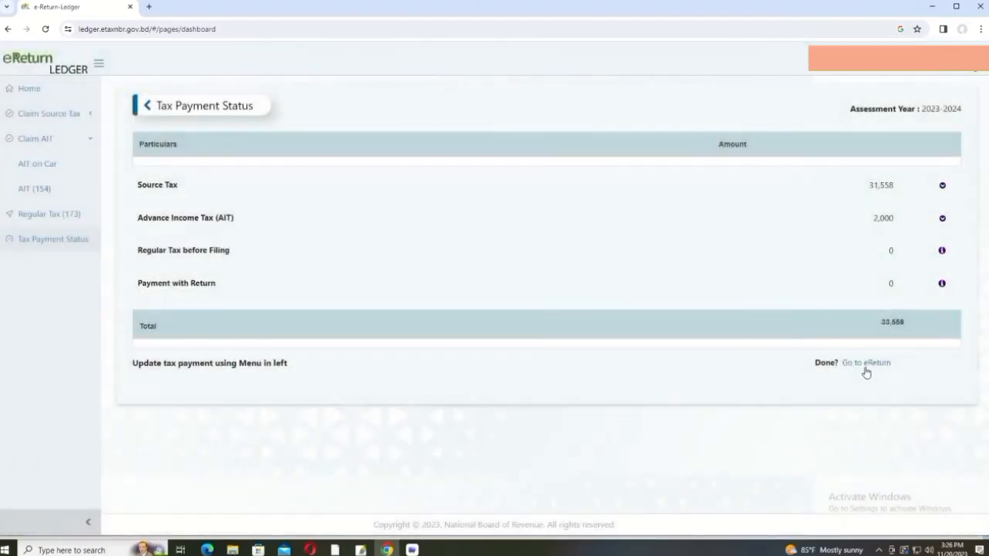
Step: Back in eReturn, review the Advance Income Tax breakdown on the Tax & Payment page
{"action": "left_click", "coordinate": [863, 363]}
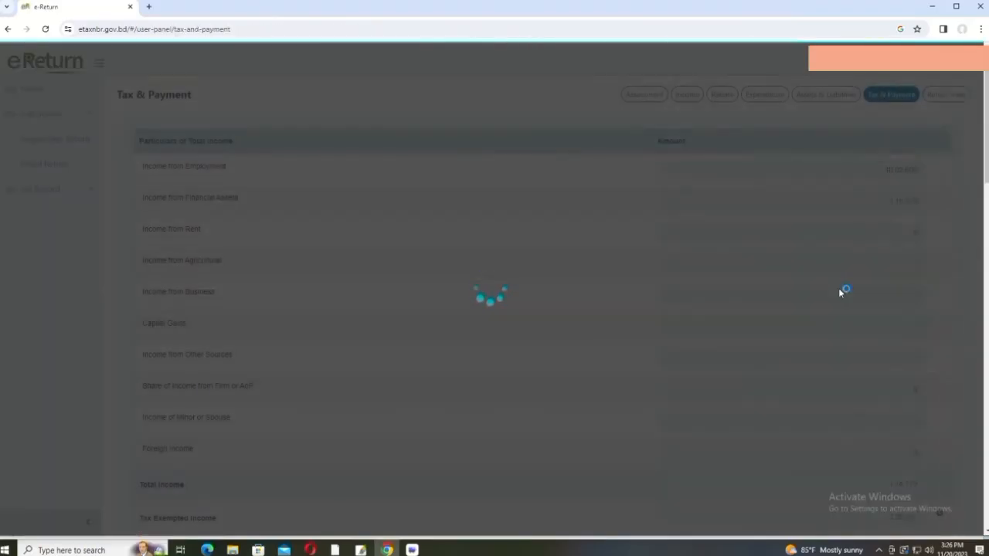
{"action": "scroll", "coordinate": [878, 187], "scroll_direction": "down", "scroll_amount": 5}
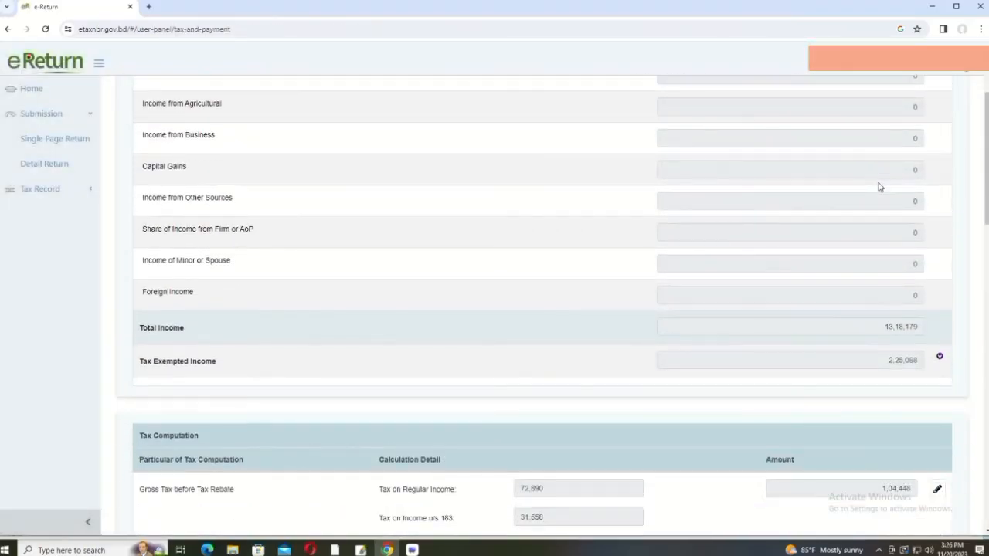
{"action": "scroll", "coordinate": [879, 187], "scroll_direction": "down", "scroll_amount": 8}
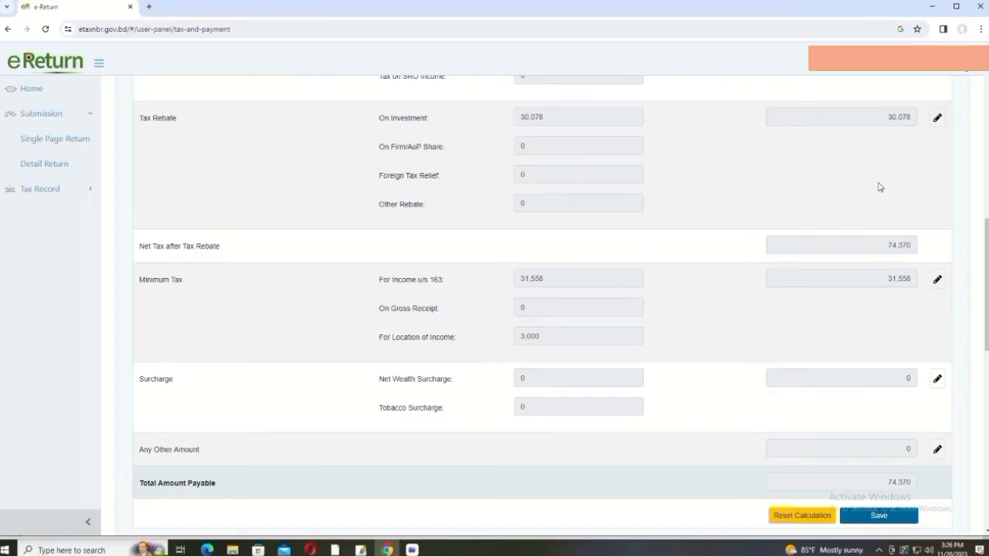
{"action": "scroll", "coordinate": [878, 187], "scroll_direction": "down", "scroll_amount": 2}
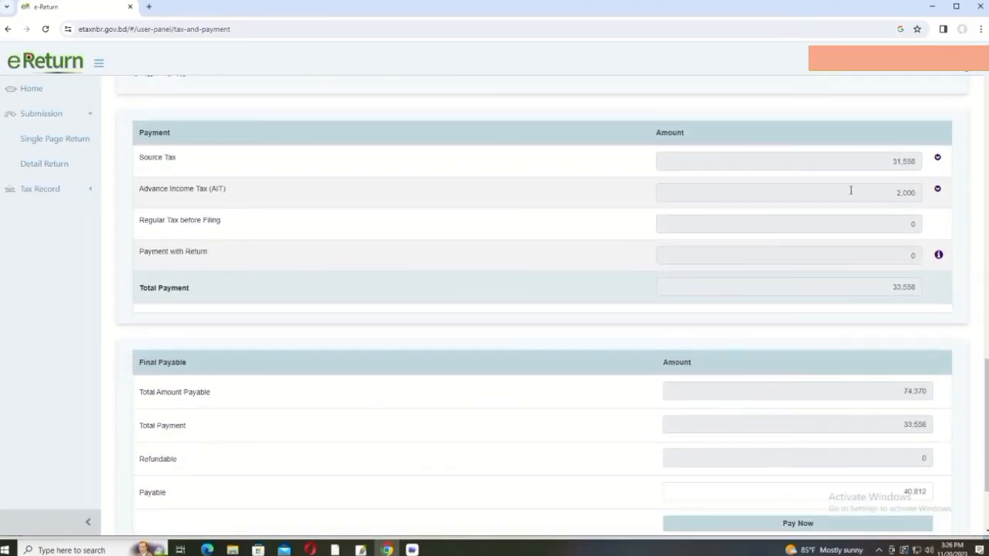
{"action": "left_click", "coordinate": [279, 190]}
{"action": "left_click", "coordinate": [873, 192]}
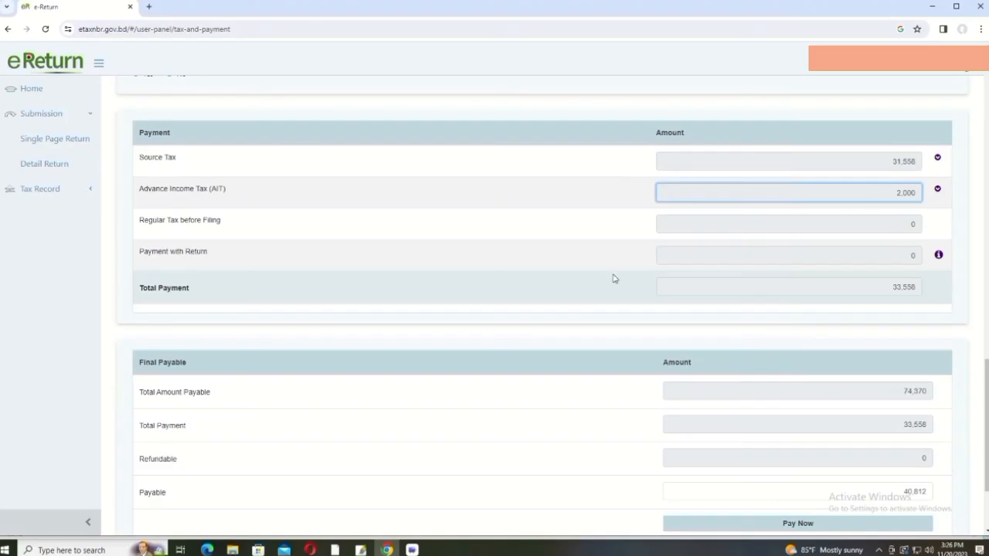
{"action": "scroll", "coordinate": [615, 276], "scroll_direction": "down", "scroll_amount": 2}
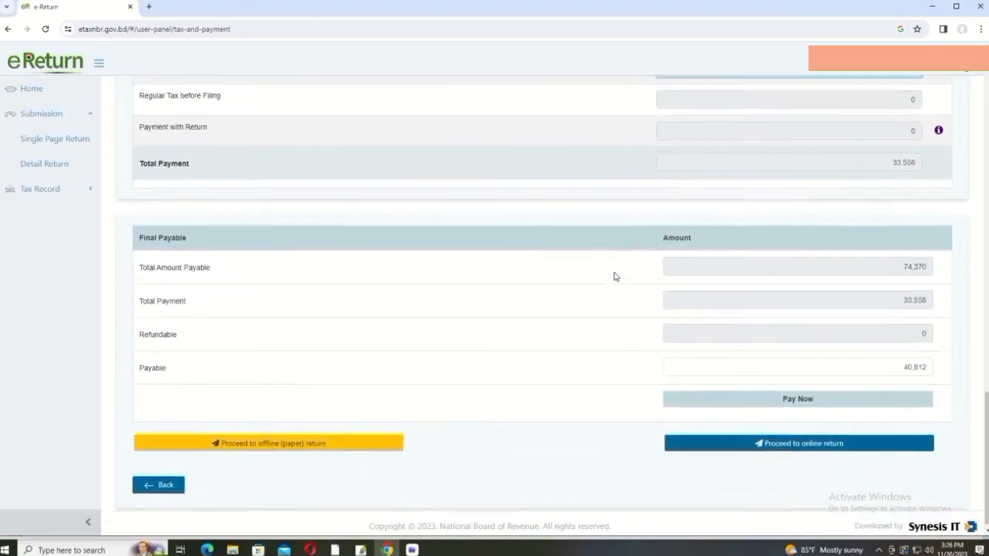
{"action": "scroll", "coordinate": [421, 322], "scroll_direction": "up", "scroll_amount": 4}
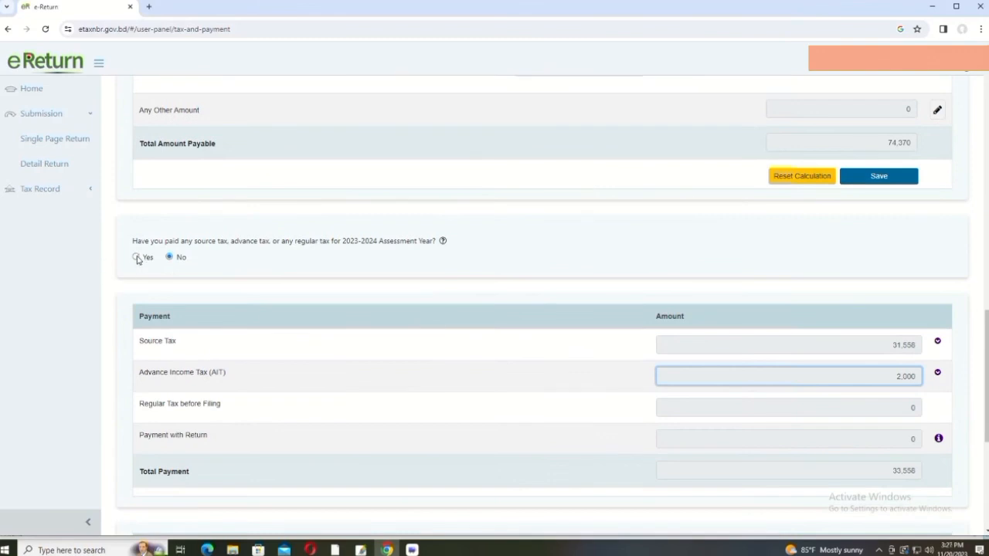
{"action": "scroll", "coordinate": [339, 310], "scroll_direction": "up", "scroll_amount": 2}
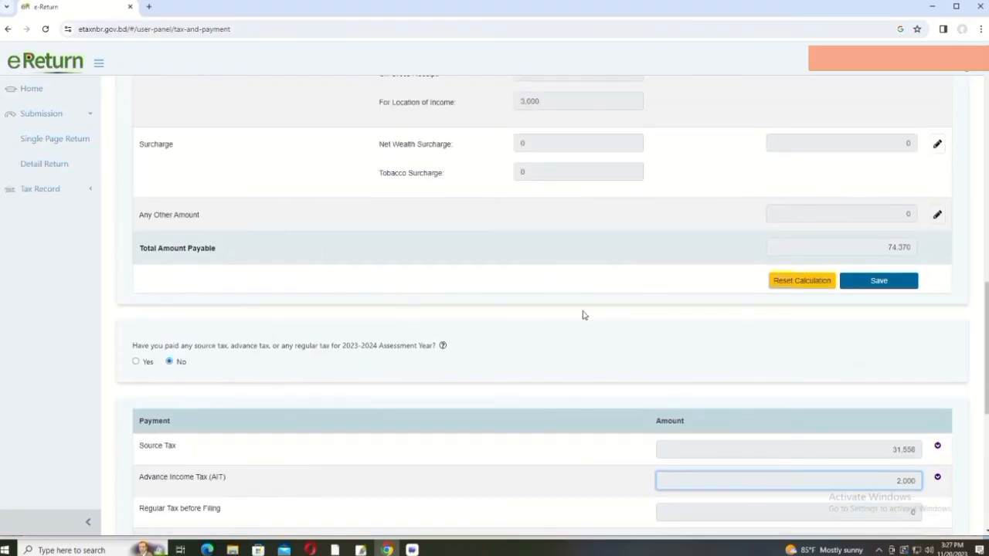
{"action": "scroll", "coordinate": [583, 315], "scroll_direction": "down", "scroll_amount": 3}
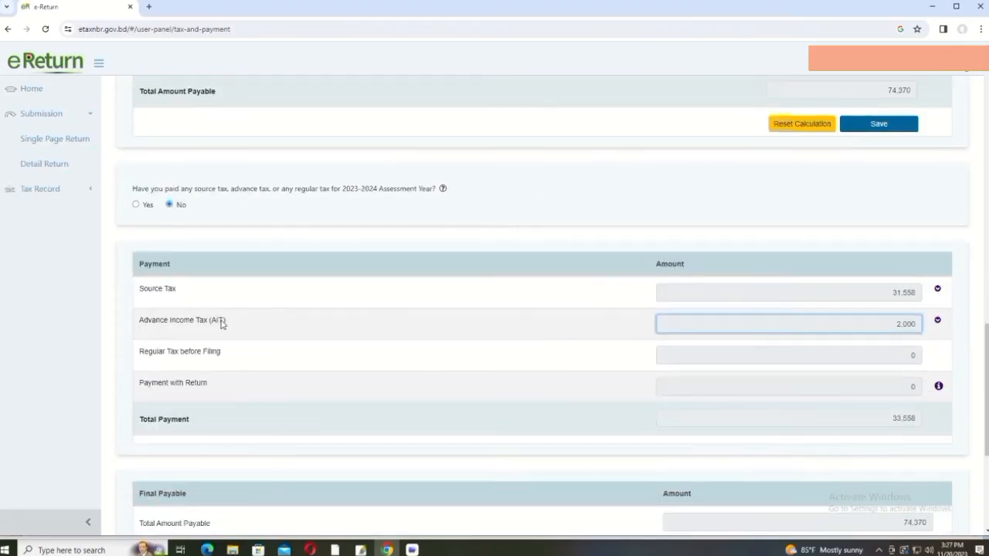
Step: Answer Yes for tax paid in 2023-2024 and Yes to updating the payment status
{"action": "left_click", "coordinate": [136, 205]}
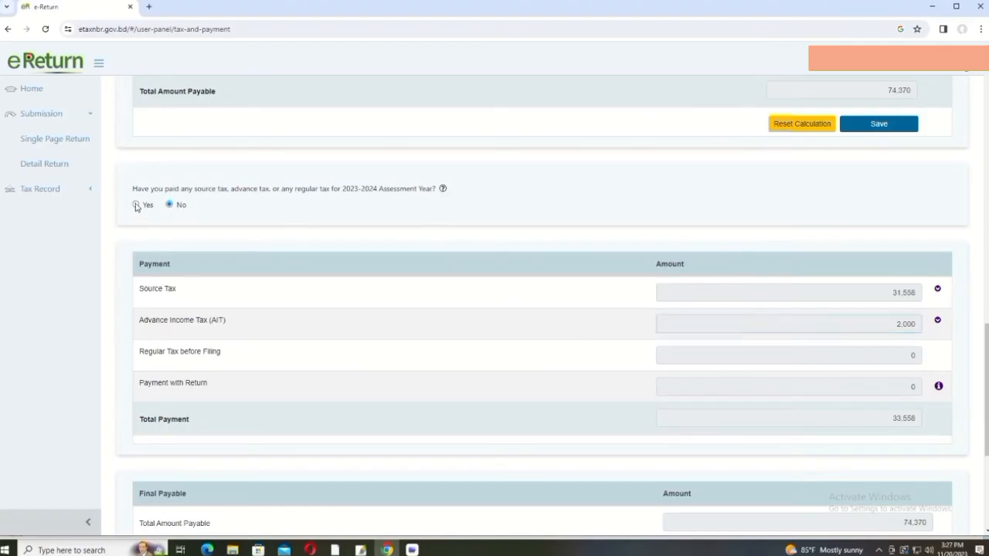
{"action": "scroll", "coordinate": [325, 259], "scroll_direction": "up", "scroll_amount": 9}
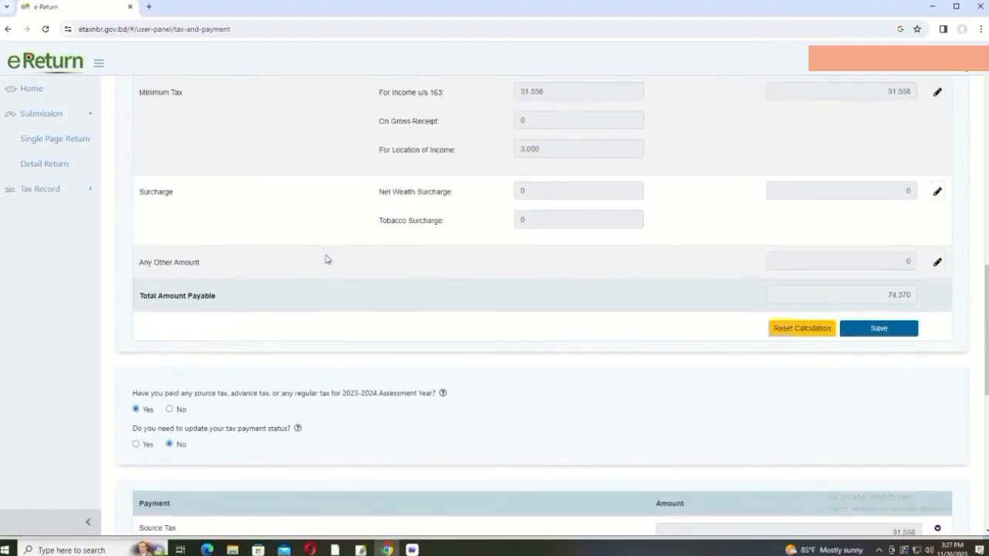
{"action": "scroll", "coordinate": [326, 259], "scroll_direction": "up", "scroll_amount": 10}
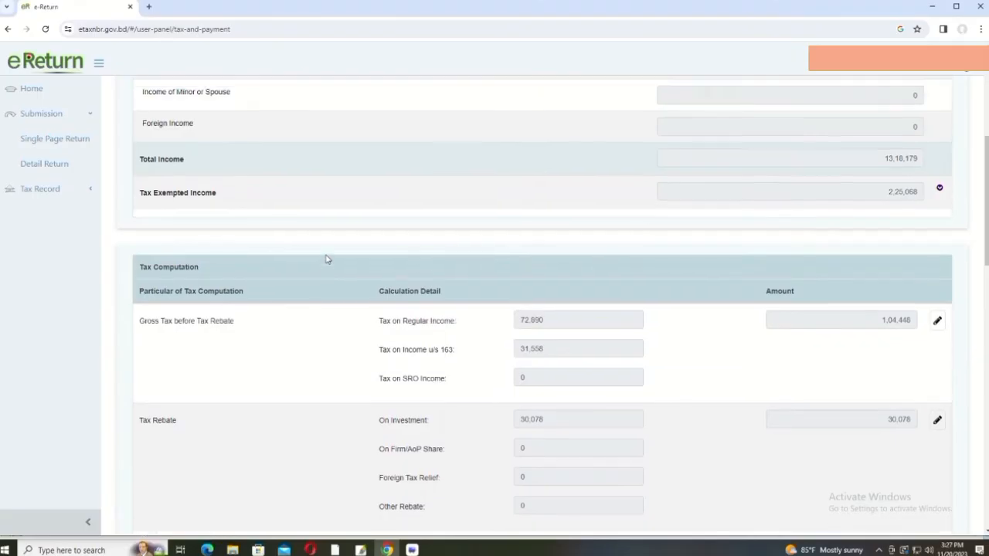
{"action": "scroll", "coordinate": [326, 258], "scroll_direction": "down", "scroll_amount": 20}
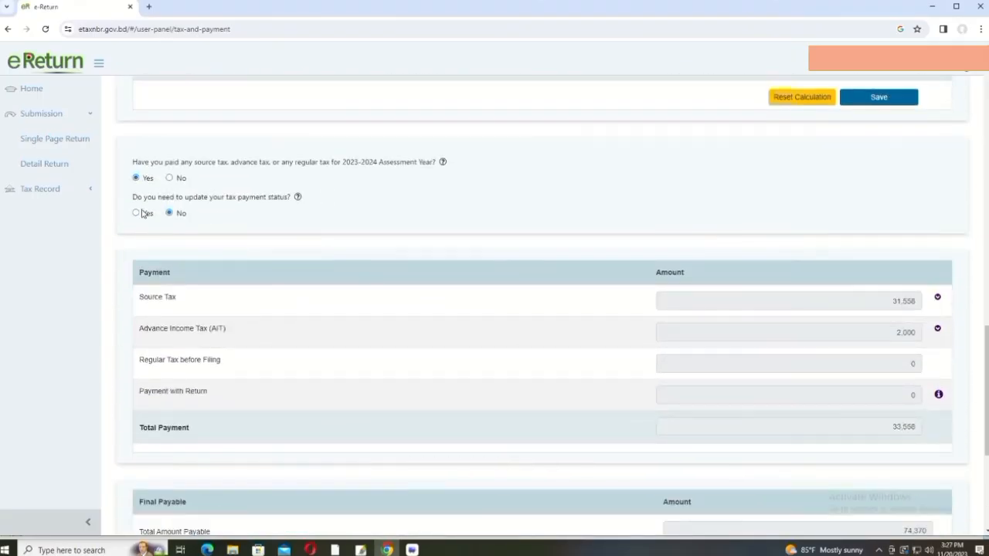
{"action": "left_click", "coordinate": [135, 213]}
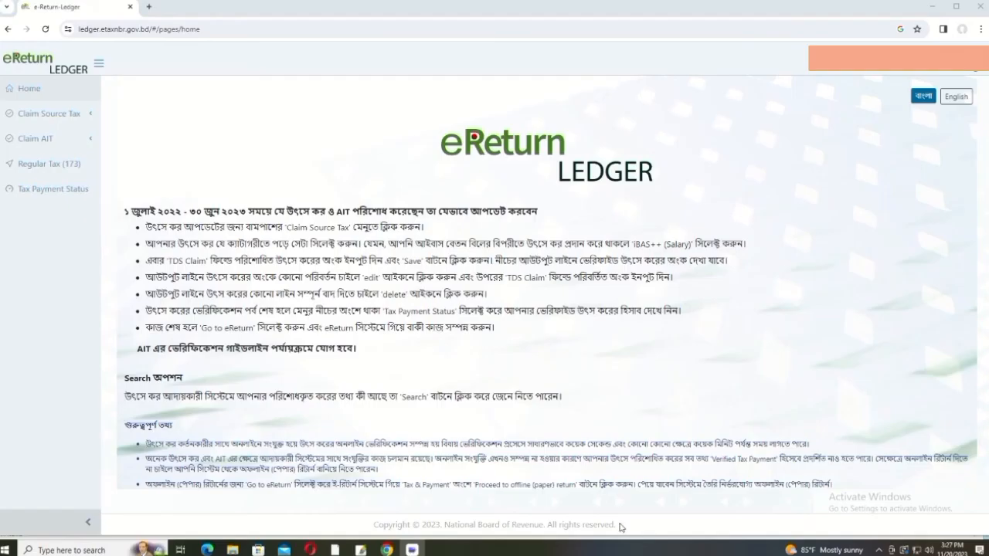
Step: Open the AIT (154) page under Claim AIT, showing the existing 2,000 challan
{"action": "left_click", "coordinate": [48, 113]}
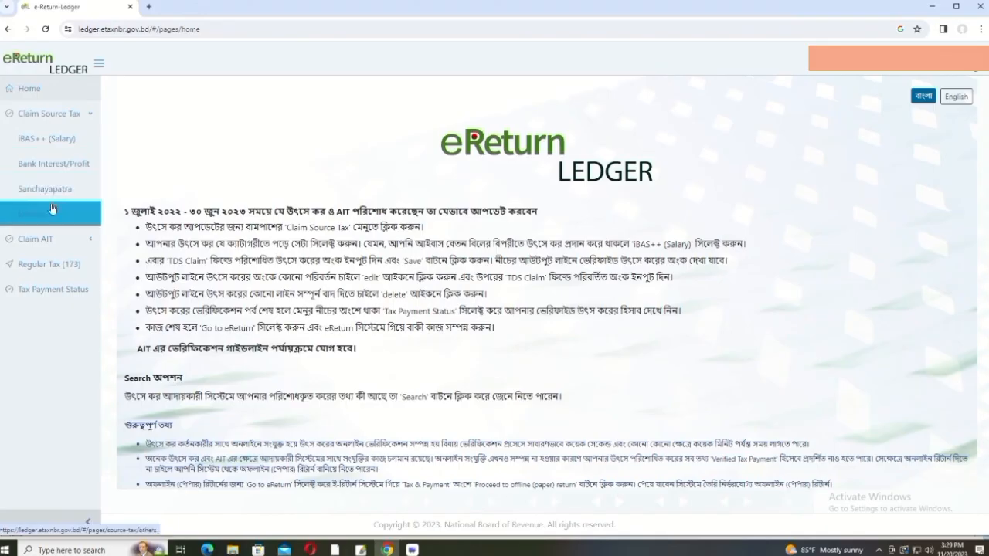
{"action": "left_click", "coordinate": [52, 116]}
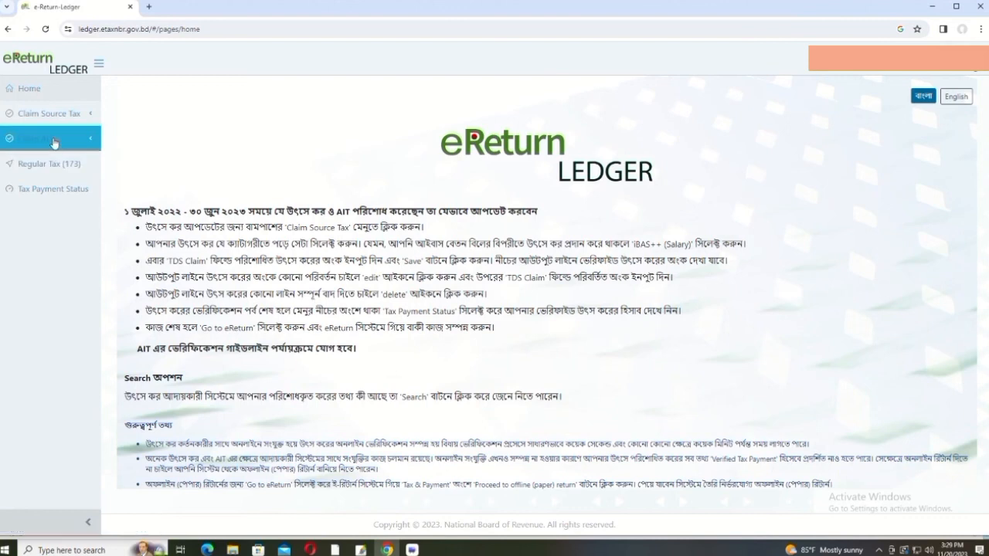
{"action": "left_click", "coordinate": [54, 140]}
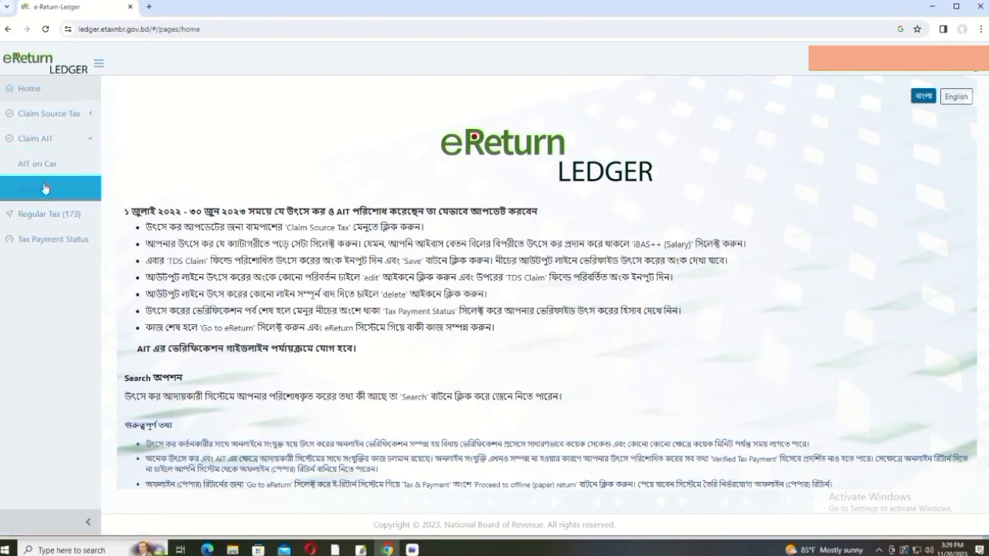
{"action": "left_click", "coordinate": [44, 191]}
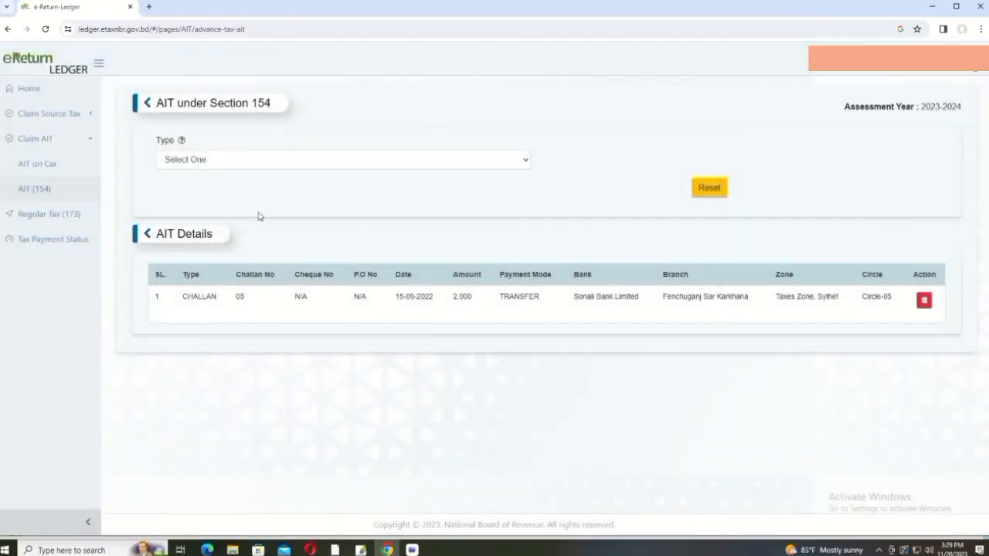
Step: Start a new Challan-type AIT entry dated 11-10-2022 with Transfer payment mode
{"action": "left_click", "coordinate": [524, 161]}
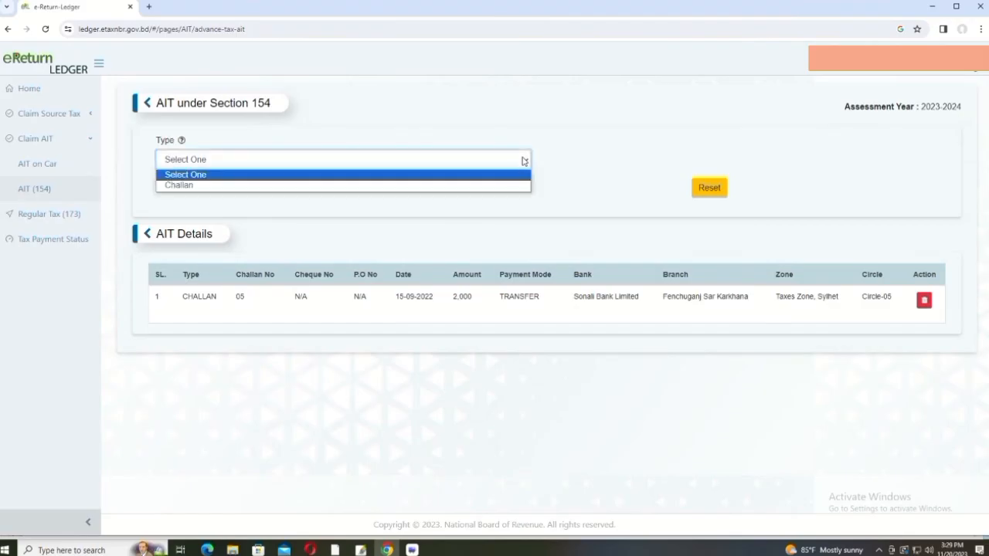
{"action": "left_click", "coordinate": [446, 186]}
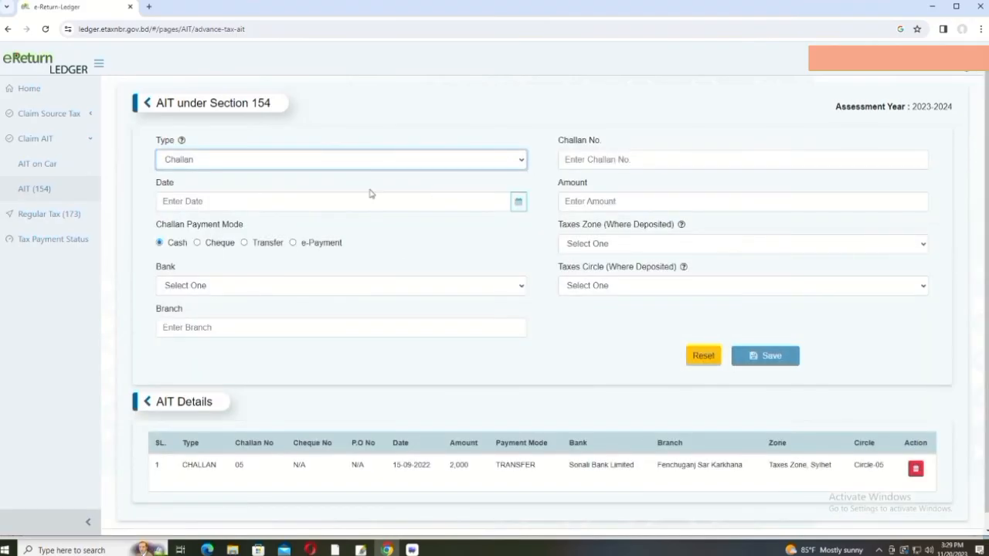
{"action": "left_click", "coordinate": [259, 203]}
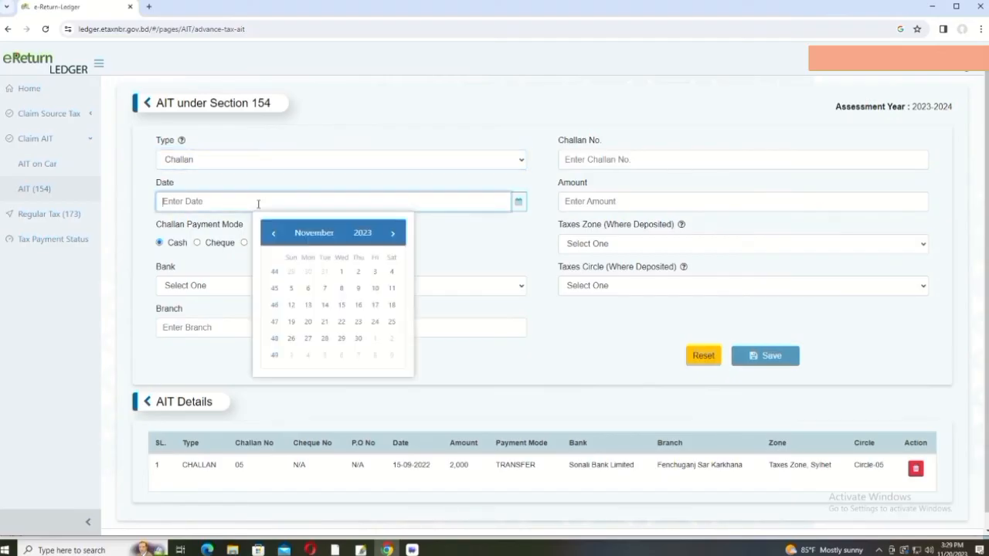
{"action": "type", "text": "11-10-2022"}
{"action": "left_click", "coordinate": [466, 250]}
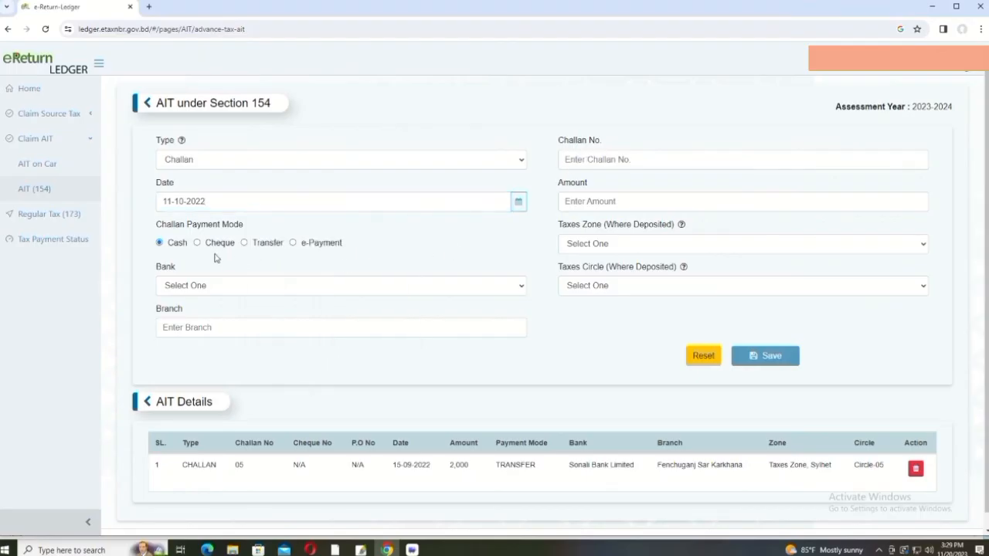
{"action": "left_click", "coordinate": [245, 244]}
Step: Choose Sonali Bank Limited as the bank and copy the existing entry's branch name
{"action": "left_click", "coordinate": [525, 289]}
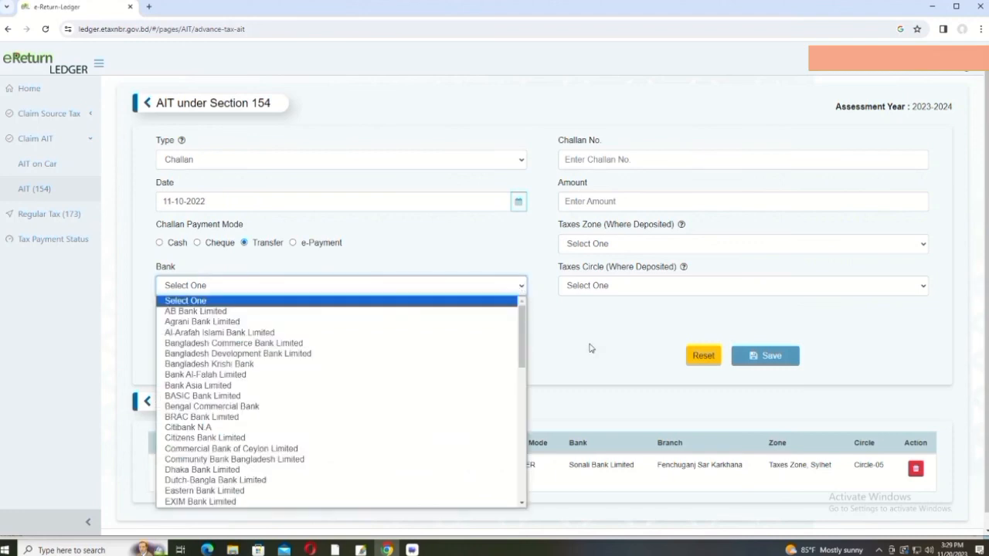
{"action": "left_click", "coordinate": [614, 420]}
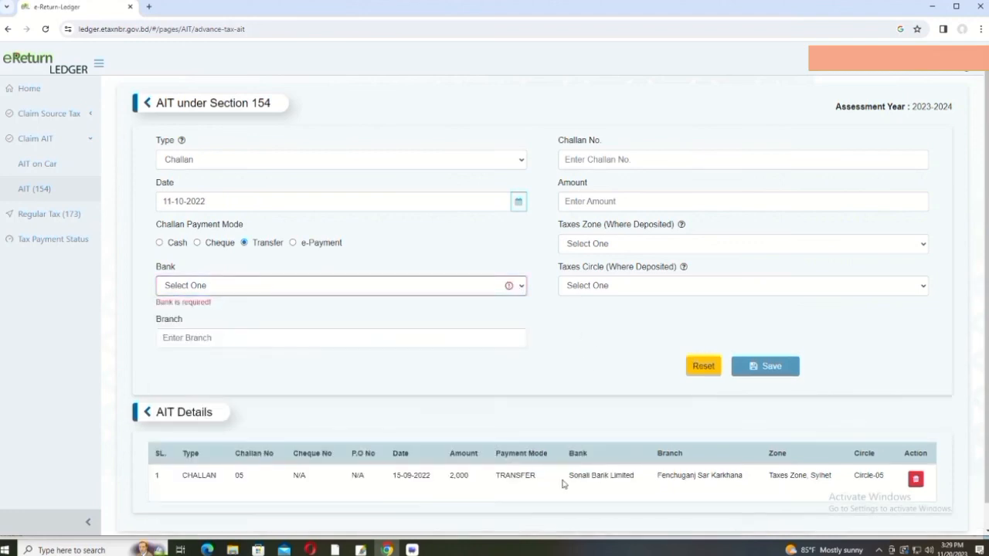
{"action": "left_click_drag", "start_coordinate": [578, 477], "coordinate": [639, 479]}
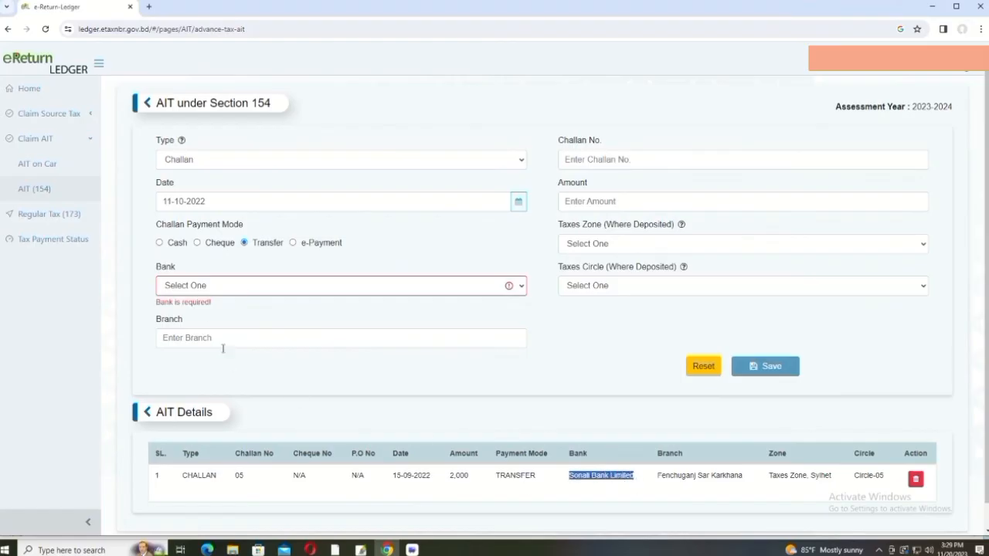
{"action": "left_click", "coordinate": [225, 287]}
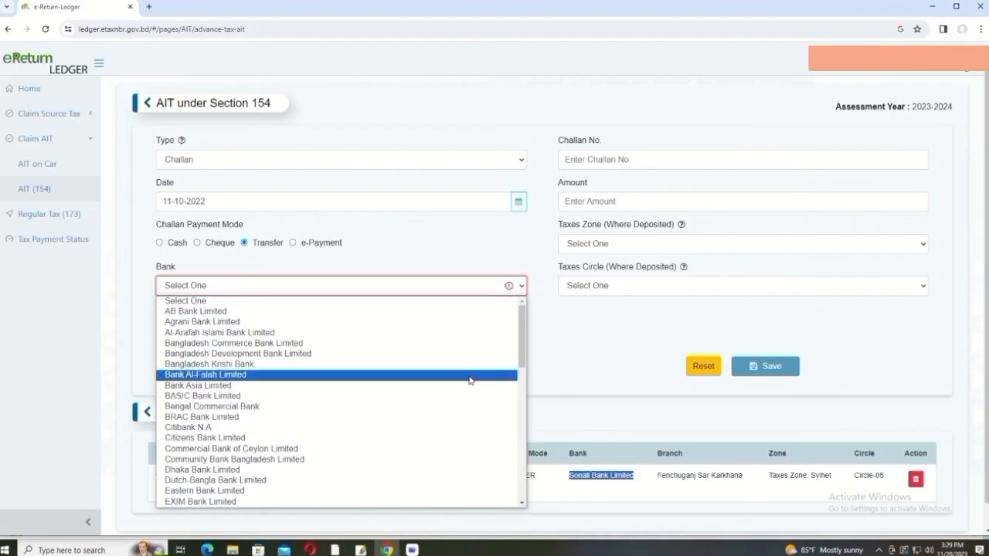
{"action": "left_click_drag", "start_coordinate": [520, 357], "coordinate": [516, 494]}
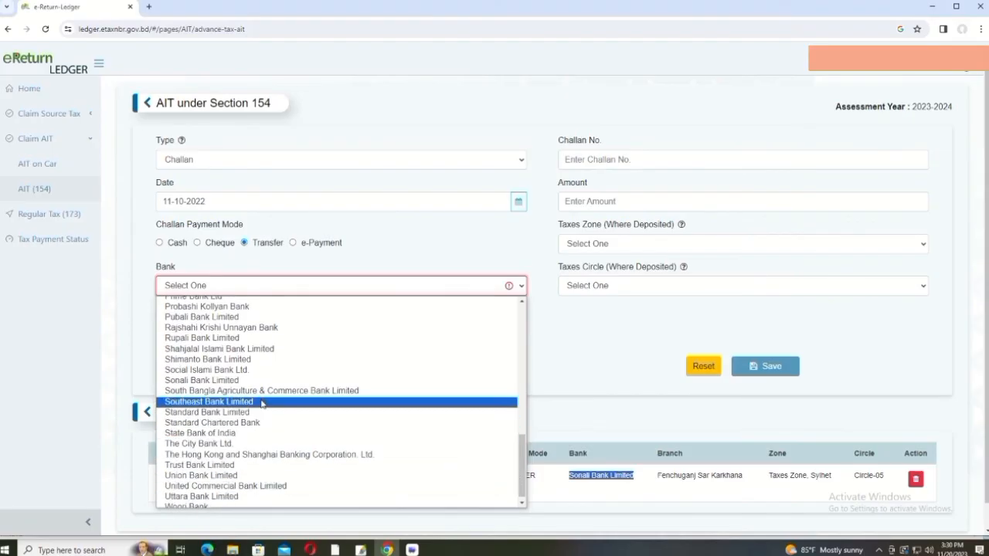
{"action": "left_click", "coordinate": [239, 383]}
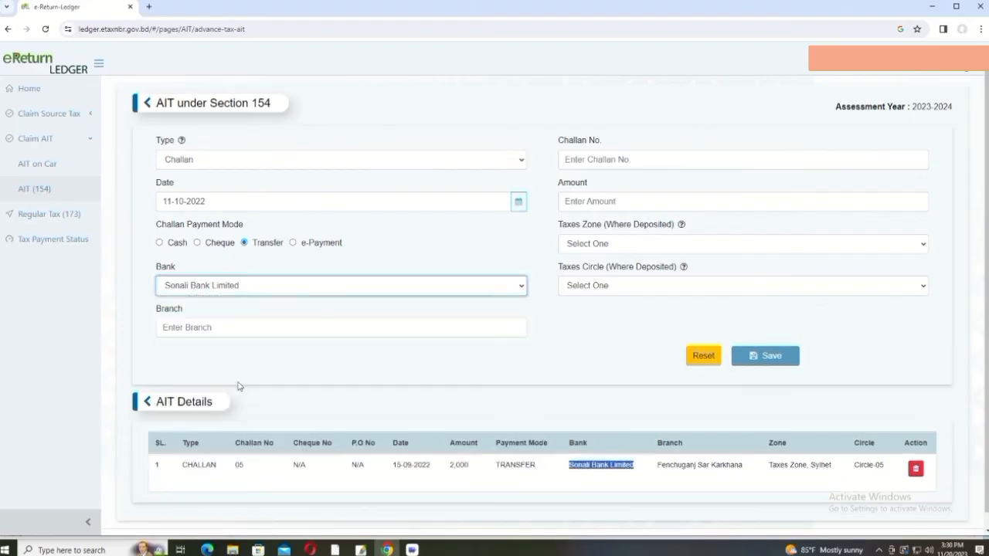
{"action": "left_click_drag", "start_coordinate": [654, 463], "coordinate": [749, 471]}
{"action": "key", "text": "ctrl+c"}
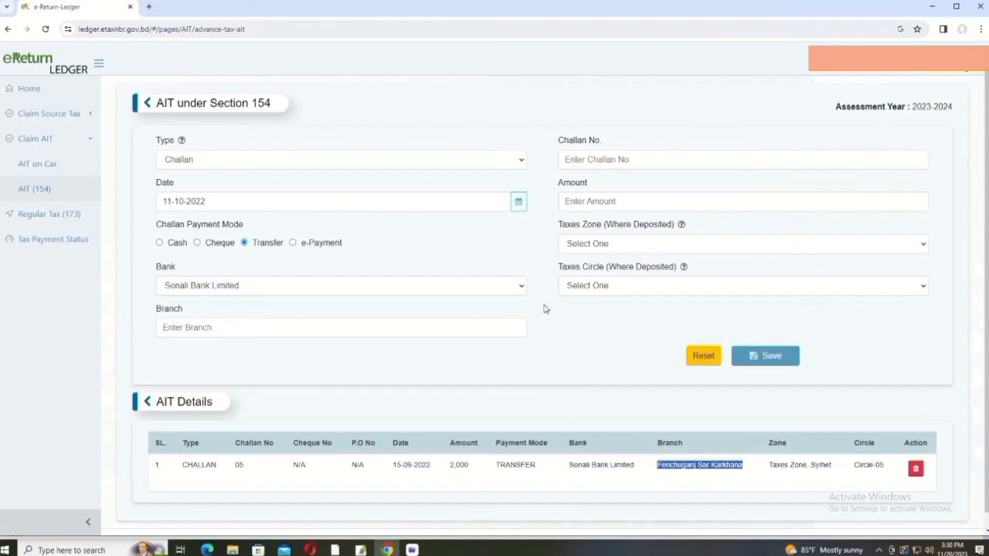
Step: Fill in branch Fenchuganj Sar Karkhana, challan number 01 and amount 2,000
{"action": "left_click", "coordinate": [356, 328]}
{"action": "key", "text": "ctrl+v"}
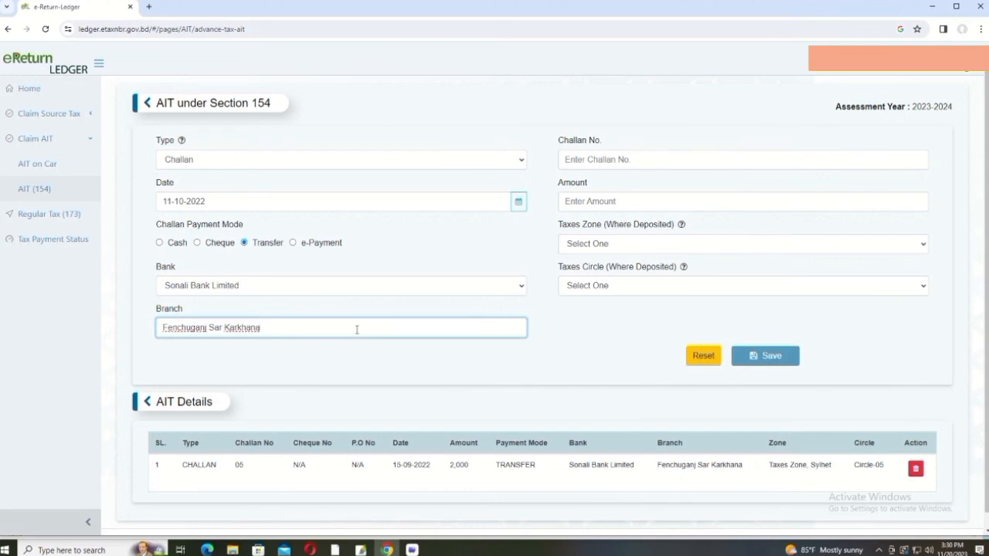
{"action": "left_click", "coordinate": [605, 158]}
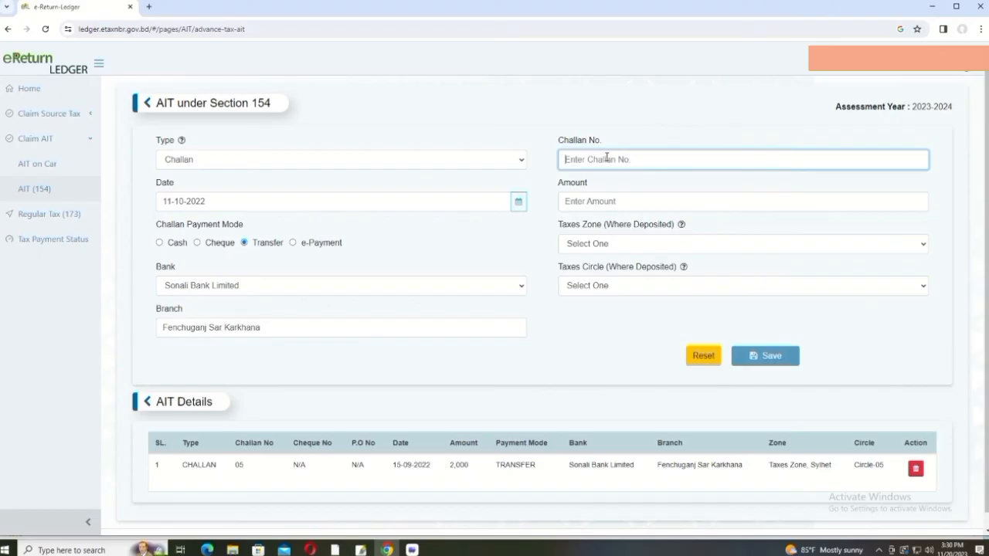
{"action": "type", "text": "01"}
{"action": "left_click", "coordinate": [623, 200]}
{"action": "type", "text": "2,000"}
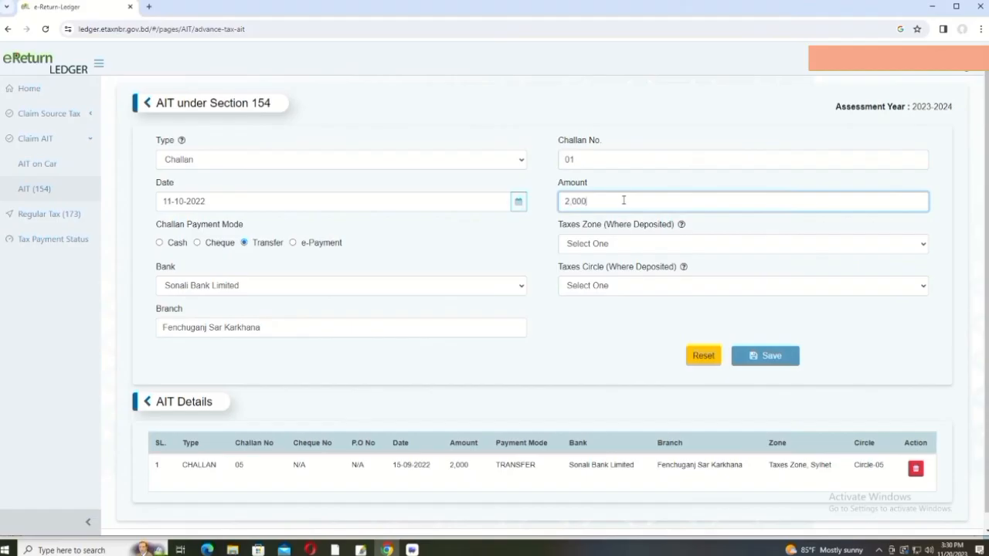
Step: Set deposit zone Taxes Zone, Sylhet and Circle-05, then save the challan
{"action": "left_click", "coordinate": [657, 244]}
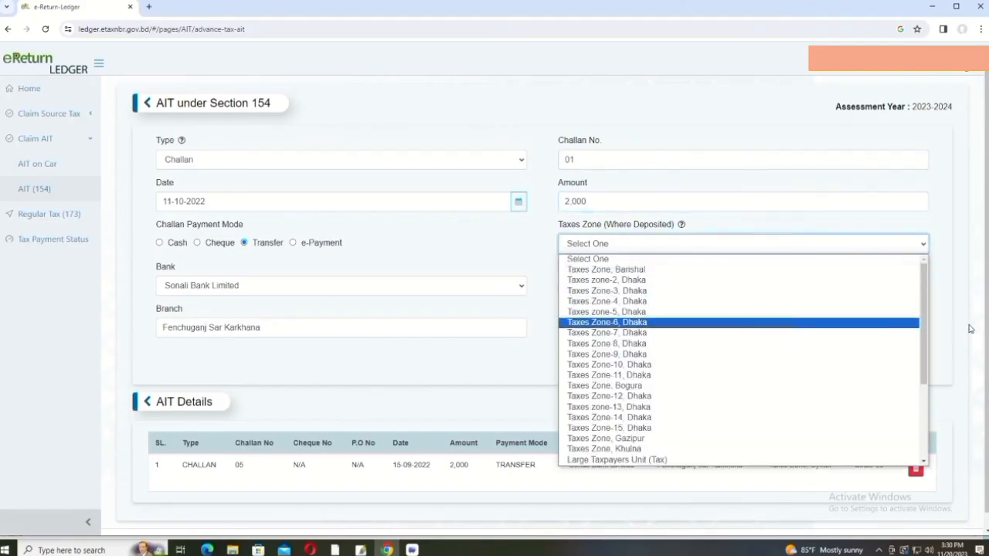
{"action": "left_click_drag", "start_coordinate": [928, 346], "coordinate": [932, 419]}
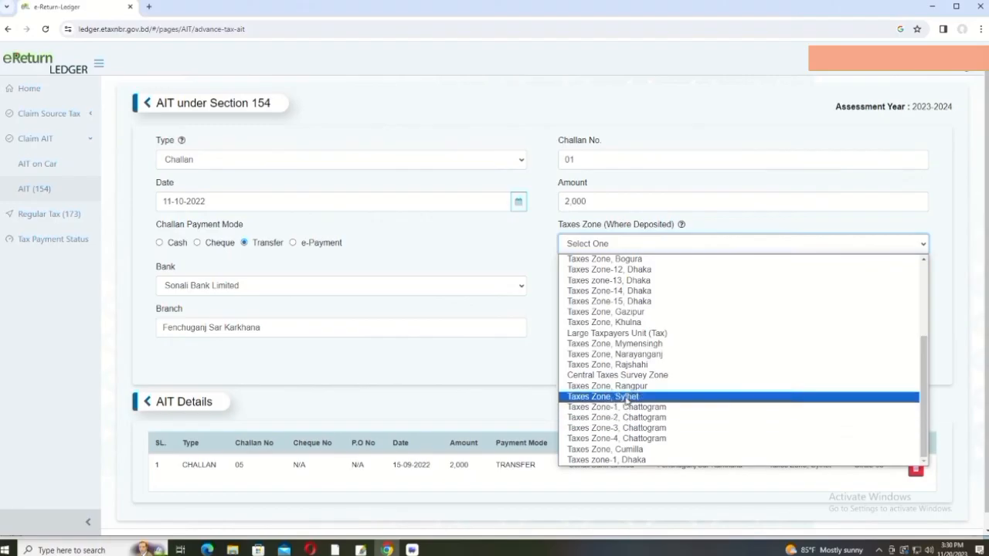
{"action": "left_click", "coordinate": [625, 397]}
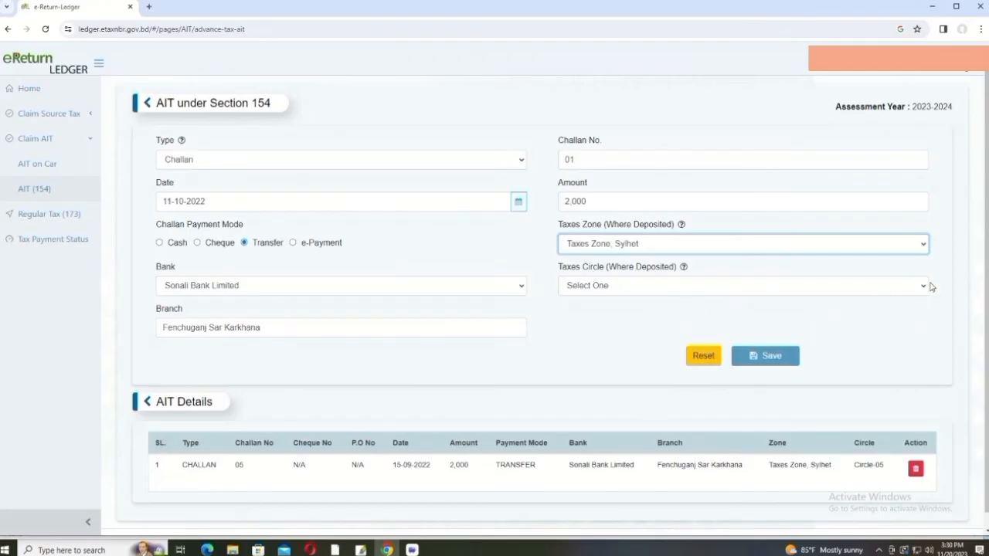
{"action": "left_click", "coordinate": [927, 287]}
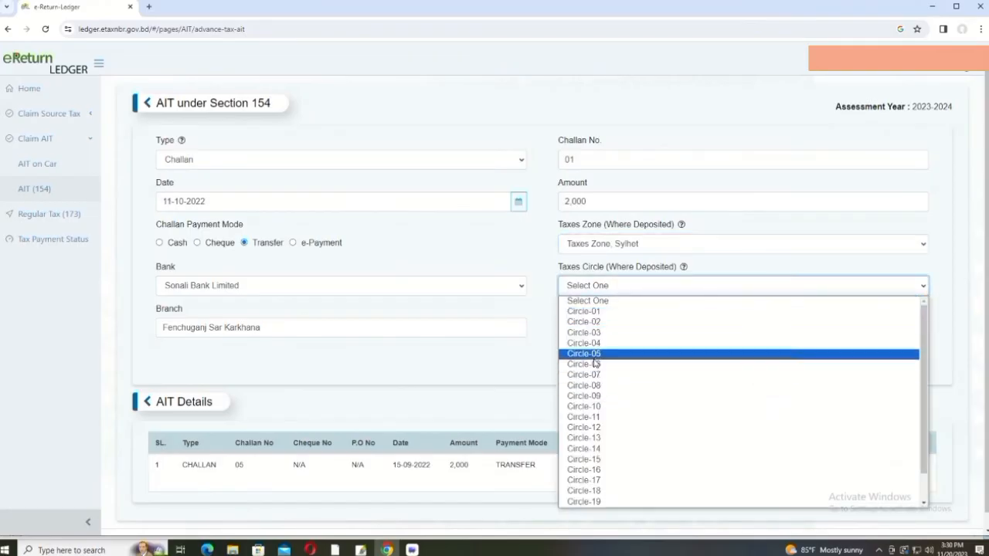
{"action": "left_click", "coordinate": [597, 354]}
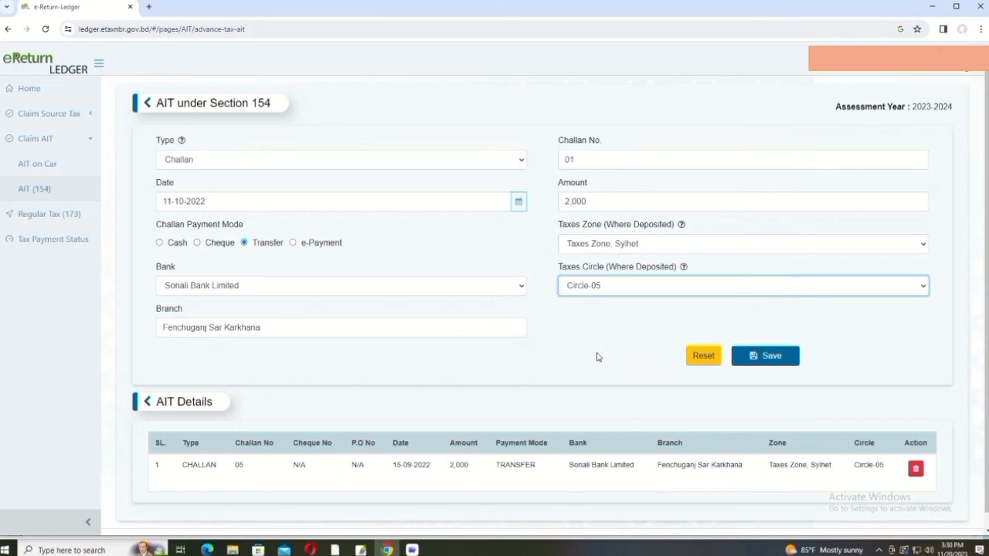
{"action": "left_click", "coordinate": [774, 357]}
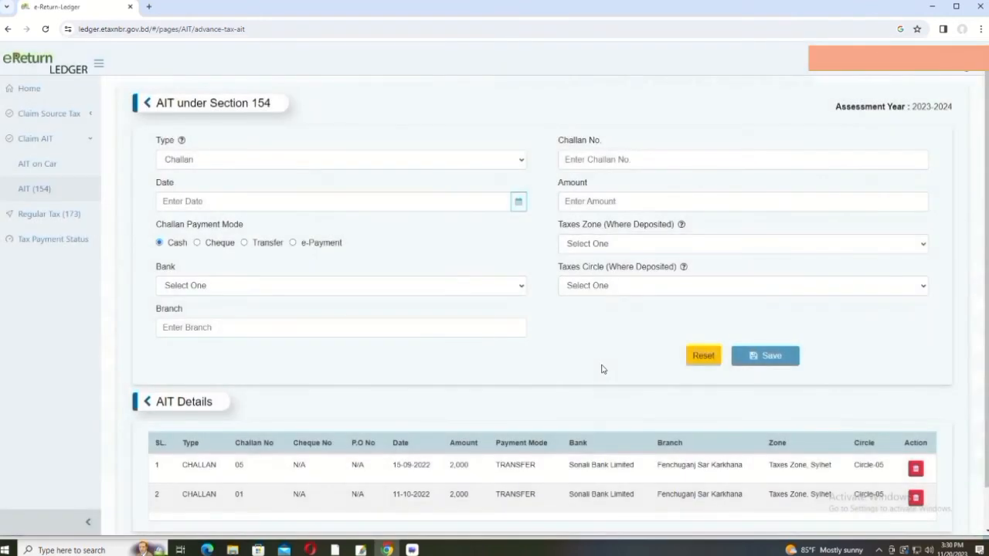
Step: Check Tax Payment Status (AIT 4,000, total 35,558) and go back to eReturn
{"action": "scroll", "coordinate": [605, 370], "scroll_direction": "down", "scroll_amount": 1}
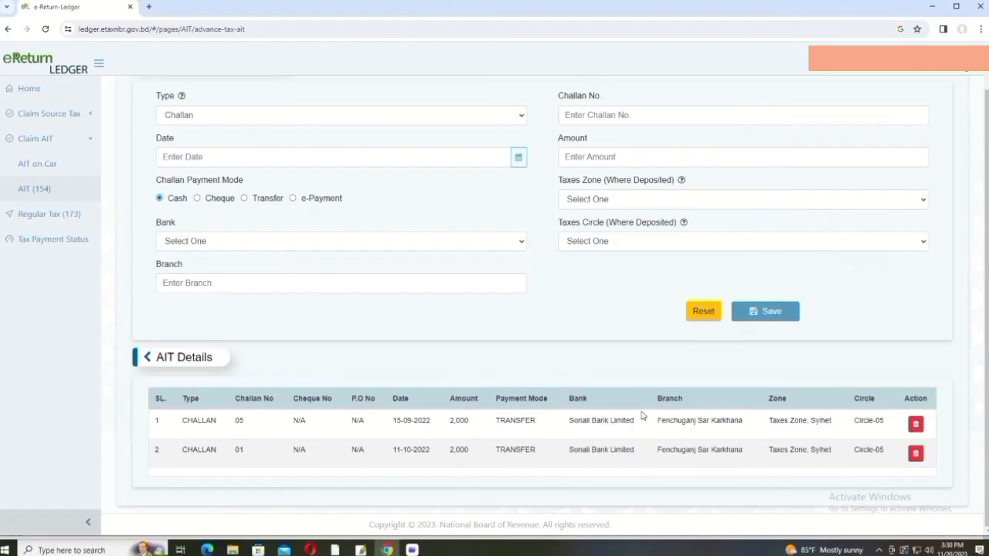
{"action": "left_click", "coordinate": [48, 241]}
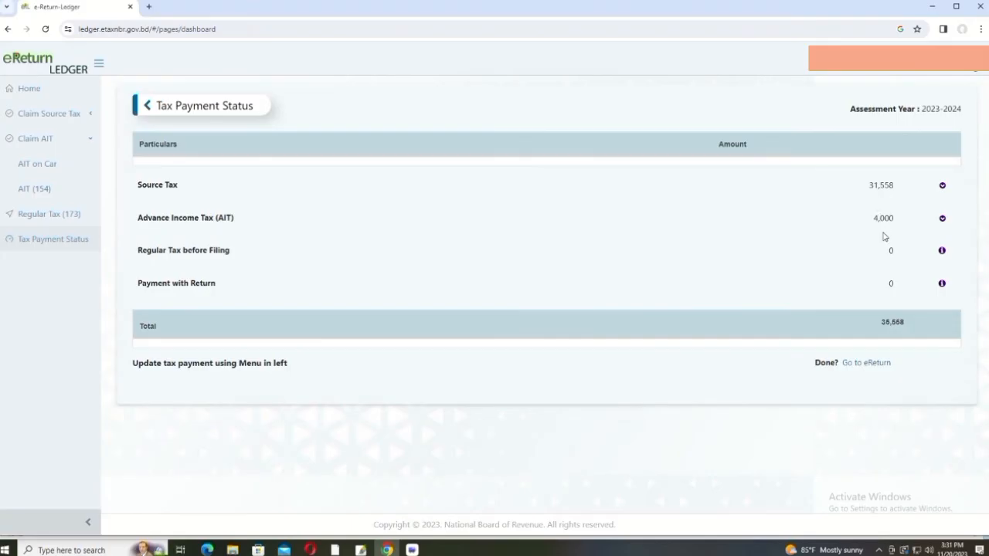
{"action": "left_click", "coordinate": [872, 363]}
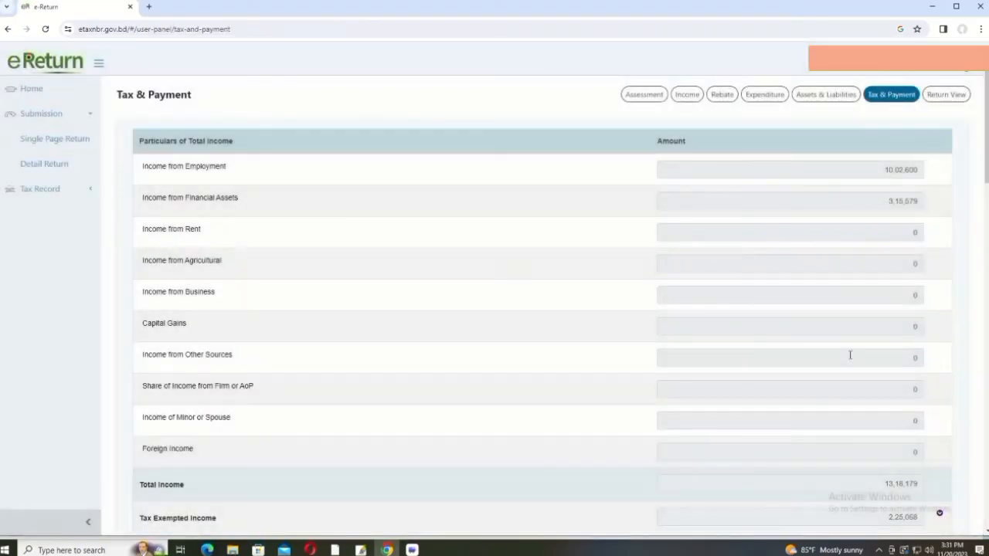
Step: Expand Advance Income Tax to confirm 4,000 under AIT (154) and 38,812 payable
{"action": "scroll", "coordinate": [817, 287], "scroll_direction": "down", "scroll_amount": 9}
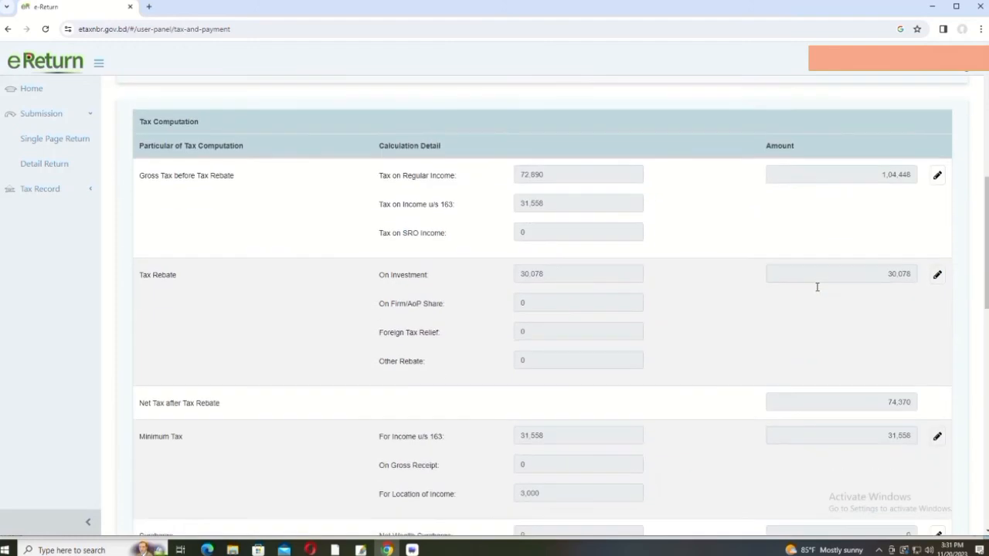
{"action": "scroll", "coordinate": [818, 292], "scroll_direction": "down", "scroll_amount": 5}
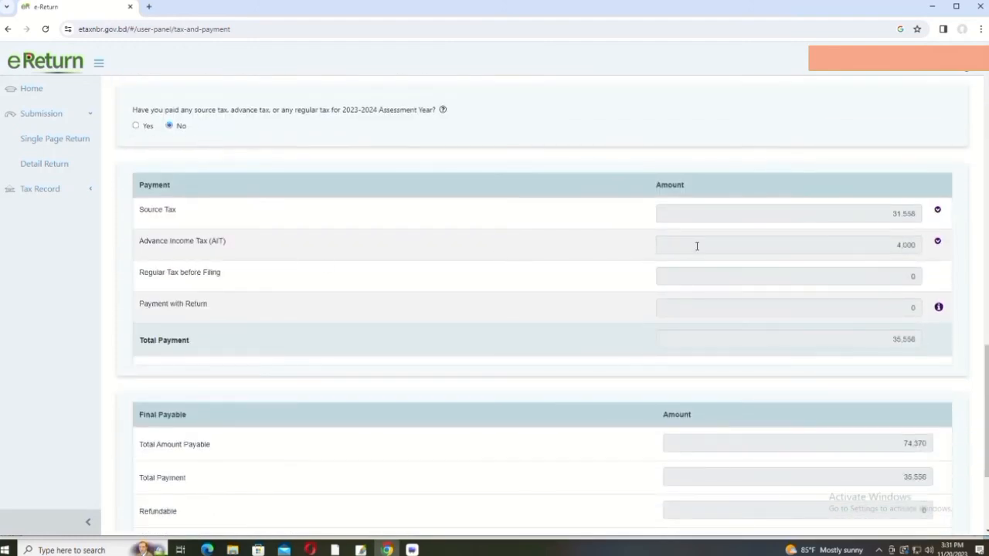
{"action": "left_click", "coordinate": [707, 247]}
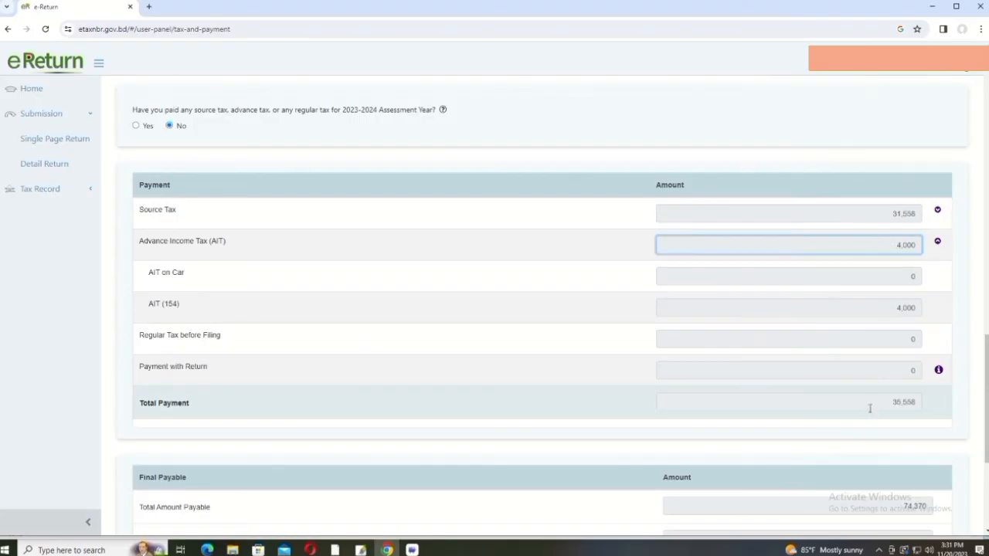
{"action": "scroll", "coordinate": [870, 401], "scroll_direction": "down", "scroll_amount": 3}
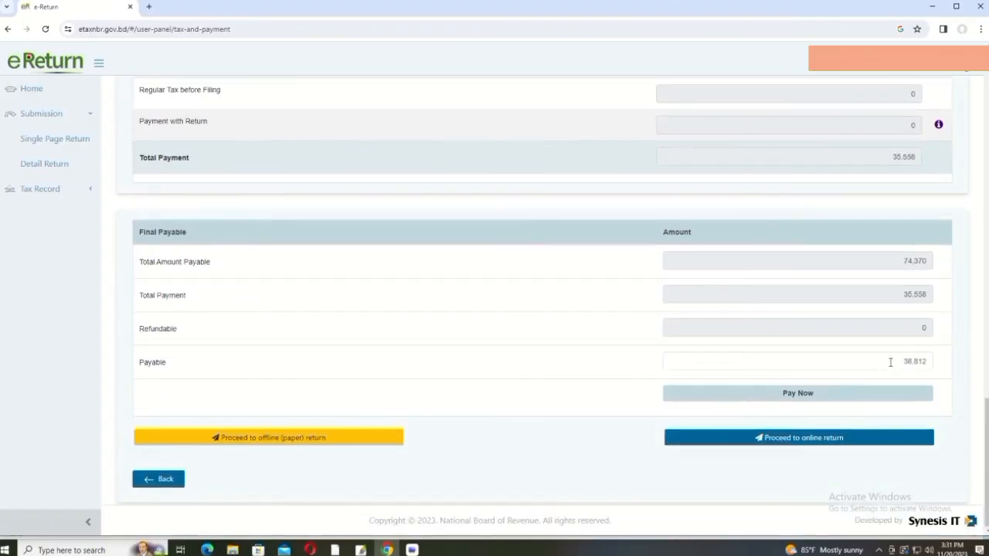
{"action": "scroll", "coordinate": [919, 360], "scroll_direction": "up", "scroll_amount": 2}
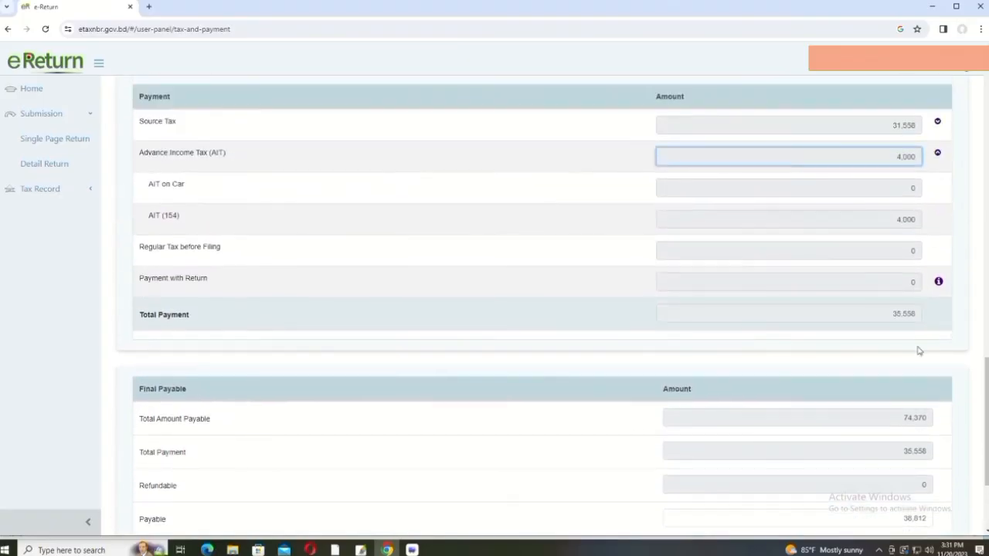
{"action": "scroll", "coordinate": [881, 309], "scroll_direction": "down", "scroll_amount": 2}
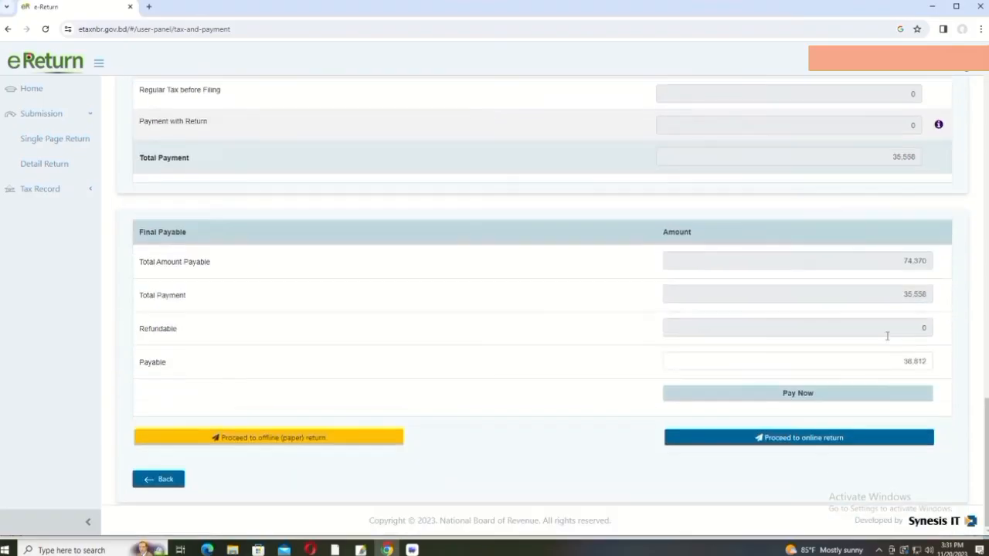
{"action": "scroll", "coordinate": [917, 367], "scroll_direction": "up", "scroll_amount": 10}
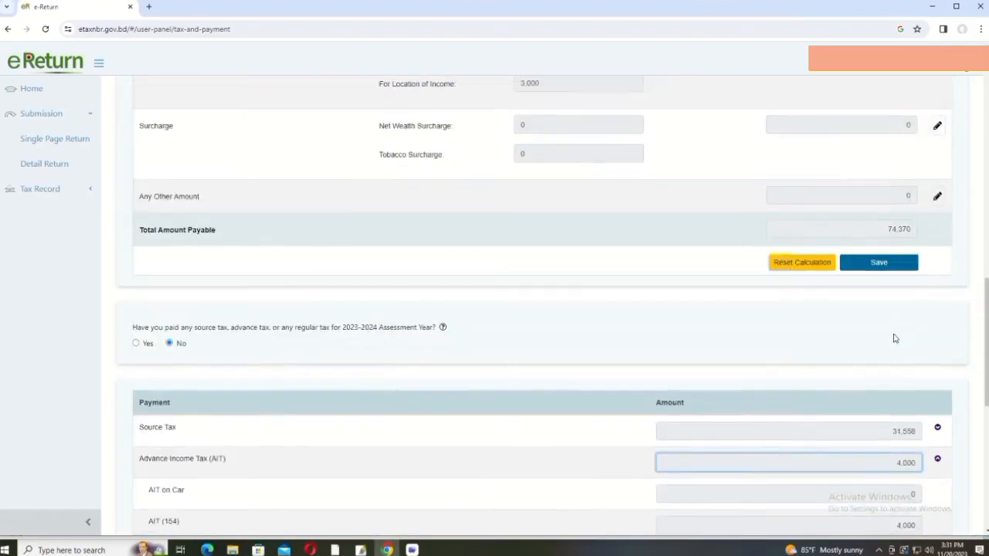
{"action": "scroll", "coordinate": [757, 321], "scroll_direction": "up", "scroll_amount": 7}
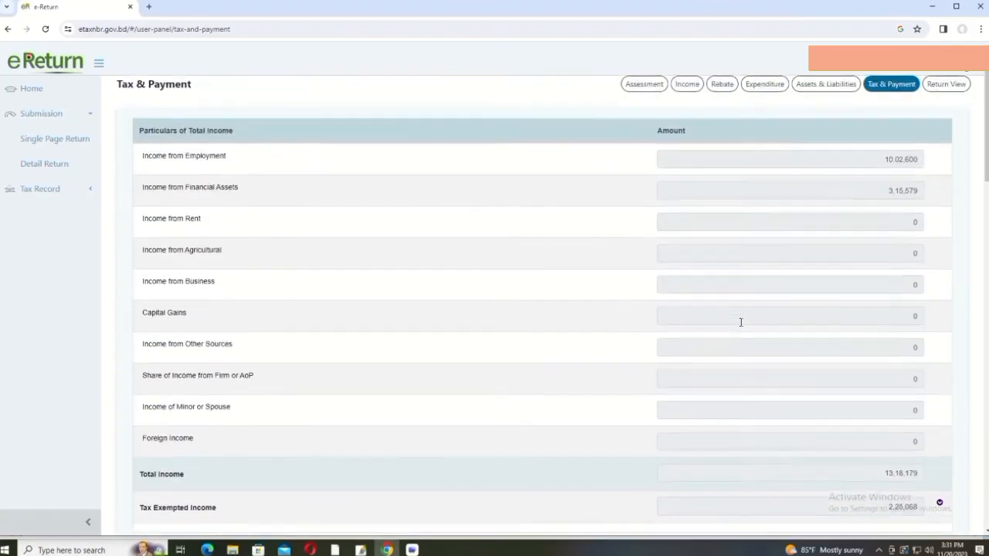
{"action": "scroll", "coordinate": [718, 268], "scroll_direction": "down", "scroll_amount": 15}
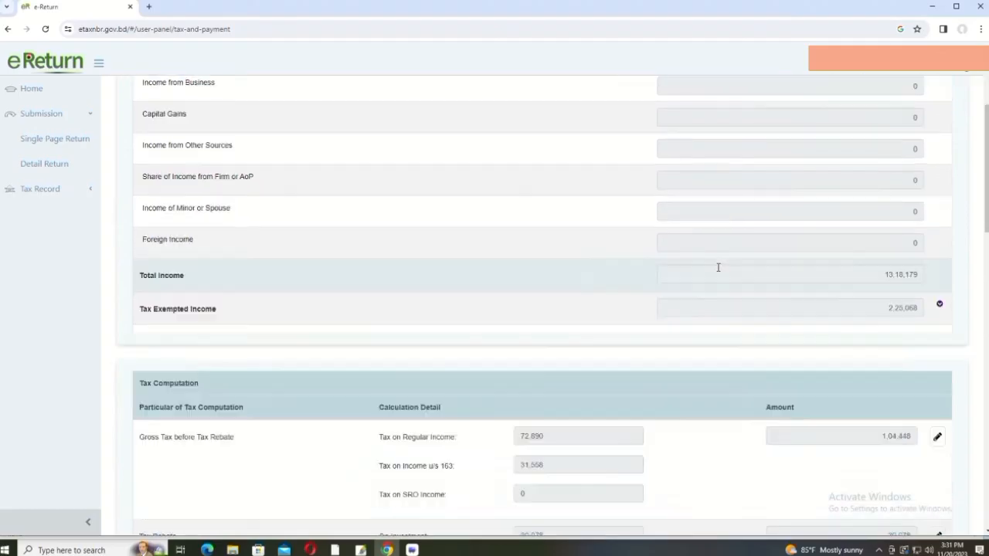
{"action": "scroll", "coordinate": [808, 417], "scroll_direction": "down", "scroll_amount": 5}
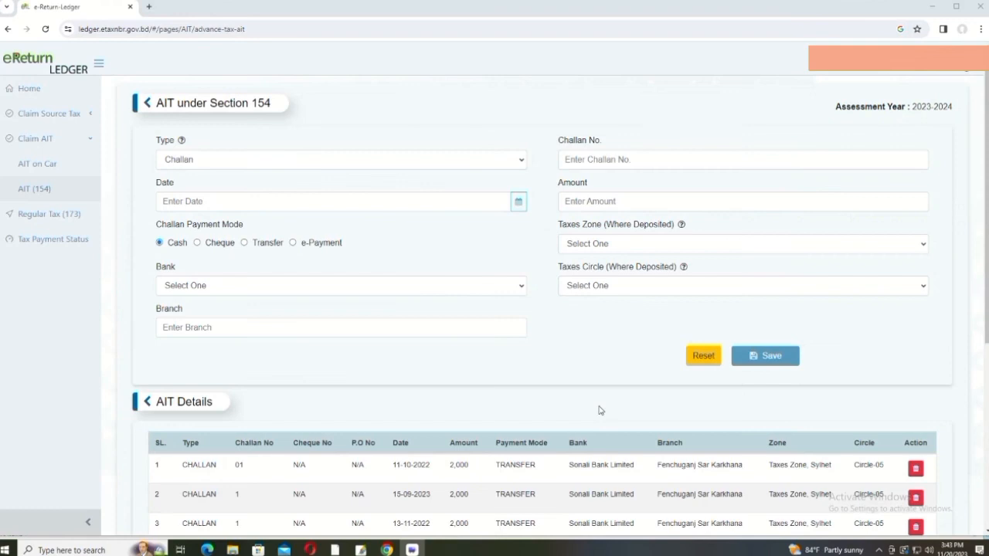
{"action": "scroll", "coordinate": [599, 410], "scroll_direction": "down", "scroll_amount": 5}
{"action": "scroll", "coordinate": [599, 410], "scroll_direction": "up", "scroll_amount": 4}
Step: Review the eleven AIT challans and view Tax Payment Status: AIT 22,000, total 53,558
{"action": "scroll", "coordinate": [599, 411], "scroll_direction": "down", "scroll_amount": 3}
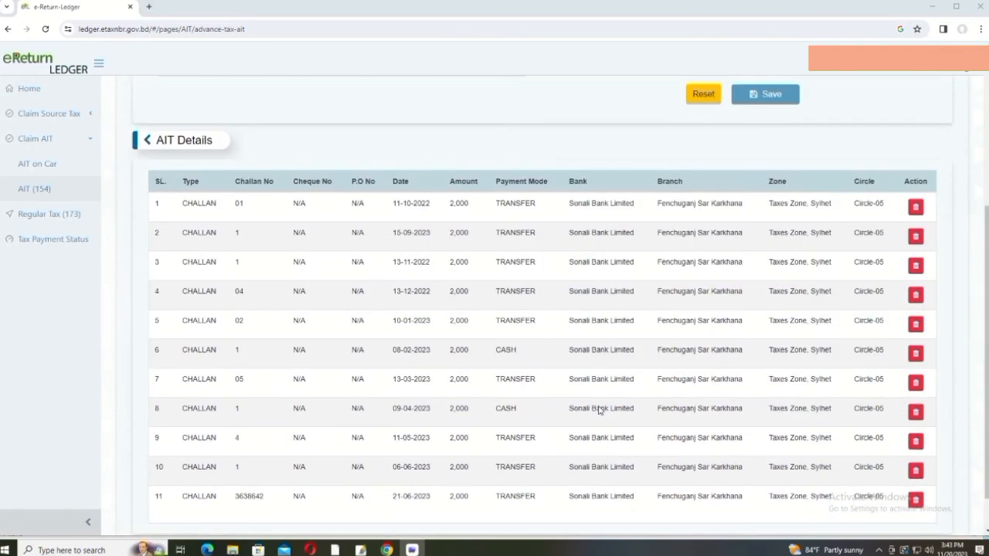
{"action": "scroll", "coordinate": [599, 410], "scroll_direction": "down", "scroll_amount": 2}
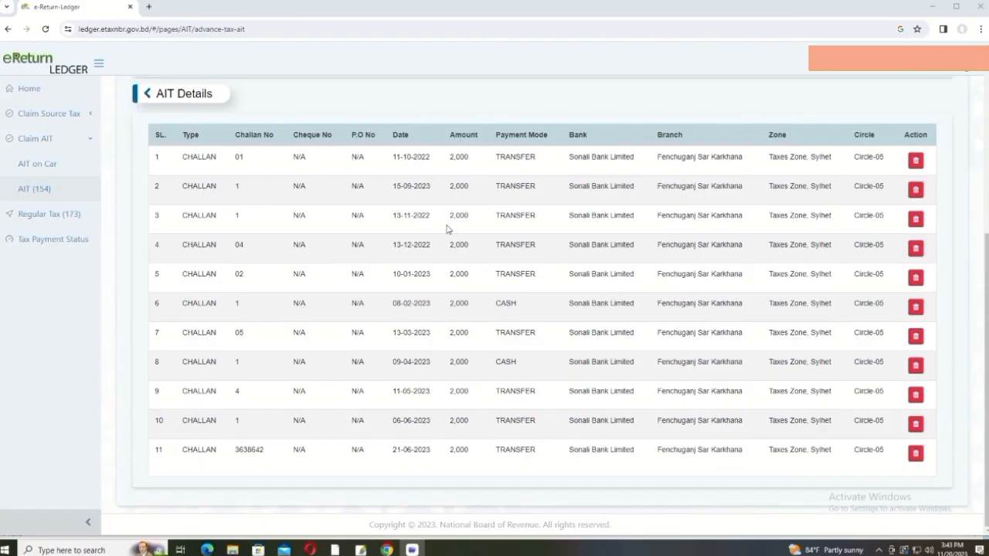
{"action": "scroll", "coordinate": [452, 446], "scroll_direction": "up", "scroll_amount": 4}
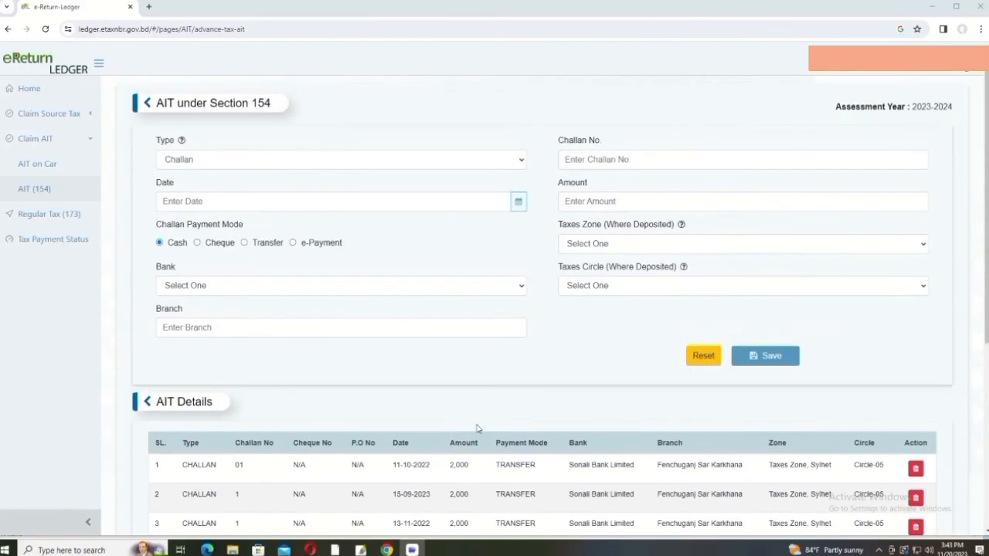
{"action": "left_click", "coordinate": [62, 244]}
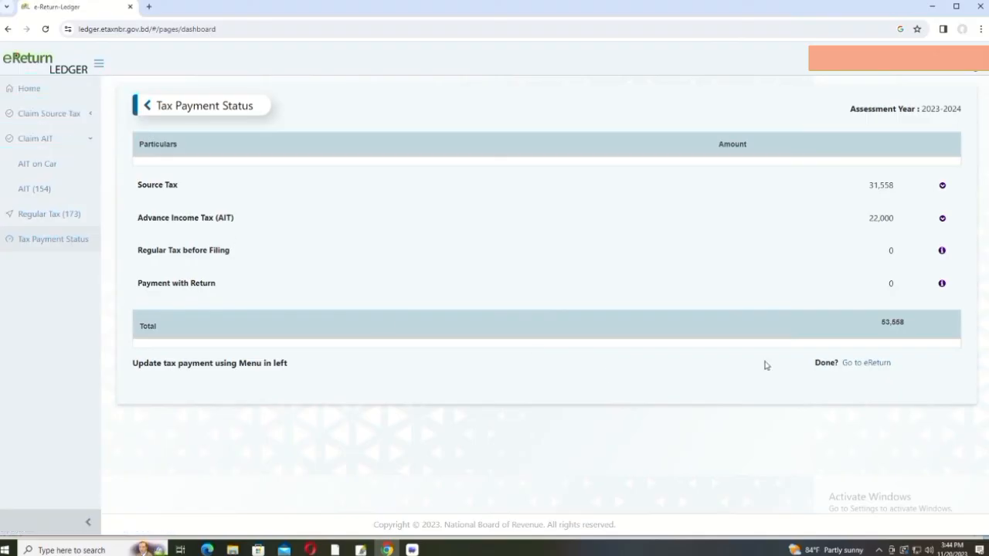
Step: Back in eReturn, review Final Payable: 74,370 total, 53,558 paid, 20,812 payable
{"action": "left_click", "coordinate": [873, 363]}
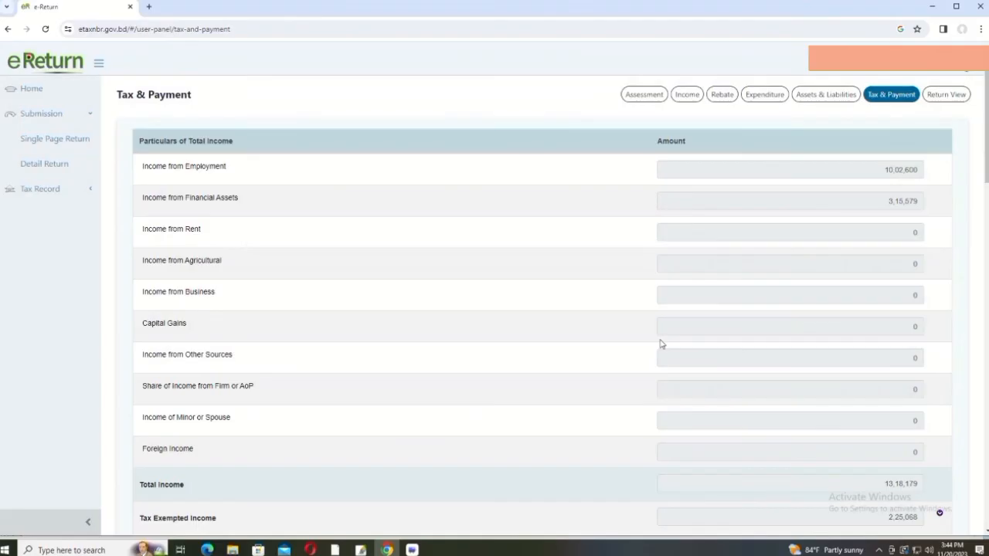
{"action": "scroll", "coordinate": [660, 342], "scroll_direction": "down", "scroll_amount": 9}
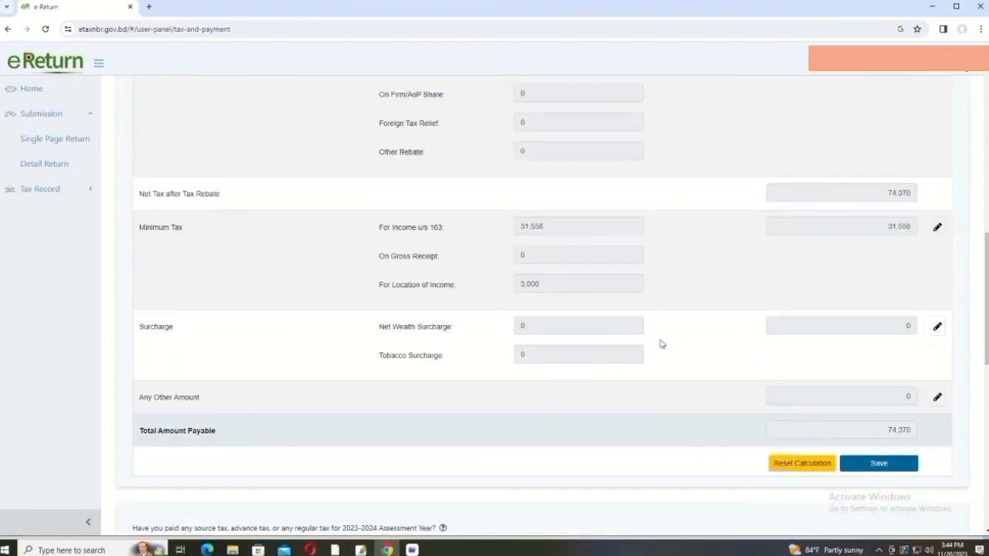
{"action": "scroll", "coordinate": [759, 313], "scroll_direction": "down", "scroll_amount": 8}
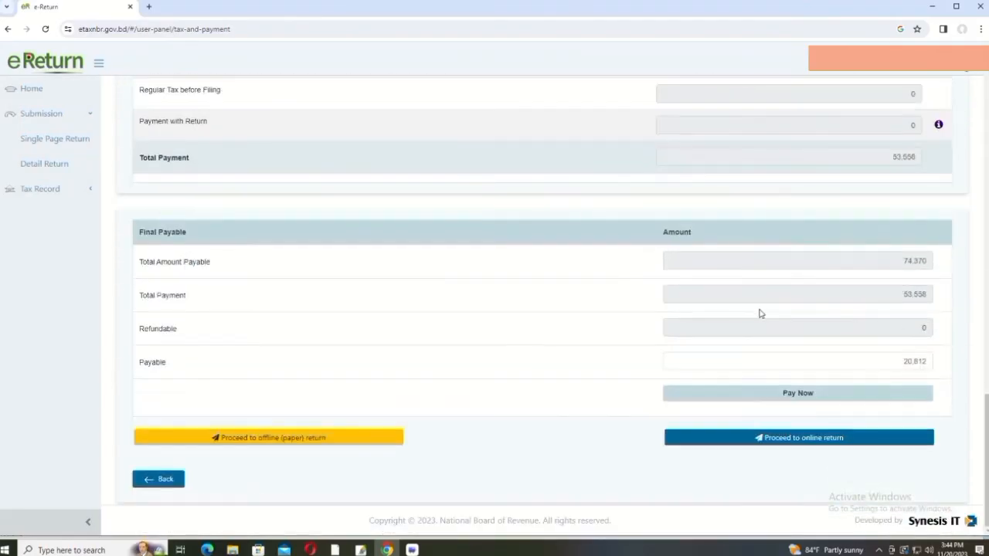
{"action": "scroll", "coordinate": [760, 314], "scroll_direction": "up", "scroll_amount": 3}
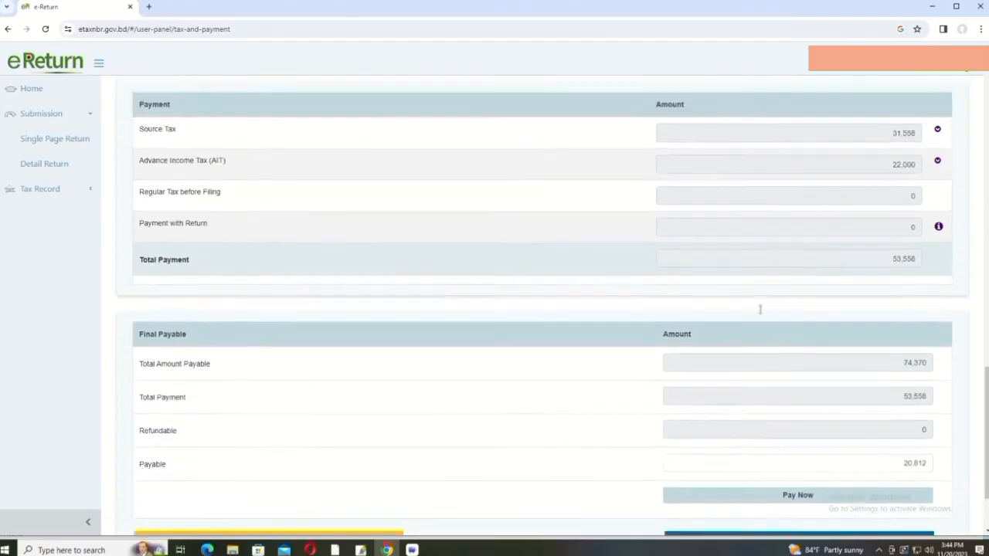
{"action": "scroll", "coordinate": [759, 310], "scroll_direction": "up", "scroll_amount": 2}
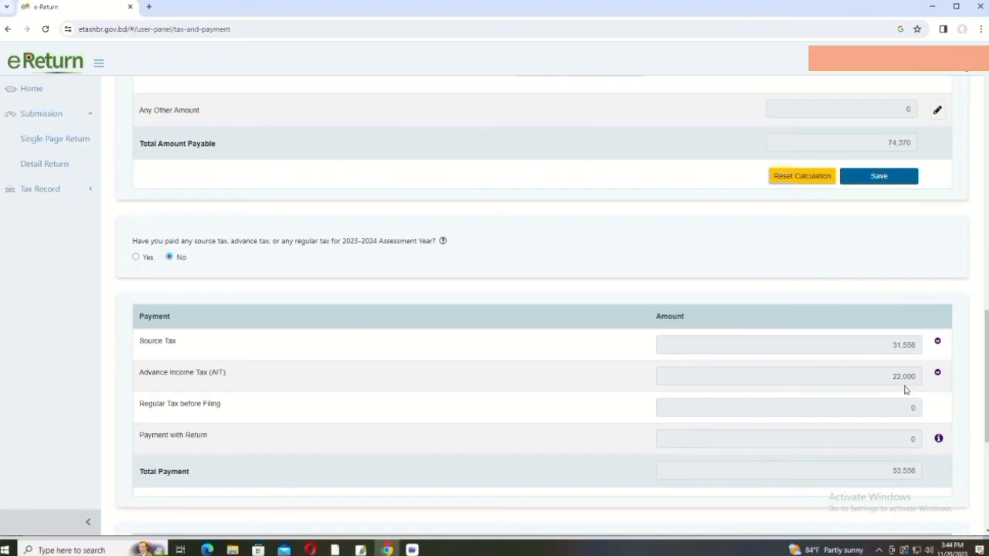
{"action": "scroll", "coordinate": [906, 390], "scroll_direction": "down", "scroll_amount": 2}
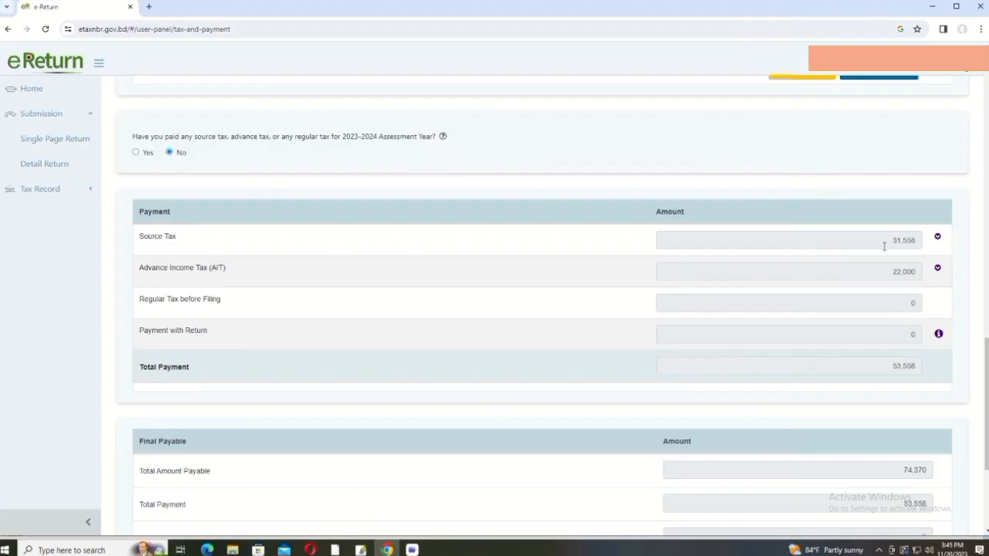
{"action": "scroll", "coordinate": [884, 247], "scroll_direction": "down", "scroll_amount": 2}
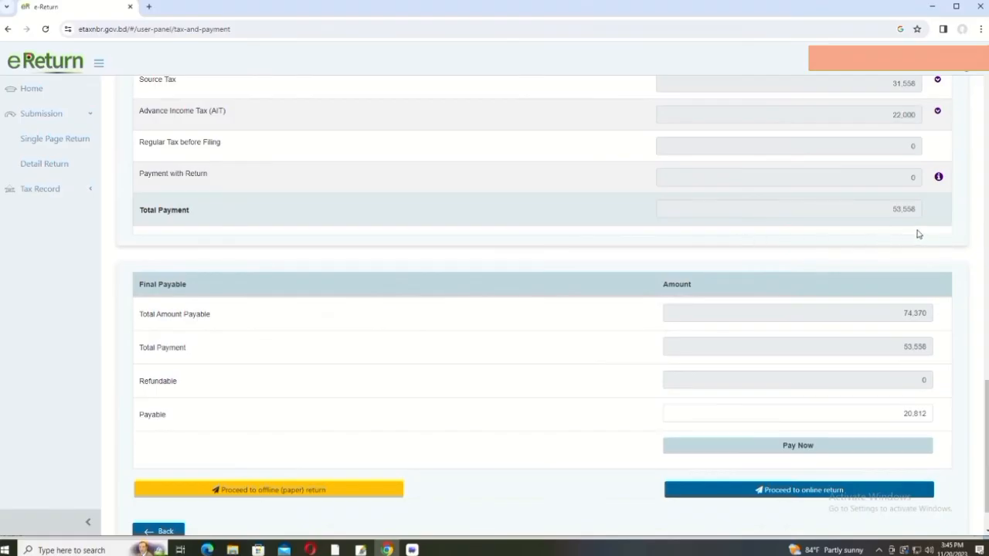
{"action": "scroll", "coordinate": [908, 346], "scroll_direction": "down", "scroll_amount": 1}
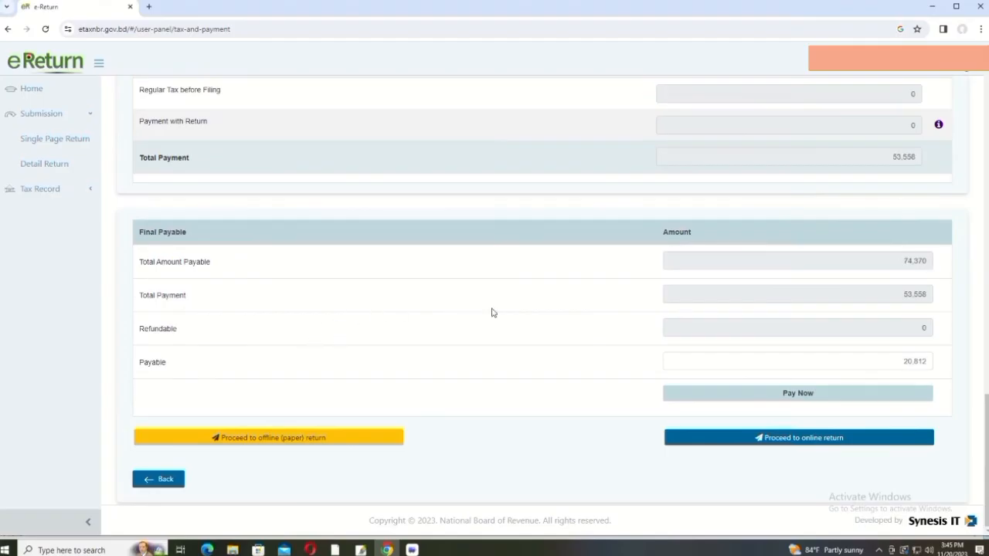
{"action": "scroll", "coordinate": [877, 318], "scroll_direction": "up", "scroll_amount": 3}
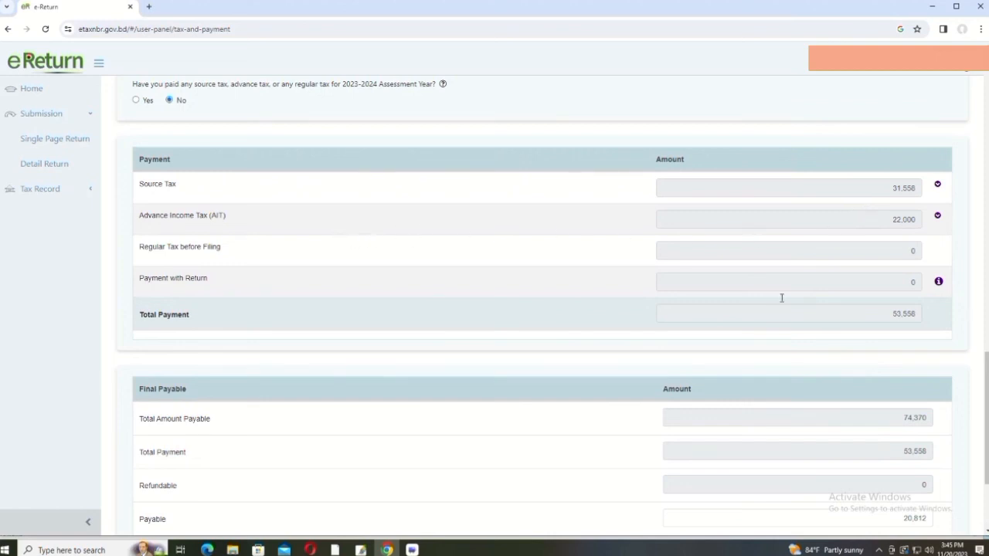
{"action": "scroll", "coordinate": [800, 351], "scroll_direction": "down", "scroll_amount": 2}
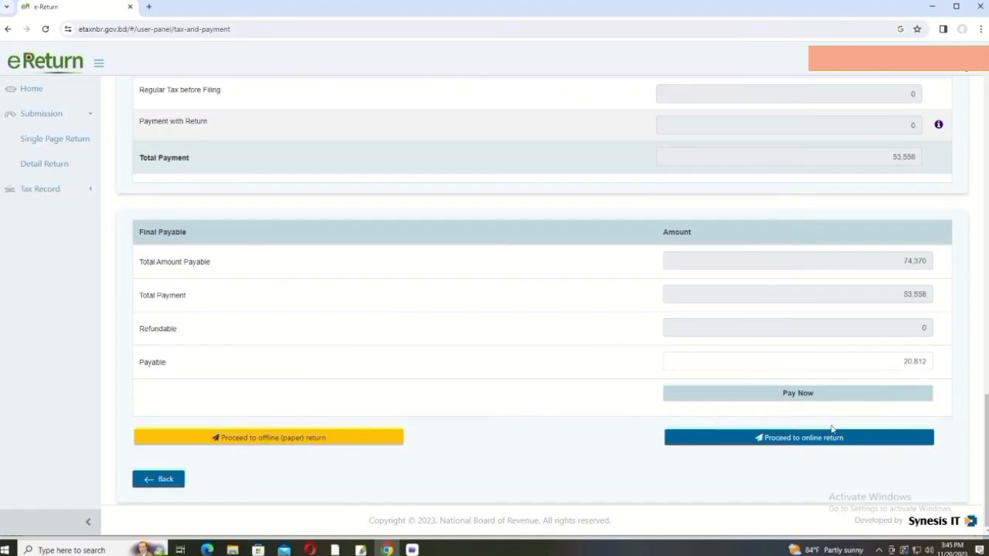
Step: Choose Sonali Bank e-Payment to pay, opening the Sonali Payment Gateway
{"action": "left_click", "coordinate": [800, 396]}
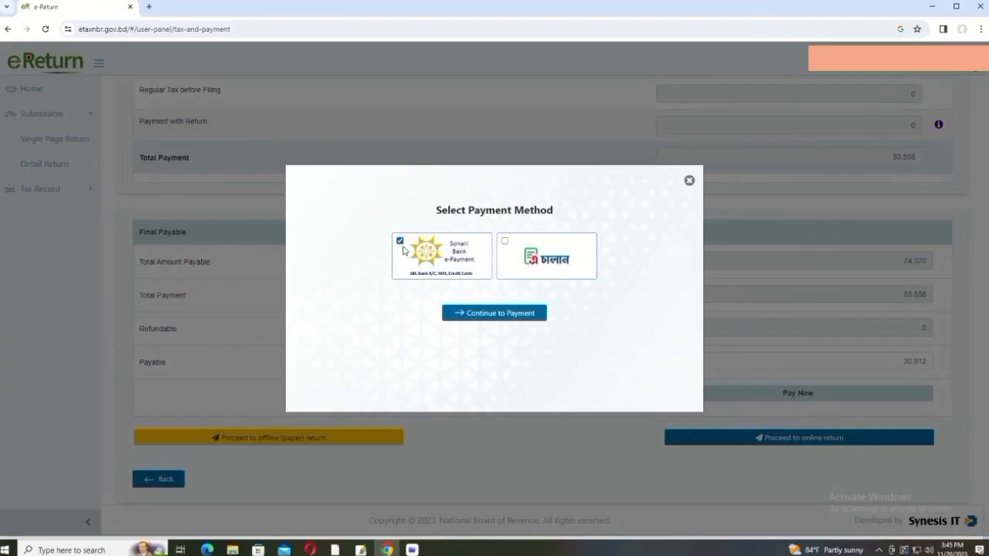
{"action": "left_click", "coordinate": [506, 312]}
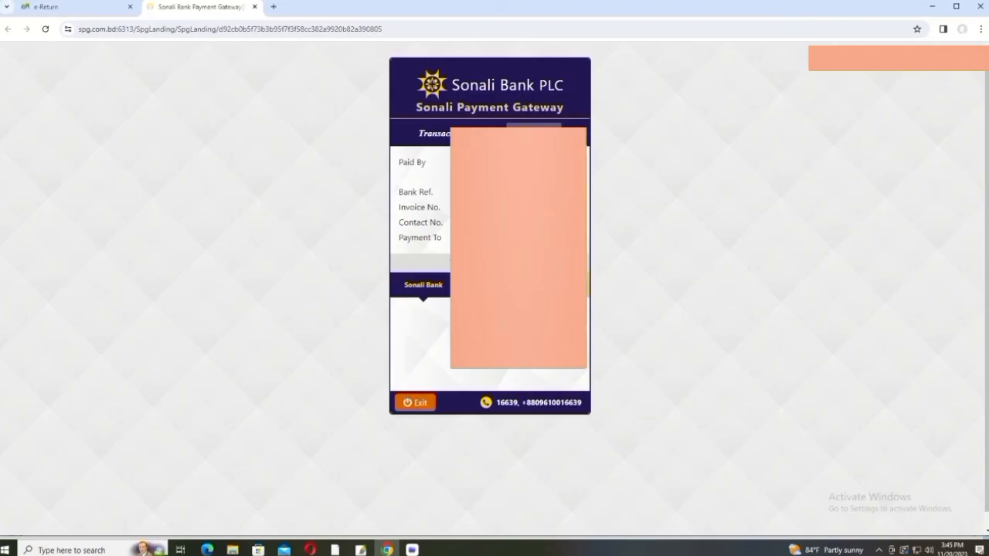
Step: Exit the Sonali Payment Gateway without paying and close its response tab
{"action": "left_click", "coordinate": [423, 403]}
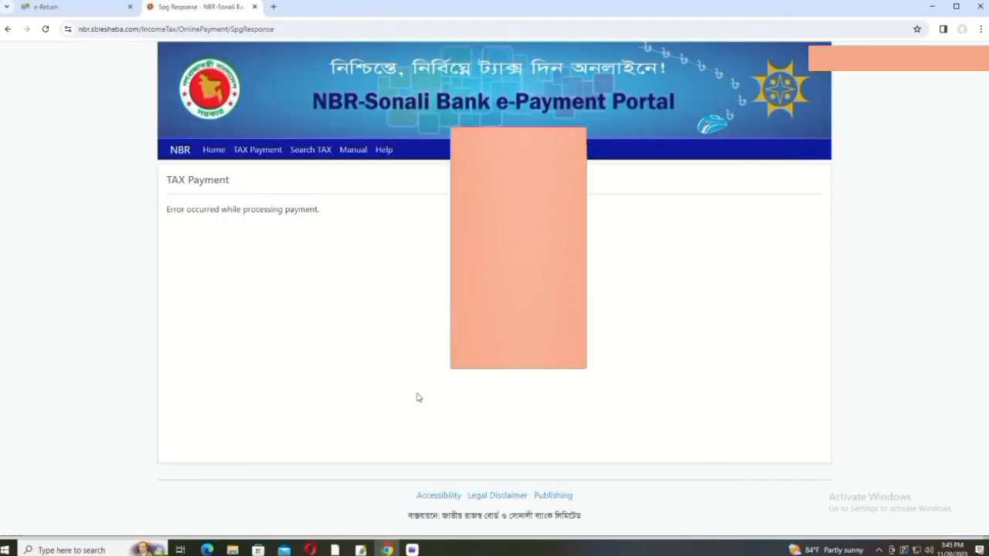
{"action": "left_click", "coordinate": [77, 6]}
{"action": "left_click", "coordinate": [254, 6]}
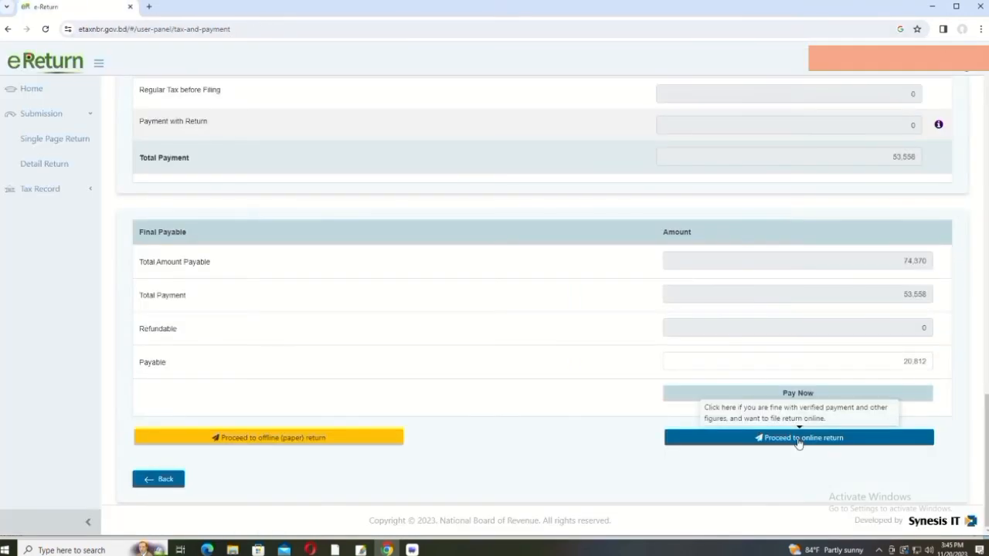
Step: Proceed to the online return and attempt to submit it
{"action": "left_click", "coordinate": [799, 438]}
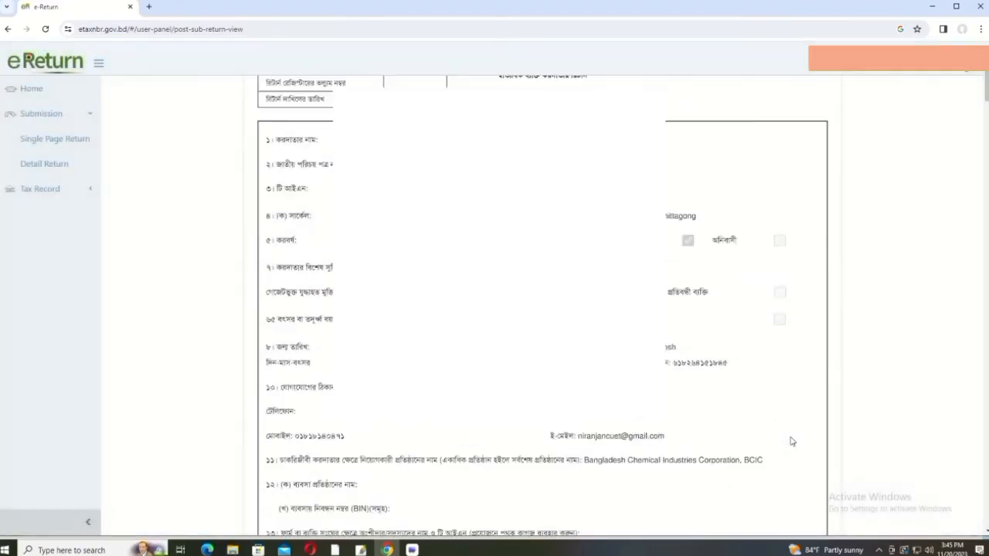
{"action": "scroll", "coordinate": [790, 441], "scroll_direction": "down", "scroll_amount": 20}
{"action": "scroll", "coordinate": [792, 437], "scroll_direction": "down", "scroll_amount": 10}
{"action": "left_click", "coordinate": [981, 409]}
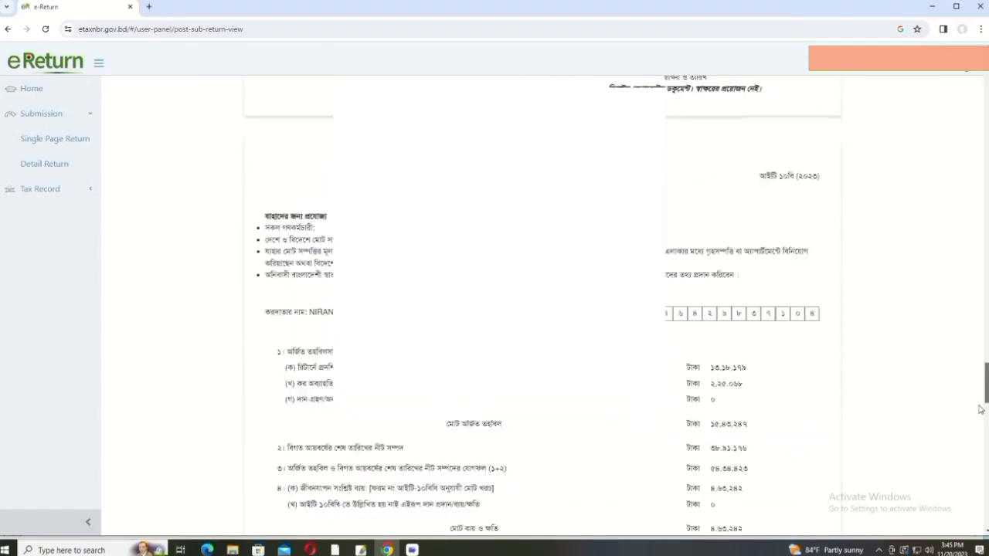
{"action": "scroll", "coordinate": [981, 410], "scroll_direction": "down", "scroll_amount": 10}
{"action": "left_click", "coordinate": [773, 472]}
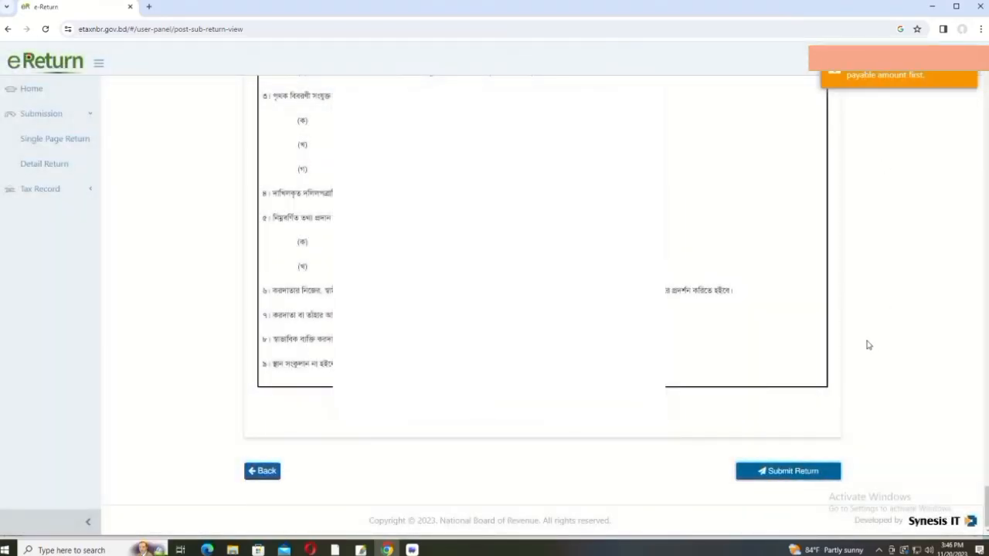
Step: Go back to the tax figures, then reopen the return preview through to its closing page
{"action": "scroll", "coordinate": [867, 344], "scroll_direction": "up", "scroll_amount": 15}
{"action": "scroll", "coordinate": [867, 340], "scroll_direction": "up", "scroll_amount": 15}
{"action": "scroll", "coordinate": [871, 336], "scroll_direction": "up", "scroll_amount": 15}
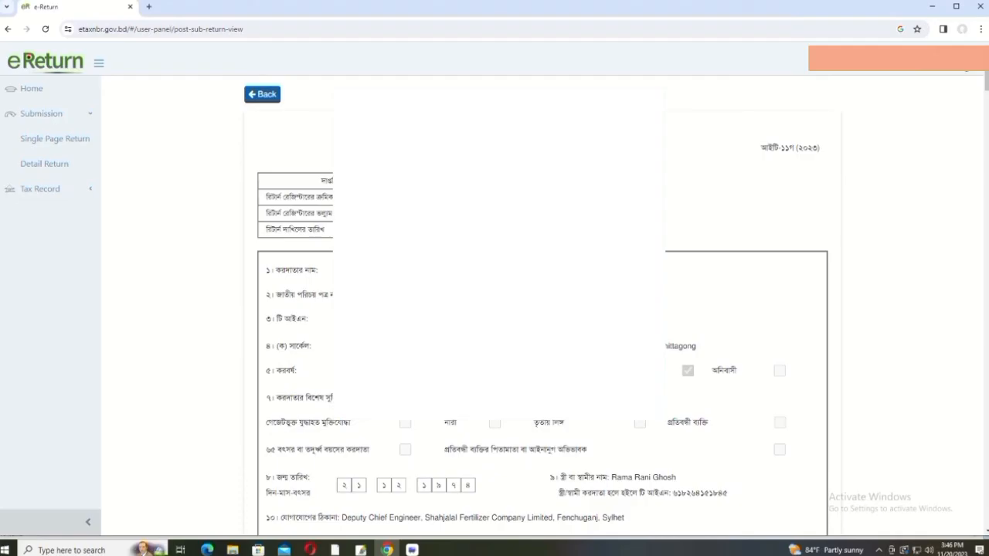
{"action": "left_click", "coordinate": [262, 93]}
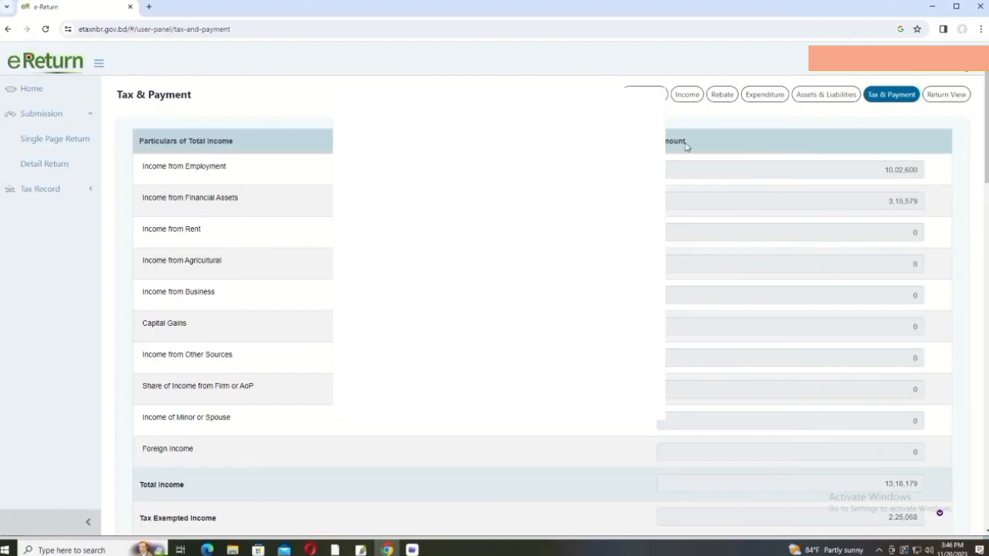
{"action": "left_click", "coordinate": [947, 95]}
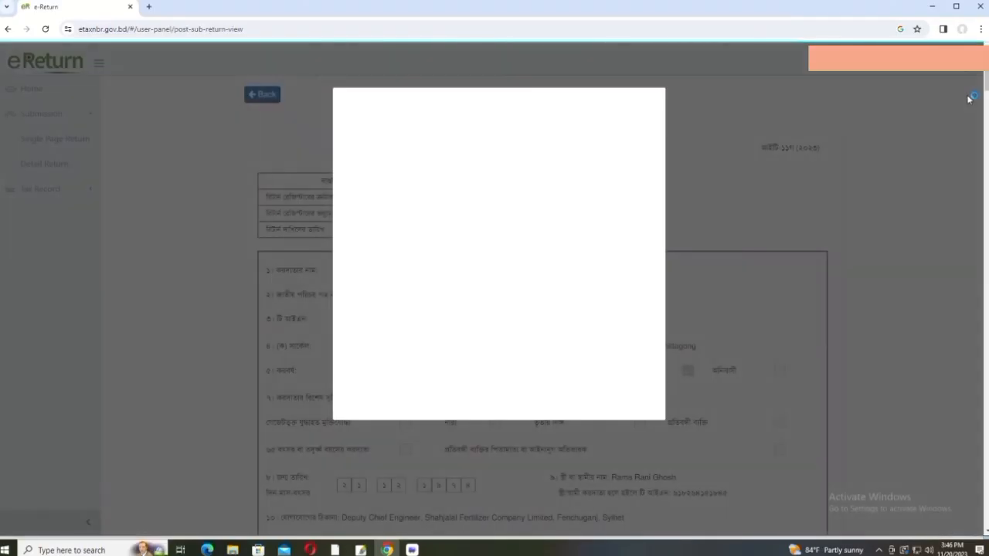
{"action": "mouse_move", "coordinate": [986, 81]}
{"action": "left_mouse_down"}
{"action": "mouse_move", "coordinate": [965, 517]}
{"action": "mouse_move", "coordinate": [975, 494]}
{"action": "mouse_move", "coordinate": [983, 85]}
{"action": "left_mouse_up"}
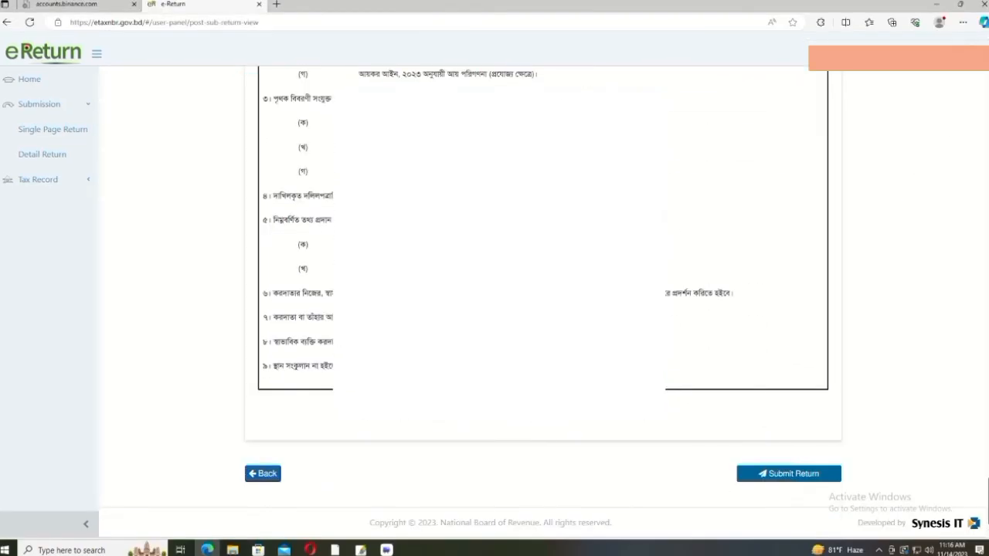
{"action": "mouse_move", "coordinate": [986, 490]}
{"action": "left_mouse_down"}
{"action": "mouse_move", "coordinate": [979, 413]}
{"action": "mouse_move", "coordinate": [986, 522]}
{"action": "left_mouse_up"}
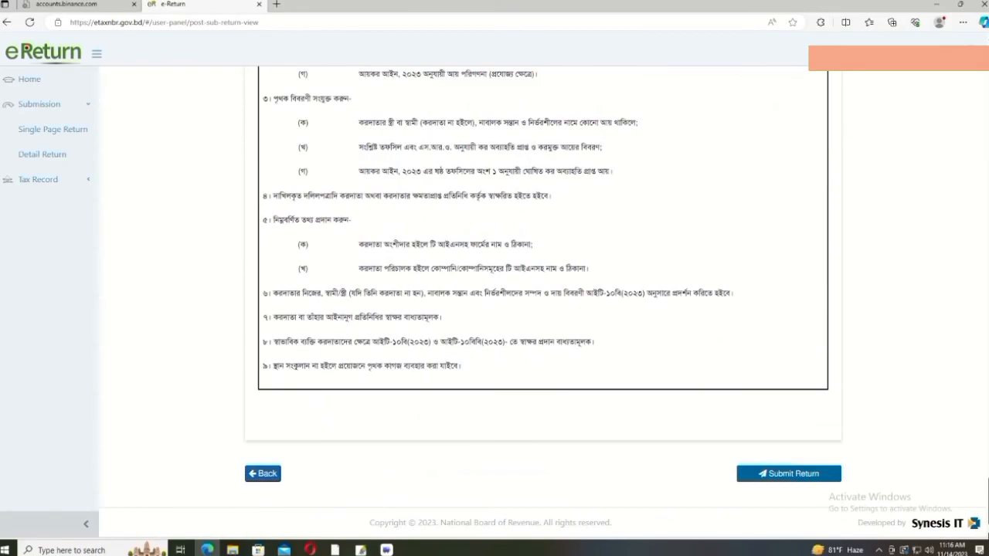
Step: Submit the finished return and confirm the warning to get a submission reference number
{"action": "left_click", "coordinate": [789, 475]}
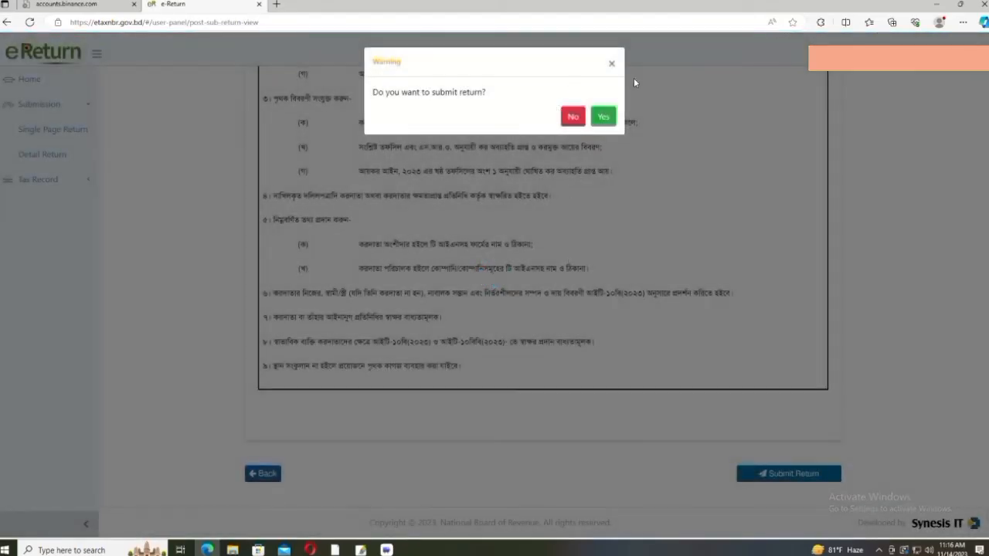
{"action": "left_click", "coordinate": [605, 117]}
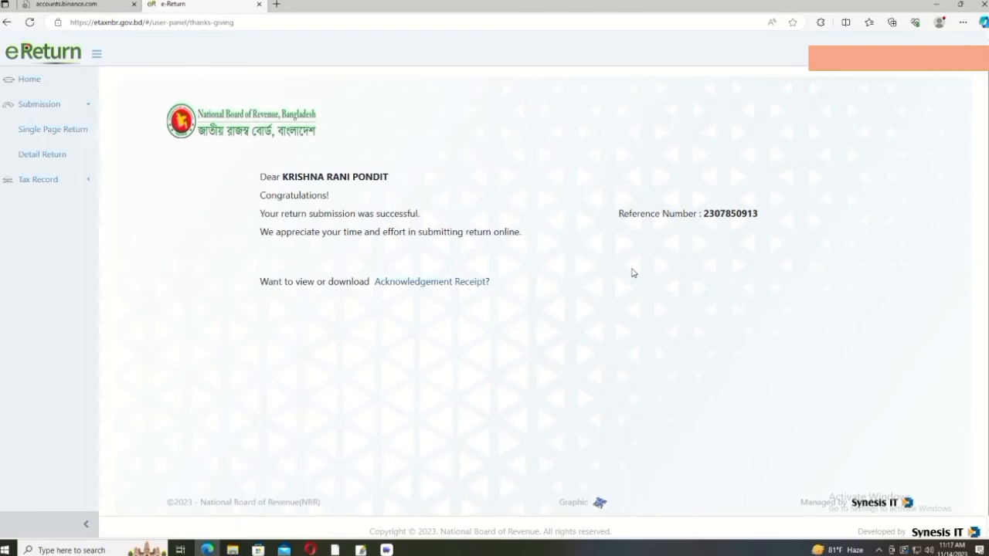
Step: Download the 2023-2024 Acknowledgement Receipt and send it to the HP LaserJet printer
{"action": "scroll", "coordinate": [633, 272], "scroll_direction": "down", "scroll_amount": 1}
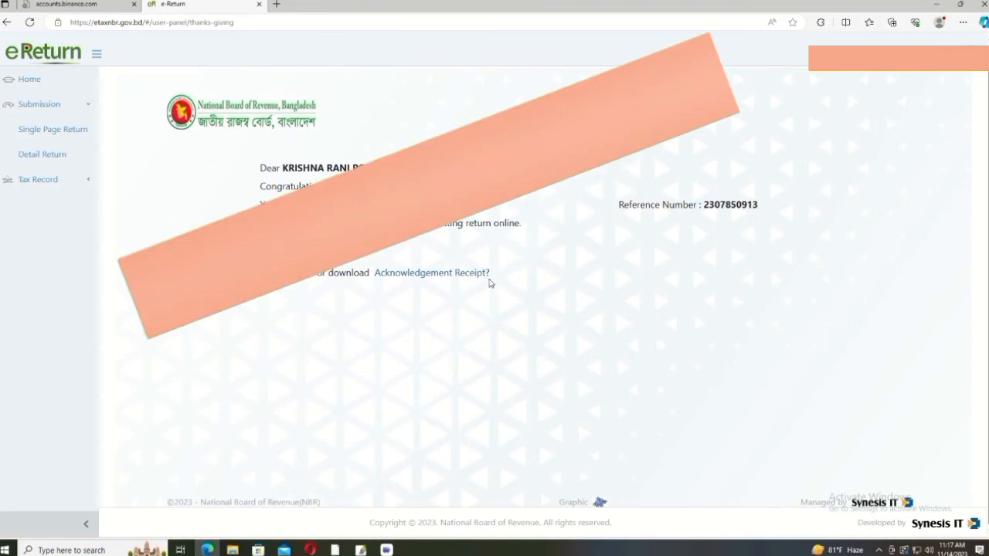
{"action": "left_click", "coordinate": [399, 273]}
{"action": "scroll", "coordinate": [493, 303], "scroll_direction": "down", "scroll_amount": 4}
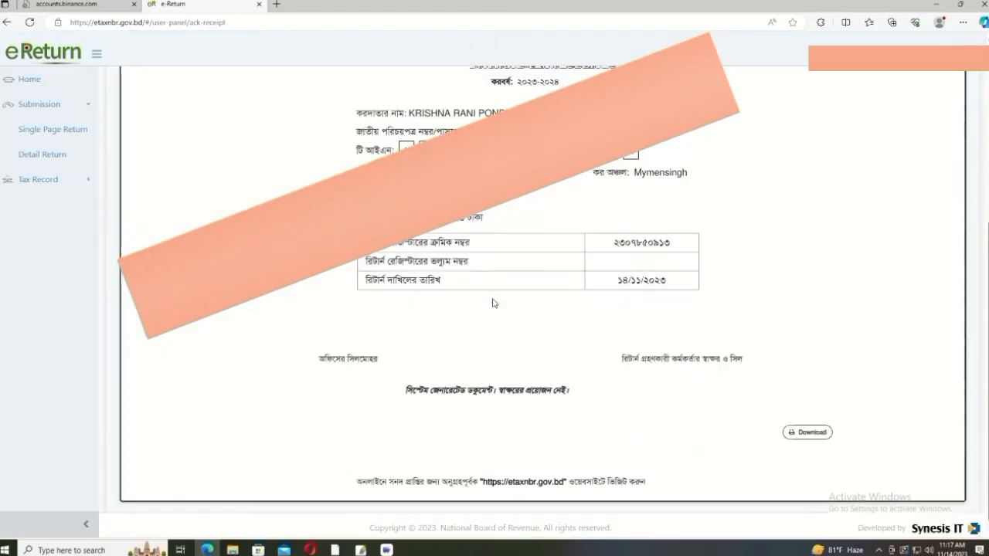
{"action": "left_click", "coordinate": [820, 428]}
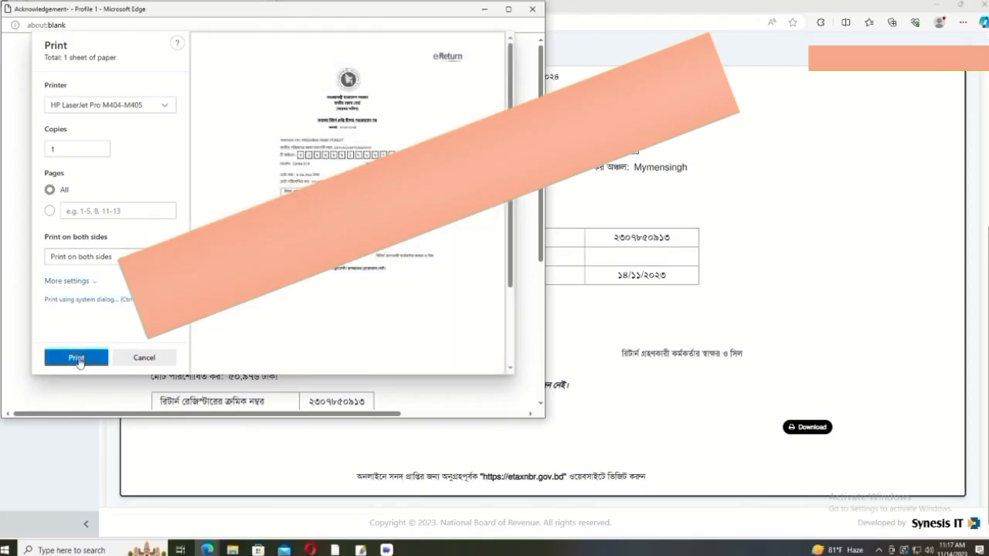
{"action": "left_click", "coordinate": [76, 358]}
Step: Open the Income Tax Certificate under Tax Record, then download and print it
{"action": "left_click", "coordinate": [38, 179]}
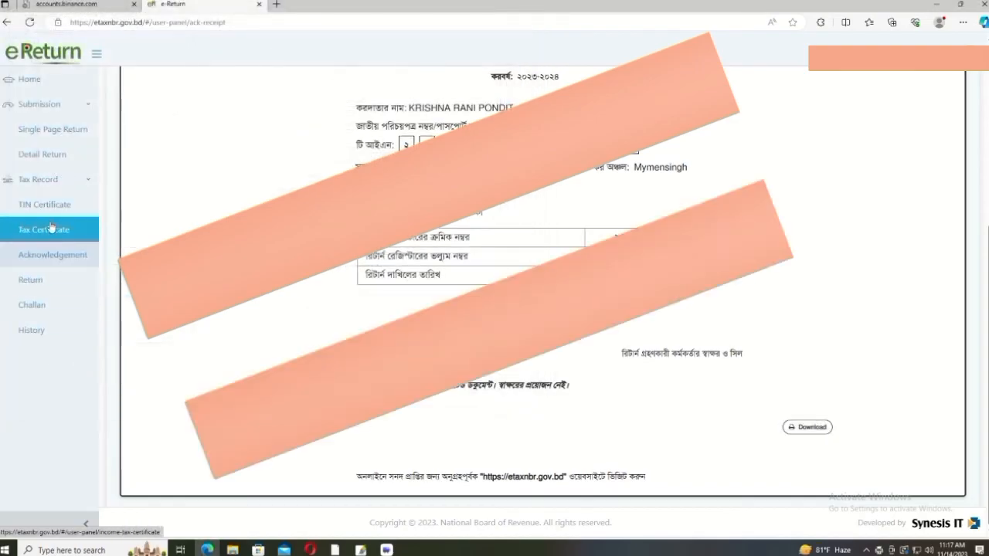
{"action": "left_click", "coordinate": [49, 228]}
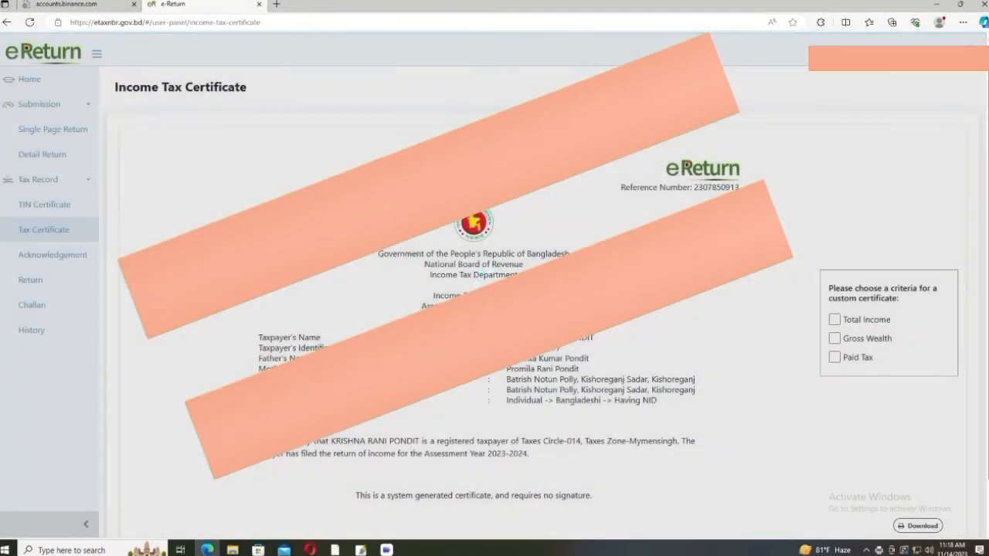
{"action": "scroll", "coordinate": [540, 309], "scroll_direction": "down", "scroll_amount": 2}
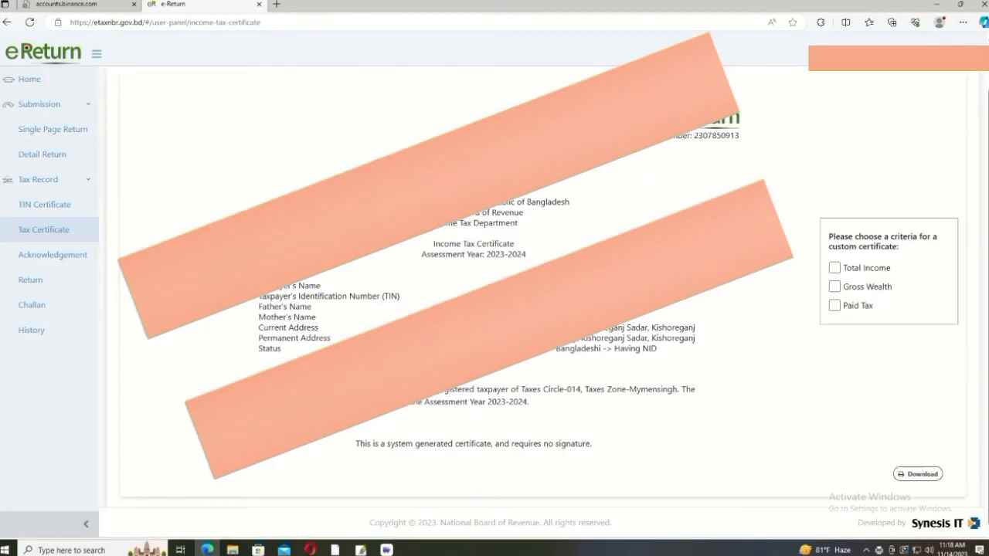
{"action": "scroll", "coordinate": [541, 309], "scroll_direction": "up", "scroll_amount": 2}
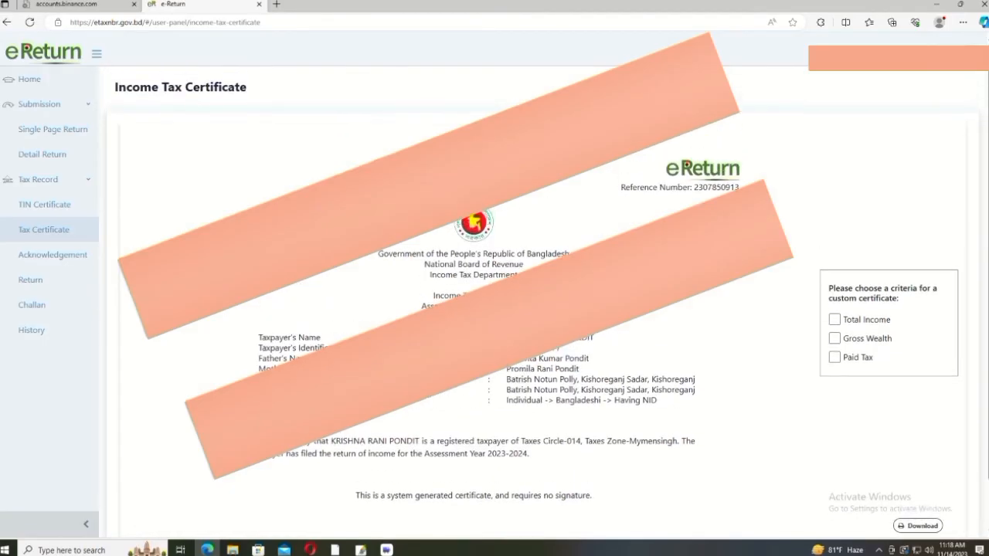
{"action": "scroll", "coordinate": [575, 357], "scroll_direction": "down", "scroll_amount": 1}
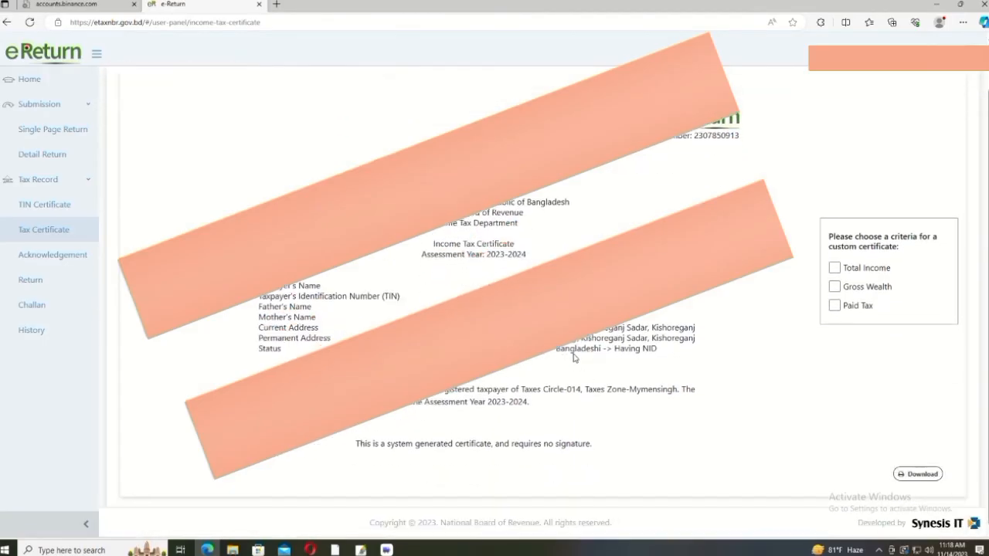
{"action": "left_click", "coordinate": [913, 474]}
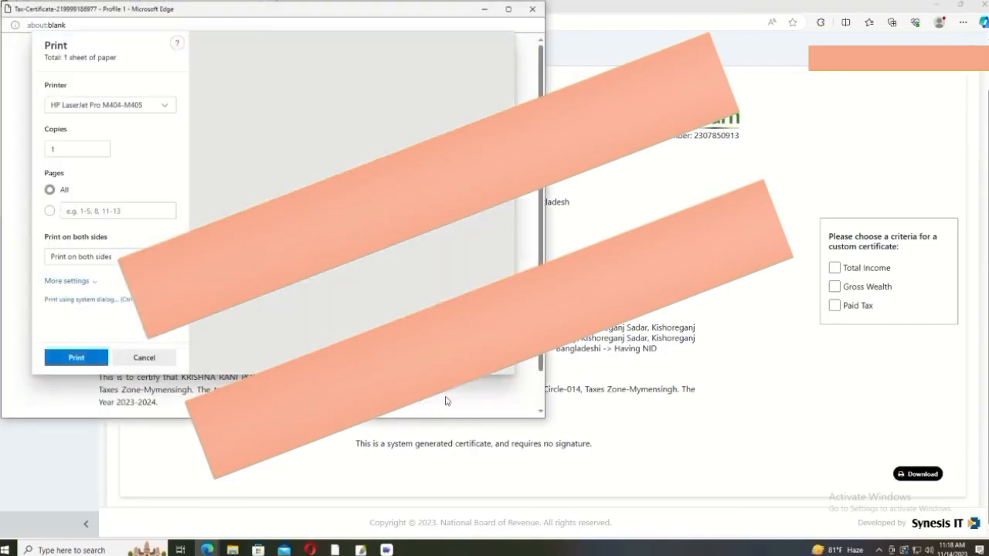
{"action": "left_click", "coordinate": [76, 358]}
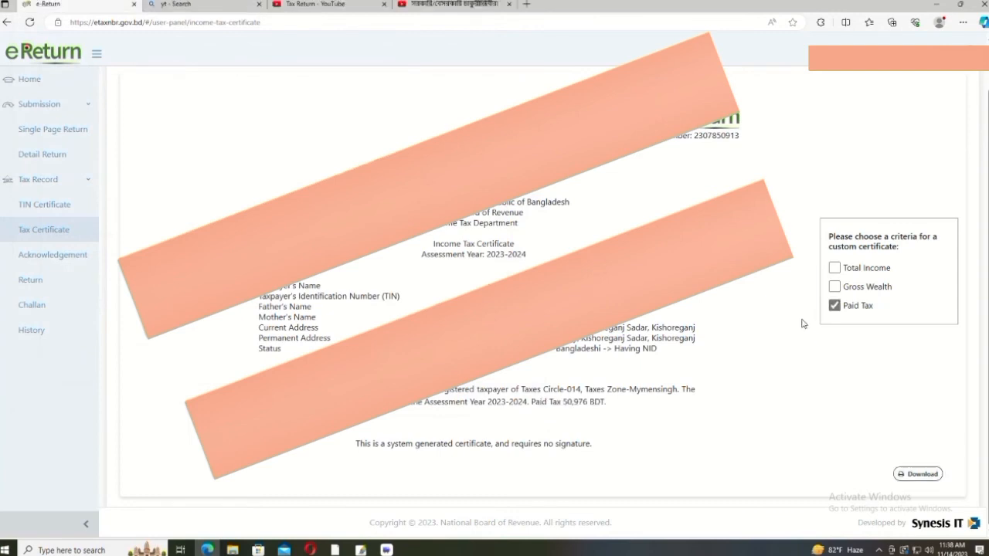
Step: Add Paid Tax 50,976, Gross Wealth 65,53,177 and Total Income 5,09,760 to the certificate, downloading each version
{"action": "left_click", "coordinate": [918, 474]}
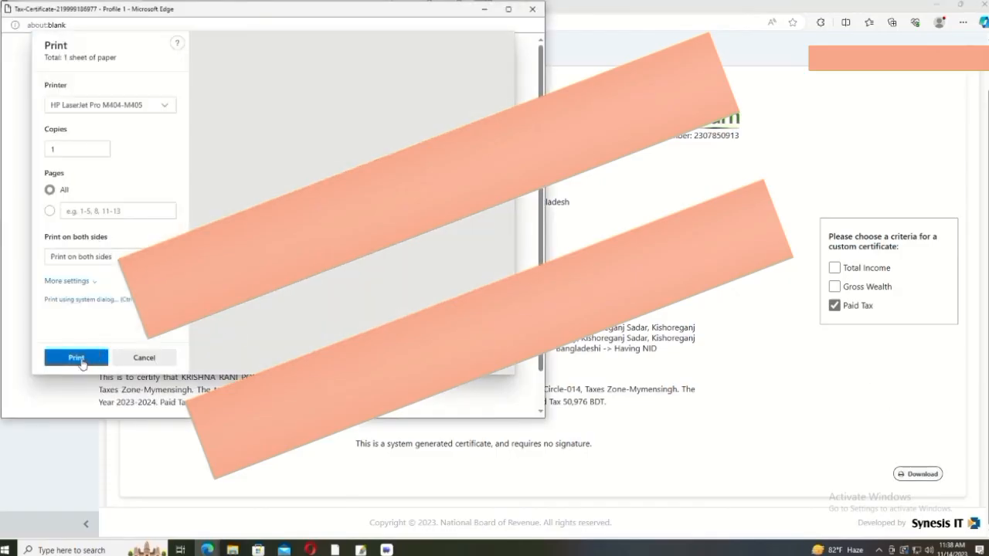
{"action": "left_click", "coordinate": [76, 359]}
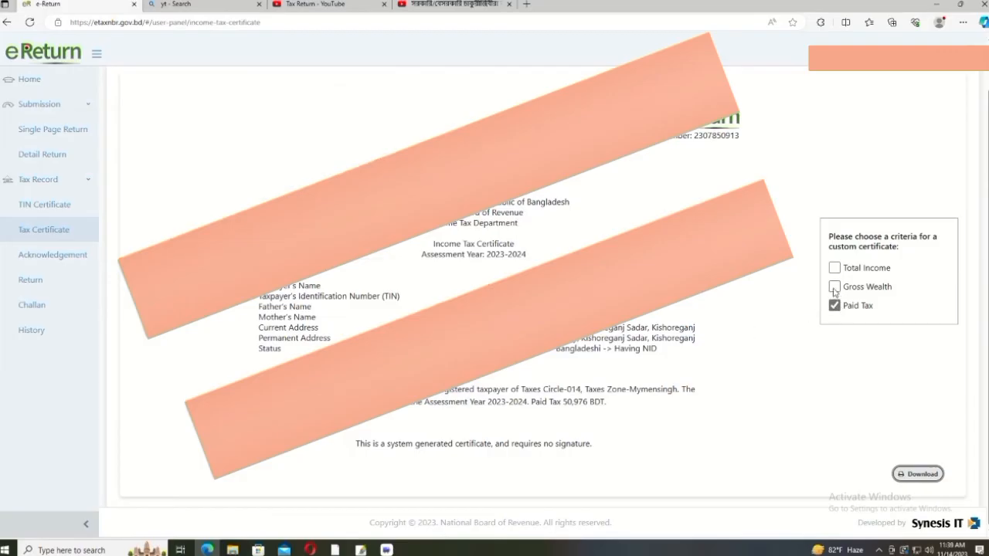
{"action": "left_click", "coordinate": [835, 287]}
{"action": "left_click", "coordinate": [918, 487]}
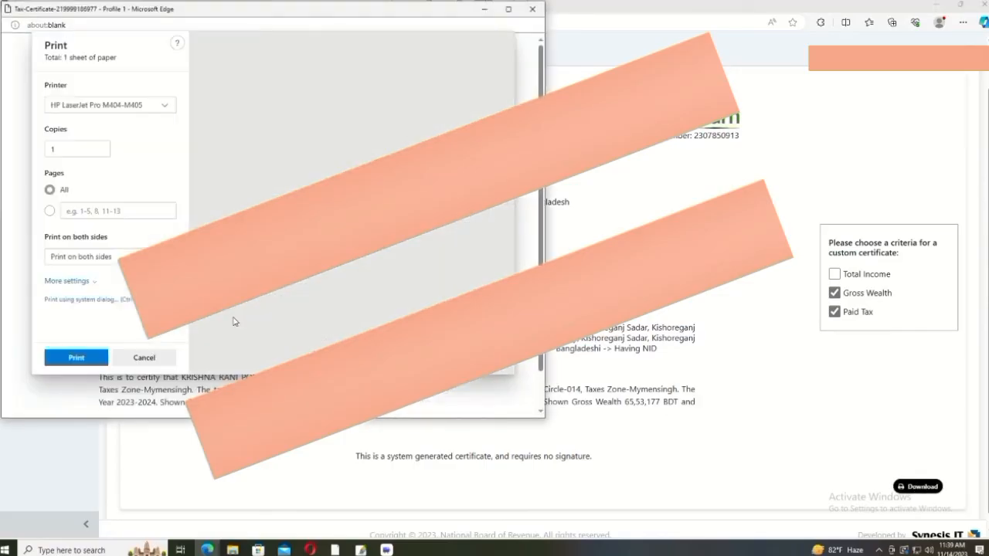
{"action": "left_click", "coordinate": [77, 358]}
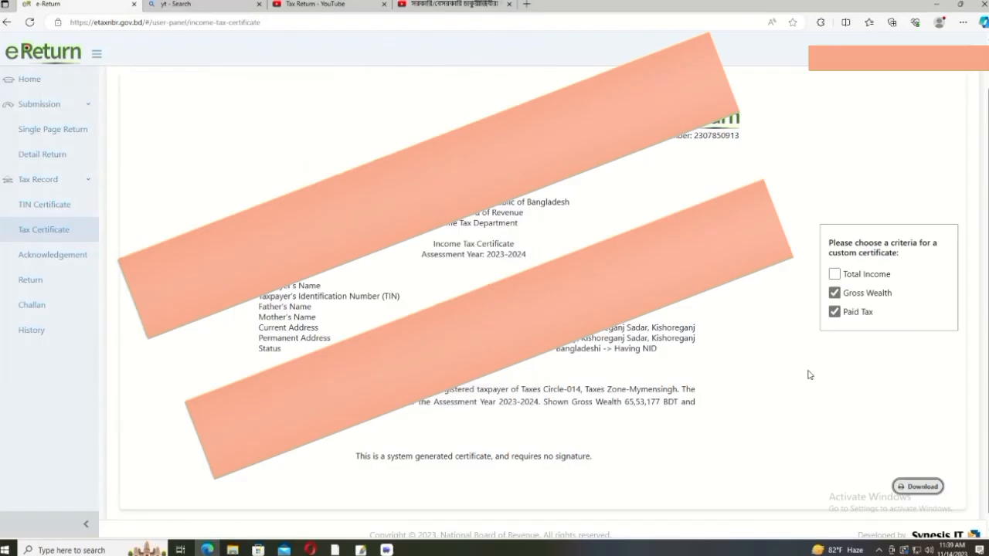
{"action": "left_click", "coordinate": [835, 275]}
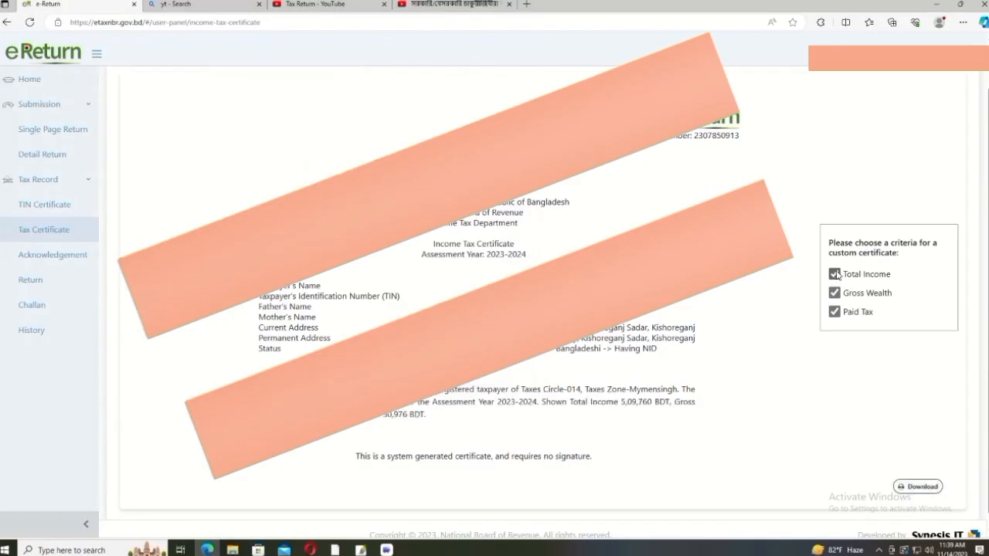
{"action": "left_click", "coordinate": [918, 487]}
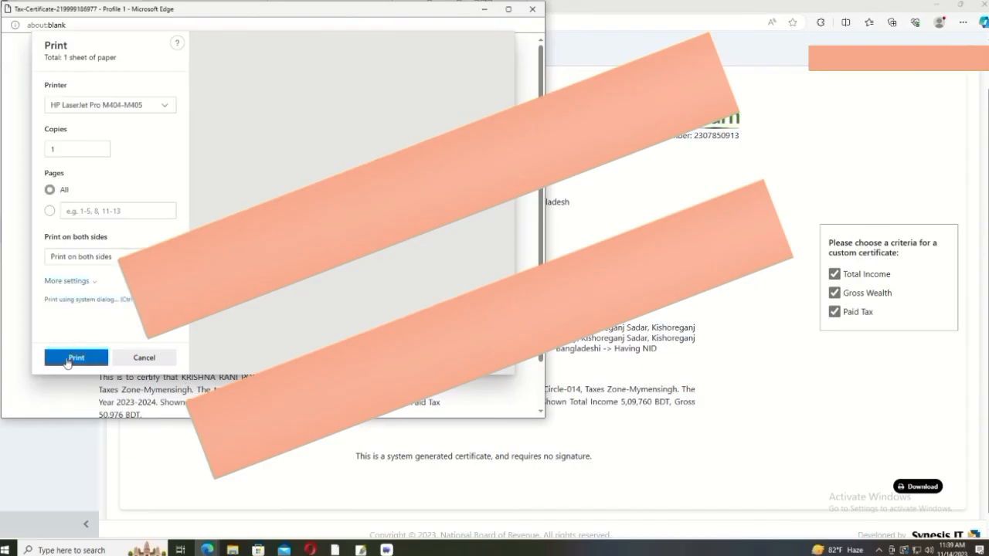